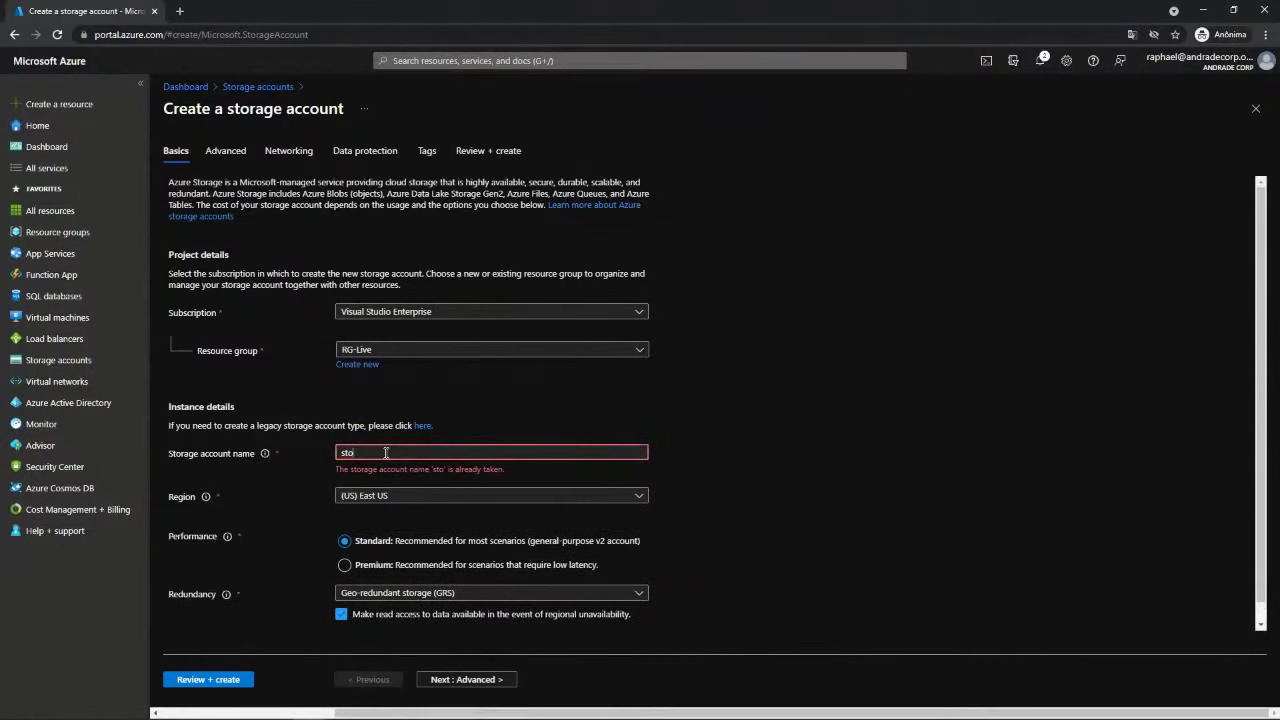
- Complete the storage account name as stotfteclive and set the region to (South America) Brazil South
{"action": "type", "text": "tfteclive"}
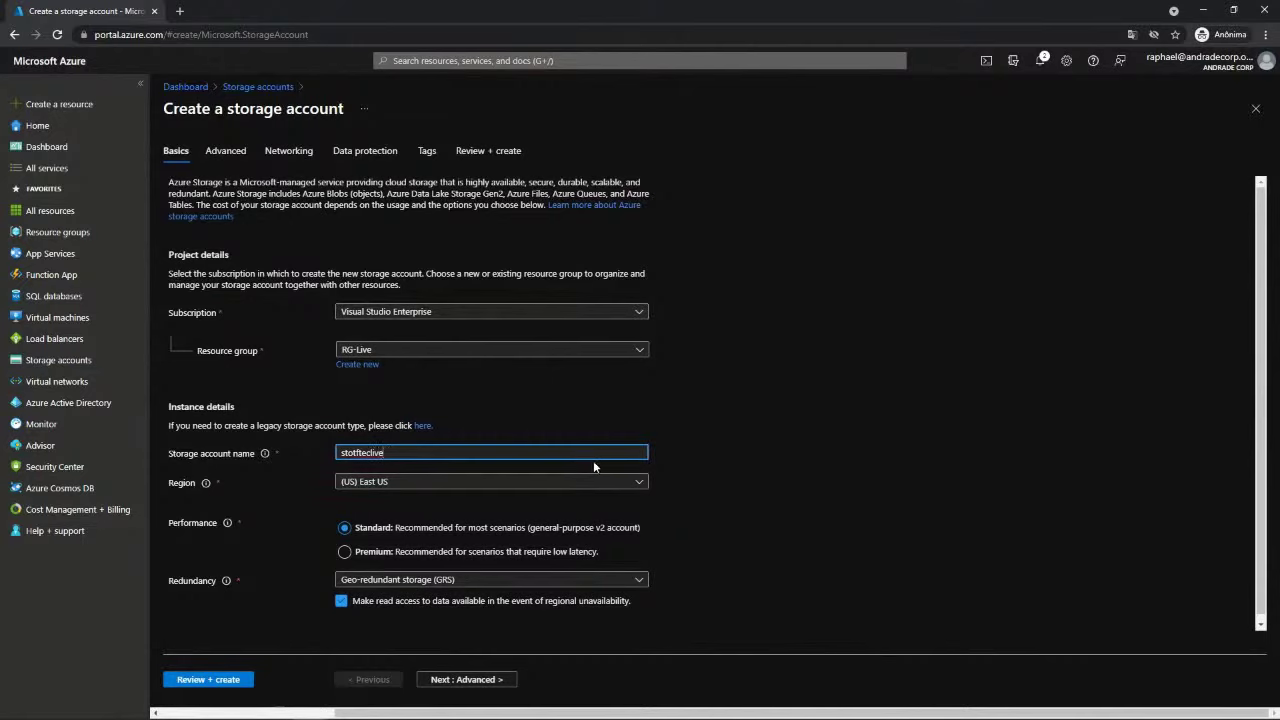
{"action": "key", "text": "Tab"}
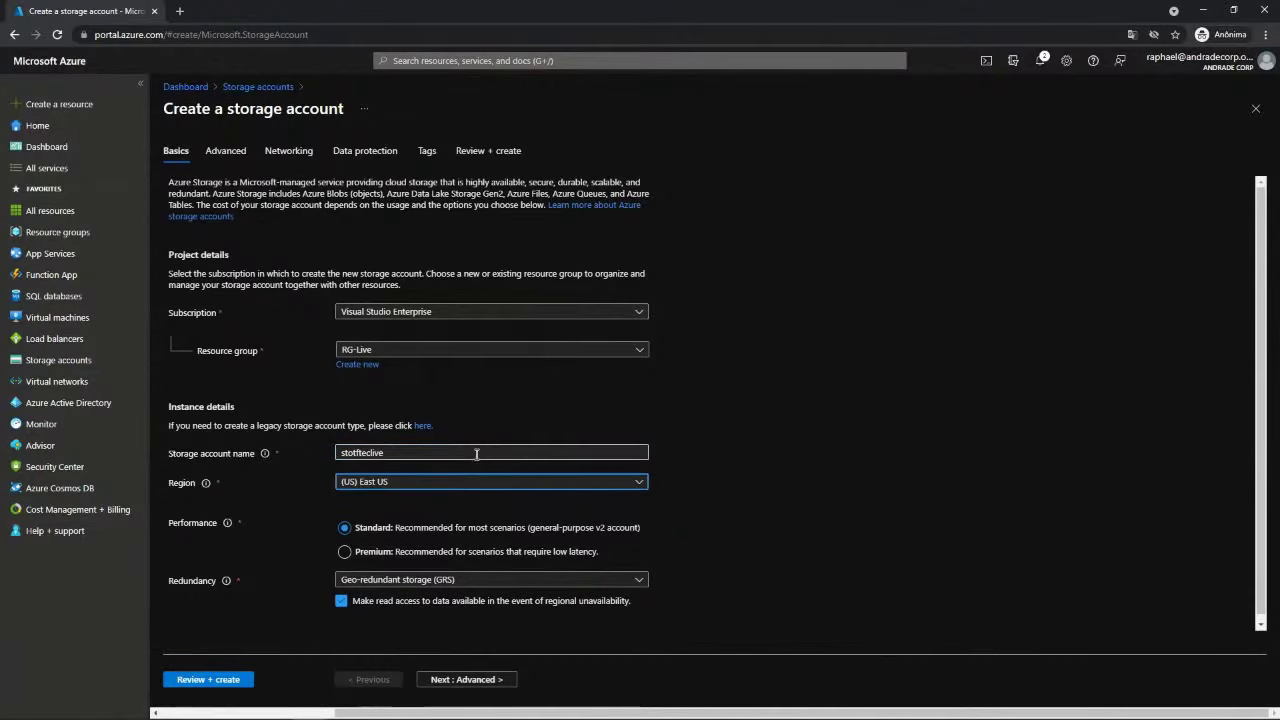
{"action": "left_click", "coordinate": [465, 481]}
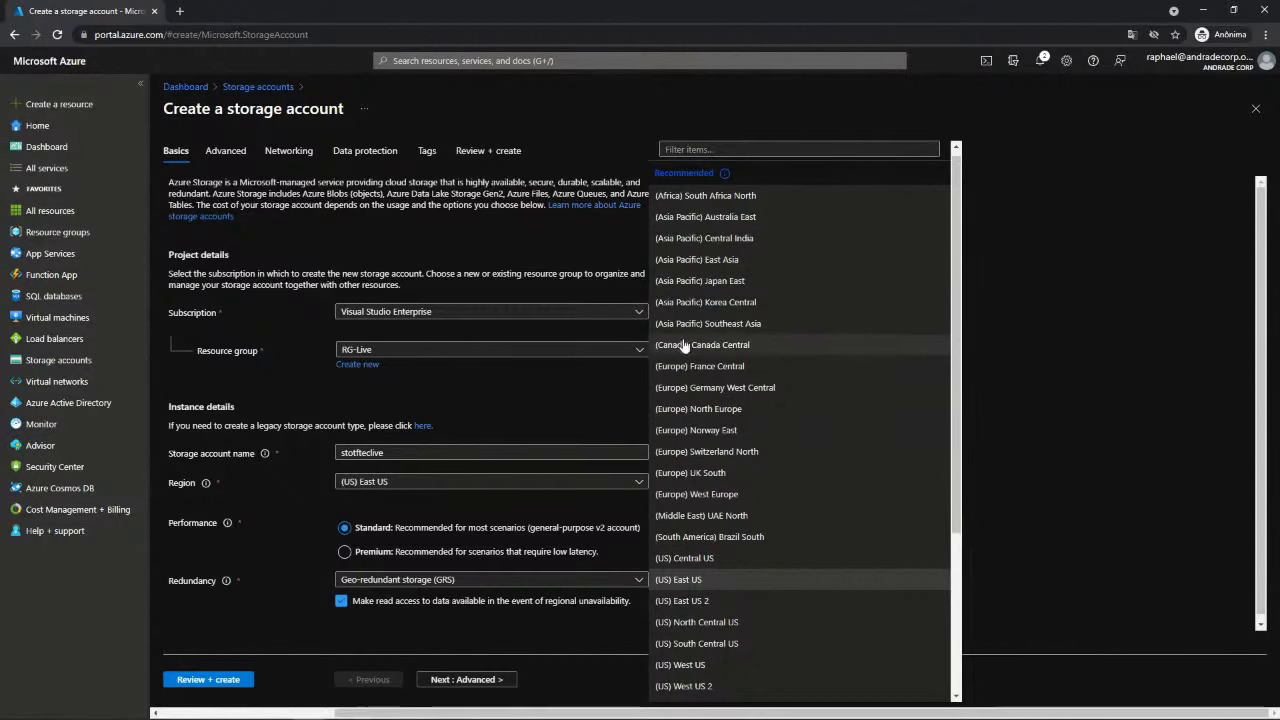
{"action": "scroll", "coordinate": [690, 350], "scroll_direction": "down", "scroll_amount": 1}
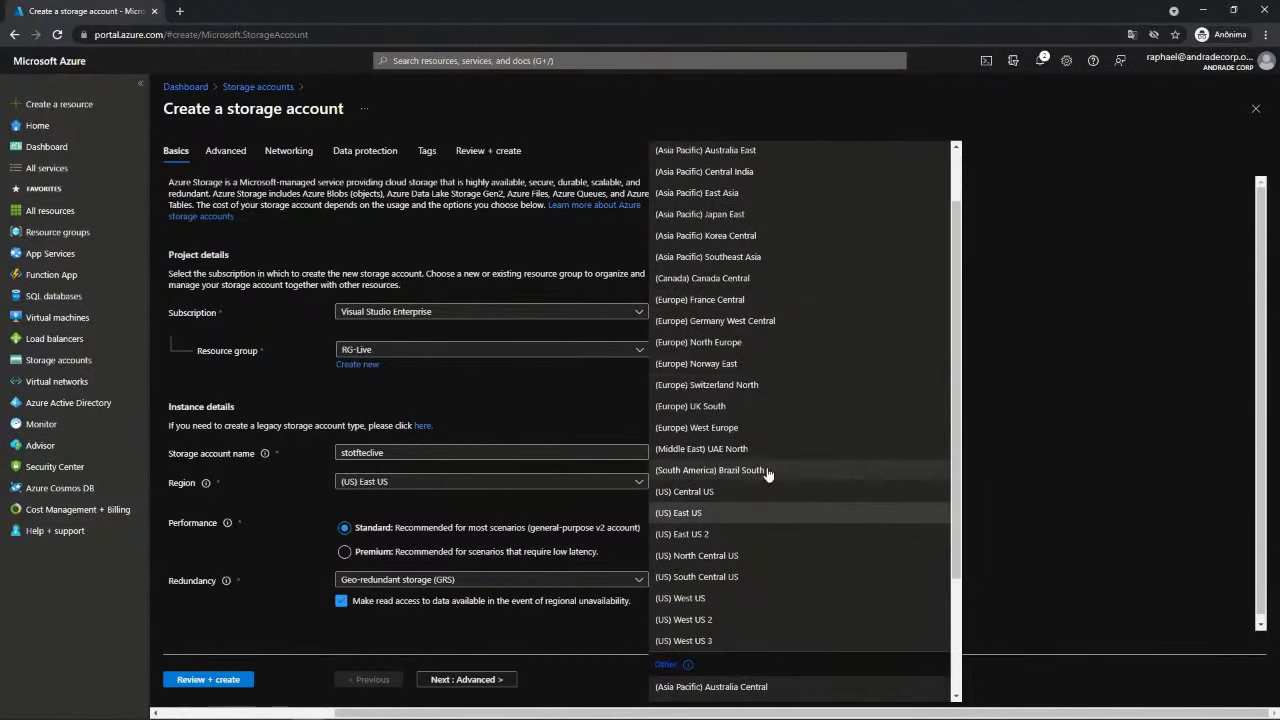
{"action": "scroll", "coordinate": [768, 474], "scroll_direction": "down", "scroll_amount": 2}
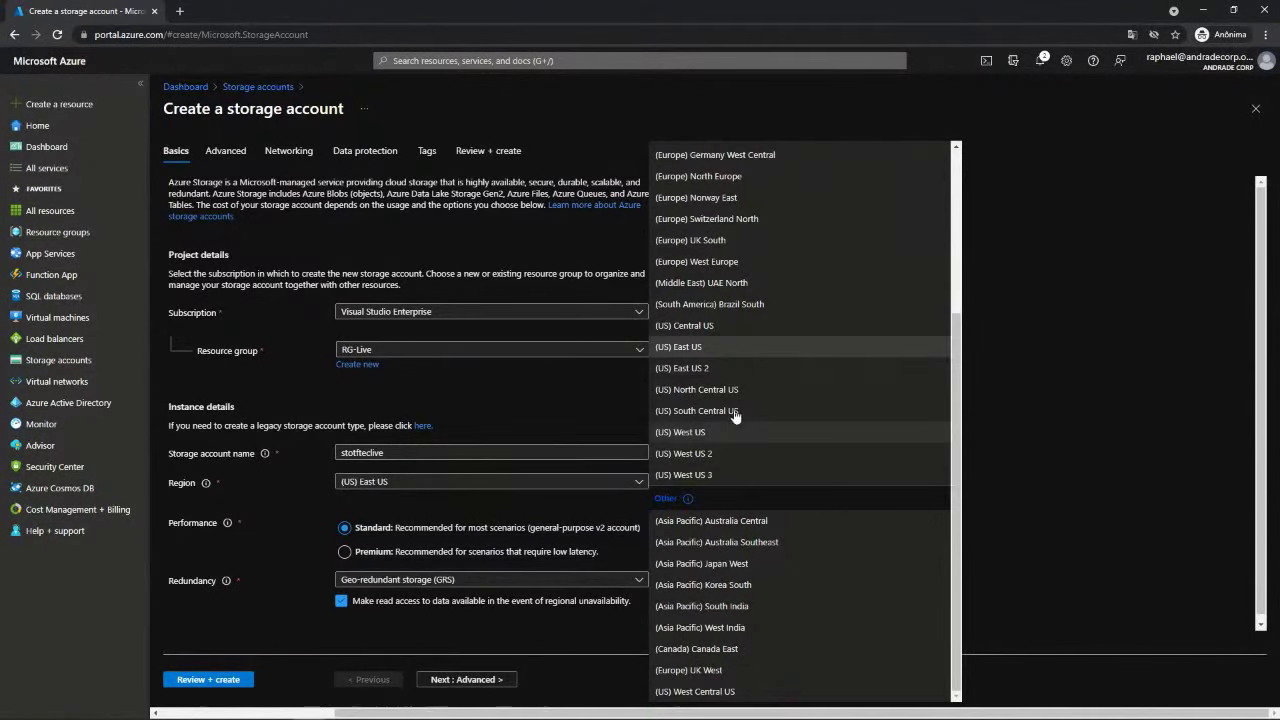
{"action": "scroll", "coordinate": [734, 398], "scroll_direction": "up", "scroll_amount": 2}
{"action": "scroll", "coordinate": [734, 398], "scroll_direction": "up", "scroll_amount": 2}
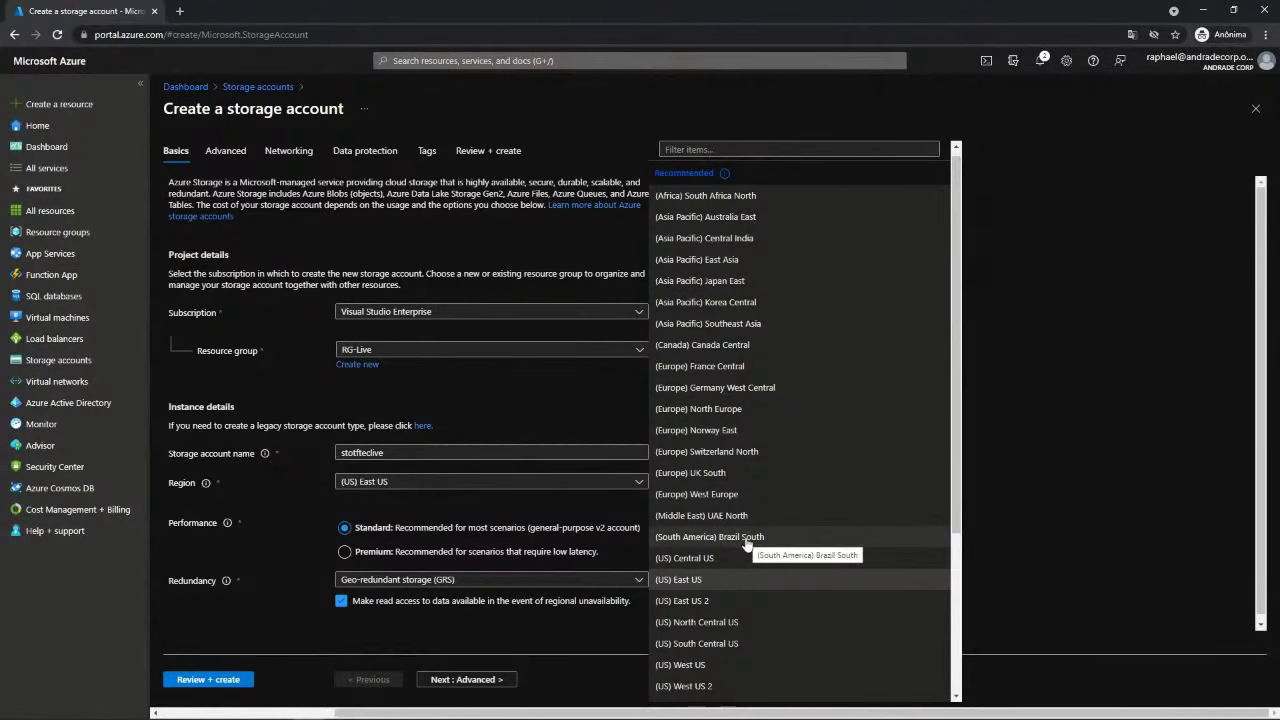
{"action": "scroll", "coordinate": [746, 540], "scroll_direction": "down", "scroll_amount": 3}
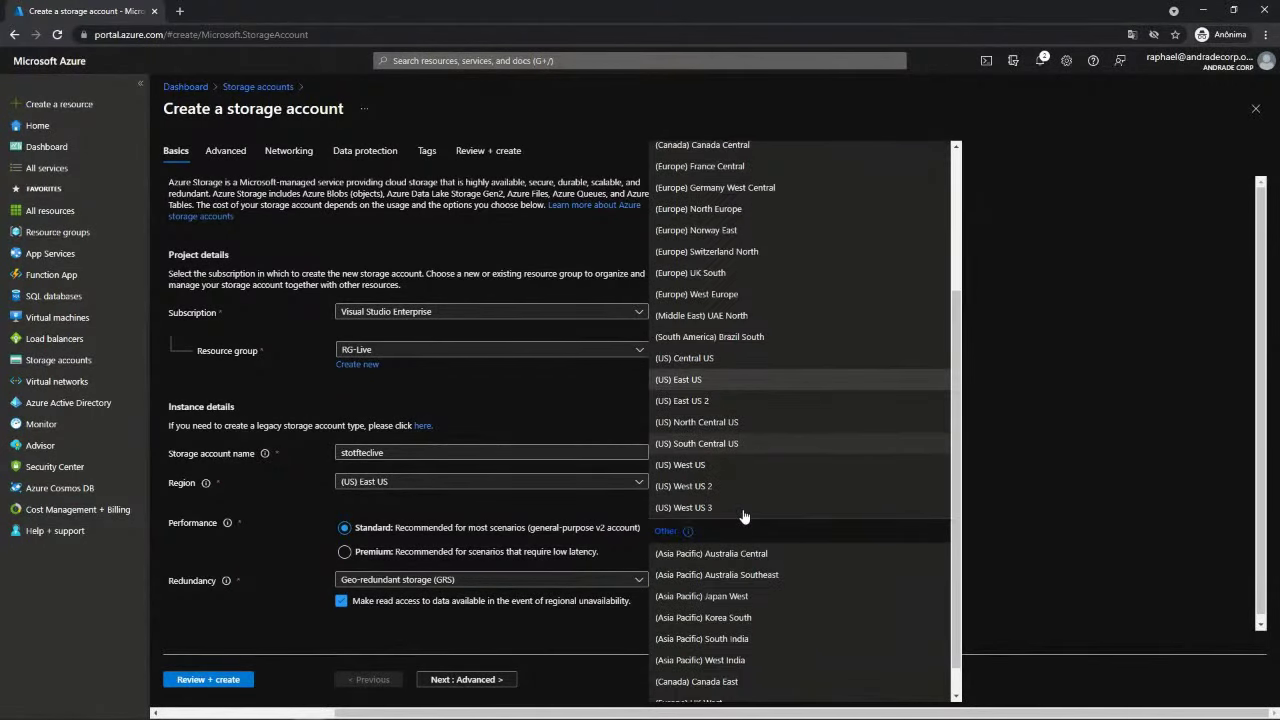
{"action": "scroll", "coordinate": [744, 520], "scroll_direction": "down", "scroll_amount": 1}
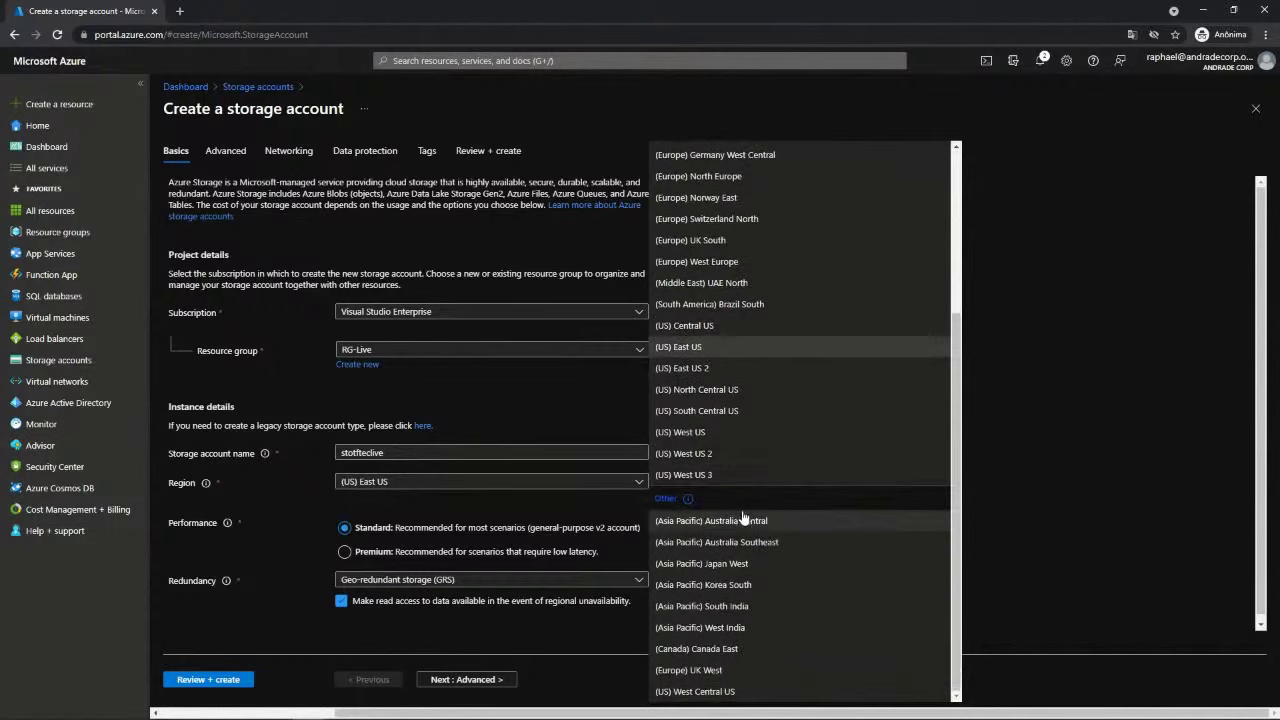
{"action": "left_click", "coordinate": [743, 304]}
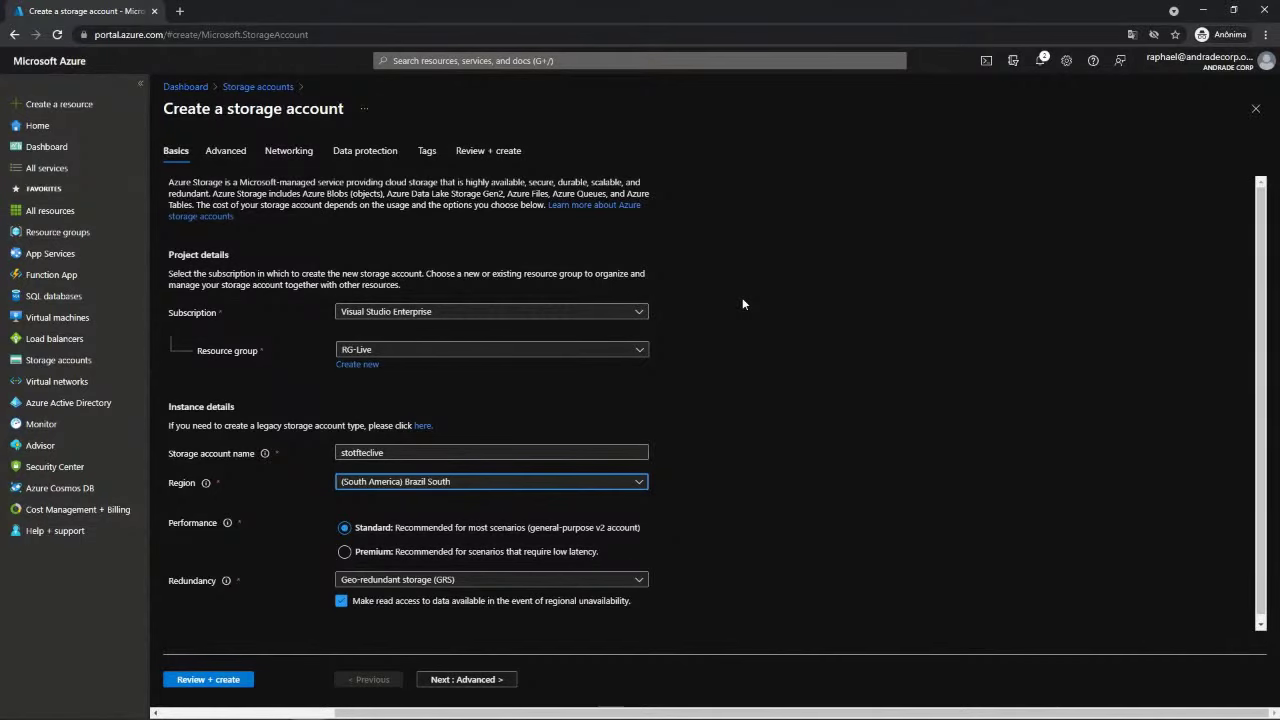
{"action": "left_click", "coordinate": [743, 300]}
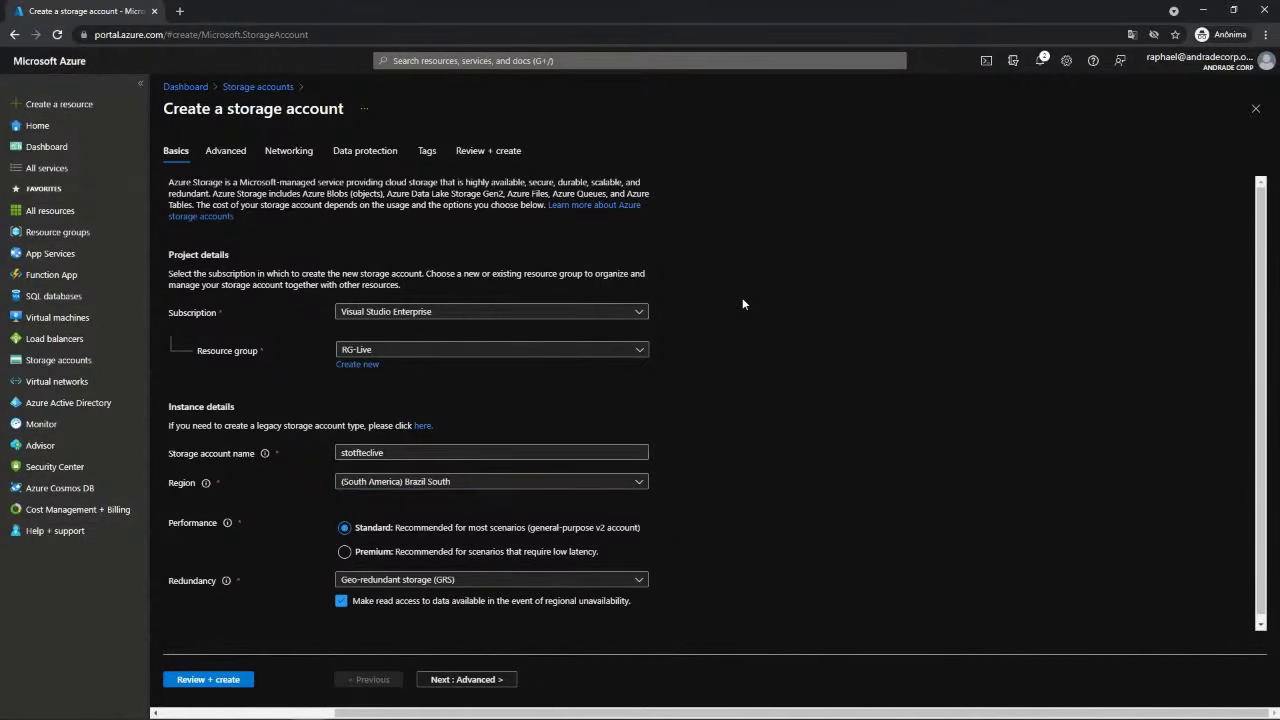
- Compare the available redundancy options and set the redundancy to Locally-redundant storage (LRS)
{"action": "scroll", "coordinate": [727, 316], "scroll_direction": "down", "scroll_amount": 1}
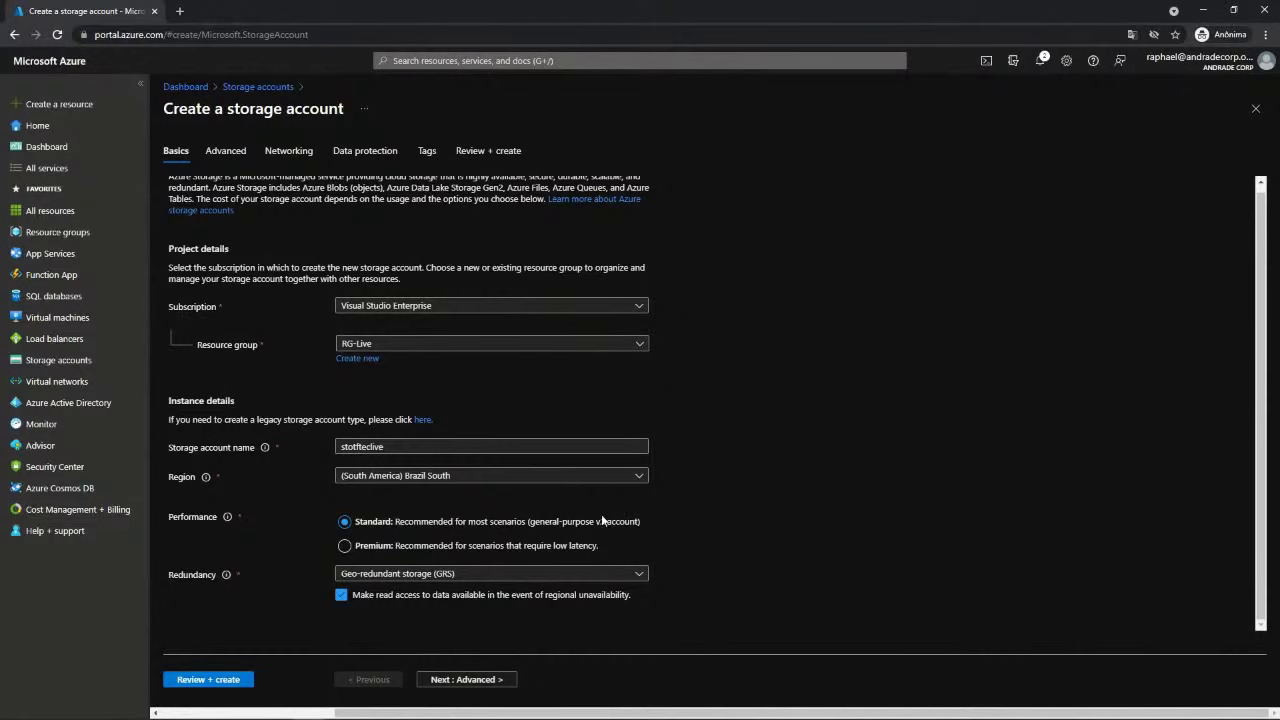
{"action": "left_click", "coordinate": [644, 574]}
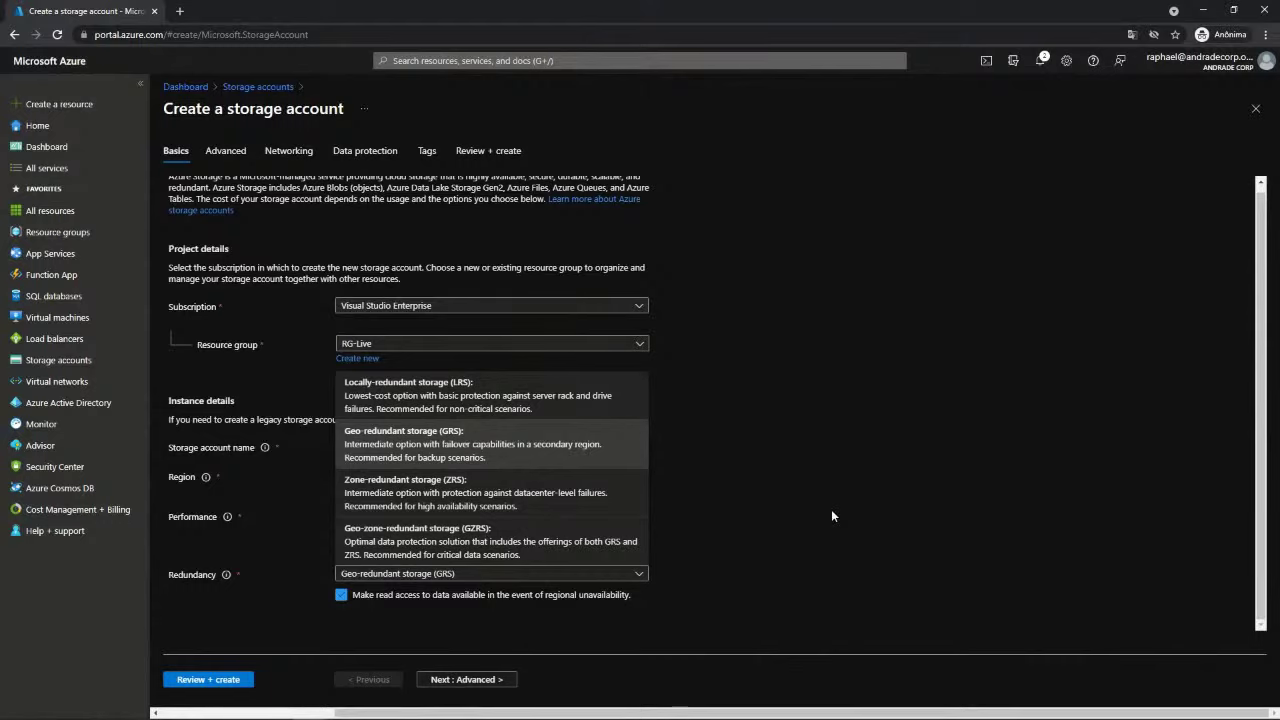
{"action": "left_click", "coordinate": [452, 576]}
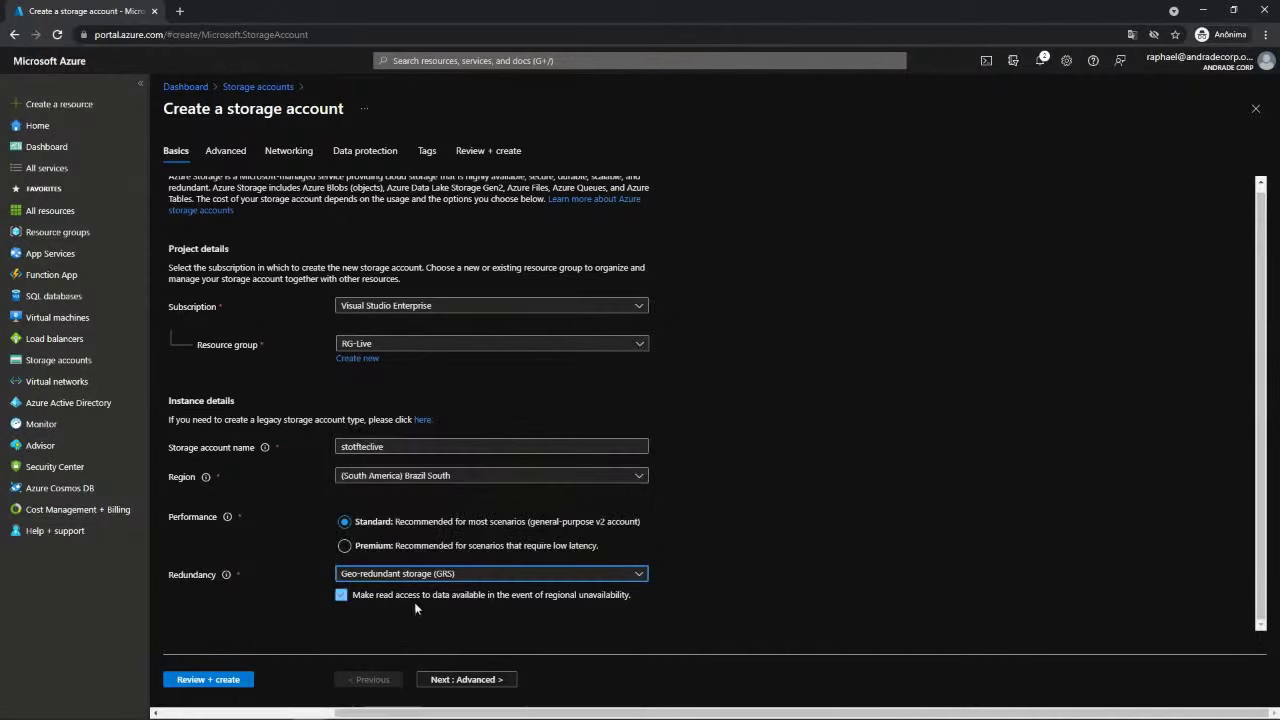
{"action": "left_click", "coordinate": [638, 575]}
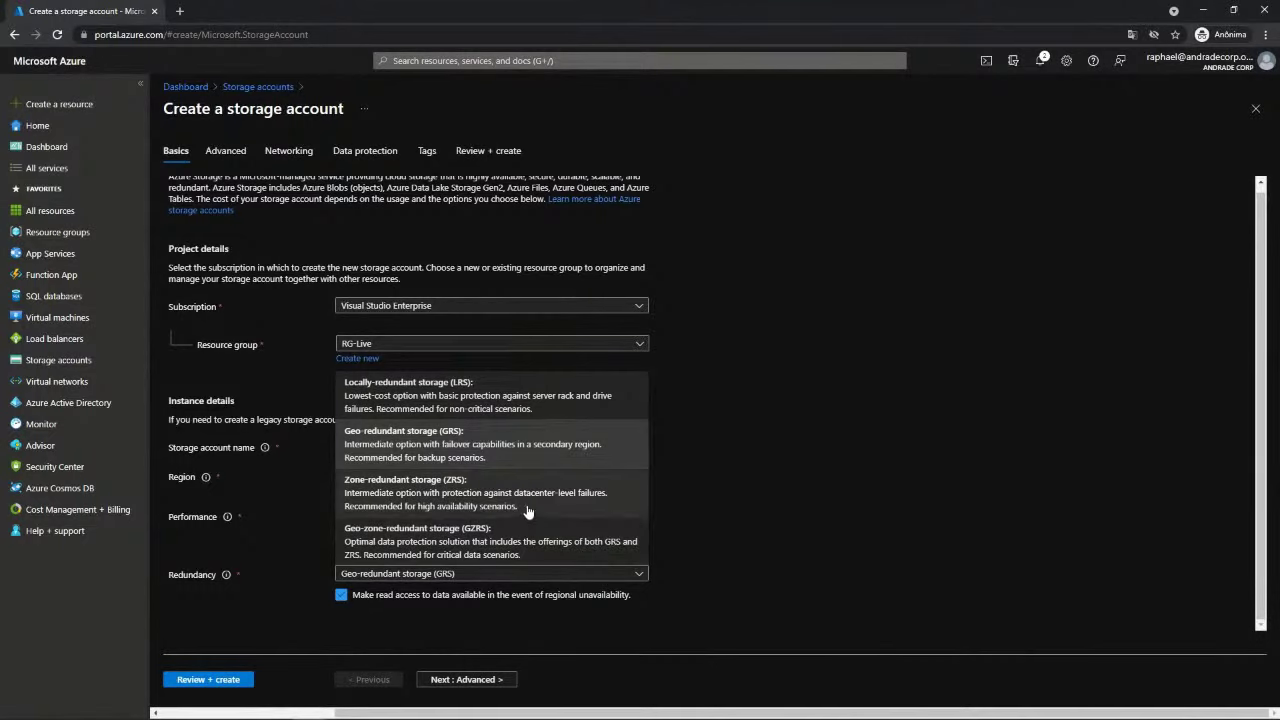
{"action": "left_click", "coordinate": [464, 440]}
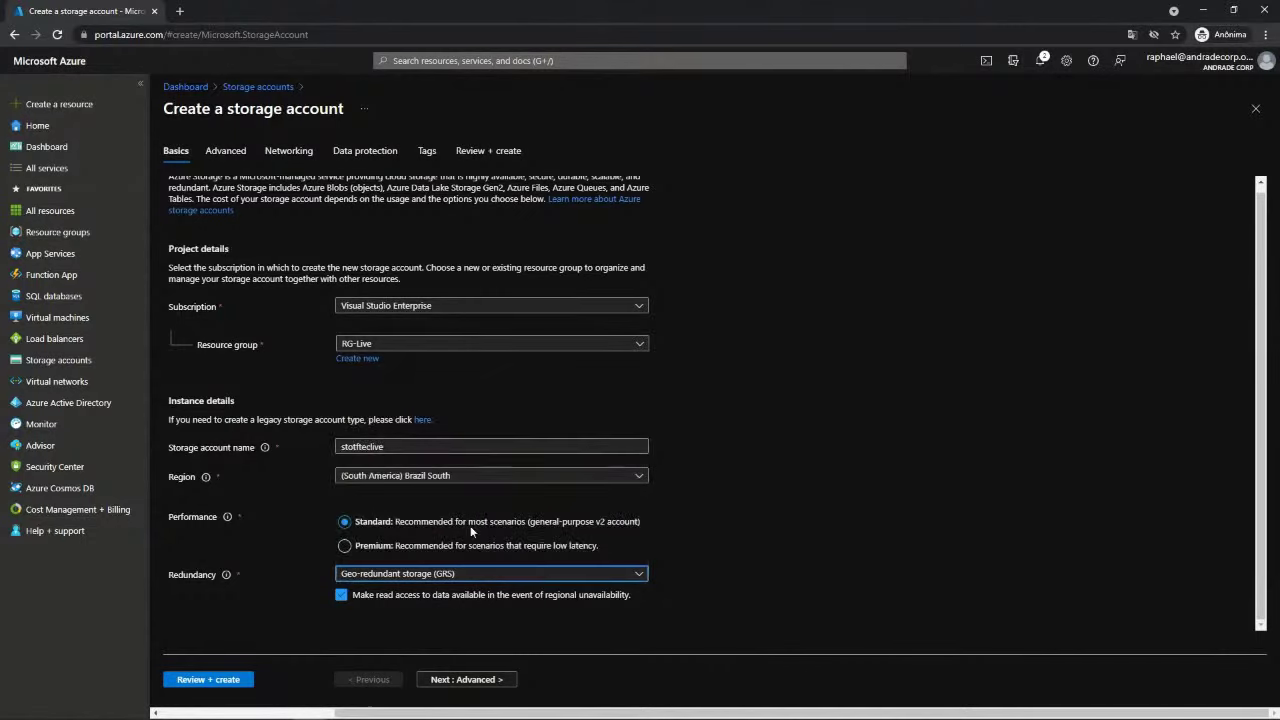
{"action": "left_click", "coordinate": [508, 577]}
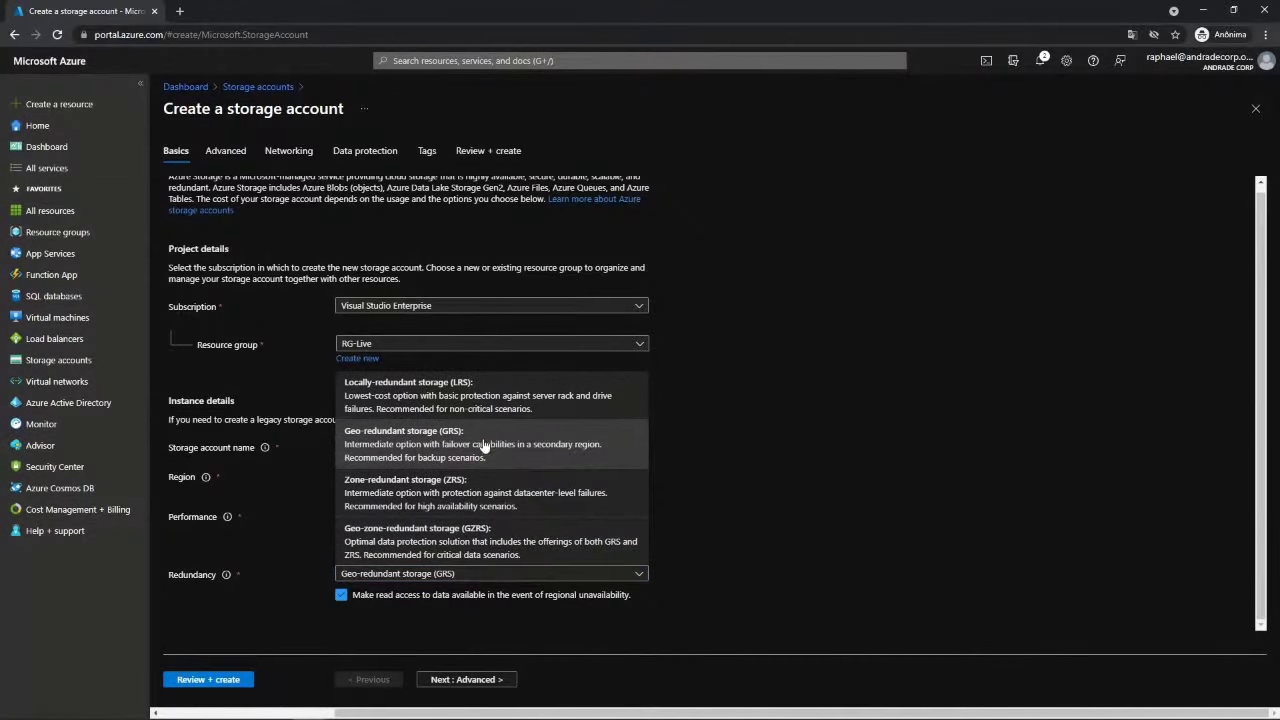
{"action": "left_click", "coordinate": [469, 392]}
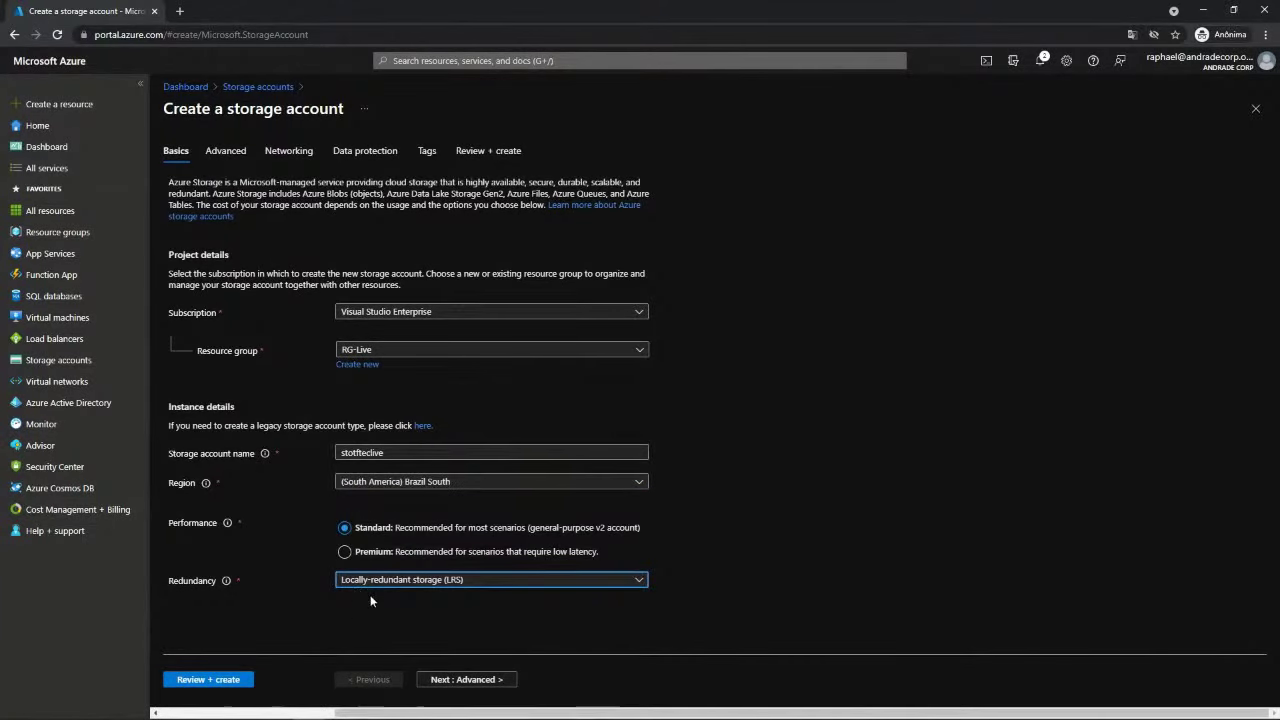
{"action": "left_click", "coordinate": [420, 580]}
{"action": "left_click", "coordinate": [897, 500]}
- Switch the performance to Premium and check the redundancy options for the page blobs, file shares and block blobs account types
{"action": "left_click", "coordinate": [344, 553]}
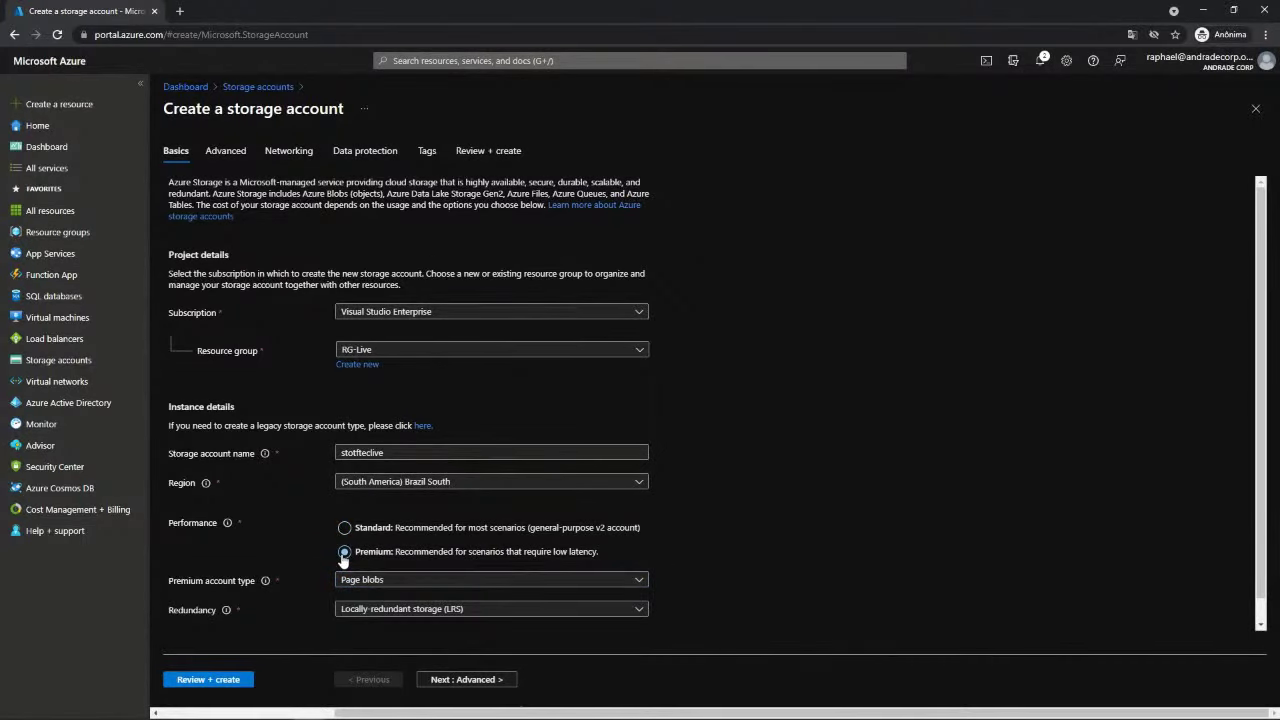
{"action": "left_click", "coordinate": [549, 609]}
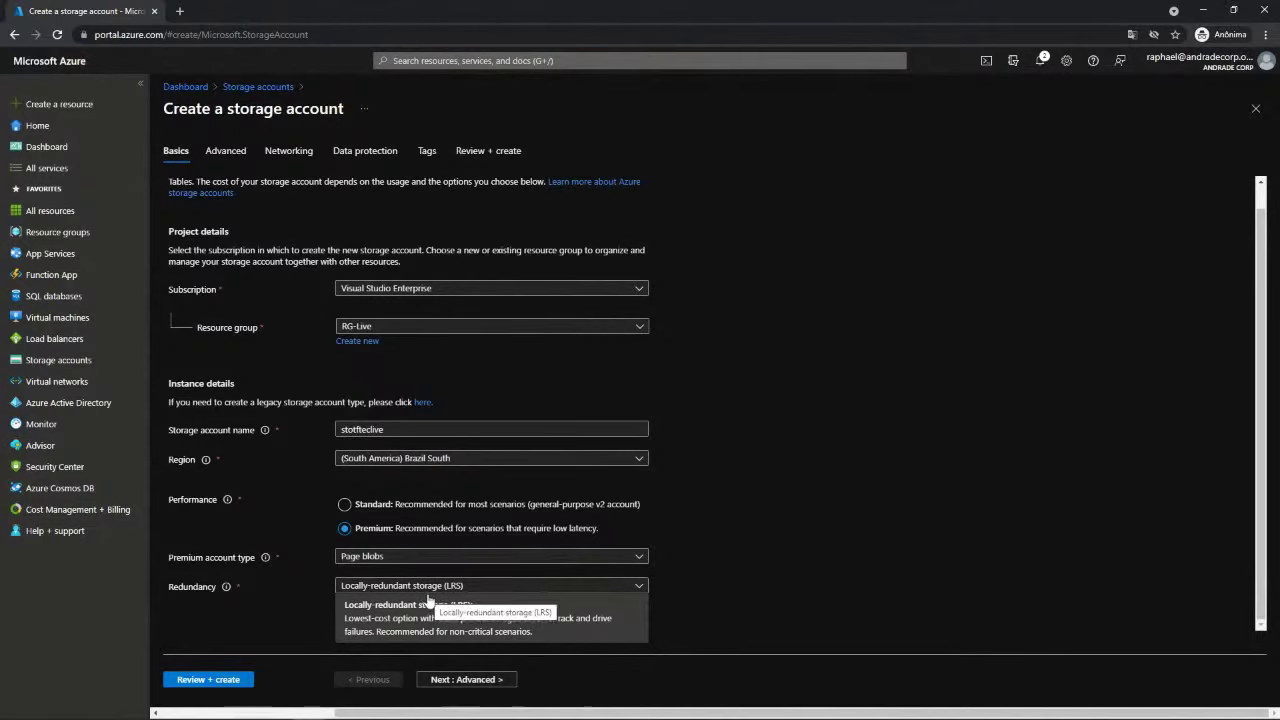
{"action": "left_click", "coordinate": [397, 559]}
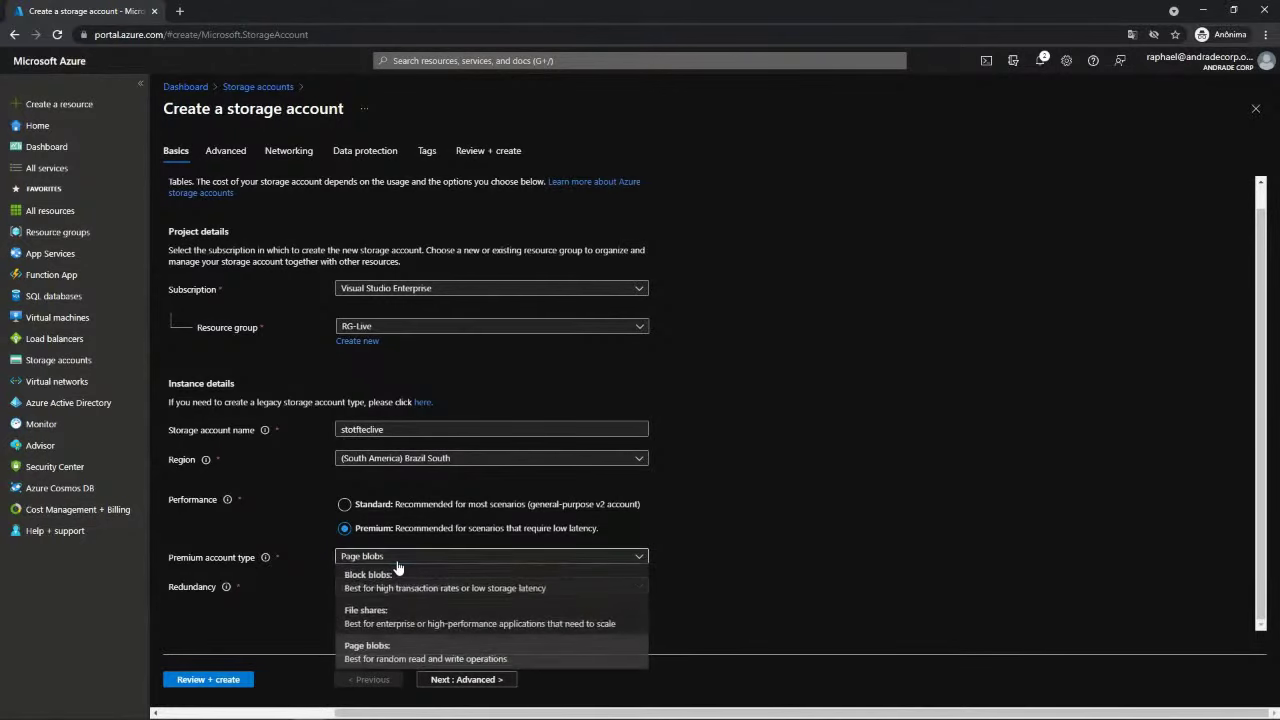
{"action": "left_click", "coordinate": [380, 625]}
{"action": "left_click", "coordinate": [460, 587]}
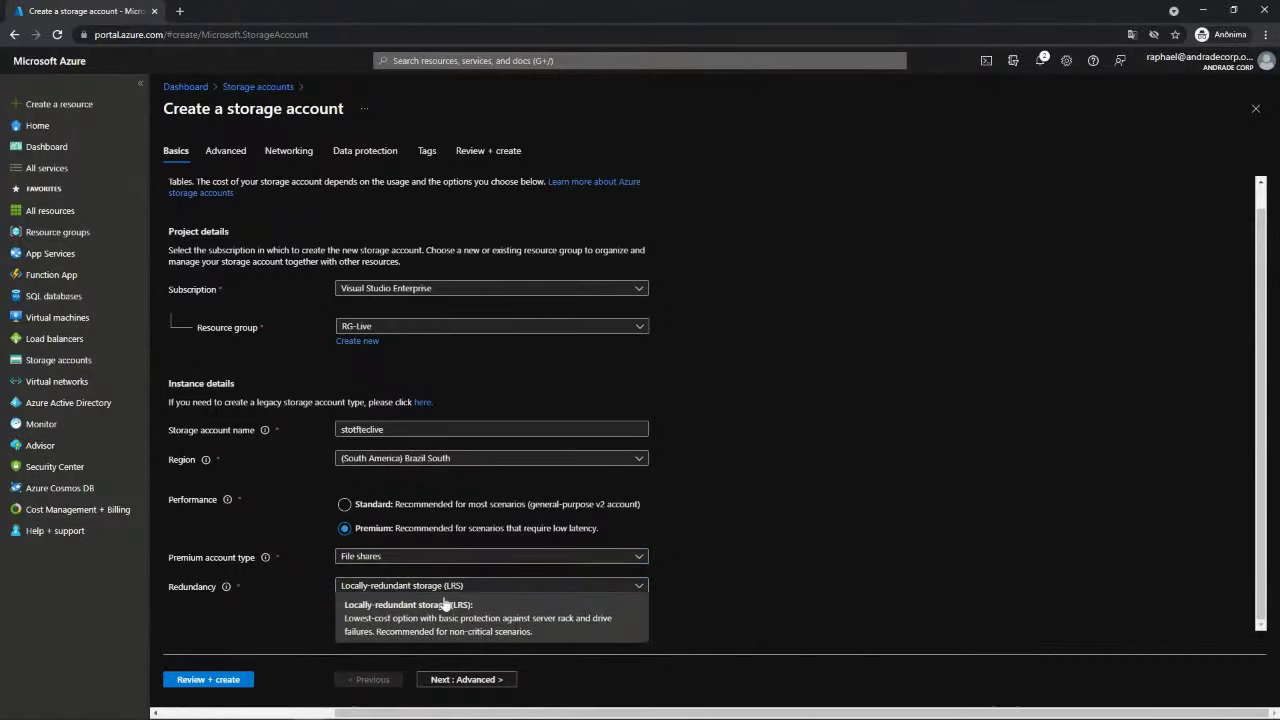
{"action": "left_click", "coordinate": [470, 558]}
{"action": "left_click", "coordinate": [397, 589]}
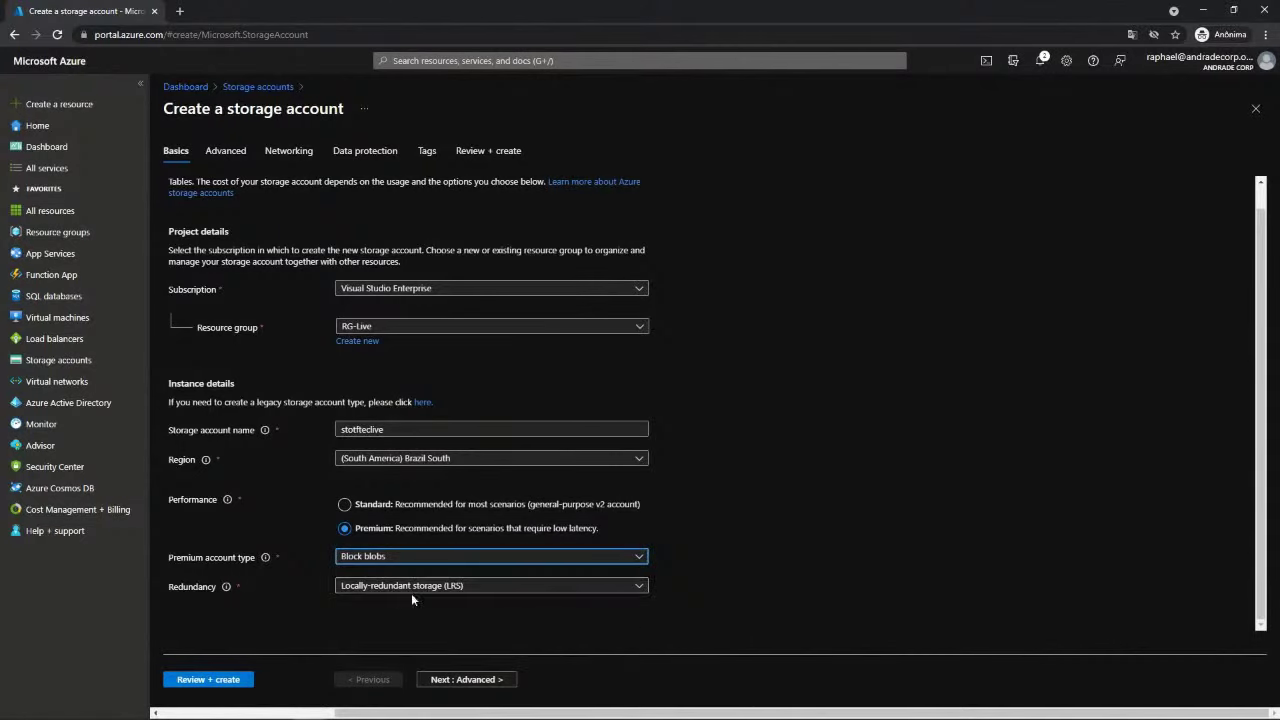
{"action": "left_click", "coordinate": [411, 590]}
{"action": "left_click", "coordinate": [438, 605]}
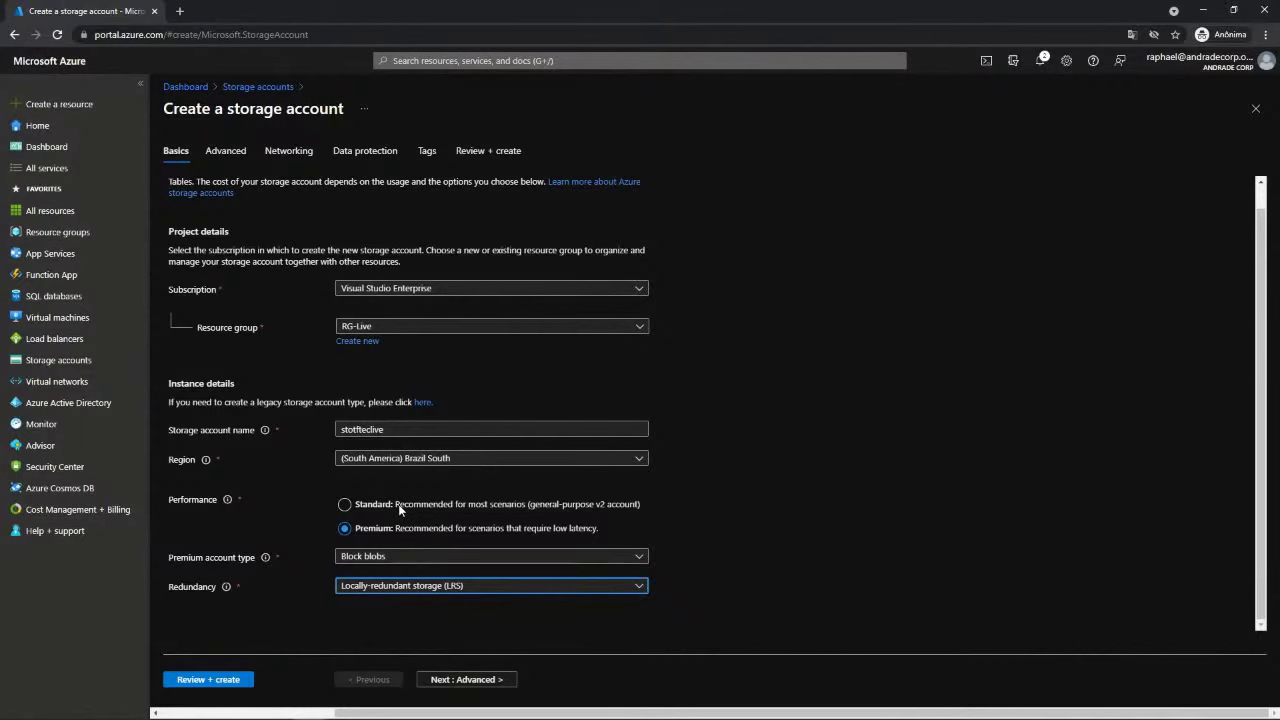
- Set the performance to Standard and the redundancy to Geo-redundant storage (GRS)
{"action": "left_click", "coordinate": [344, 505]}
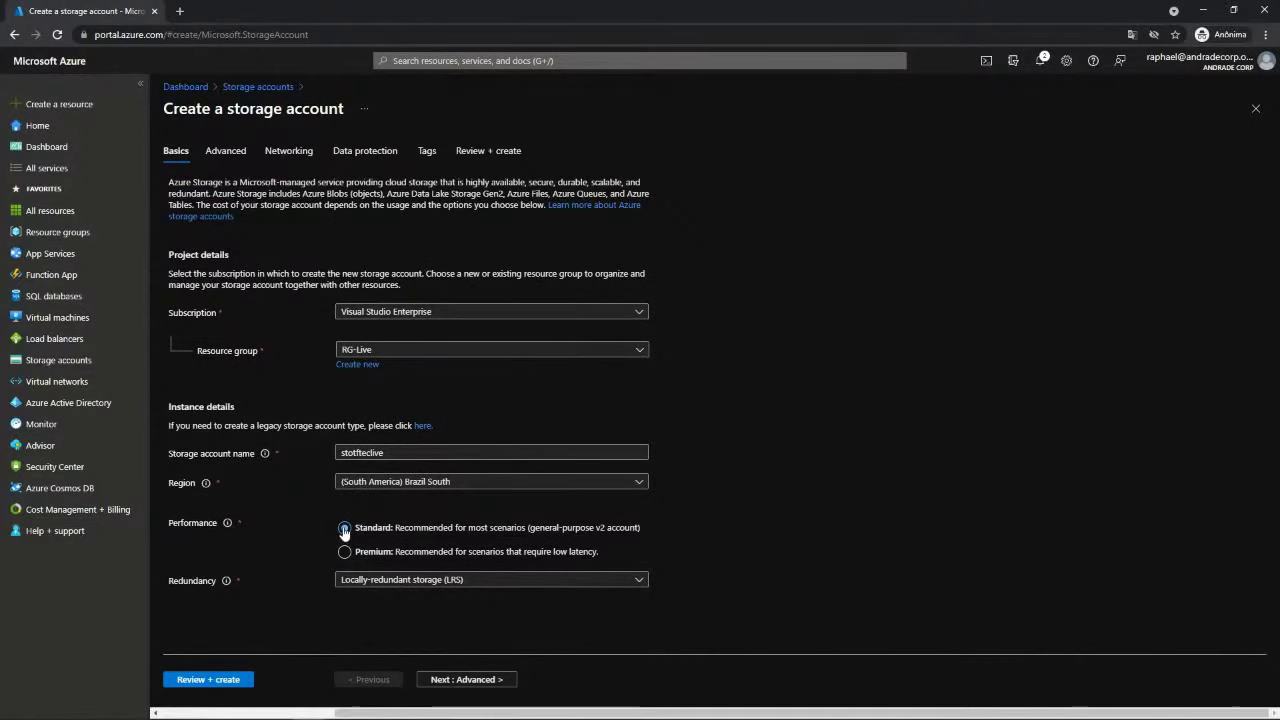
{"action": "left_click", "coordinate": [409, 580]}
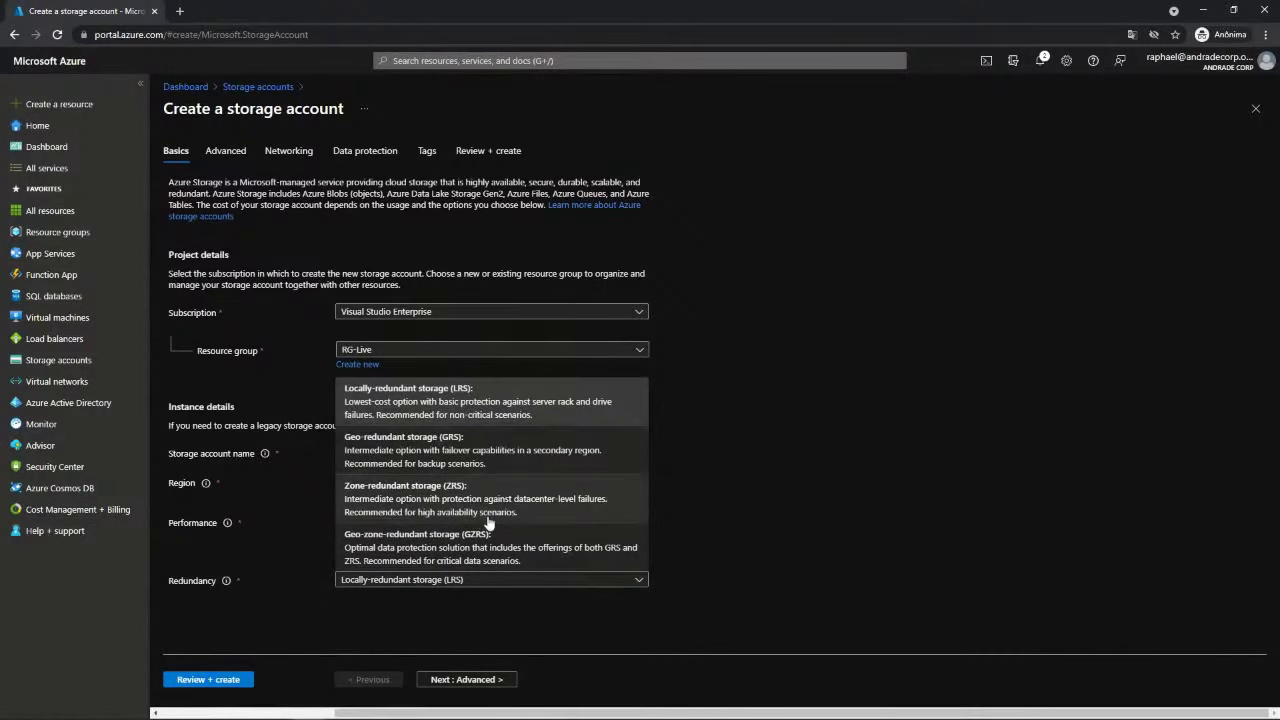
{"action": "left_click", "coordinate": [769, 477]}
{"action": "left_click", "coordinate": [463, 581]}
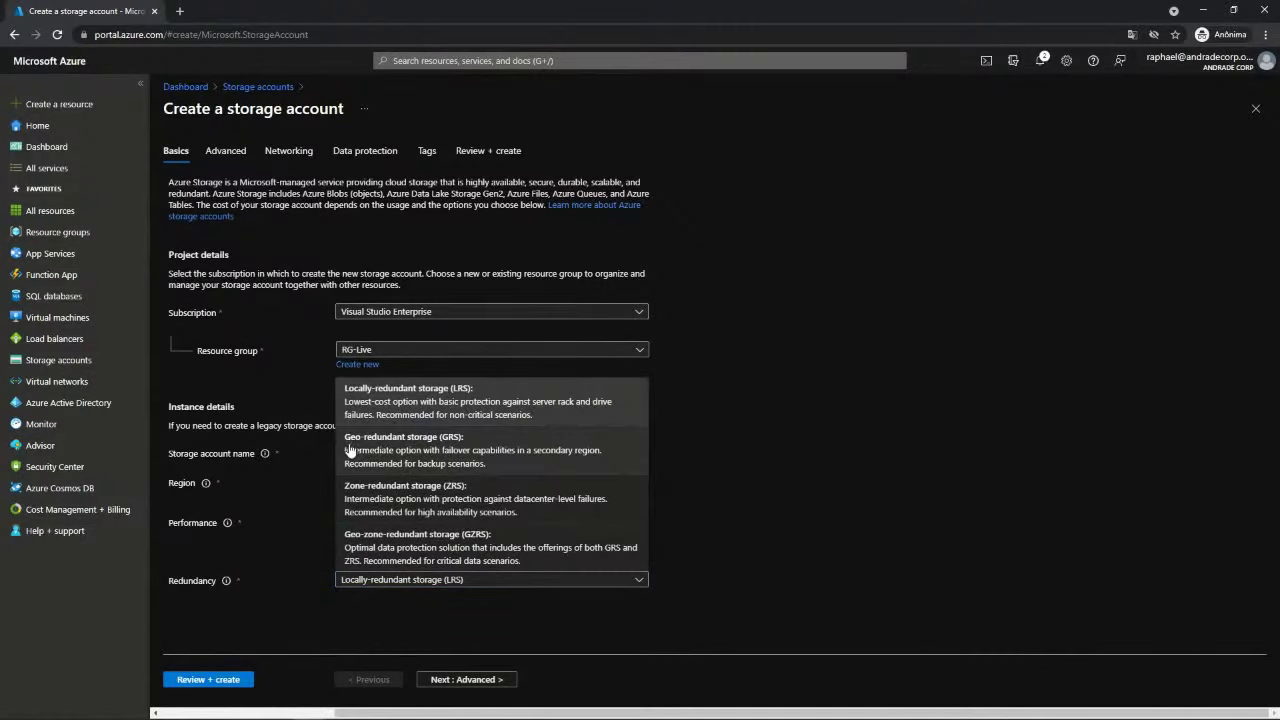
{"action": "left_click", "coordinate": [455, 448]}
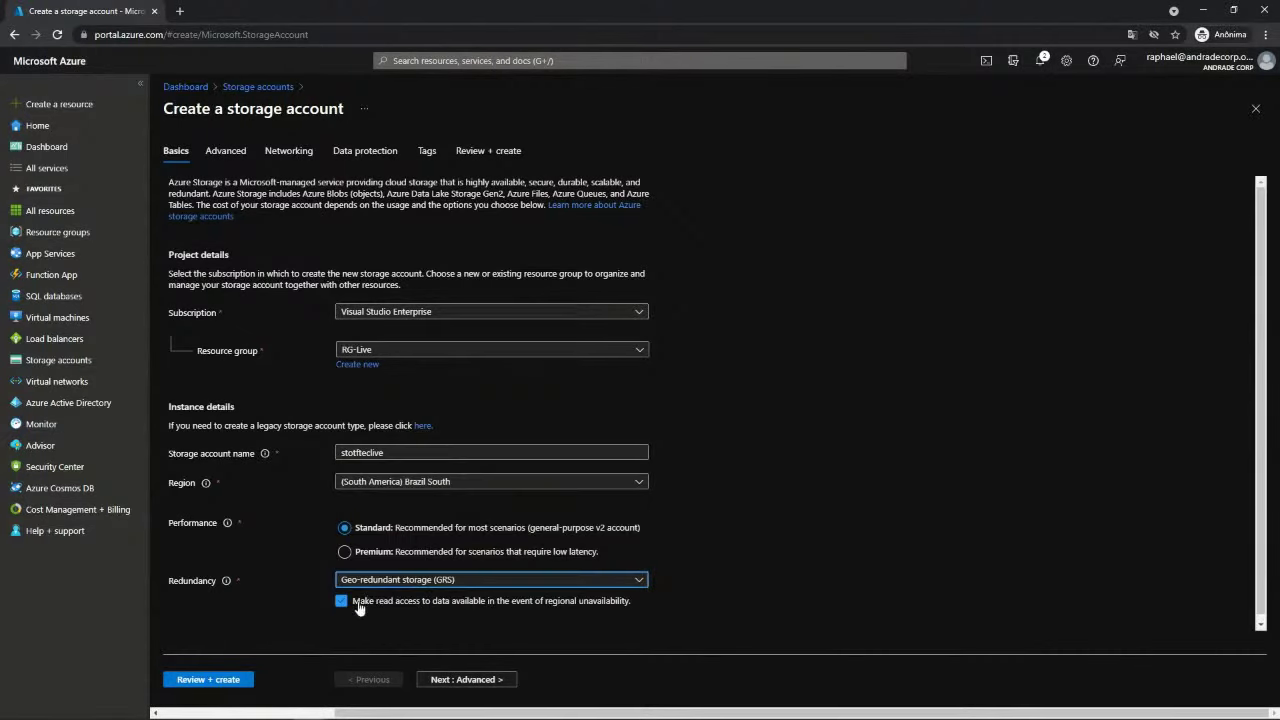
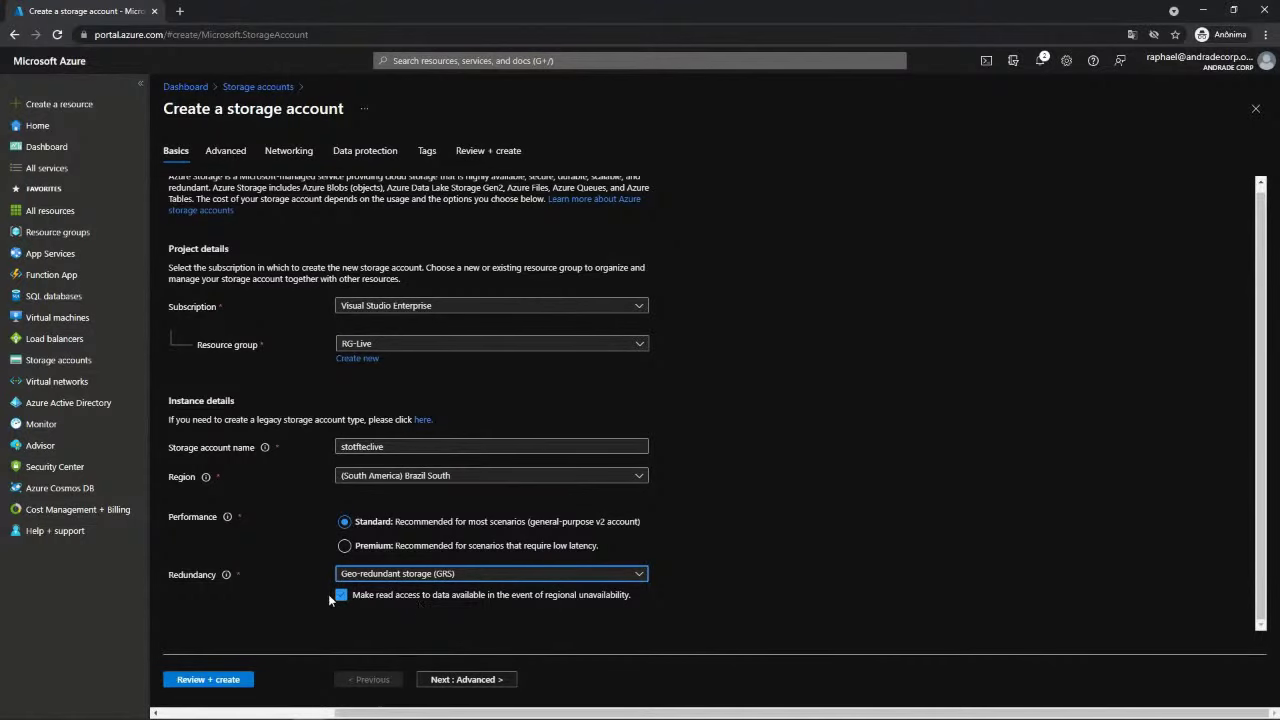
- Go through the Advanced, Networking and Data protection settings, keeping their defaults, and proceed to the storage account's final review
{"action": "left_click", "coordinate": [448, 680]}
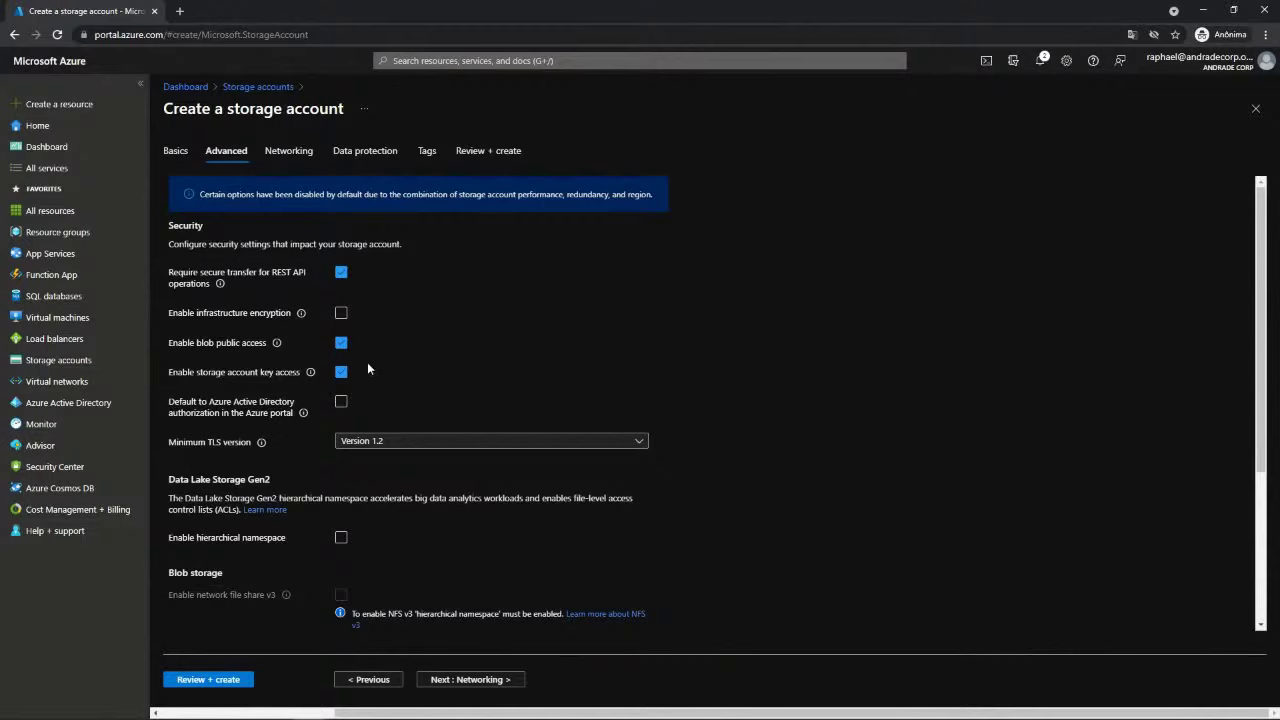
{"action": "scroll", "coordinate": [415, 362], "scroll_direction": "down", "scroll_amount": 3}
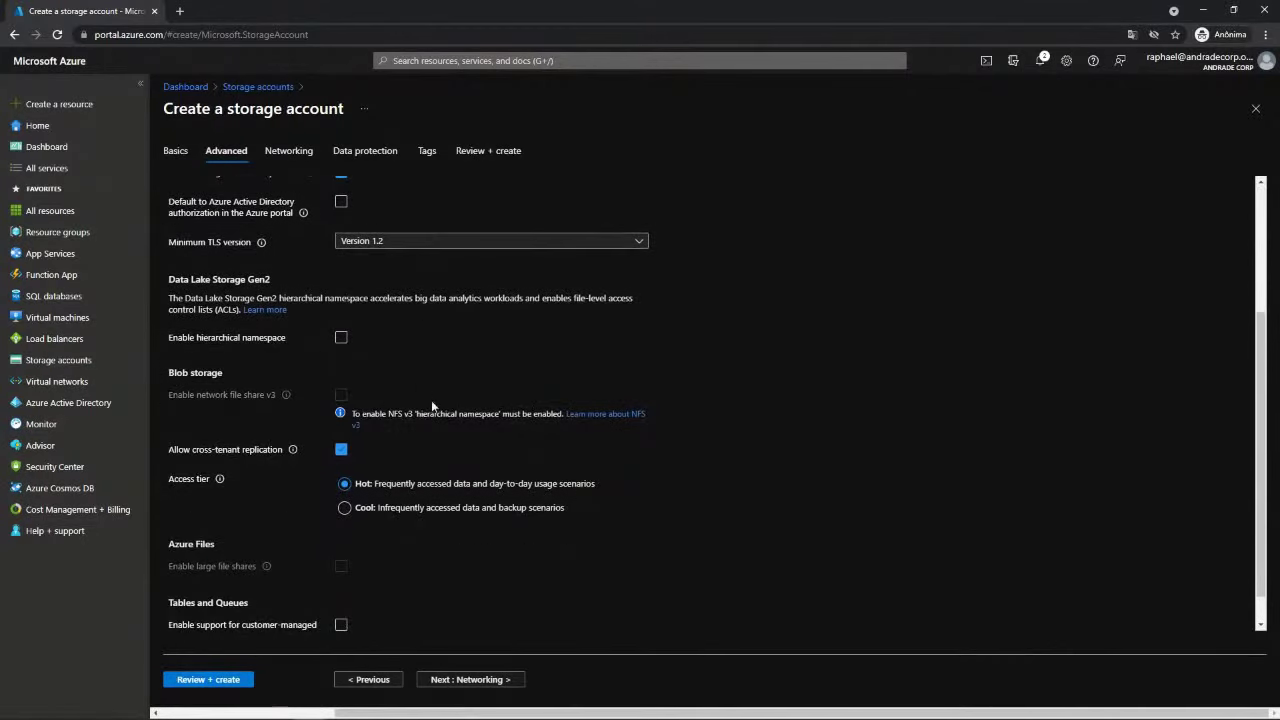
{"action": "scroll", "coordinate": [433, 402], "scroll_direction": "up", "scroll_amount": 2}
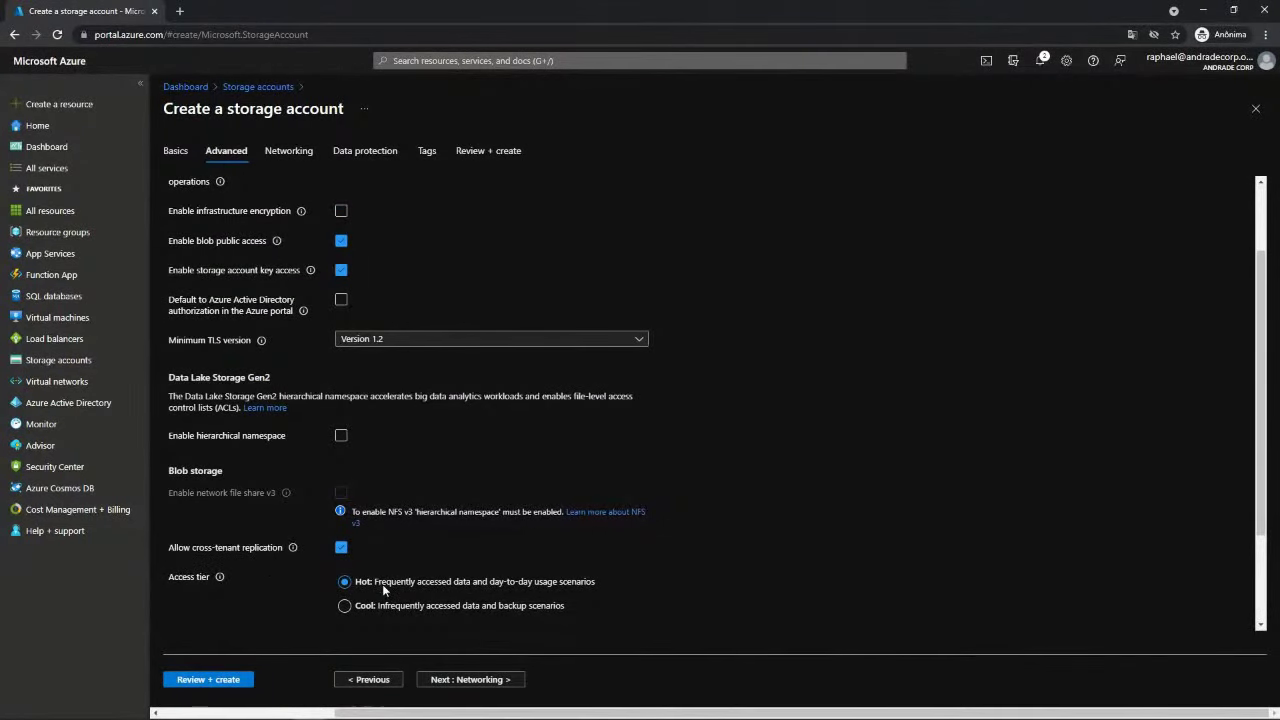
{"action": "scroll", "coordinate": [400, 548], "scroll_direction": "up", "scroll_amount": 2}
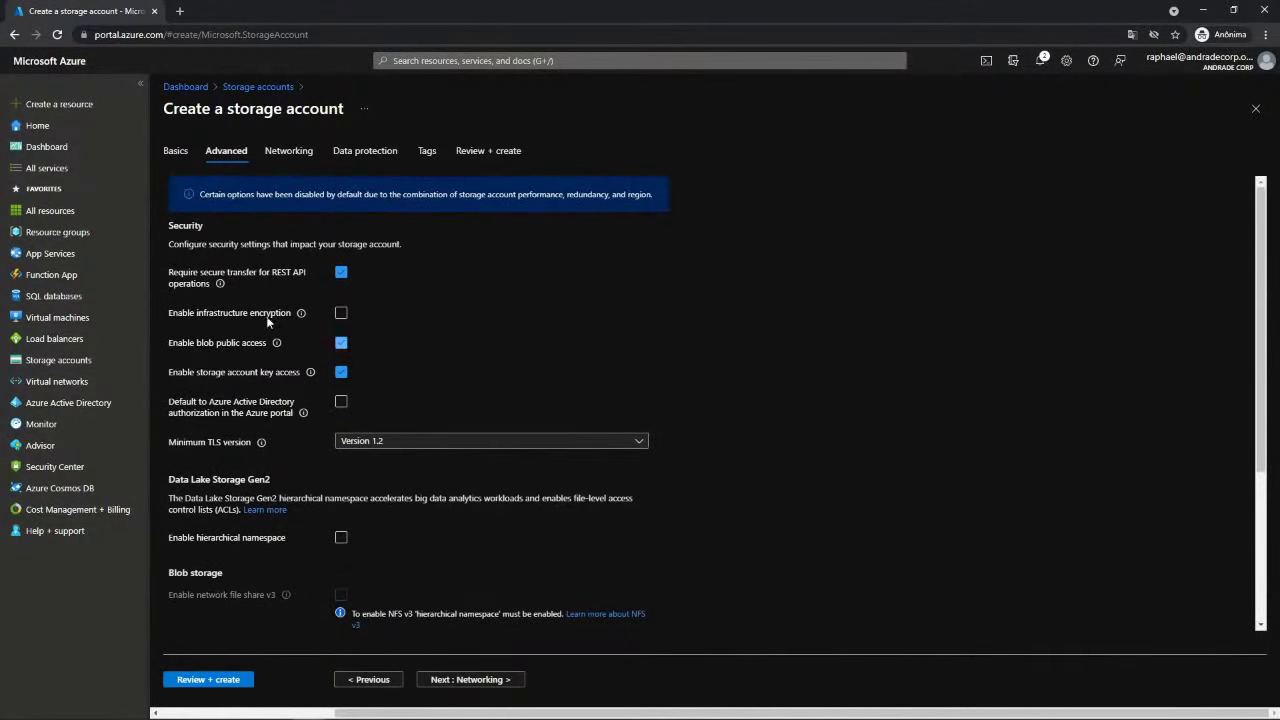
{"action": "left_click", "coordinate": [452, 682]}
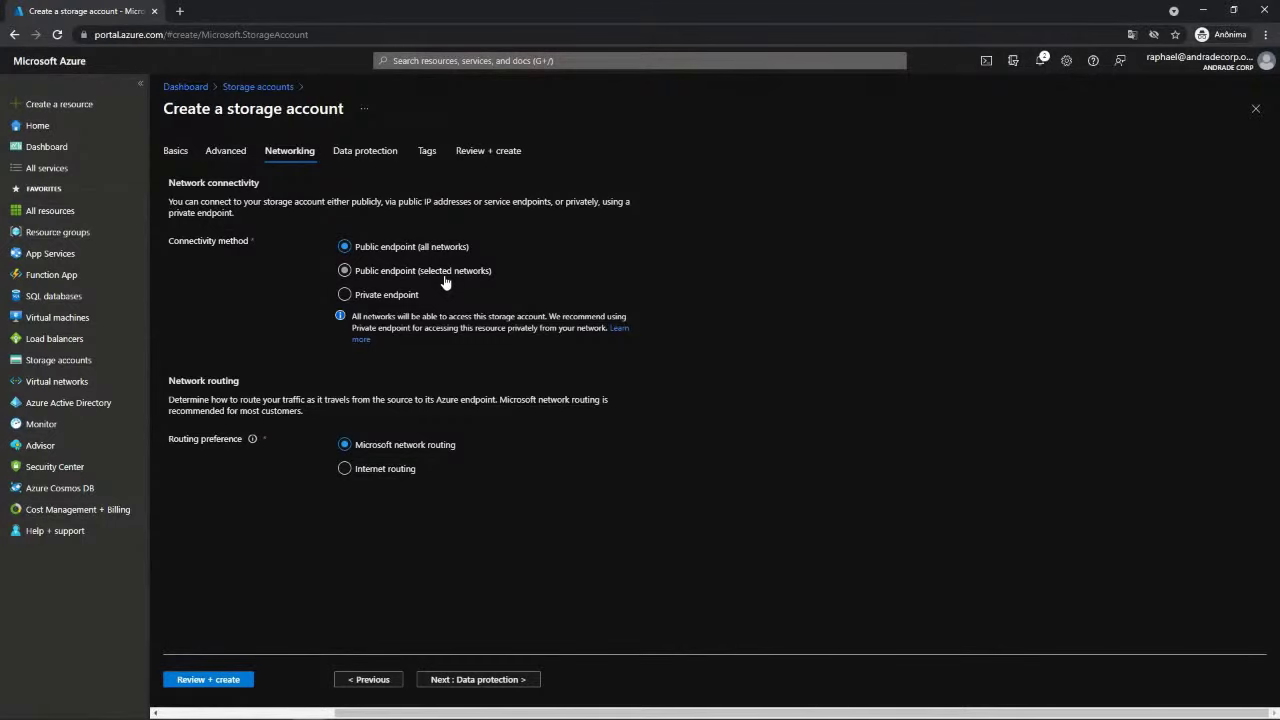
{"action": "left_click", "coordinate": [467, 684]}
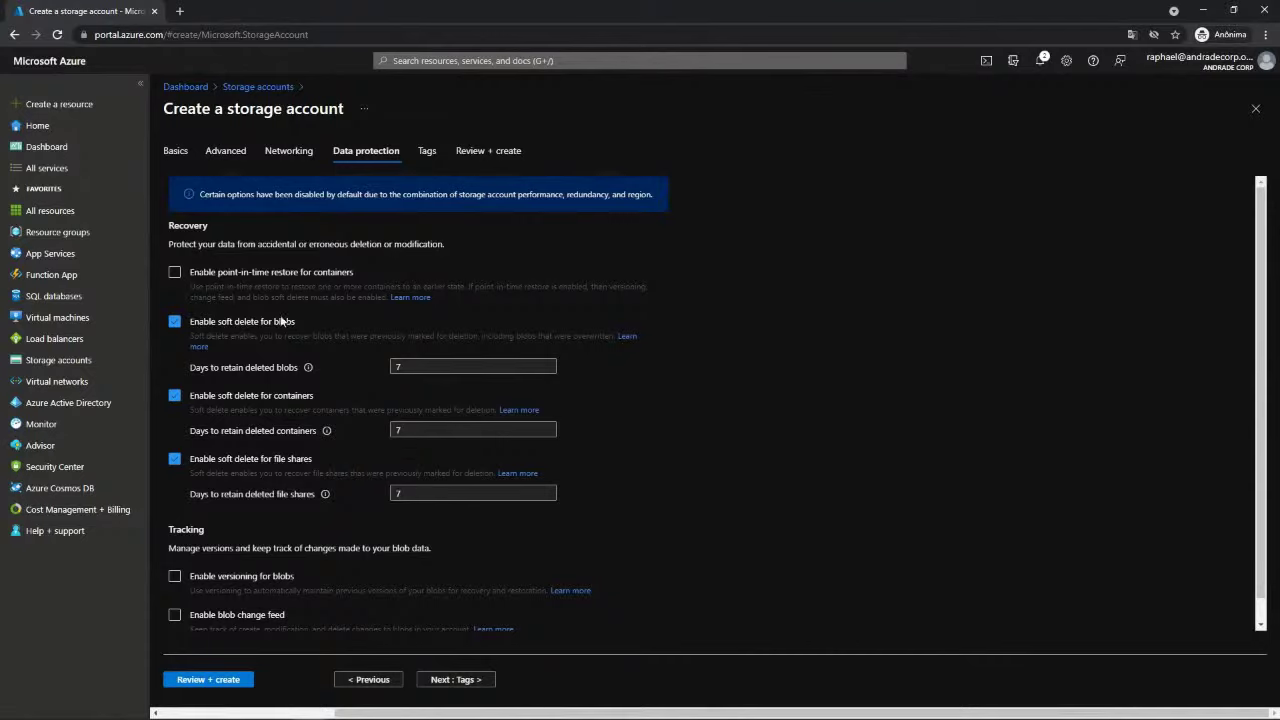
{"action": "left_click", "coordinate": [203, 684]}
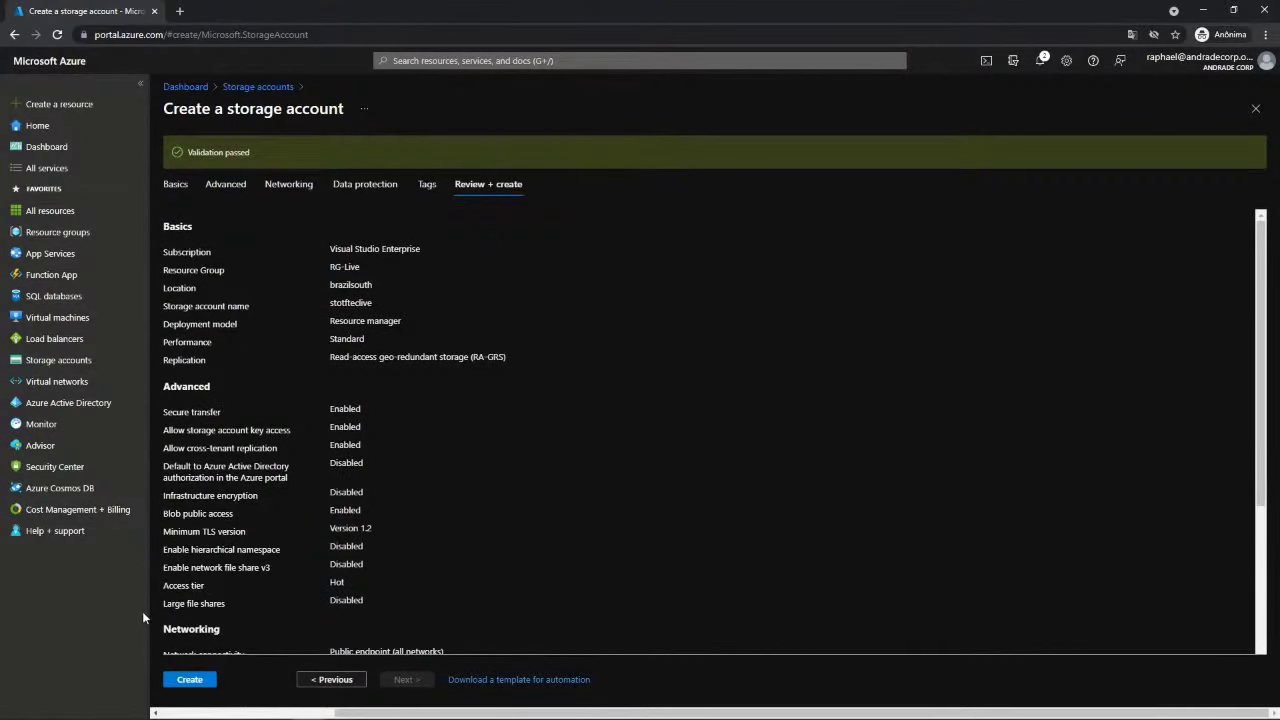
- Deploy the stotfteclive storage account with the reviewed settings and open the deployed resource
{"action": "left_click", "coordinate": [190, 681]}
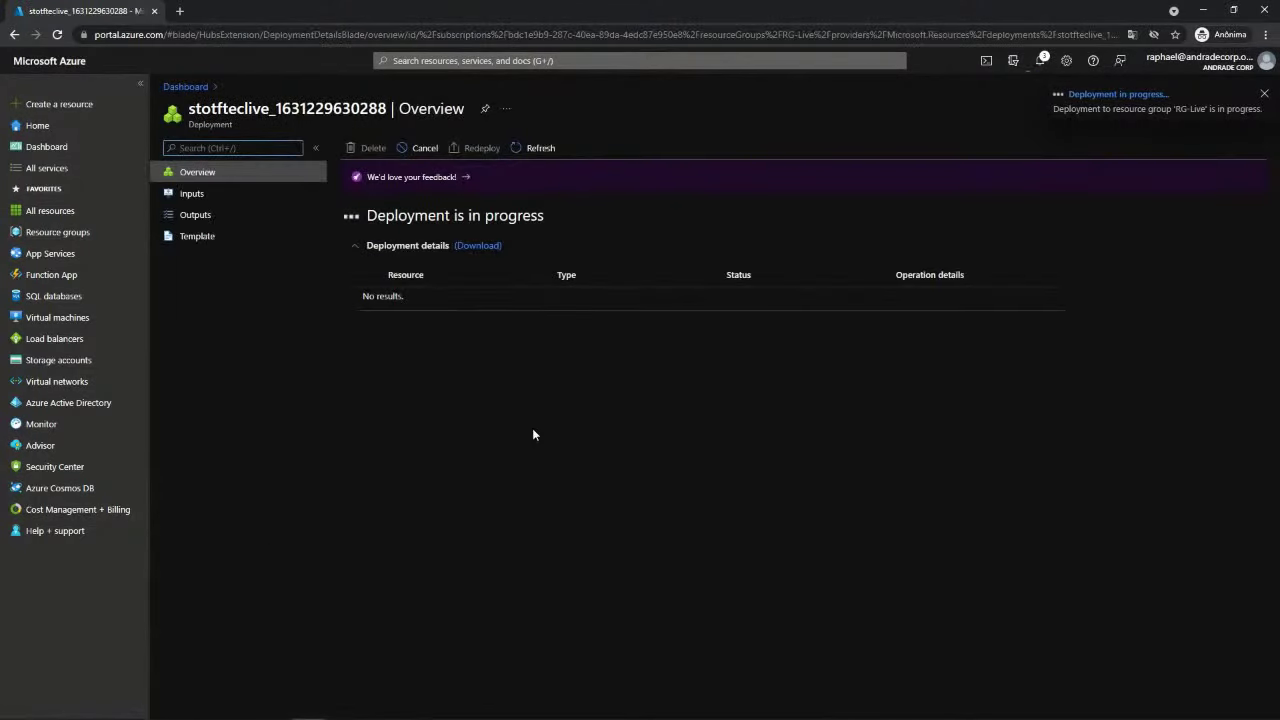
{"action": "key", "text": "ctrl+plus"}
{"action": "key", "text": "ctrl+plus"}
{"action": "key", "text": "ctrl+plus"}
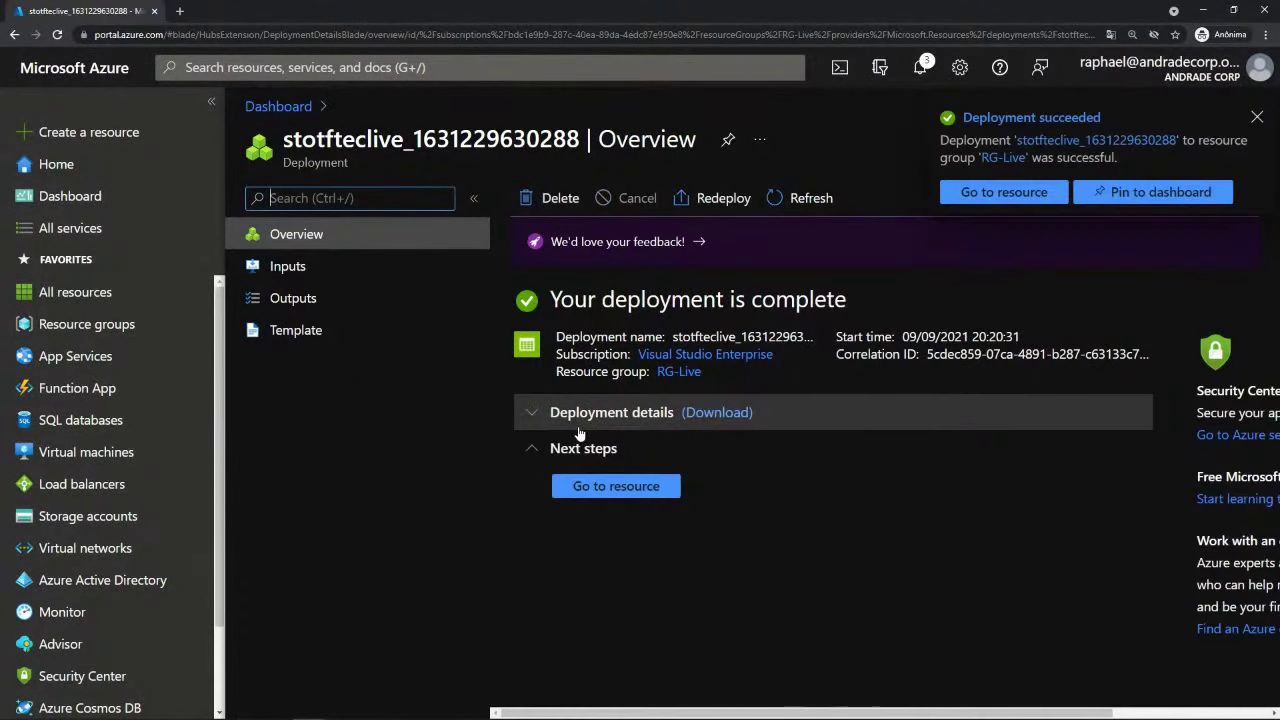
{"action": "left_click", "coordinate": [601, 489]}
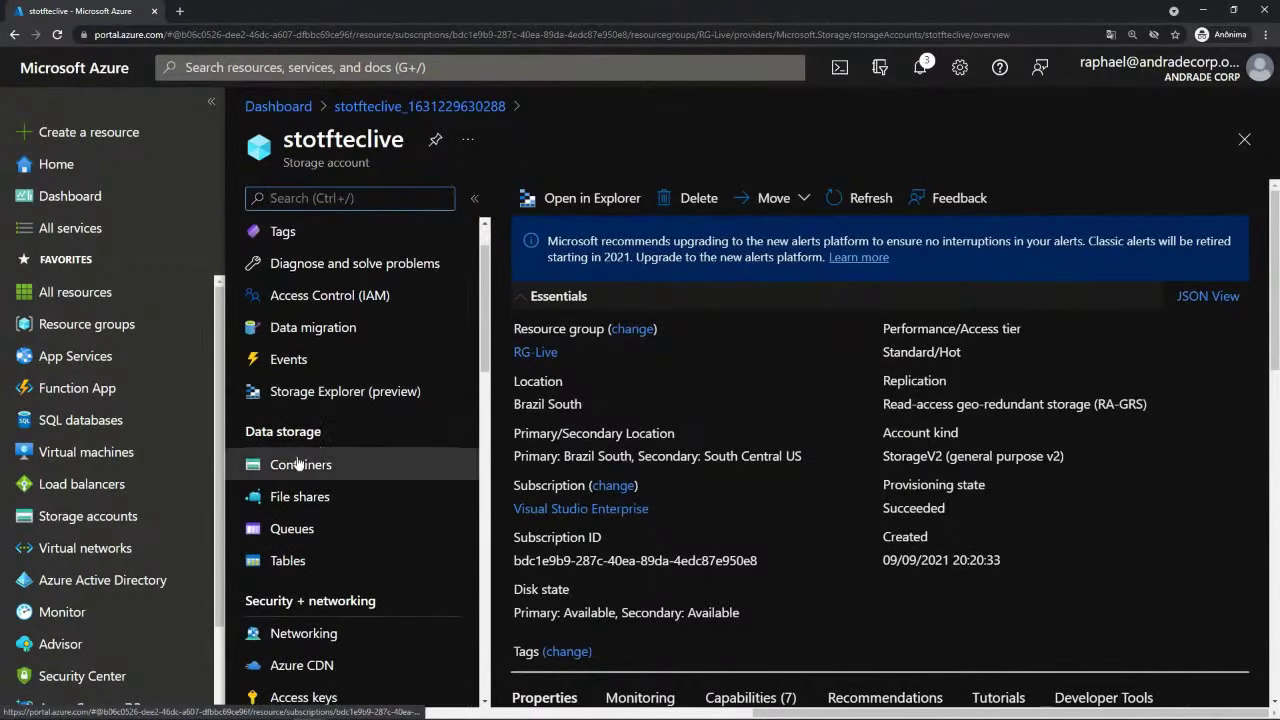
- Create a container named blob in the storage account with the public access level Blob (anonymous read access for blobs only)
{"action": "left_click", "coordinate": [293, 466]}
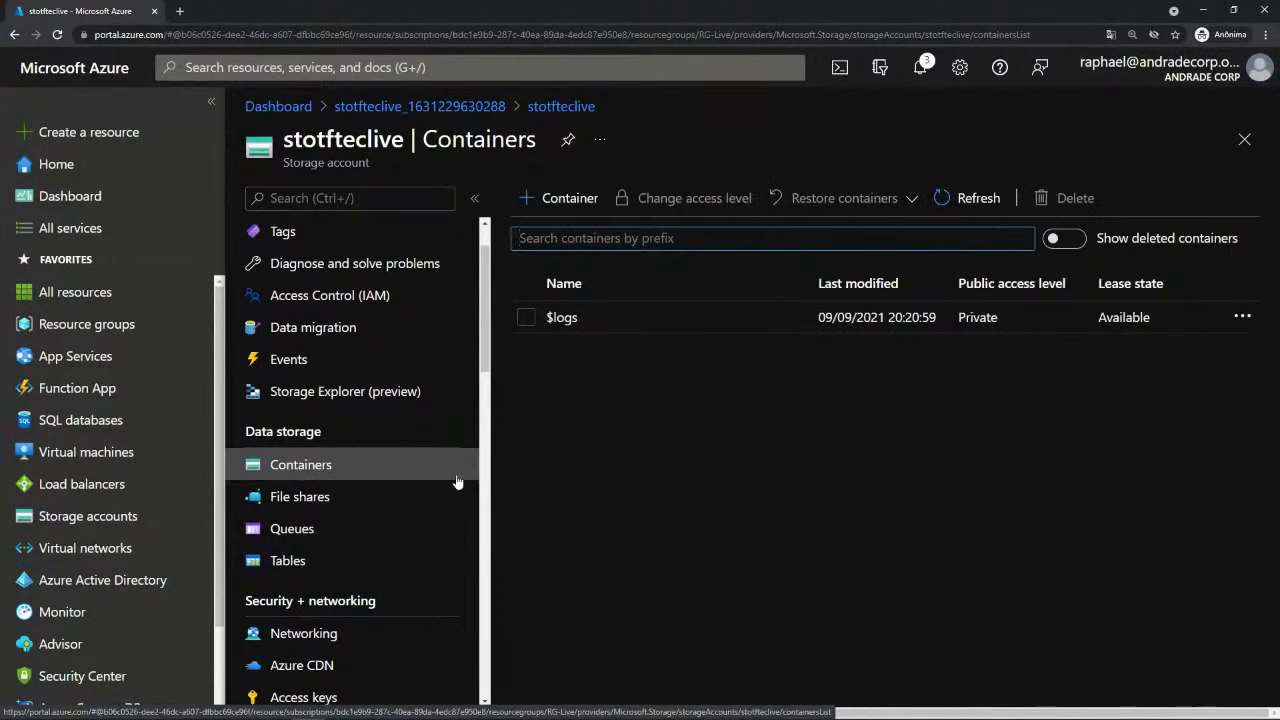
{"action": "left_click", "coordinate": [553, 210]}
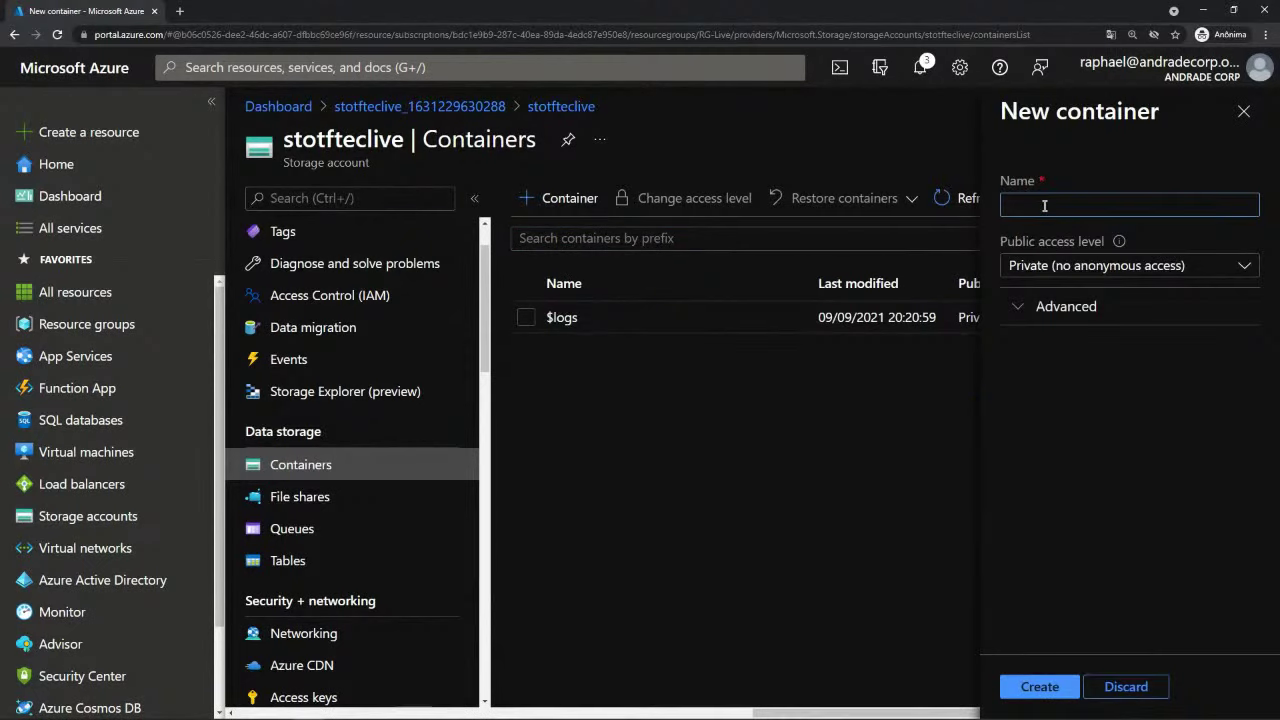
{"action": "type", "text": "blob"}
{"action": "left_click", "coordinate": [1058, 273]}
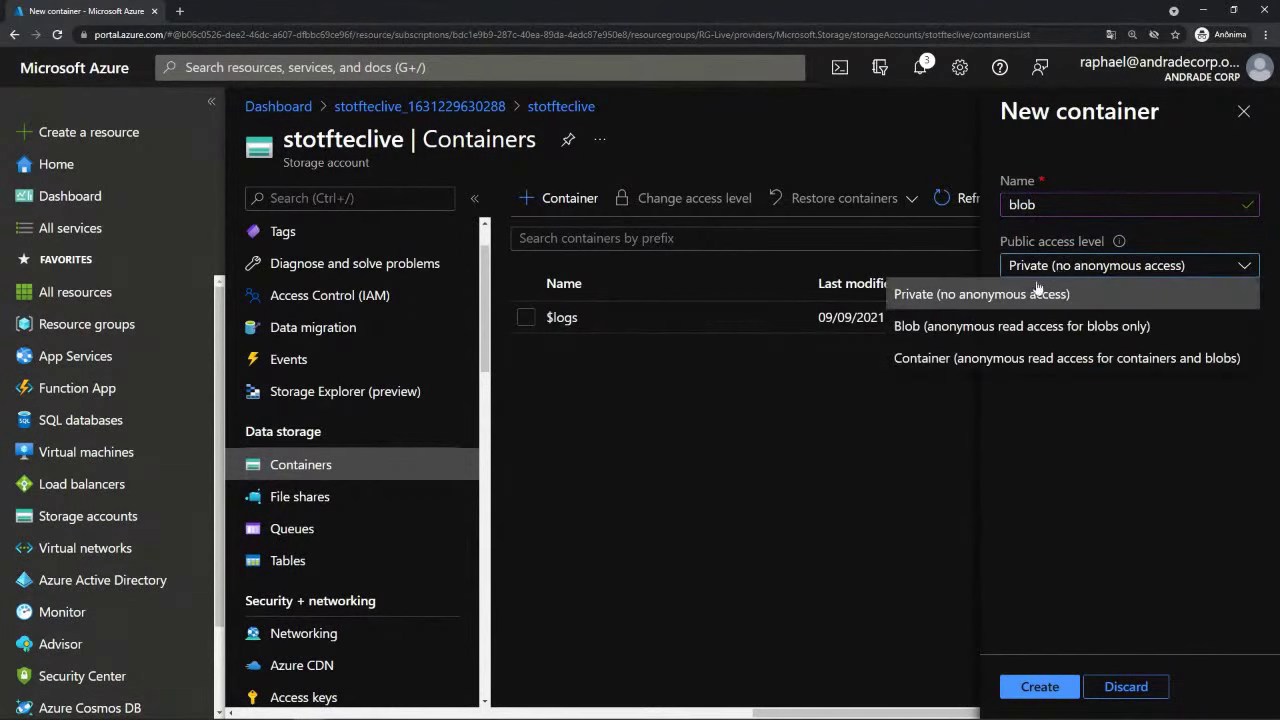
{"action": "left_click", "coordinate": [995, 327]}
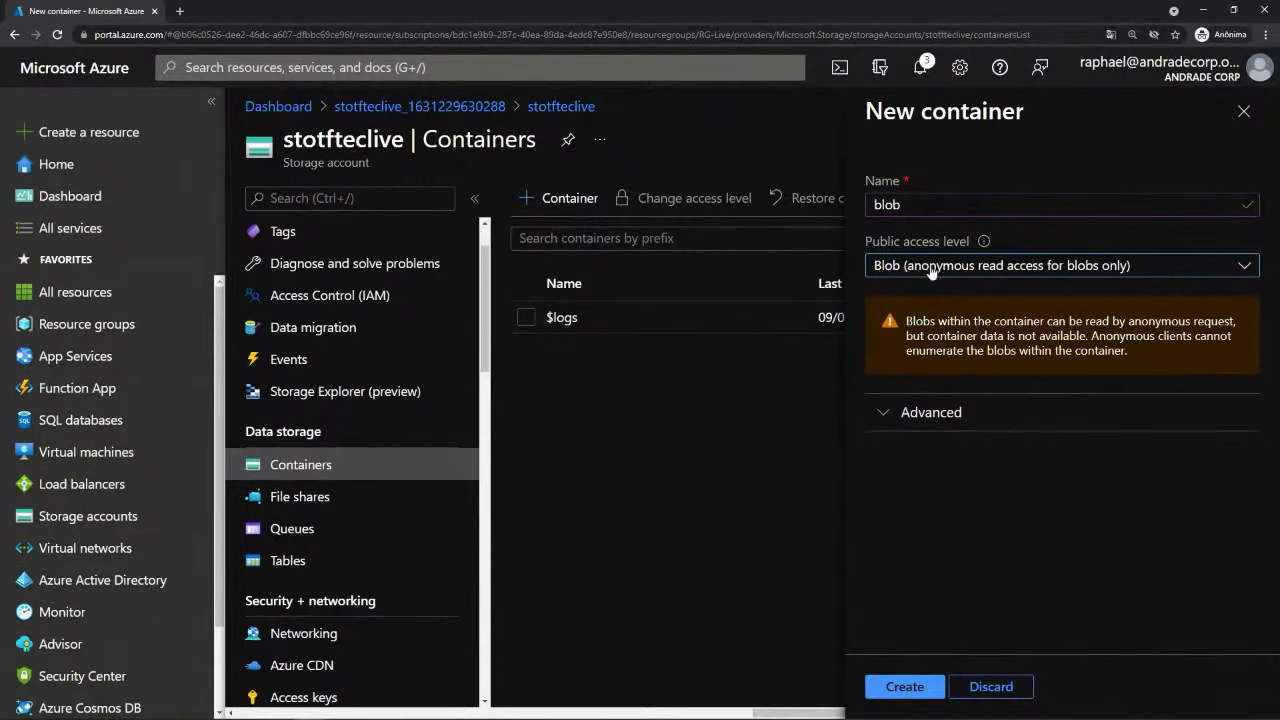
{"action": "left_click", "coordinate": [908, 682]}
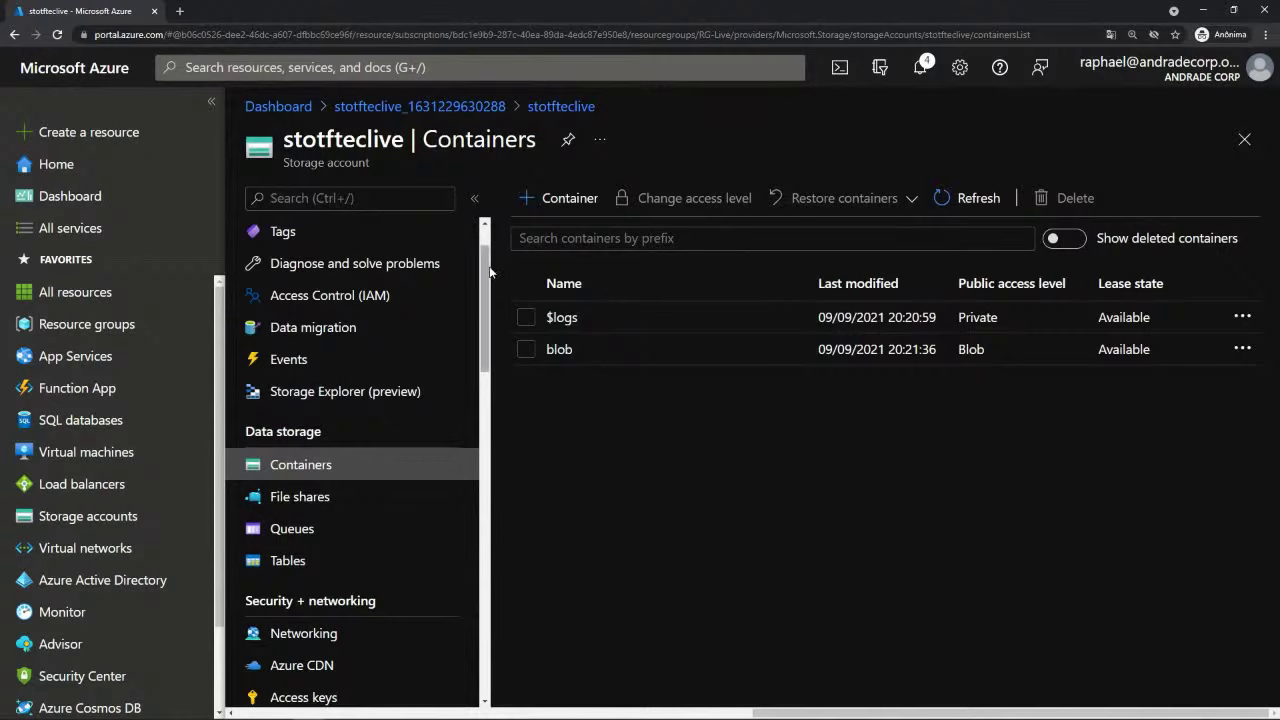
- Upload the file Configurando Azure Front Door.png to the blob container and close the upload pane
{"action": "left_click", "coordinate": [563, 349]}
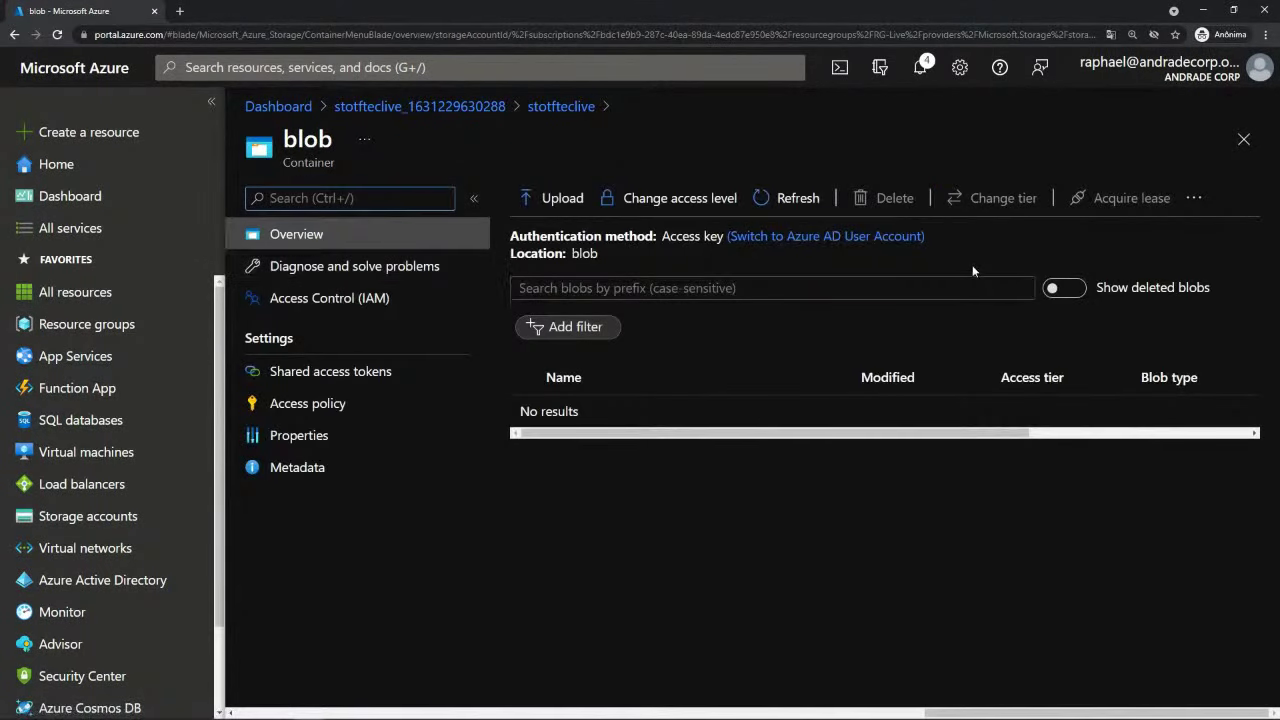
{"action": "left_click", "coordinate": [563, 202]}
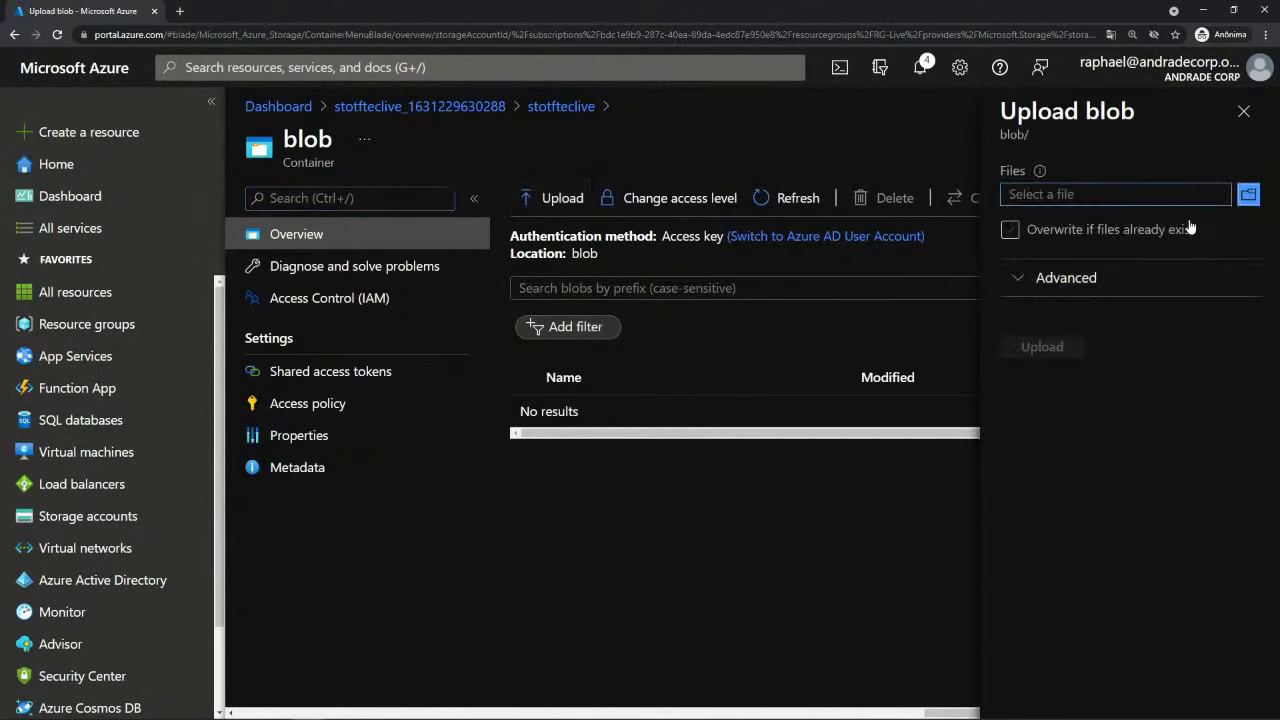
{"action": "left_click", "coordinate": [1245, 197]}
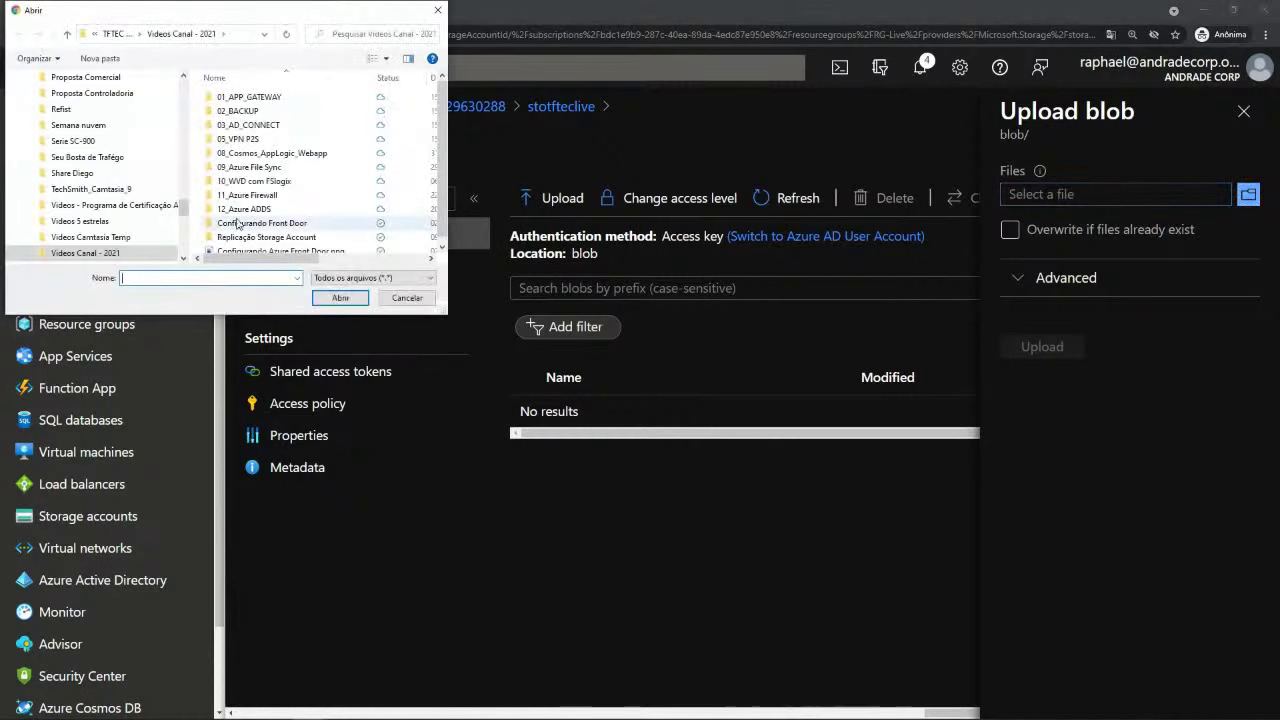
{"action": "scroll", "coordinate": [281, 201], "scroll_direction": "down", "scroll_amount": 1}
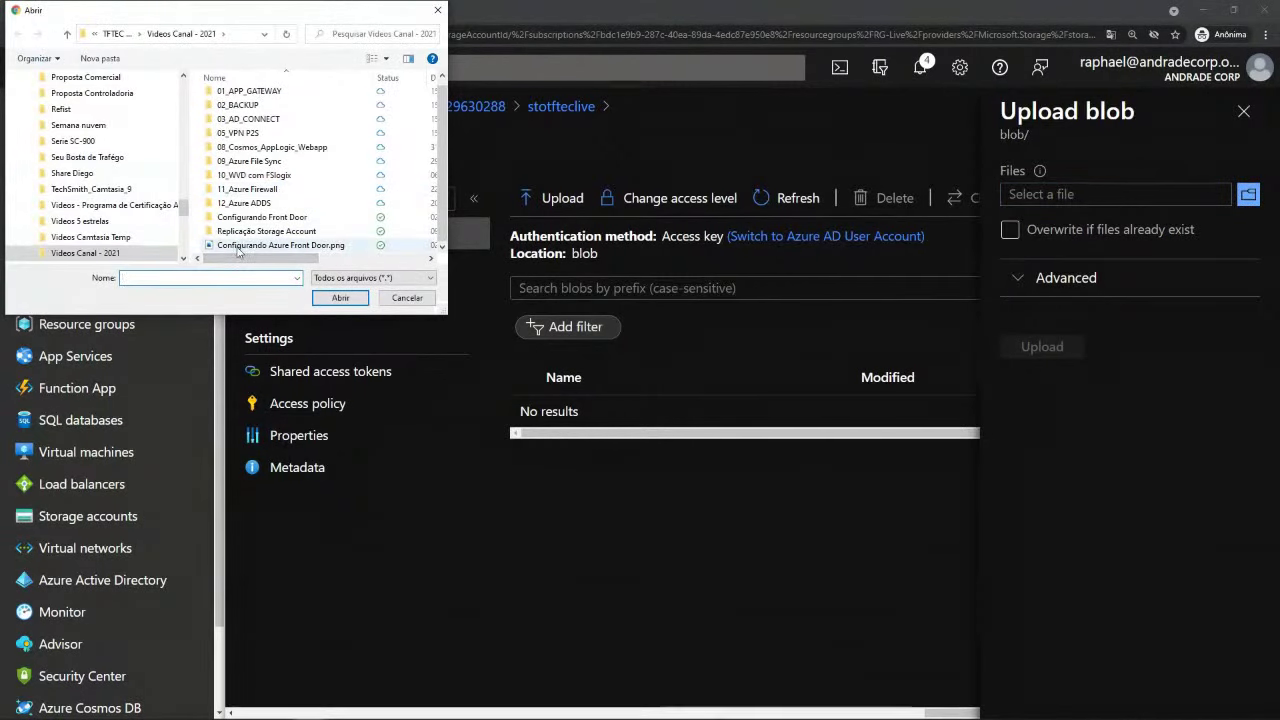
{"action": "left_click", "coordinate": [228, 247]}
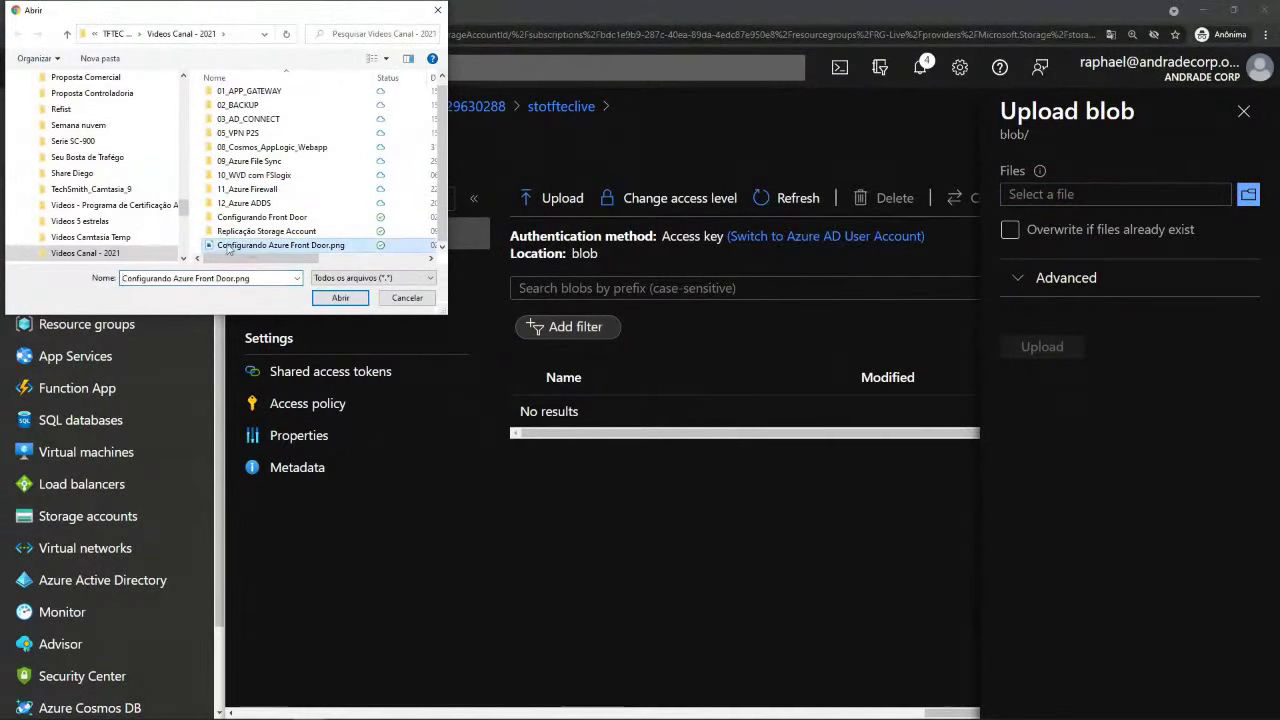
{"action": "left_click", "coordinate": [345, 298]}
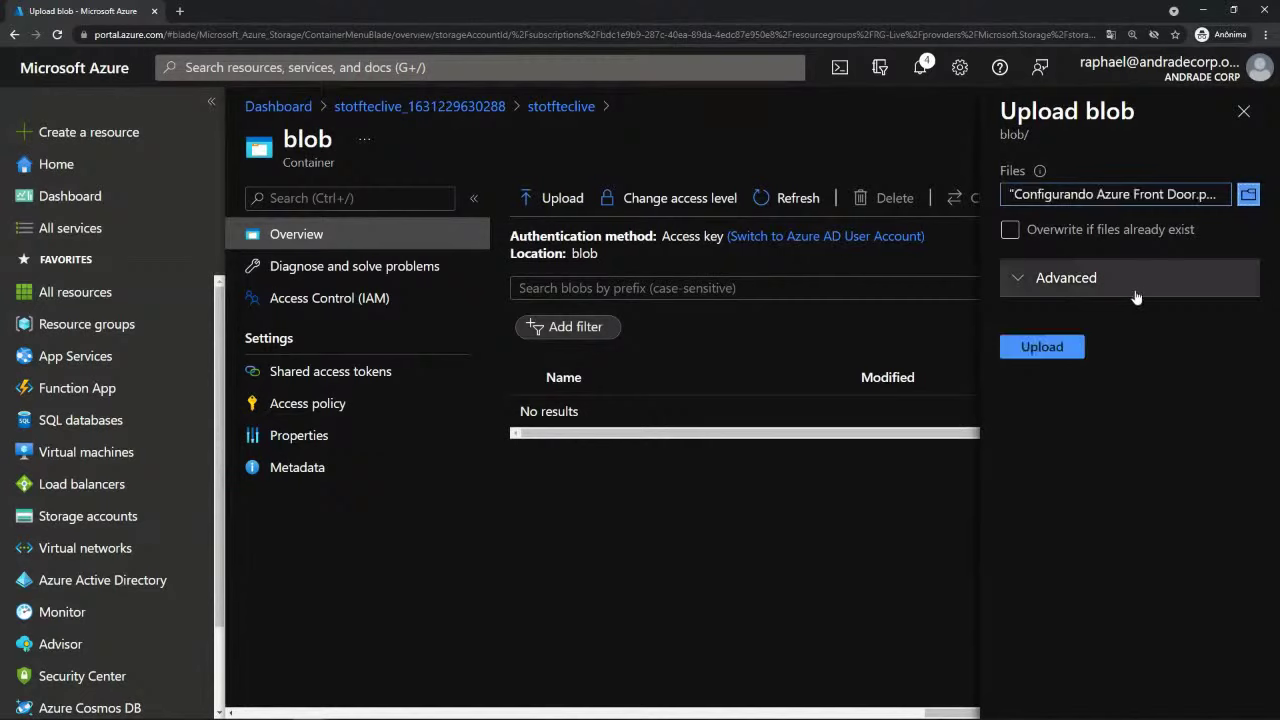
{"action": "left_click", "coordinate": [1039, 346]}
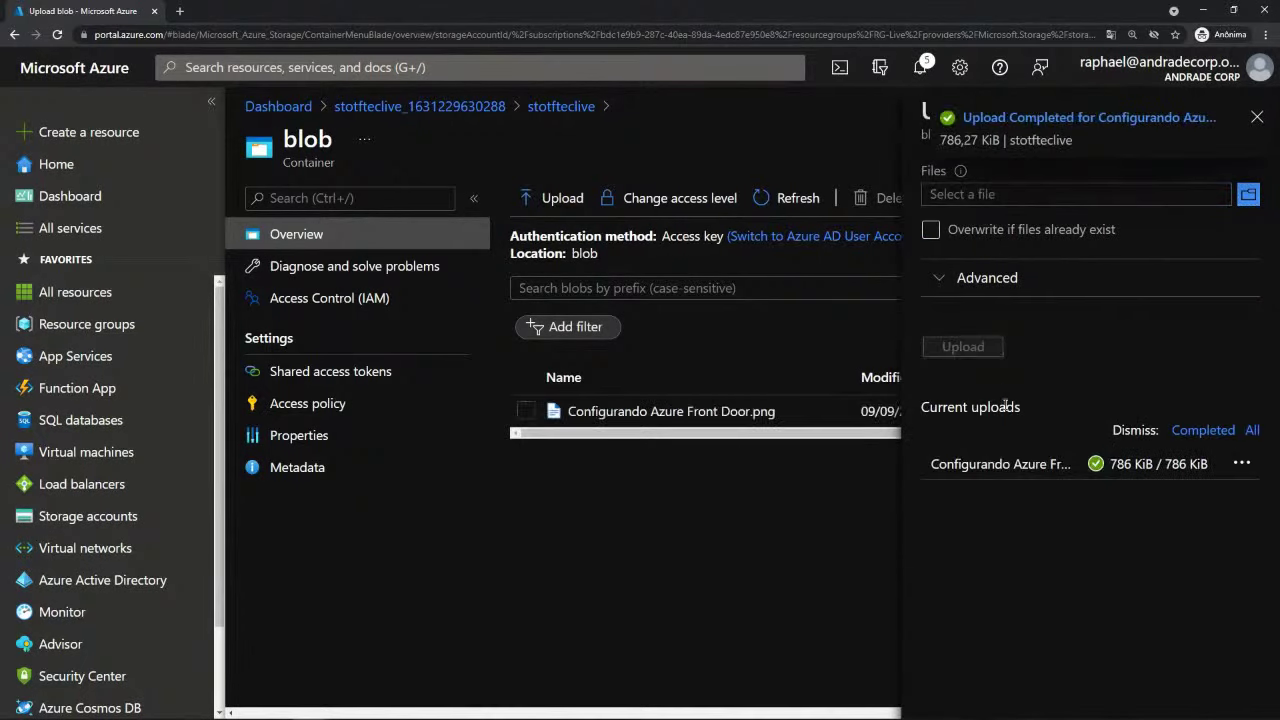
{"action": "left_click", "coordinate": [1257, 118]}
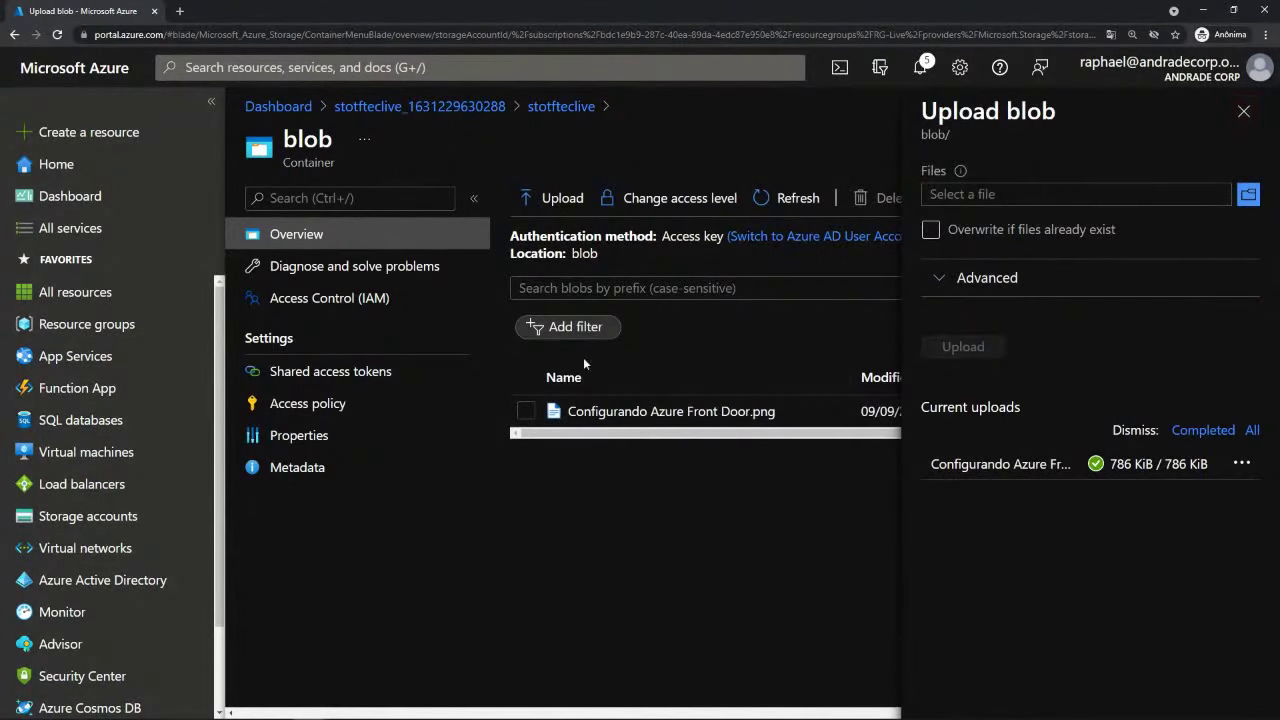
{"action": "left_click", "coordinate": [1244, 111]}
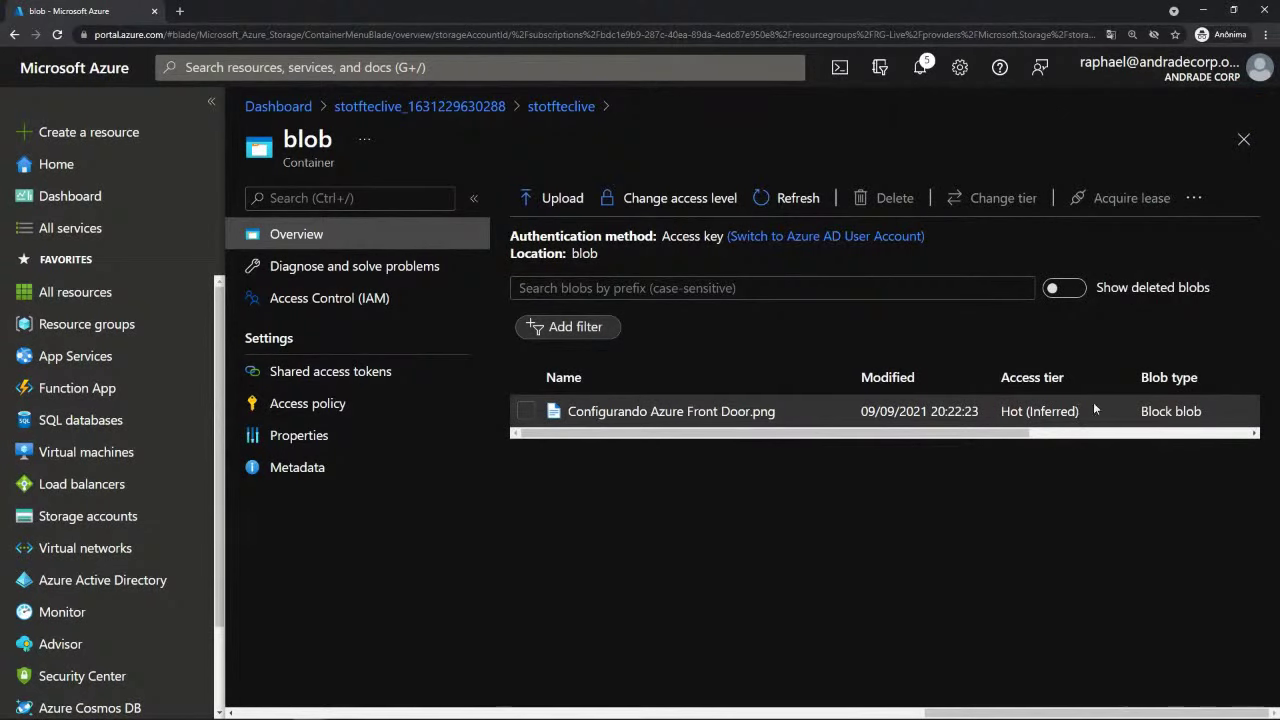
- Open the properties of Configurando Azure Front Door.png and copy its URL
{"action": "left_click", "coordinate": [754, 412]}
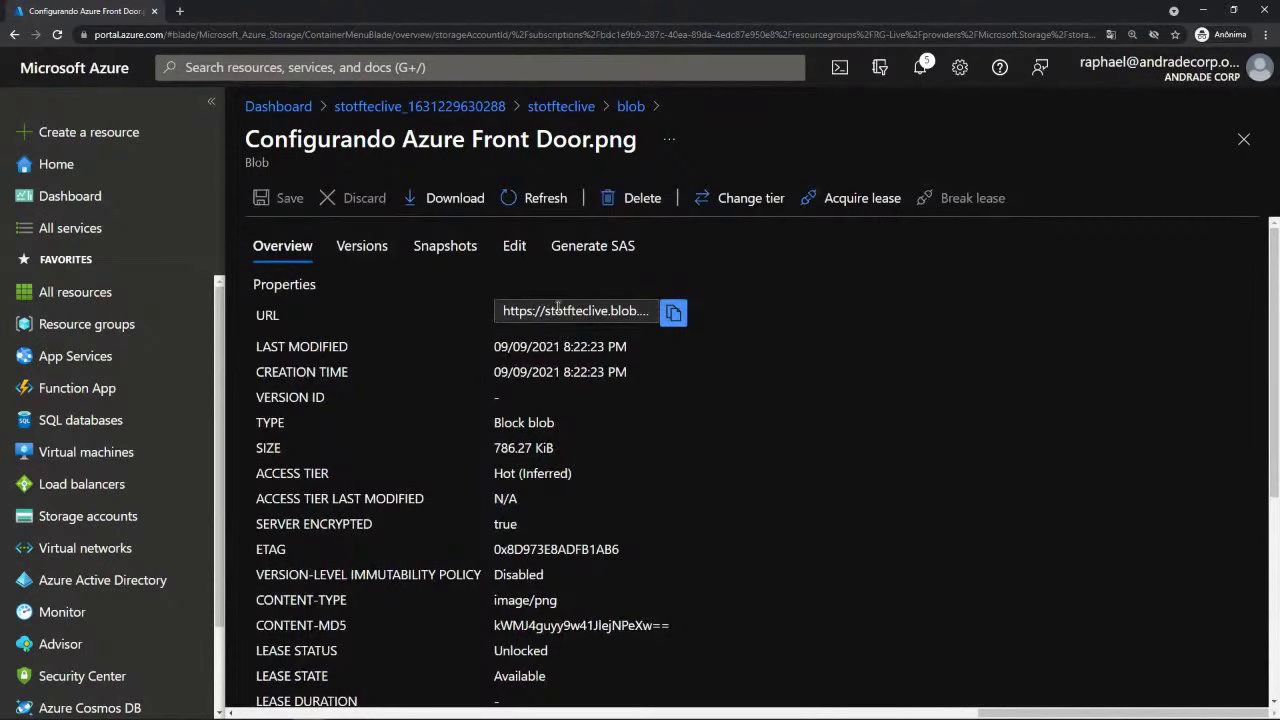
{"action": "left_click", "coordinate": [673, 313]}
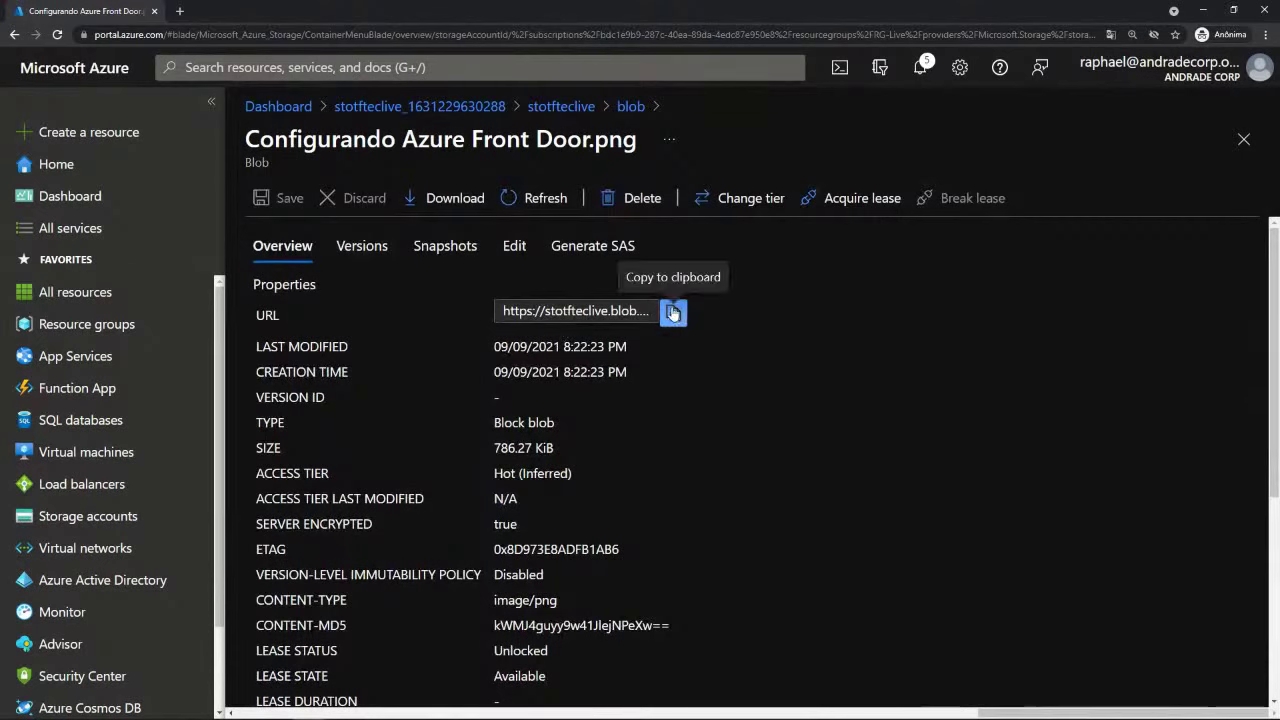
{"action": "left_click", "coordinate": [673, 313]}
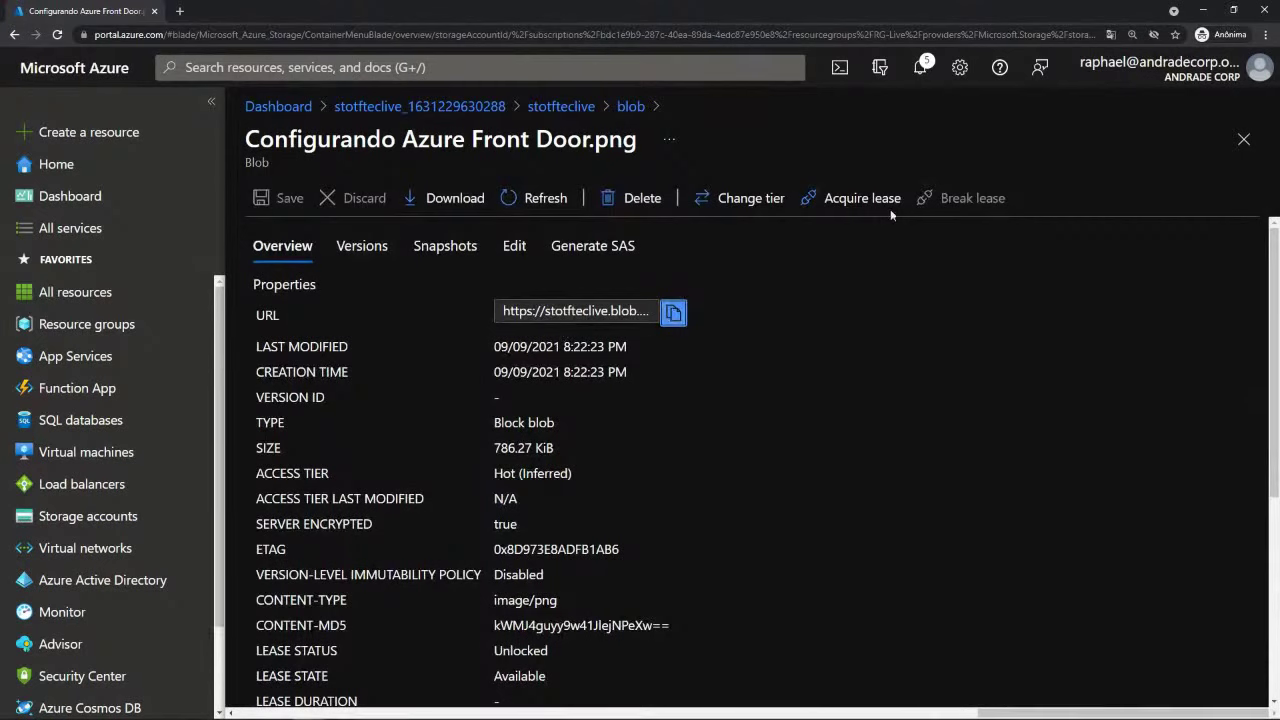
- Open a maximized Microsoft Edge InPrivate window and paste the copied blob URL as the address
{"action": "mouse_move", "coordinate": [220, 715]}
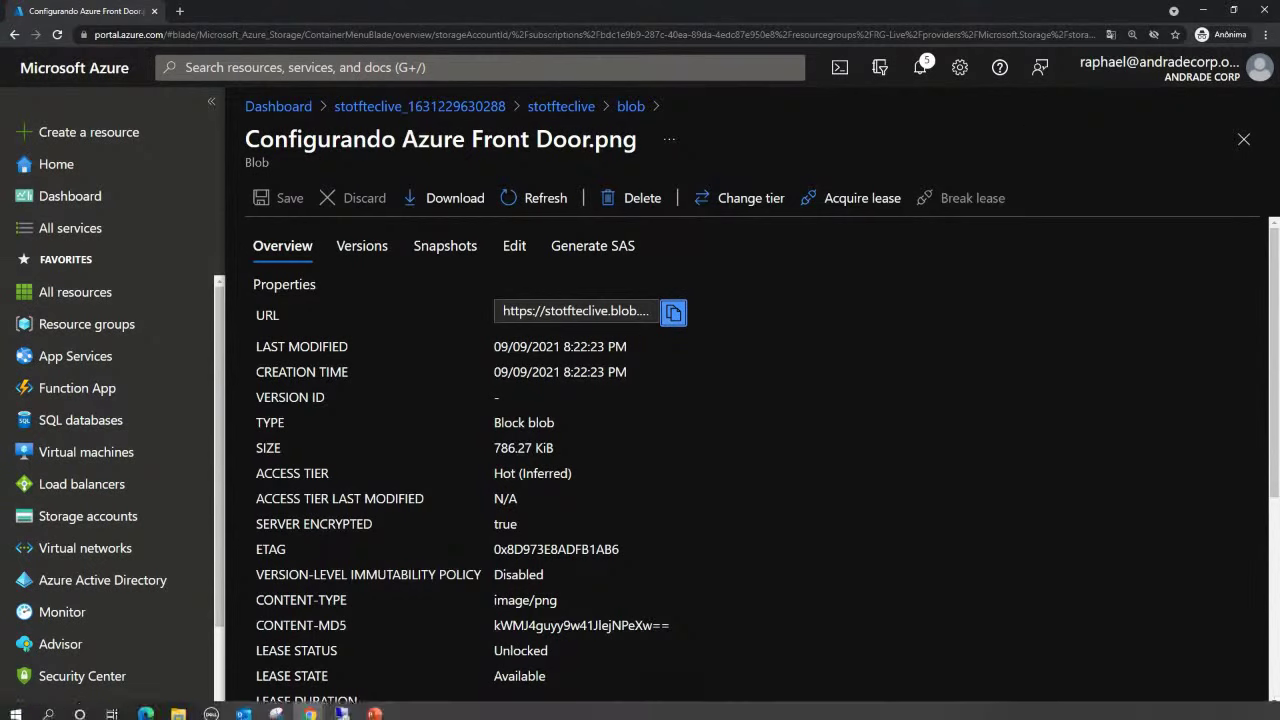
{"action": "right_click", "coordinate": [146, 707]}
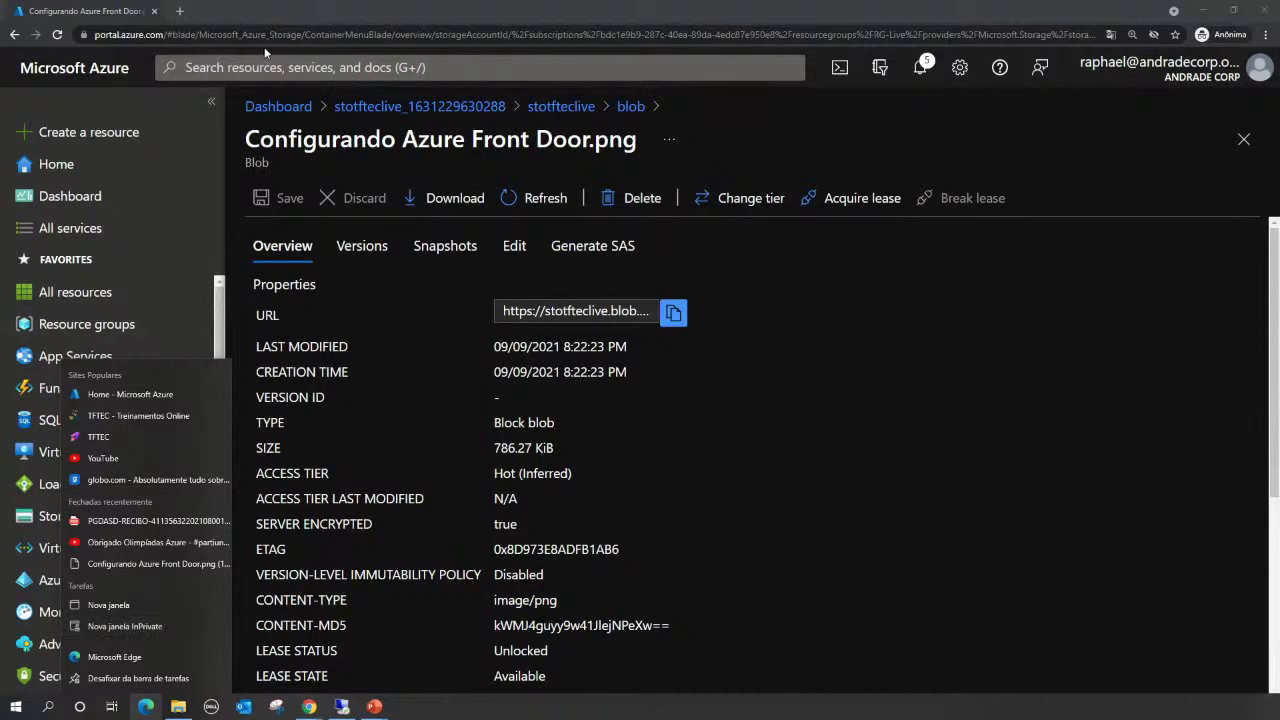
{"action": "left_click", "coordinate": [700, 160]}
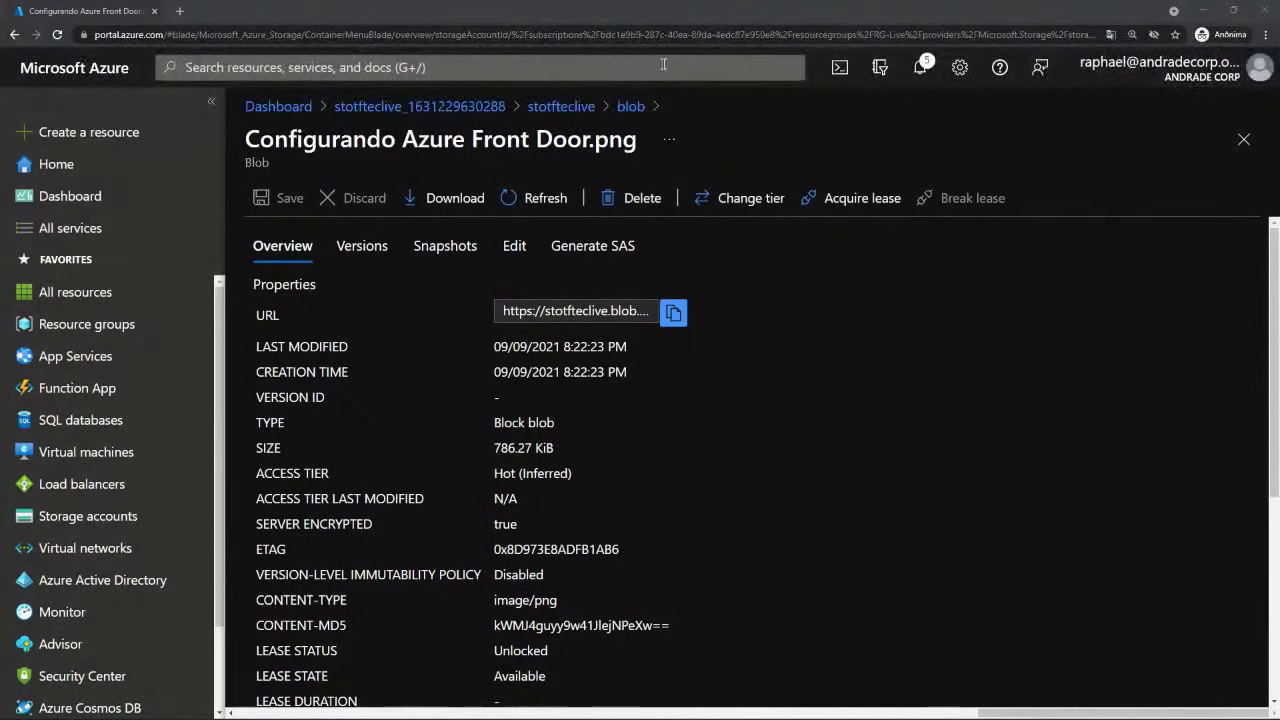
{"action": "mouse_move", "coordinate": [460, 718]}
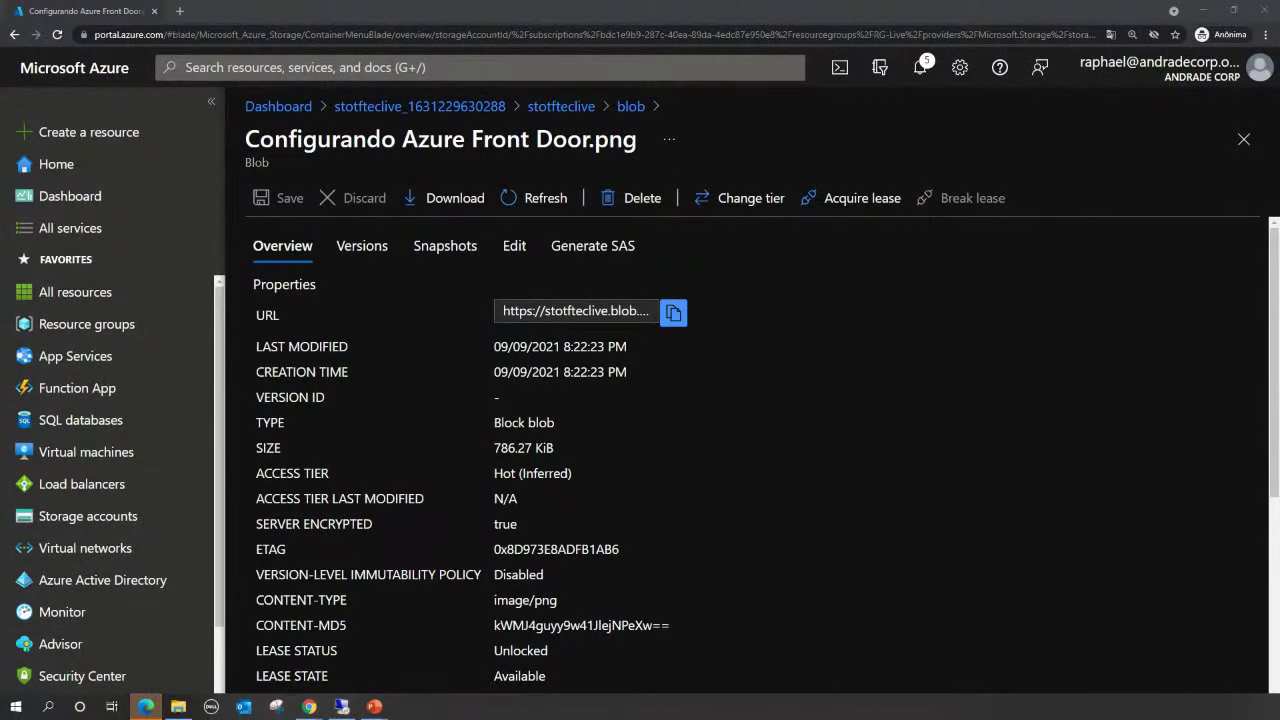
{"action": "left_click_drag", "start_coordinate": [960, 72], "coordinate": [366, 135]}
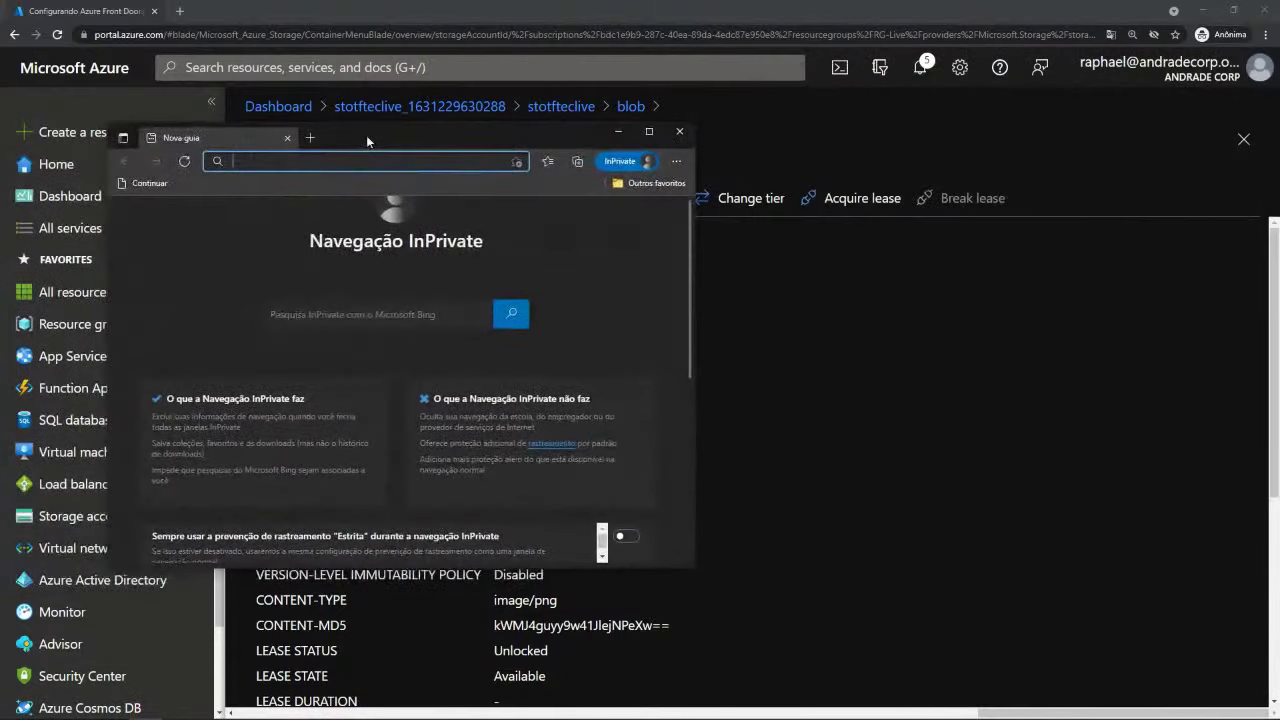
{"action": "key", "text": "ctrl+v"}
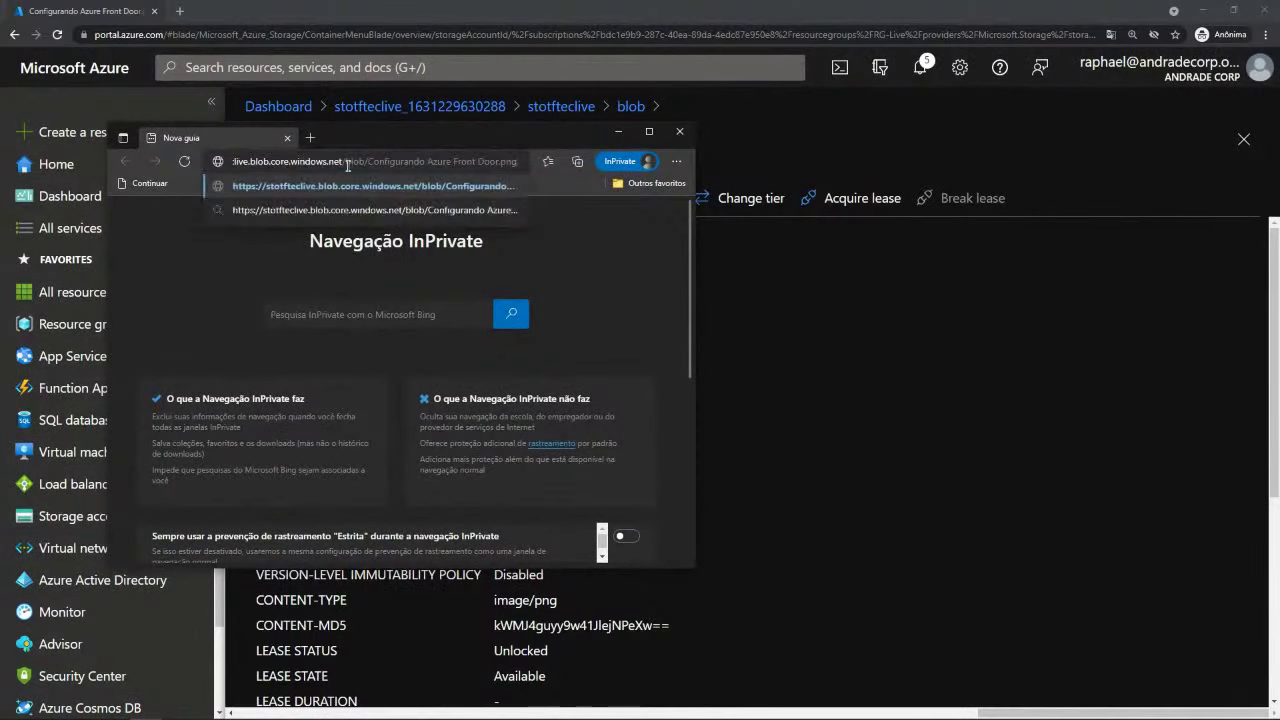
{"action": "left_click", "coordinate": [649, 131]}
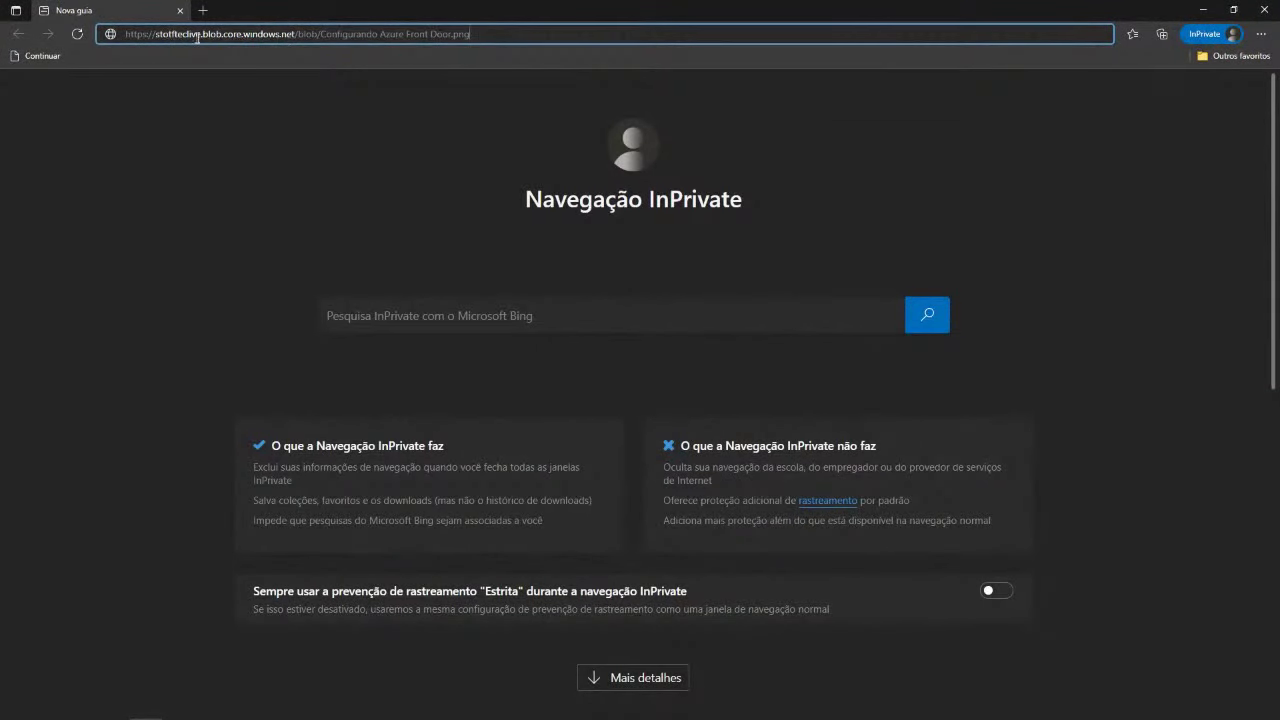
- Examine the endpoint, container and file name parts of the URL, load the image anonymously, and return to the Azure portal
{"action": "left_click_drag", "start_coordinate": [202, 30], "coordinate": [290, 40]}
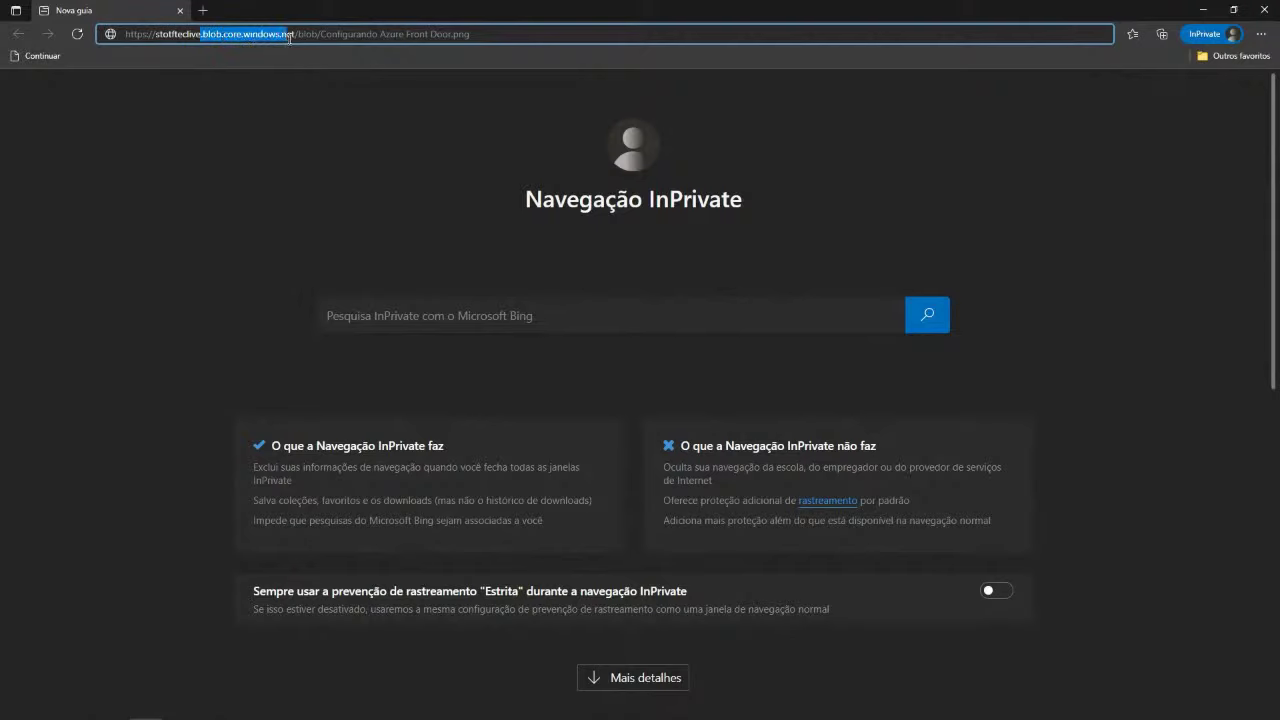
{"action": "left_click", "coordinate": [310, 35]}
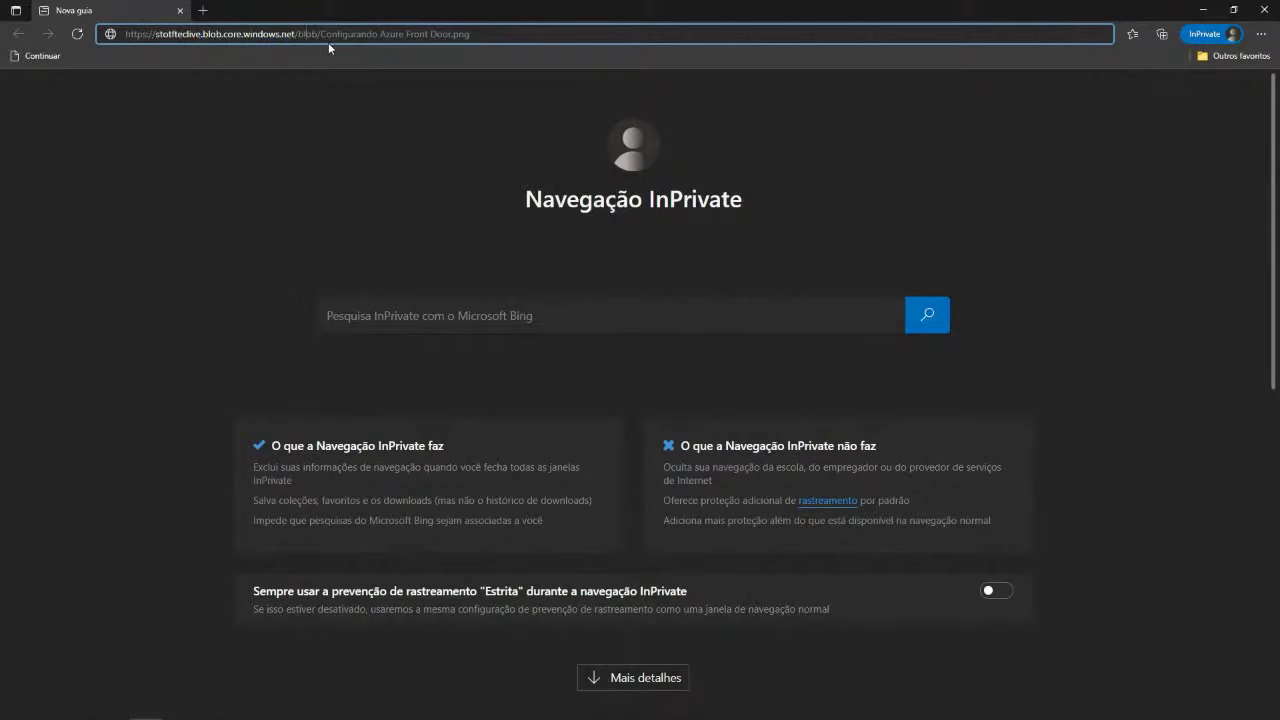
{"action": "left_click_drag", "start_coordinate": [328, 34], "coordinate": [480, 29]}
{"action": "left_click", "coordinate": [507, 29]}
{"action": "key", "text": "Return"}
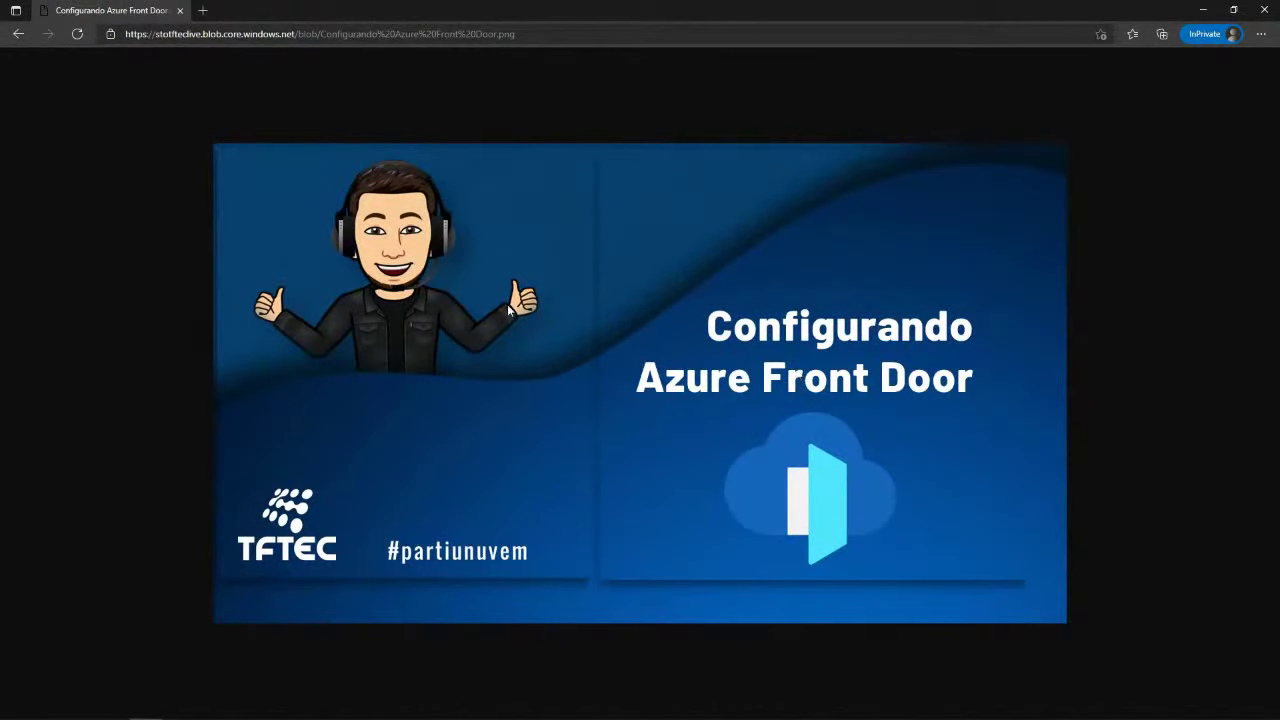
{"action": "left_click", "coordinate": [1200, 10]}
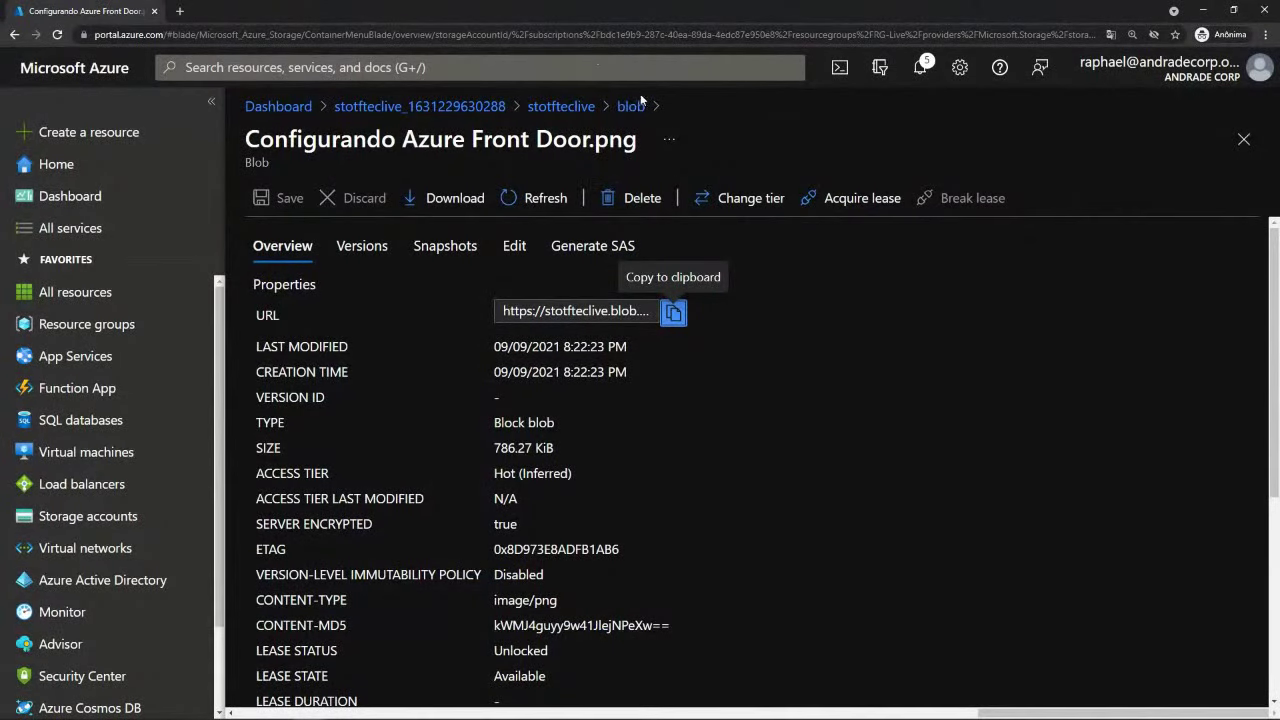
- Start a new file share in the stotfteclive storage account and name it share
{"action": "left_click", "coordinate": [582, 110]}
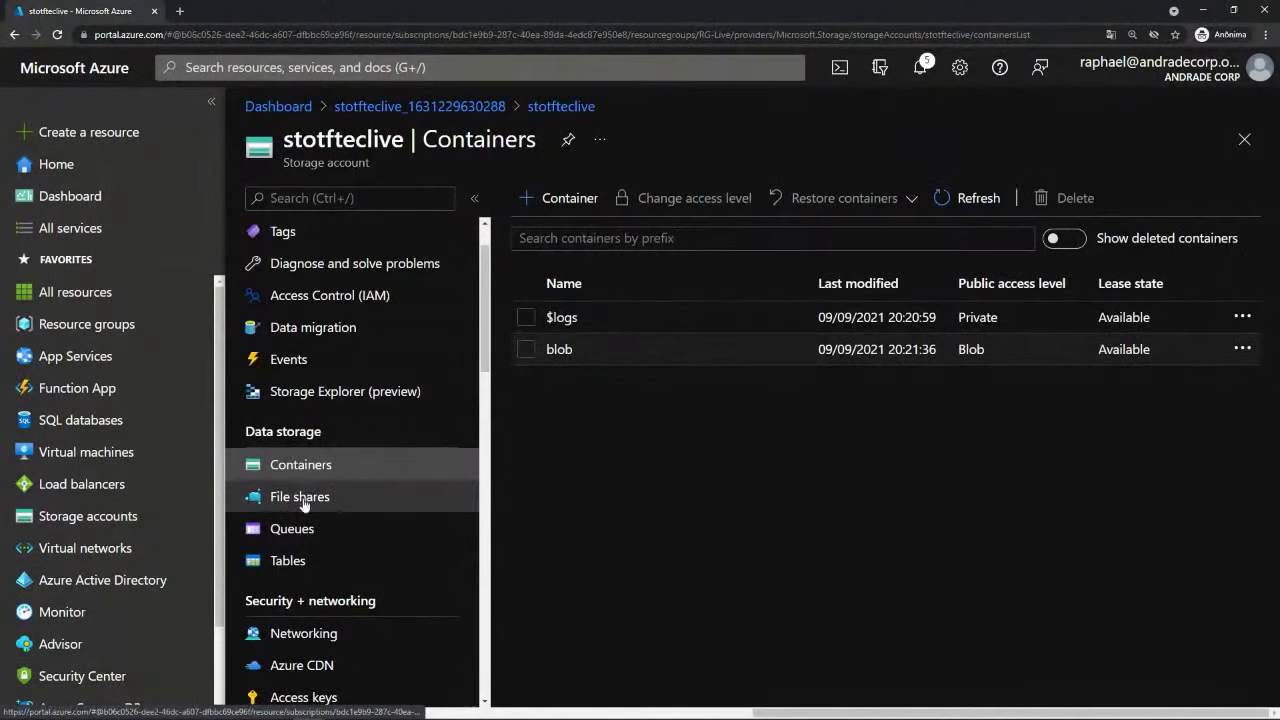
{"action": "left_click", "coordinate": [298, 498]}
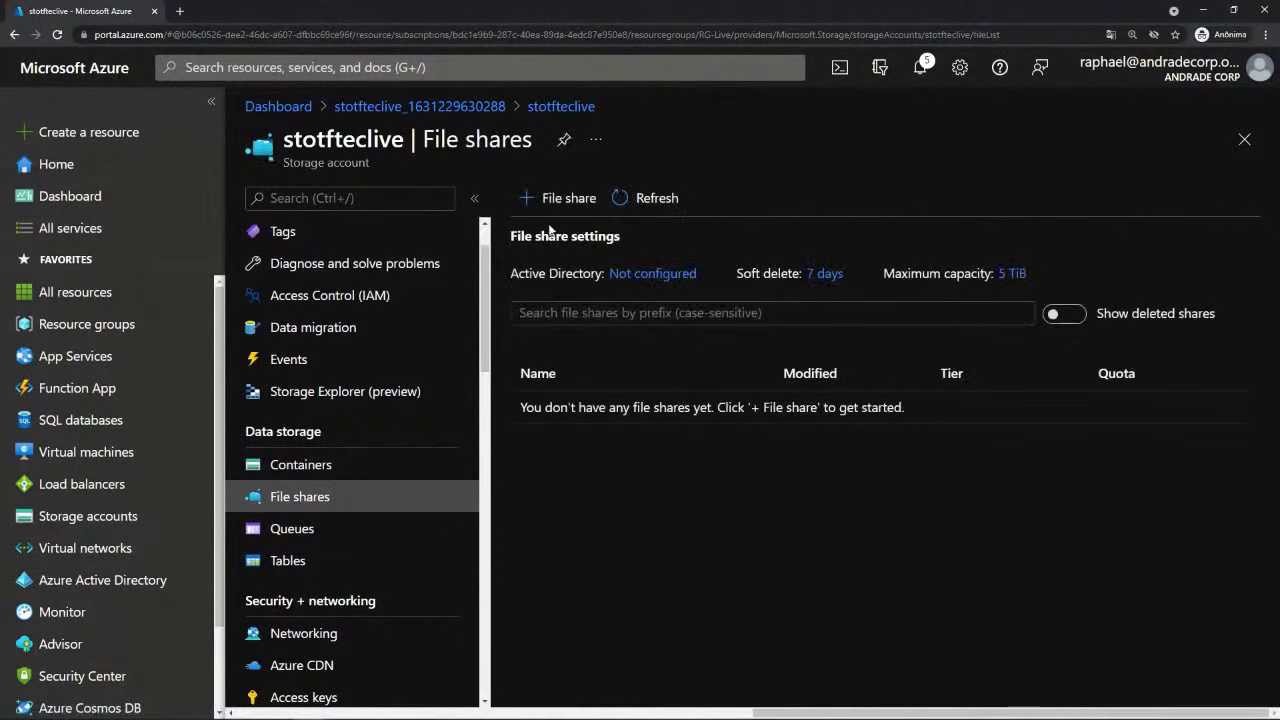
{"action": "left_click", "coordinate": [555, 200]}
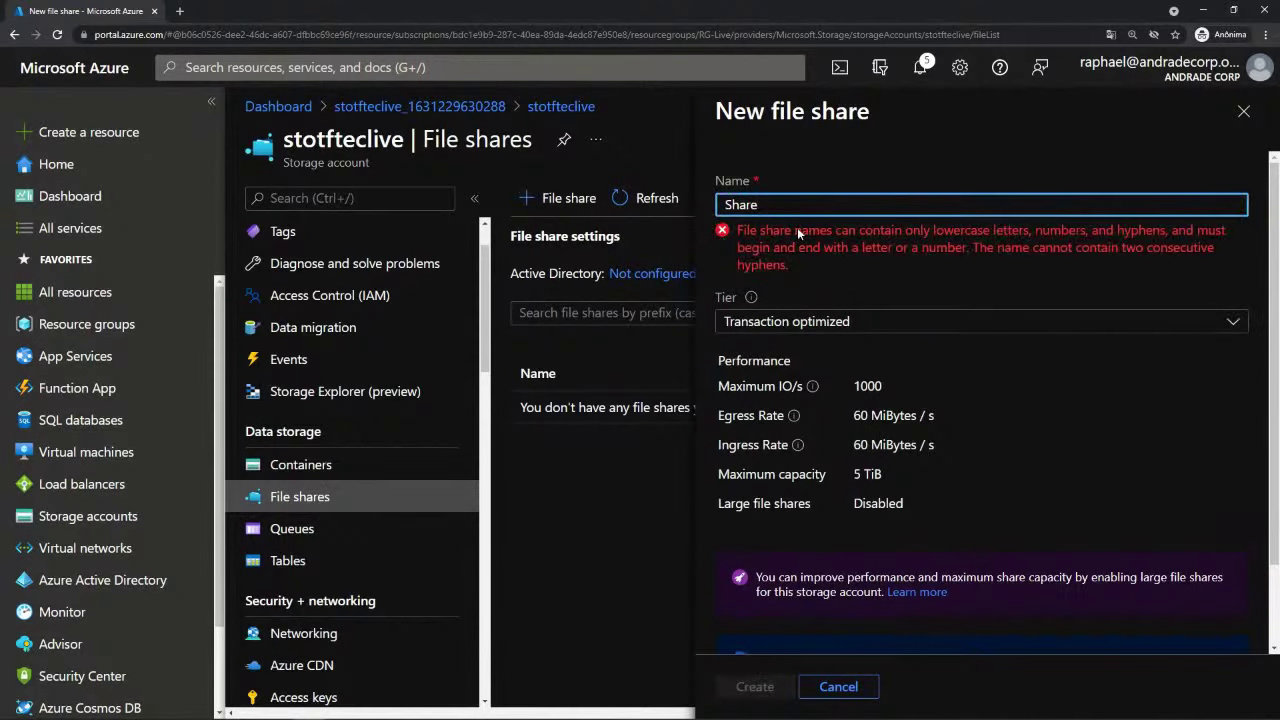
{"action": "key", "text": "BackSpace"}
{"action": "key", "text": "BackSpace"}
{"action": "key", "text": "BackSpace"}
{"action": "key", "text": "BackSpace"}
{"action": "key", "text": "BackSpace"}
{"action": "type", "text": "share"}
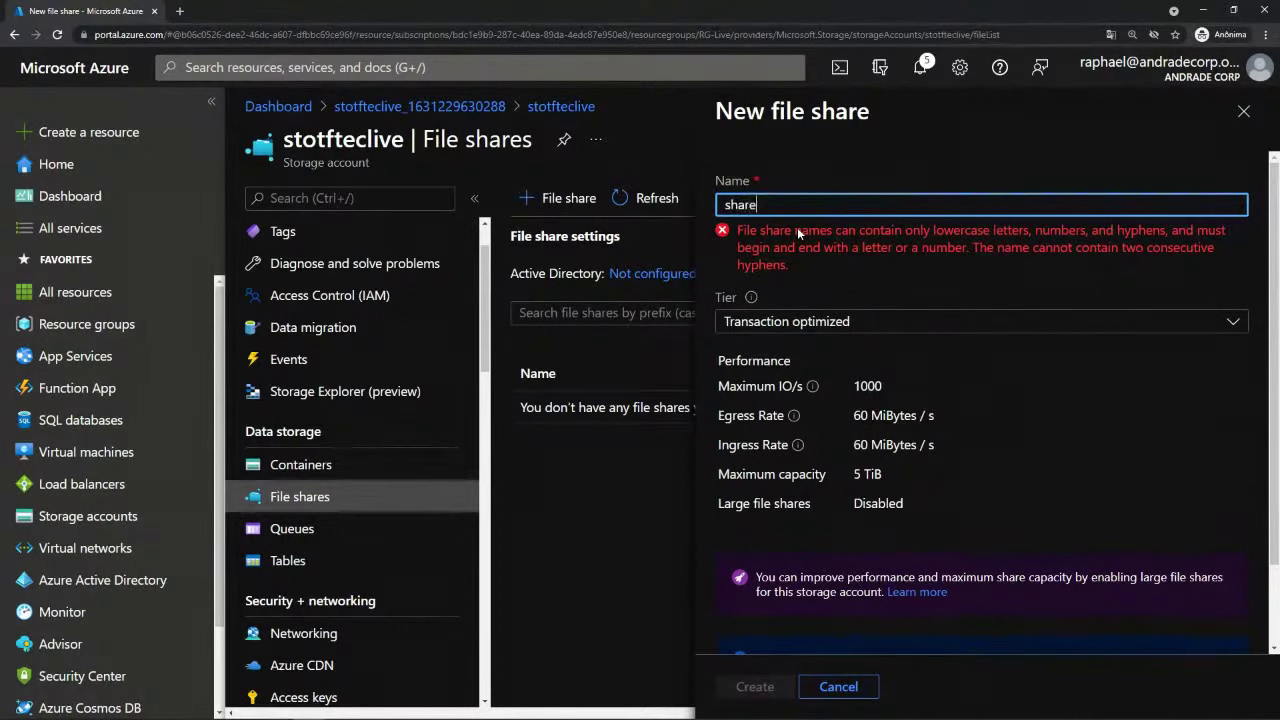
{"action": "left_click", "coordinate": [797, 227]}
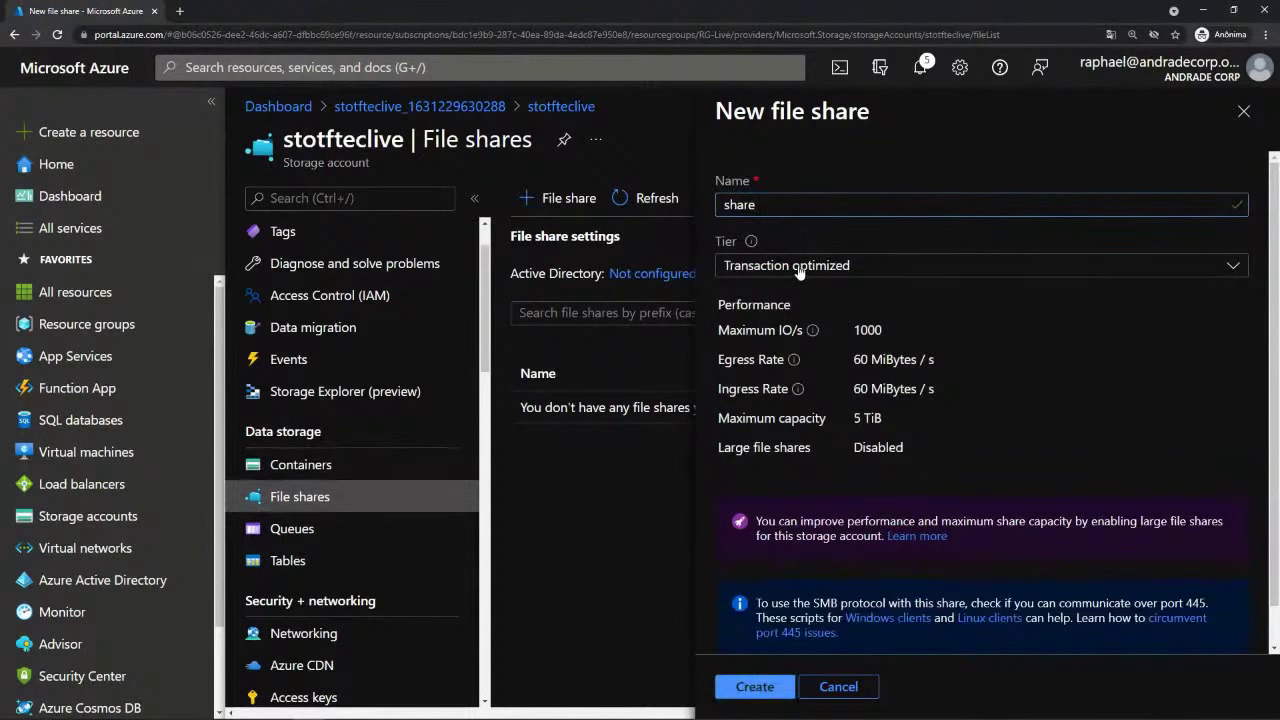
- Set the new file share's tier to Hot and create the share
{"action": "left_click", "coordinate": [799, 268]}
{"action": "left_click", "coordinate": [756, 430]}
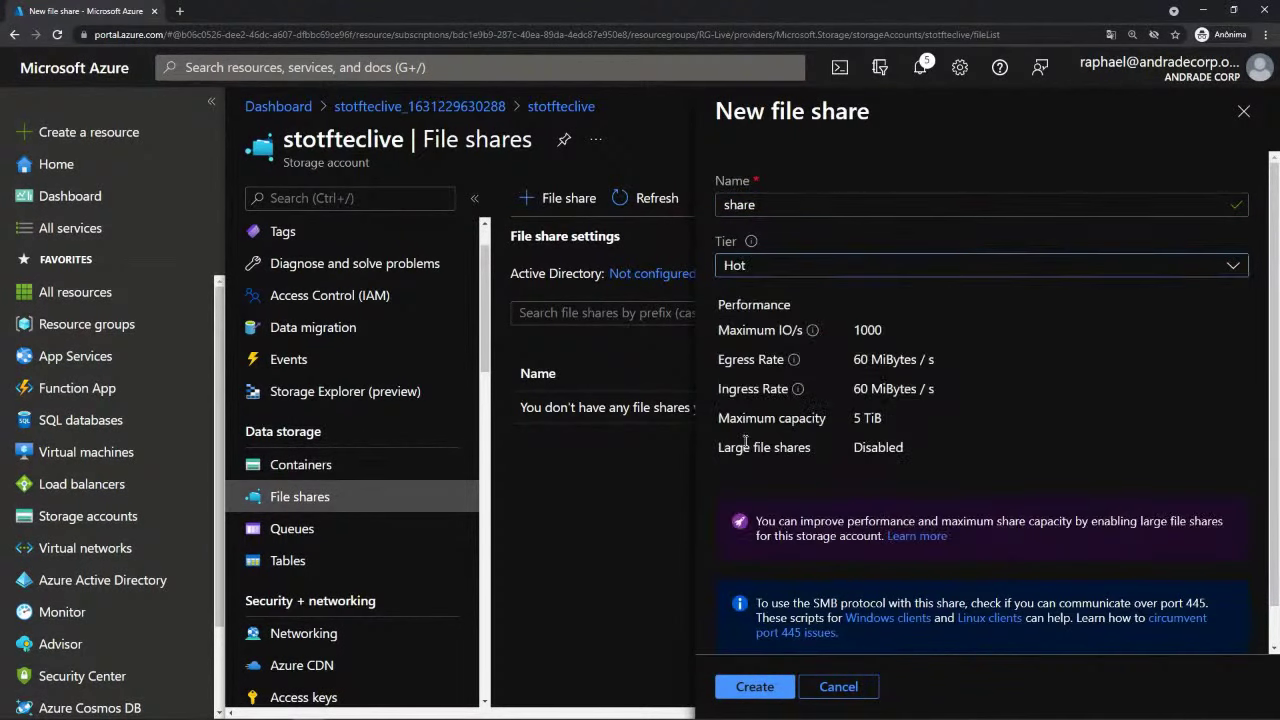
{"action": "left_click", "coordinate": [755, 686]}
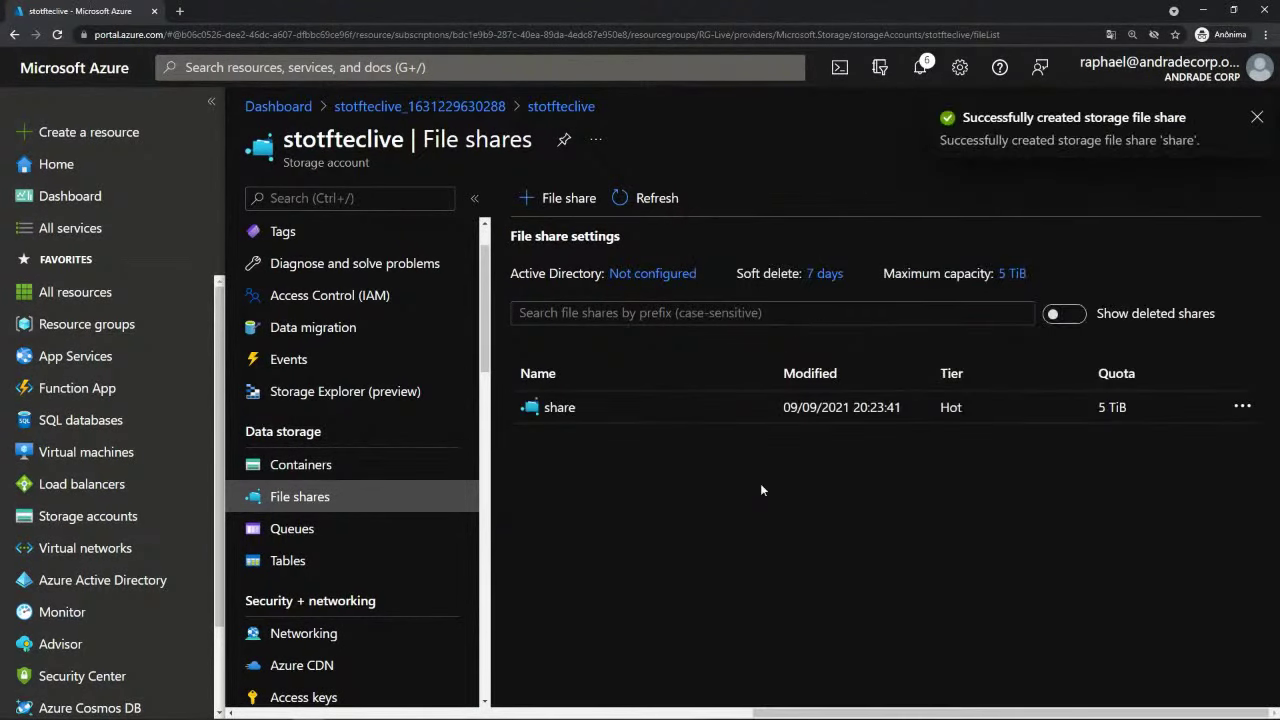
- Open the new file share's connection settings and copy the drive Z mount script that uses storage account key authentication
{"action": "left_click", "coordinate": [559, 407]}
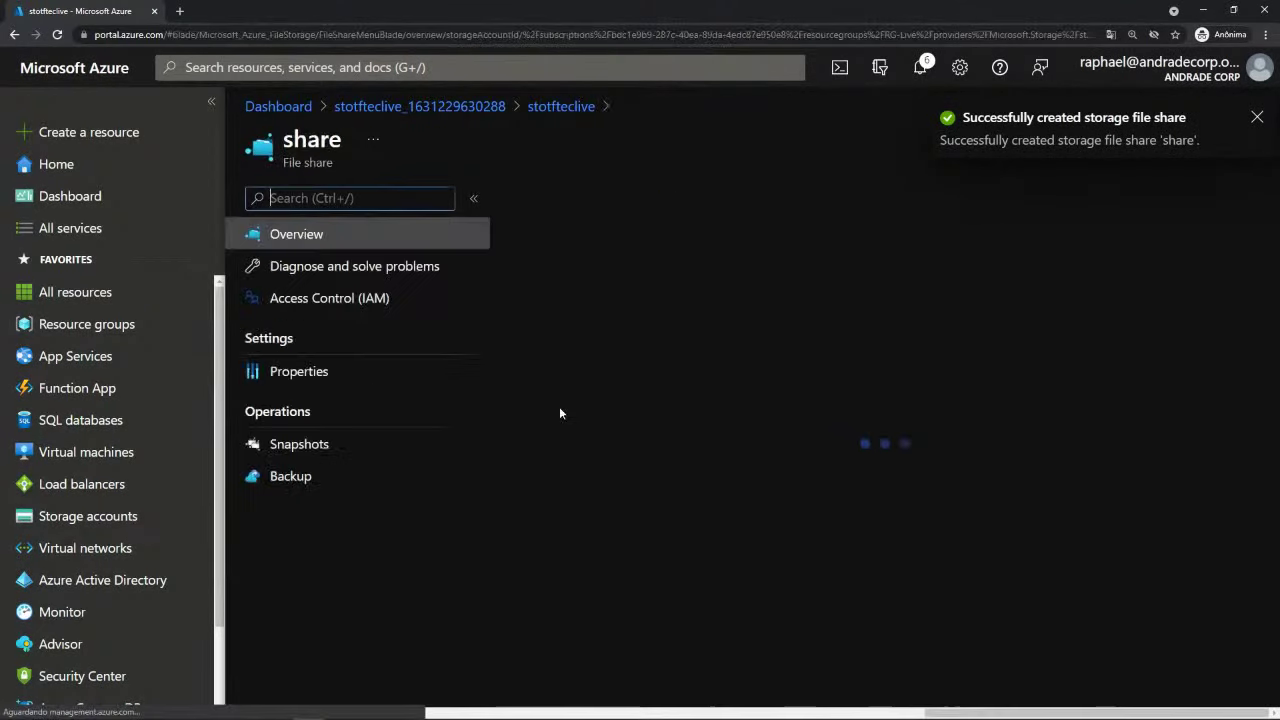
{"action": "left_click", "coordinate": [1256, 120]}
{"action": "left_click", "coordinate": [563, 200]}
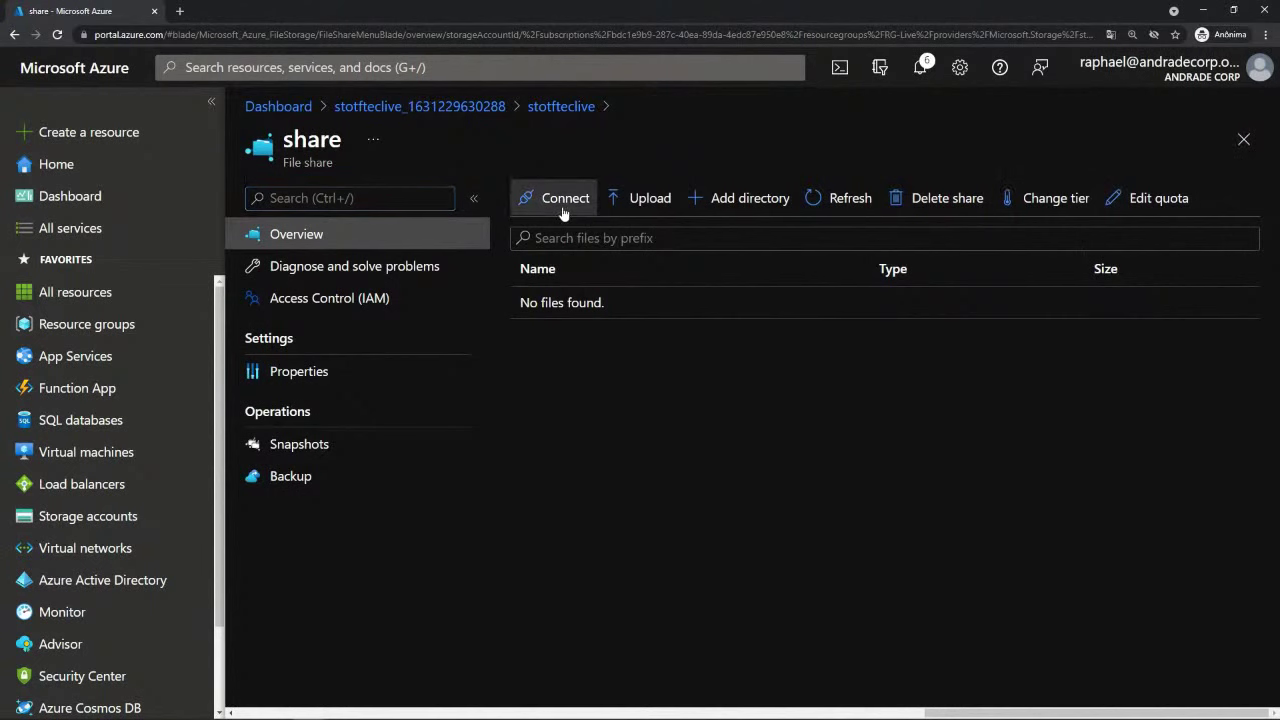
{"action": "scroll", "coordinate": [866, 527], "scroll_direction": "down", "scroll_amount": 3}
{"action": "left_click", "coordinate": [866, 527]}
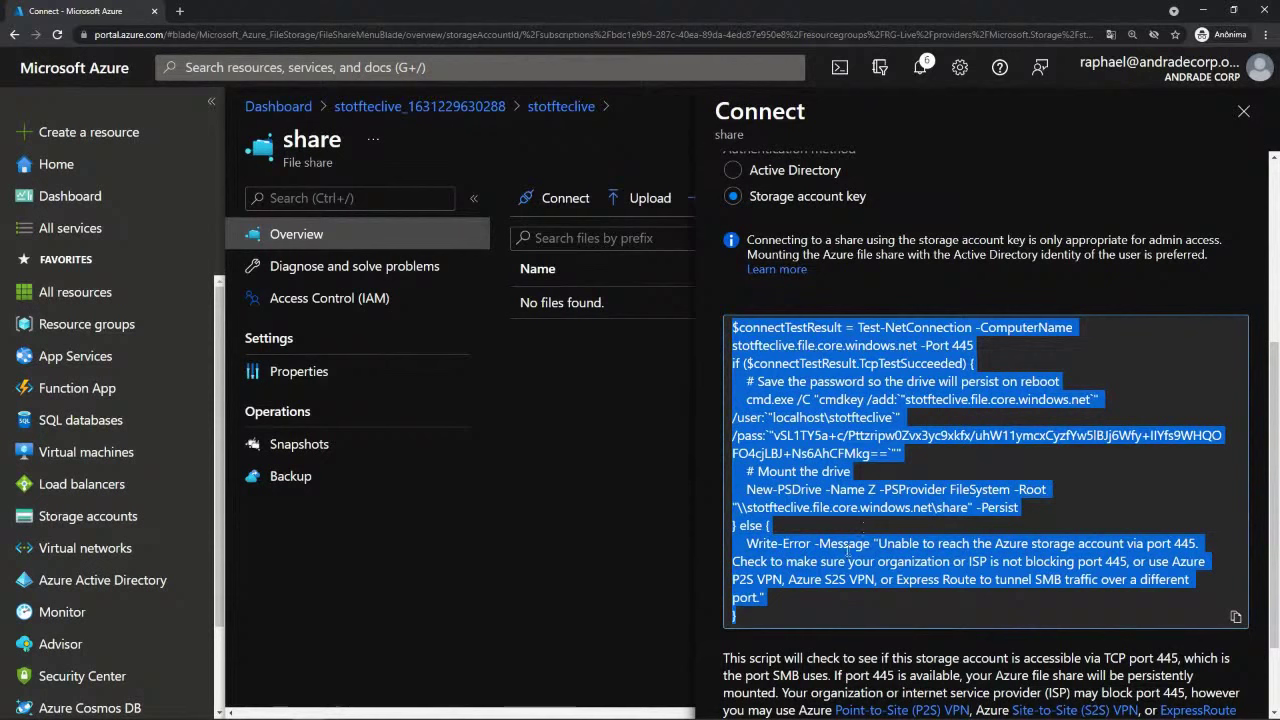
- Switch to the remote desktop server, open Windows PowerShell, and paste the mount script containing the storage account key to run it
{"action": "mouse_move", "coordinate": [391, 683]}
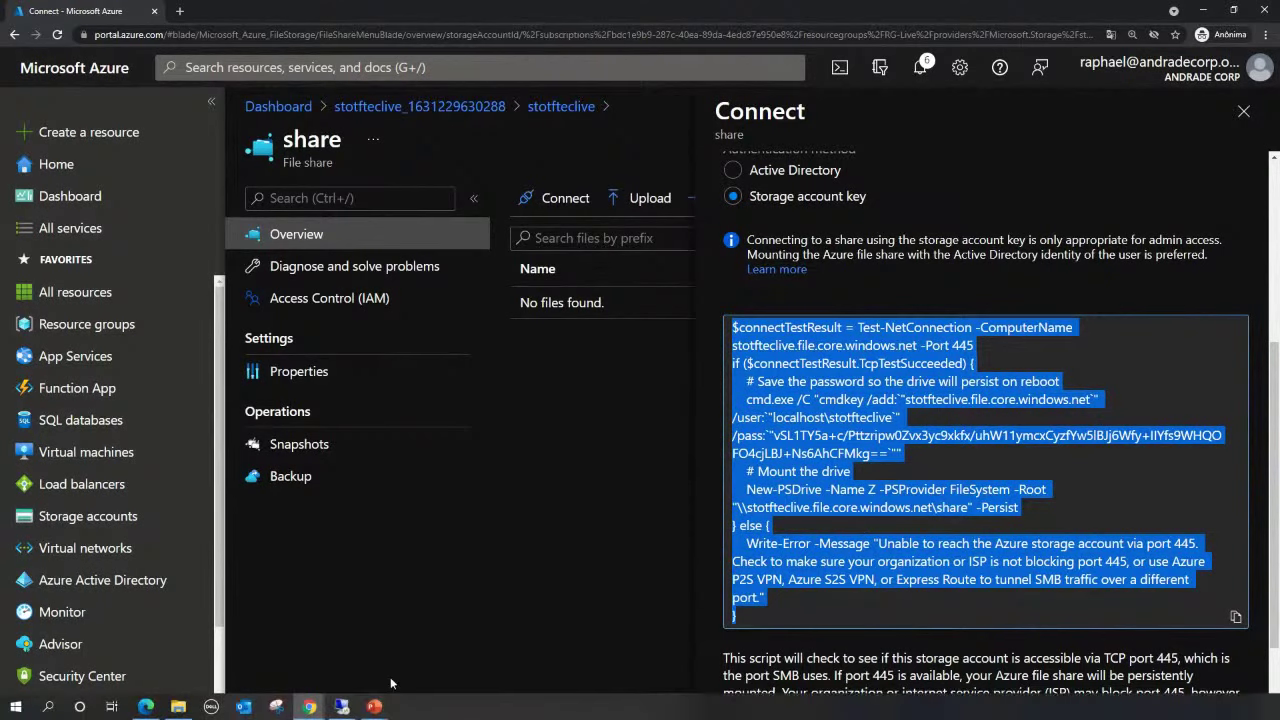
{"action": "left_click", "coordinate": [342, 706]}
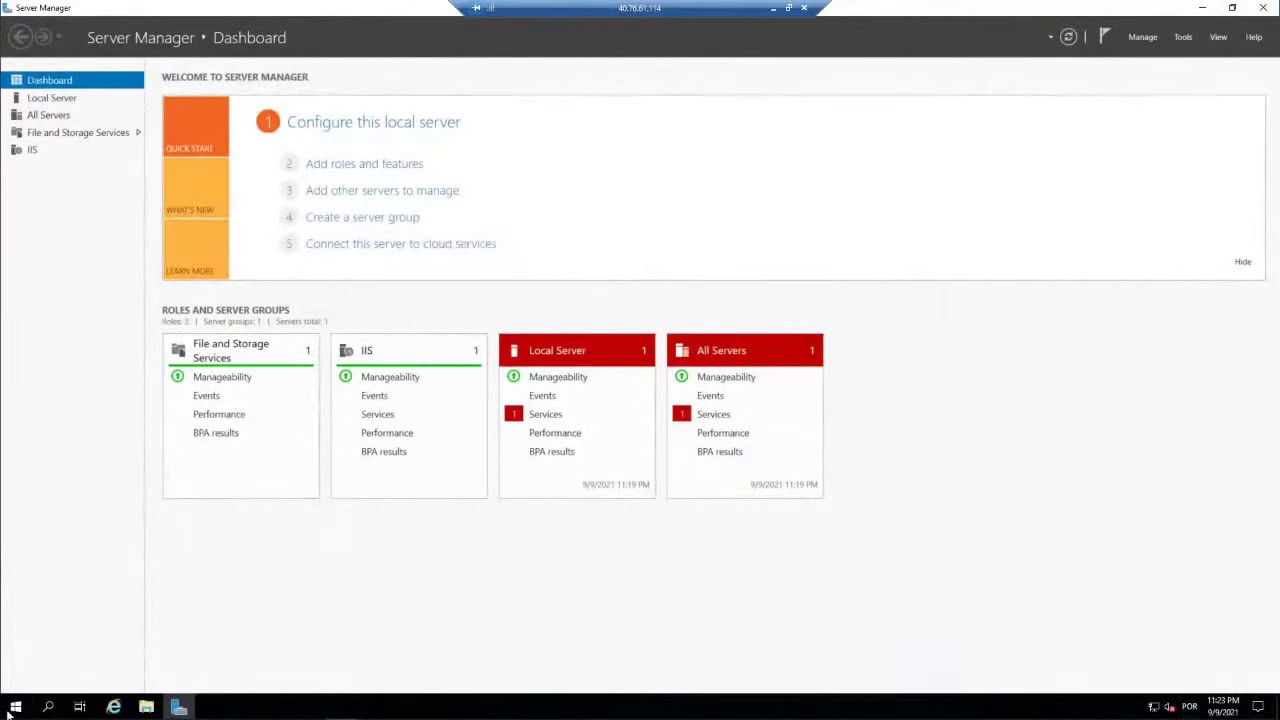
{"action": "right_click", "coordinate": [14, 711]}
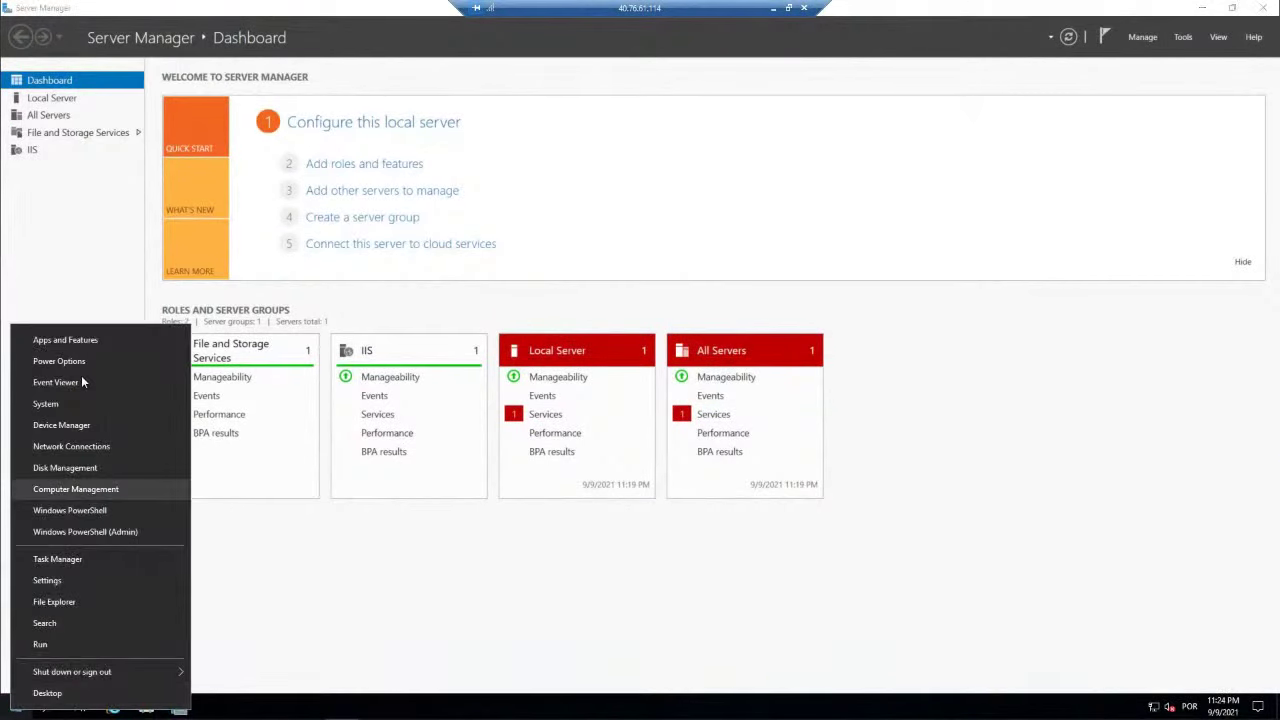
{"action": "left_click", "coordinate": [70, 510]}
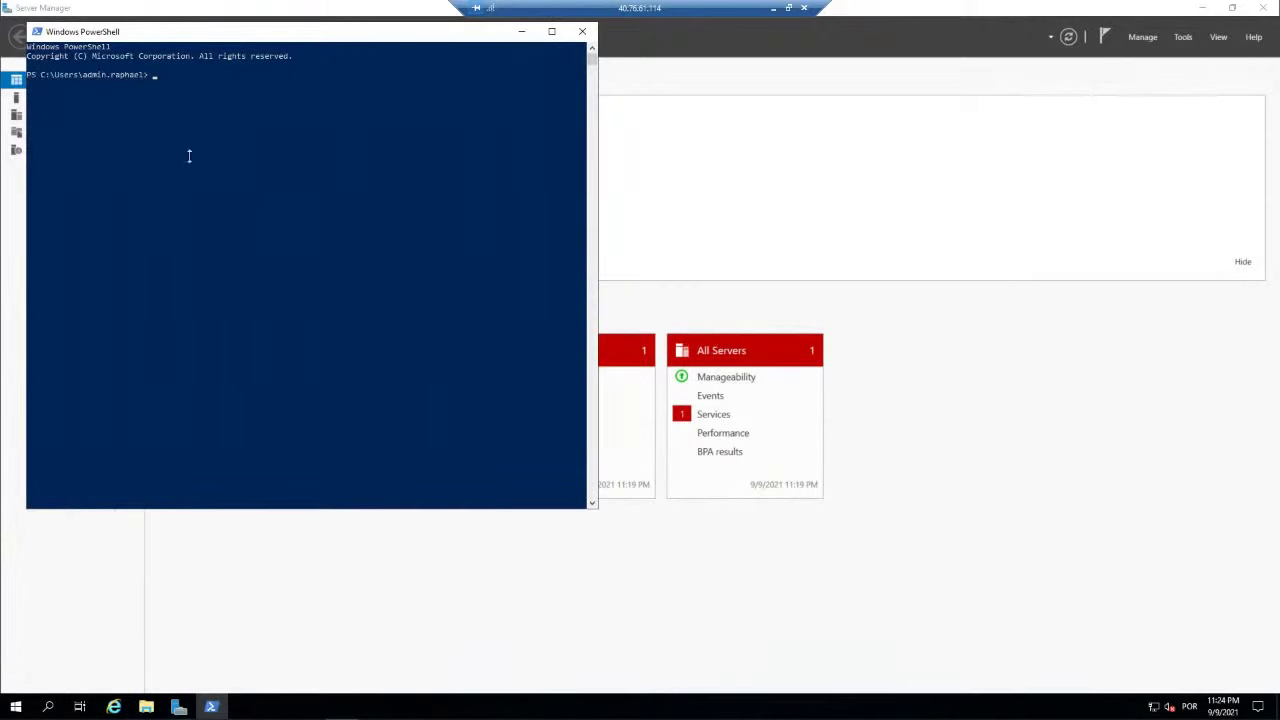
{"action": "right_click", "coordinate": [166, 94]}
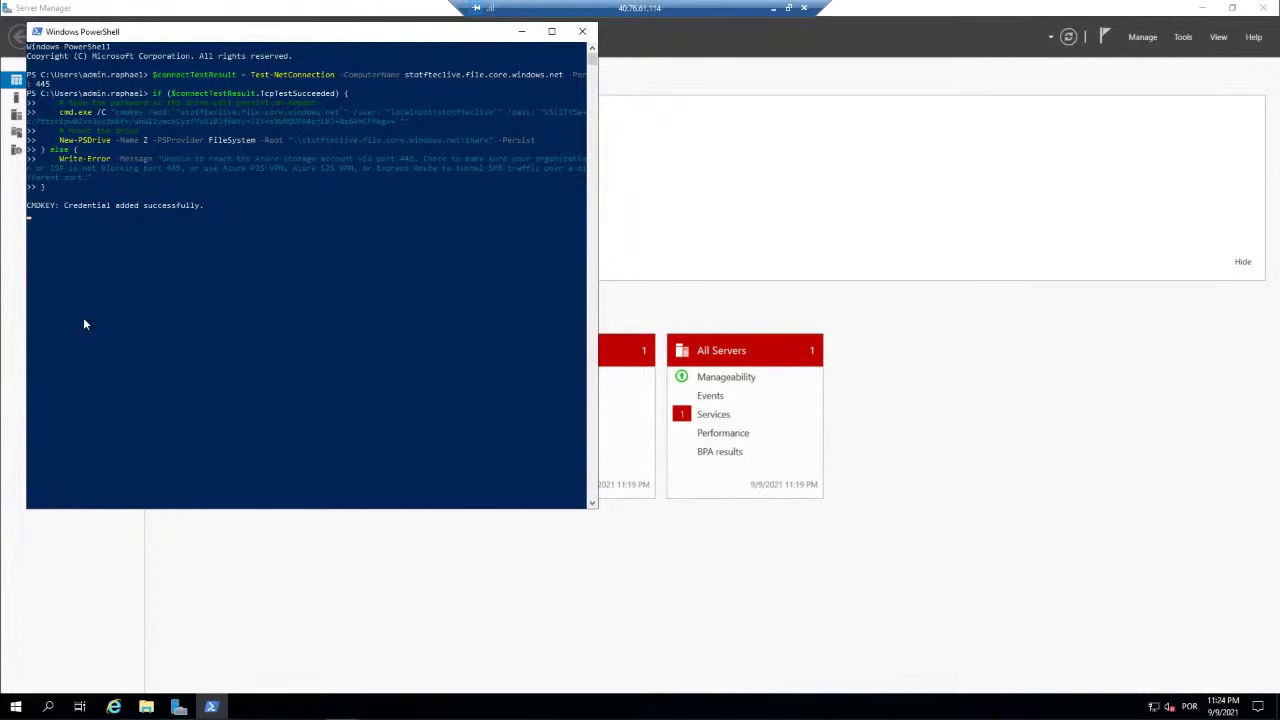
- Finish the script in PowerShell and open the mapped share drive (Z:) under This PC in File Explorer
{"action": "left_click", "coordinate": [146, 707]}
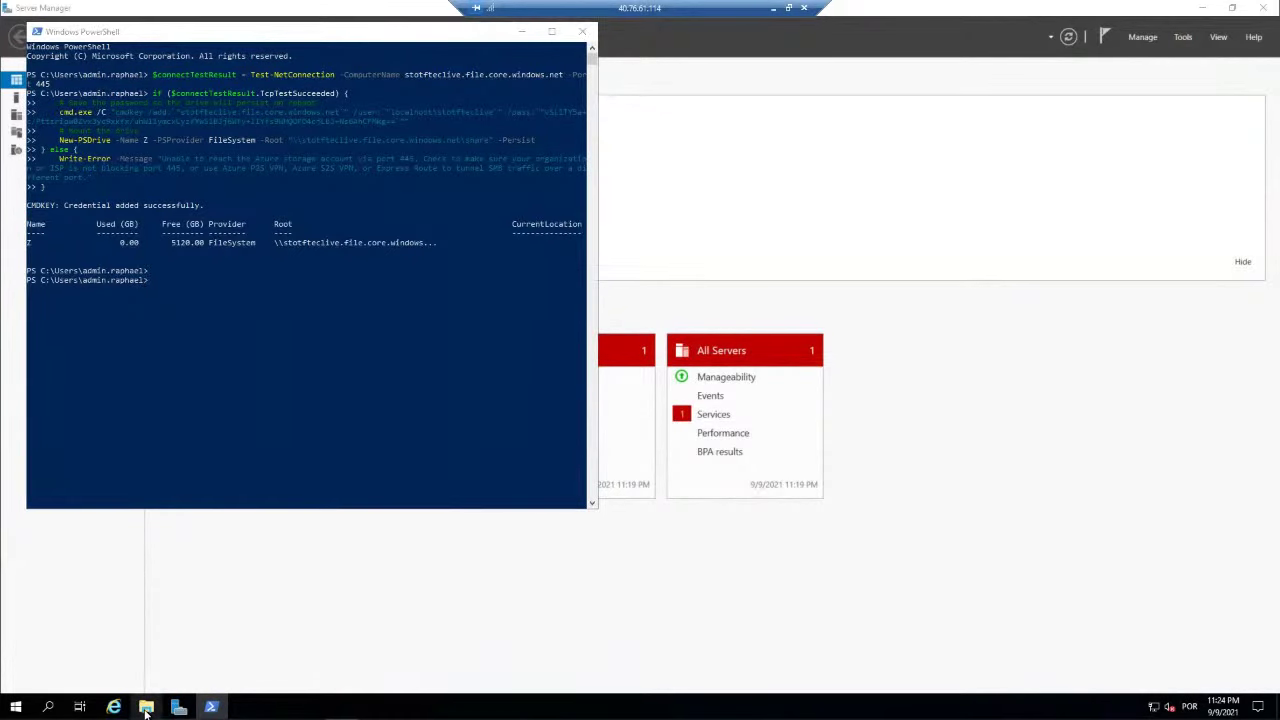
{"action": "left_click", "coordinate": [146, 707]}
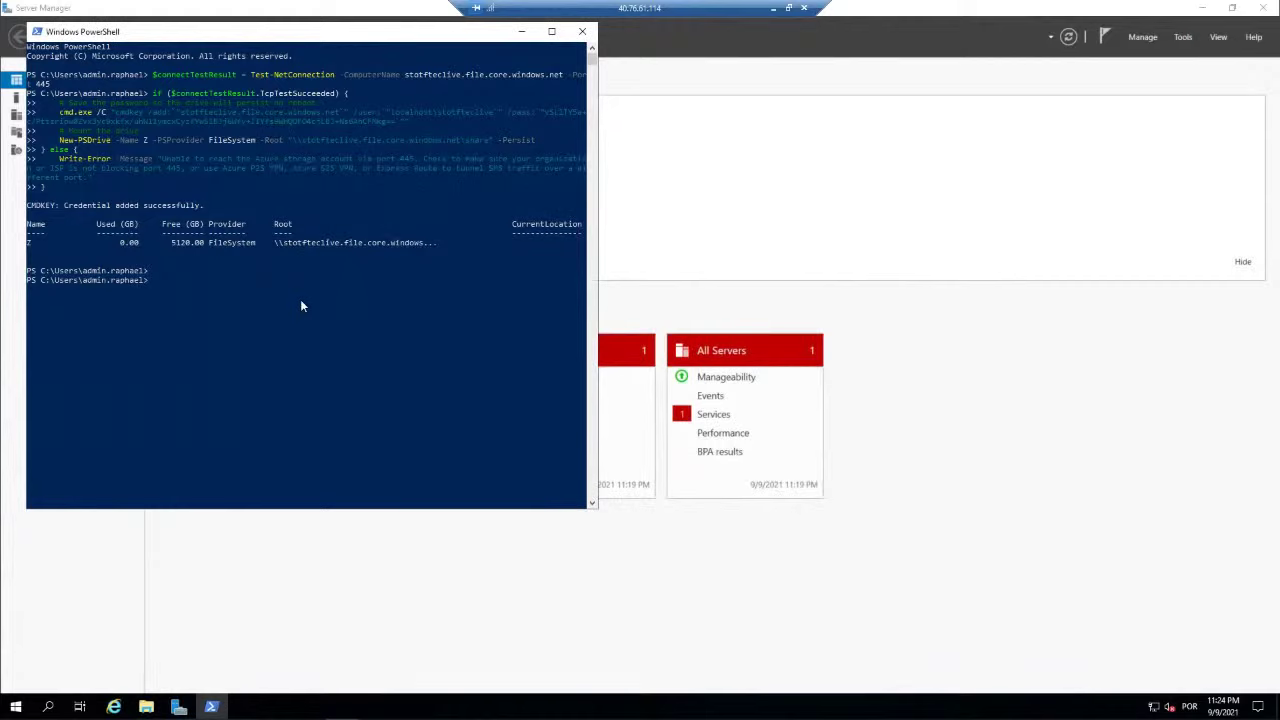
{"action": "left_click", "coordinate": [152, 707]}
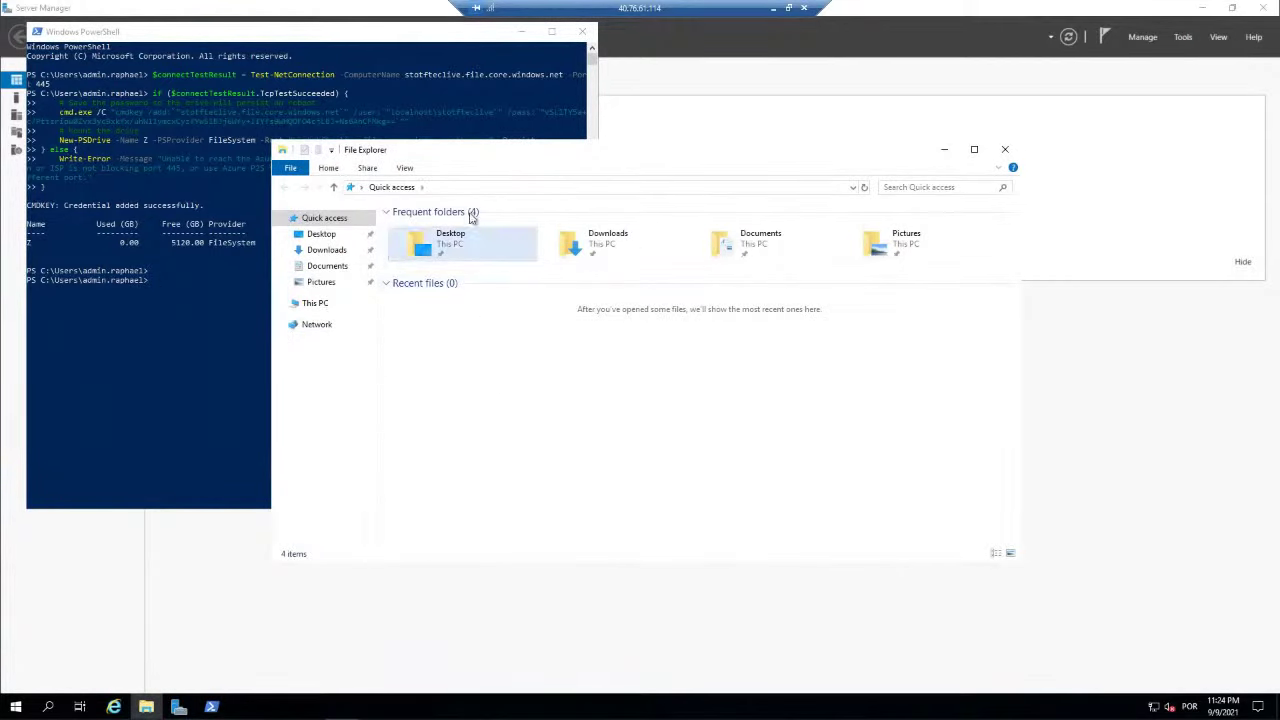
{"action": "left_click", "coordinate": [422, 101]}
{"action": "left_click", "coordinate": [670, 435]}
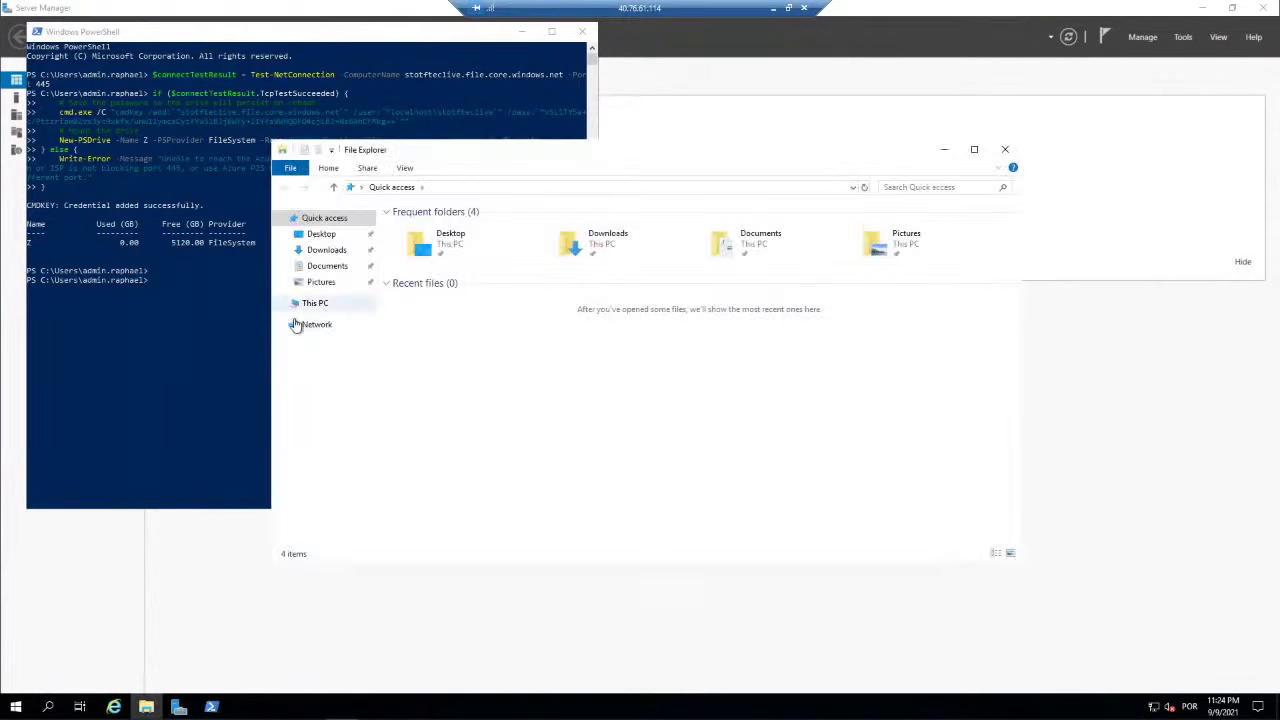
{"action": "left_click", "coordinate": [212, 345]}
{"action": "key", "text": "Return"}
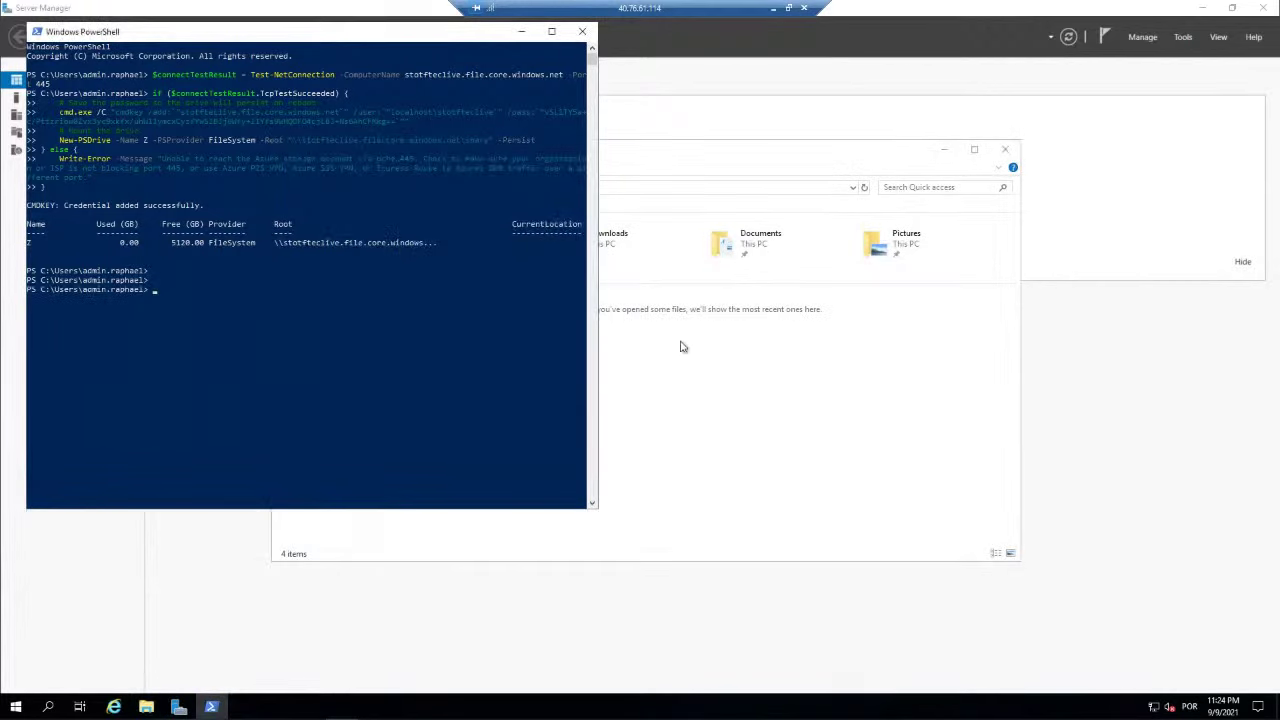
{"action": "left_click", "coordinate": [764, 397]}
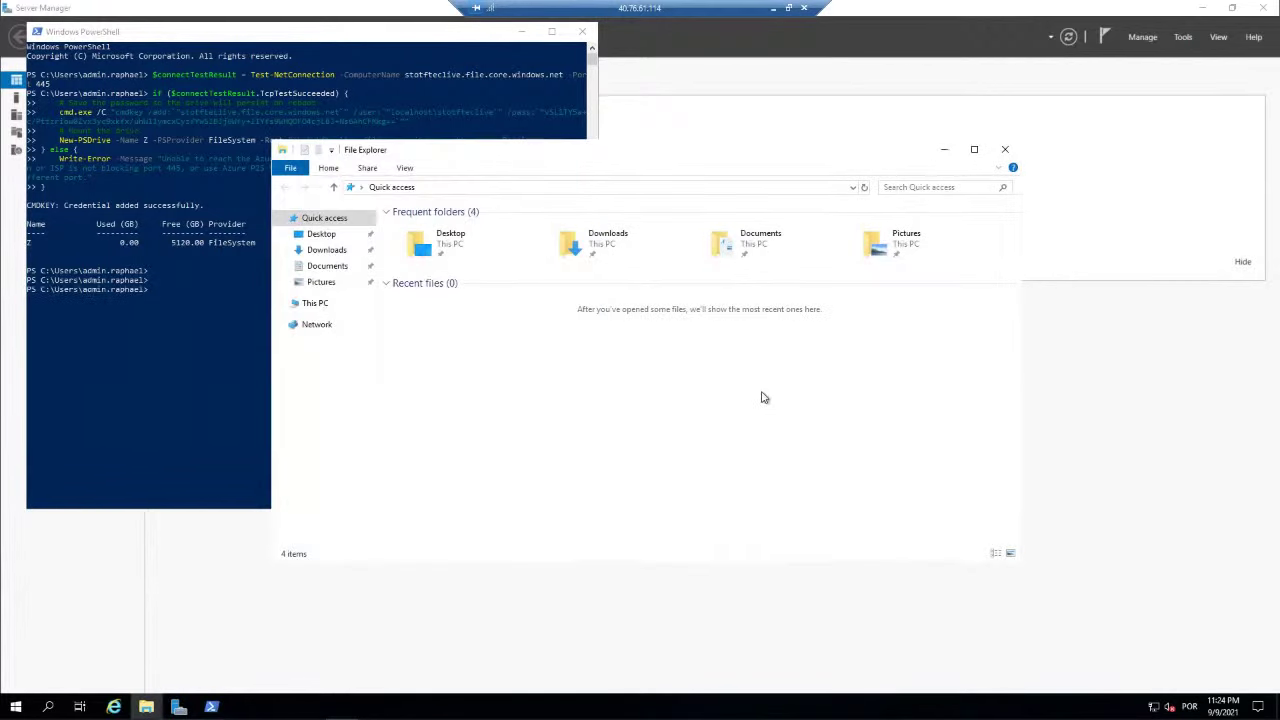
{"action": "left_click", "coordinate": [281, 303]}
{"action": "left_click", "coordinate": [336, 466]}
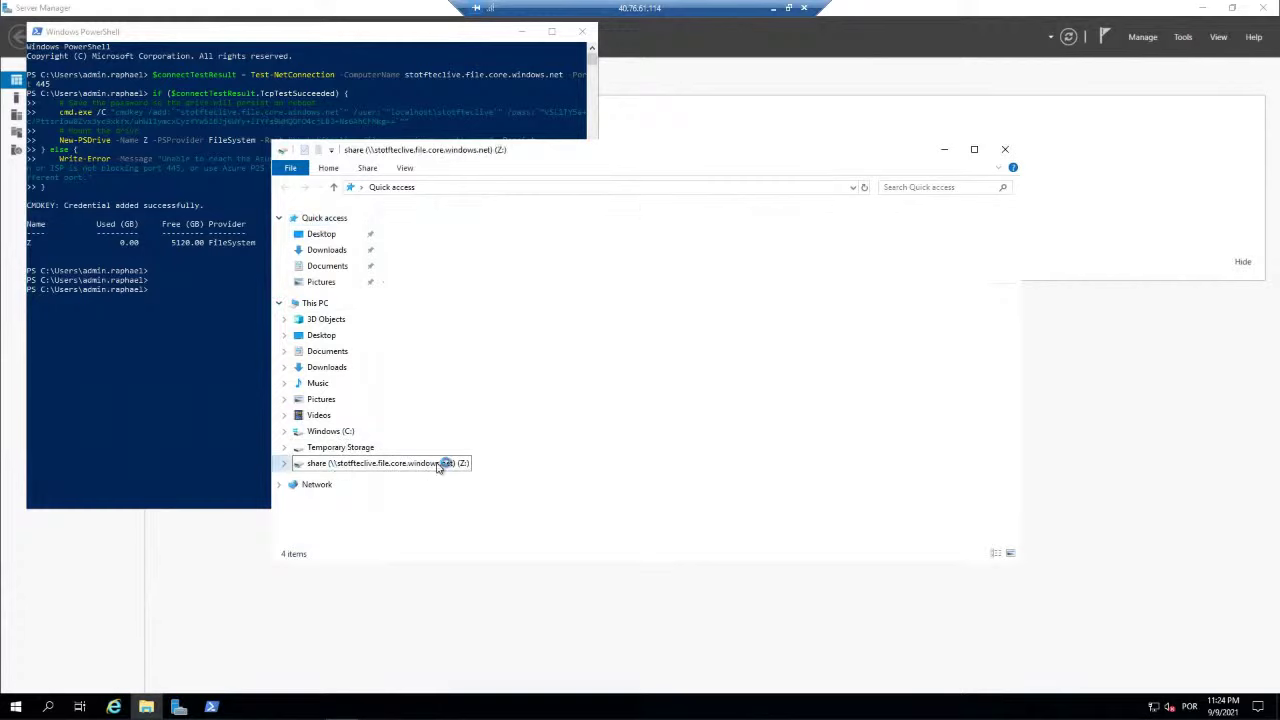
- Create a text document named Teste Live in the mapped share drive
{"action": "right_click", "coordinate": [531, 370]}
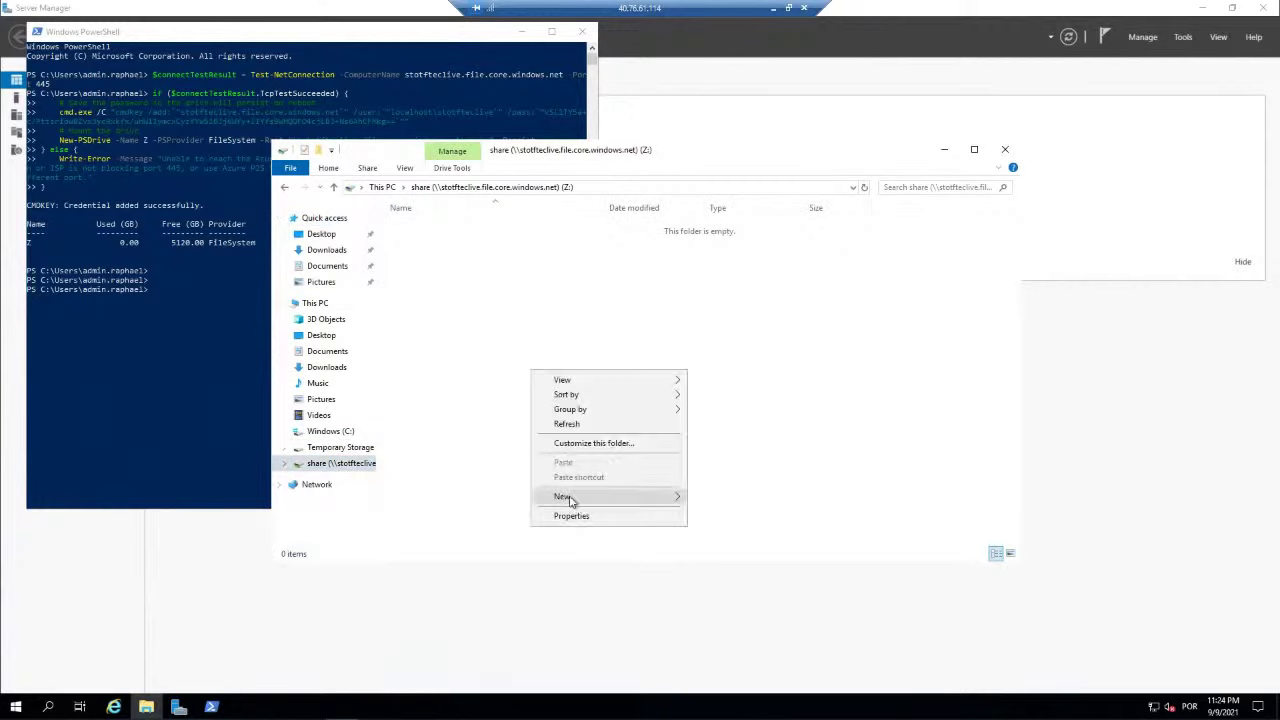
{"action": "mouse_move", "coordinate": [563, 497]}
{"action": "left_click", "coordinate": [711, 580]}
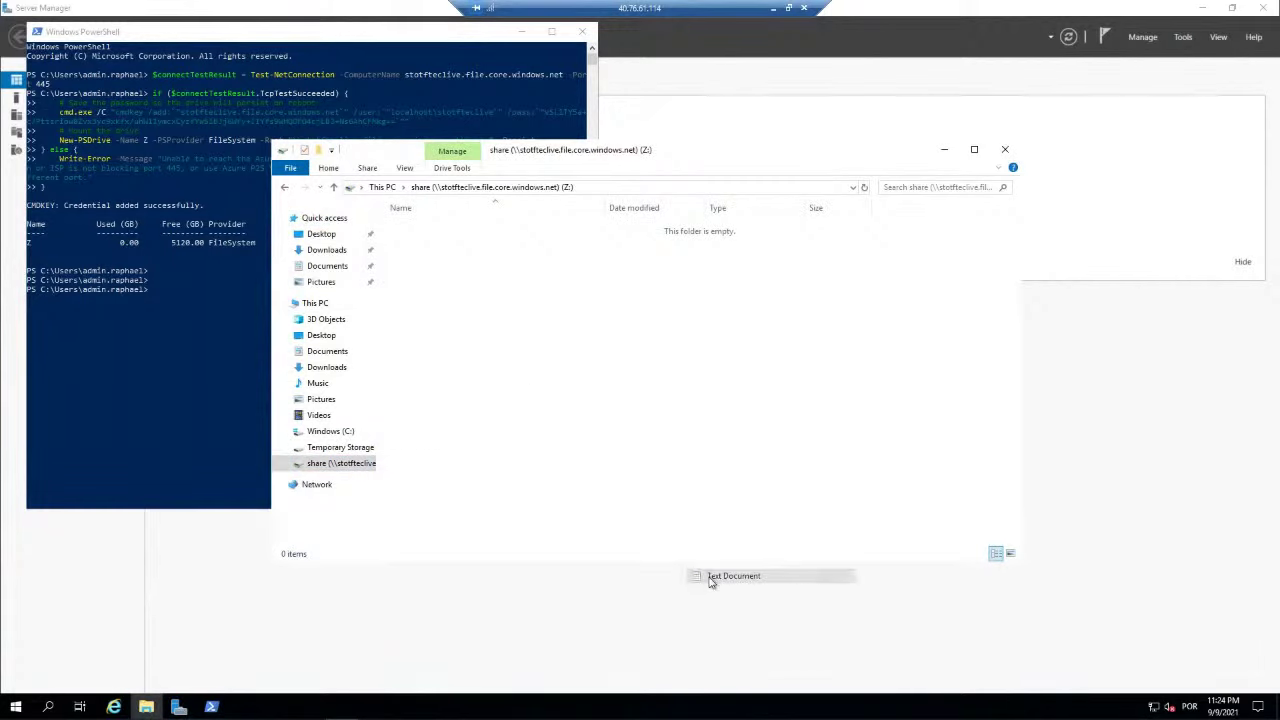
{"action": "type", "text": "Te"}
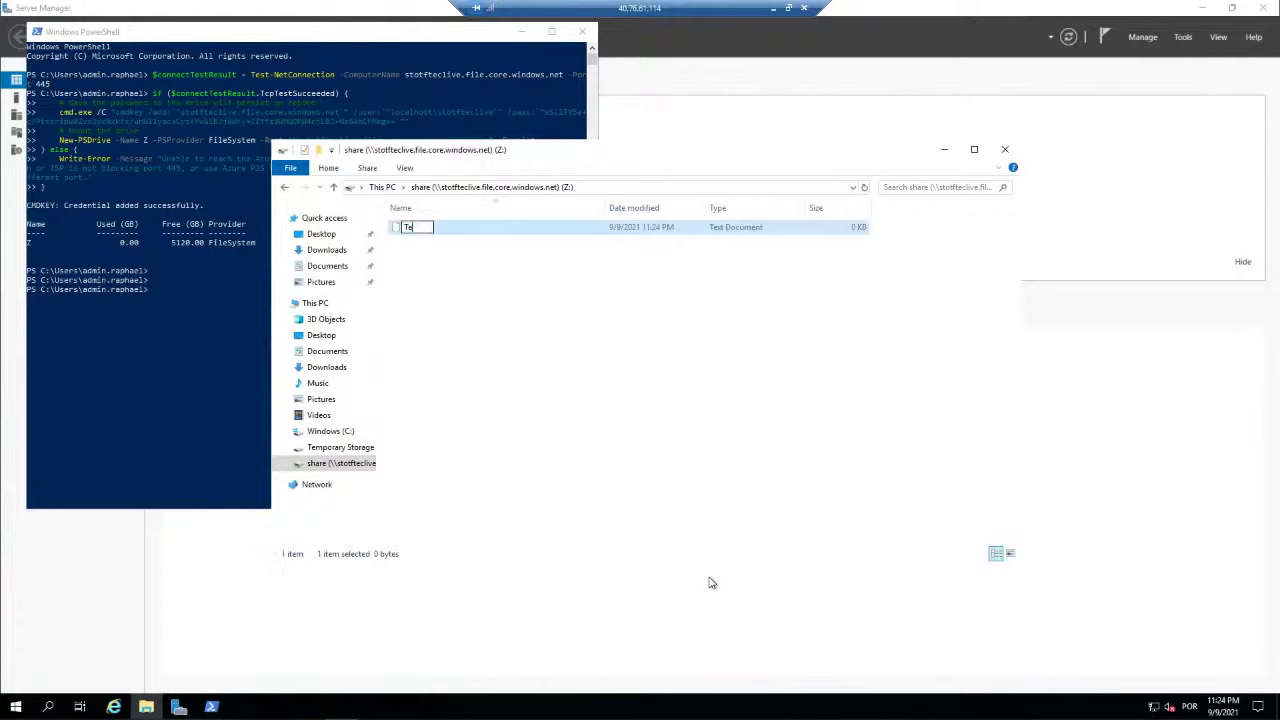
{"action": "type", "text": "ste Live"}
{"action": "key", "text": "Return"}
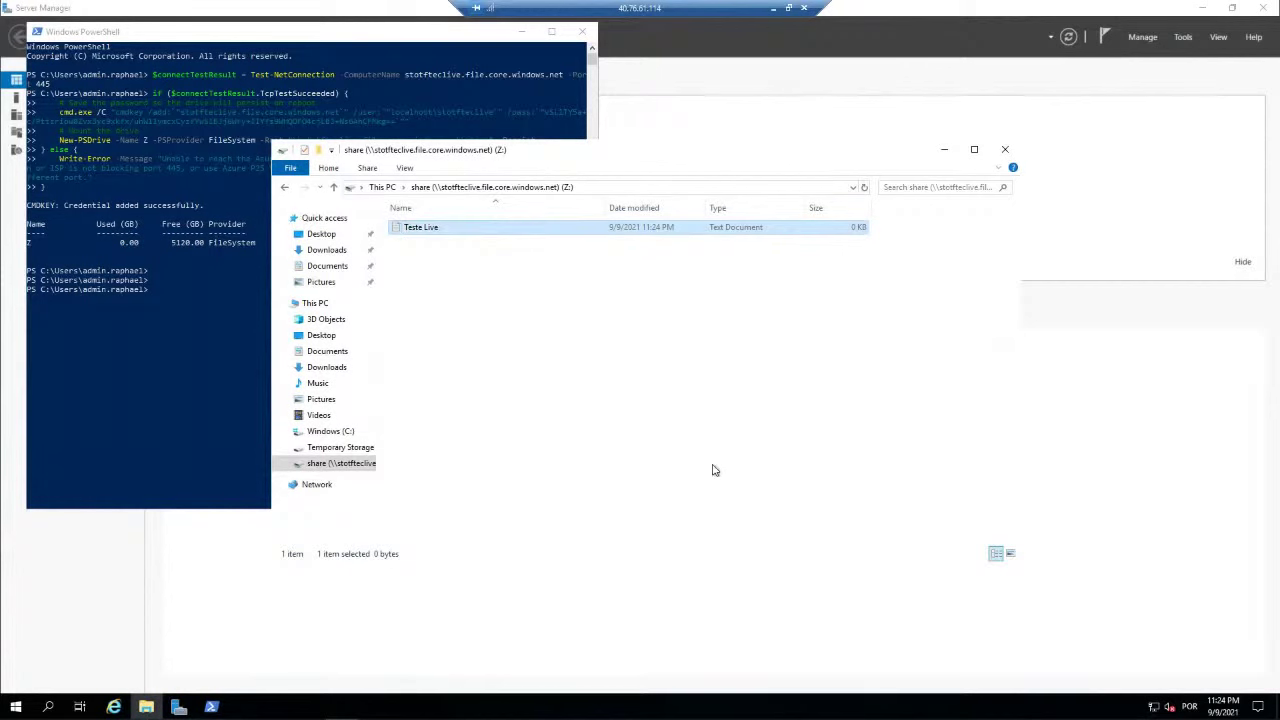
- Minimize the remote session to return to the Azure portal and close the share's Connect pane
{"action": "left_click", "coordinate": [773, 8]}
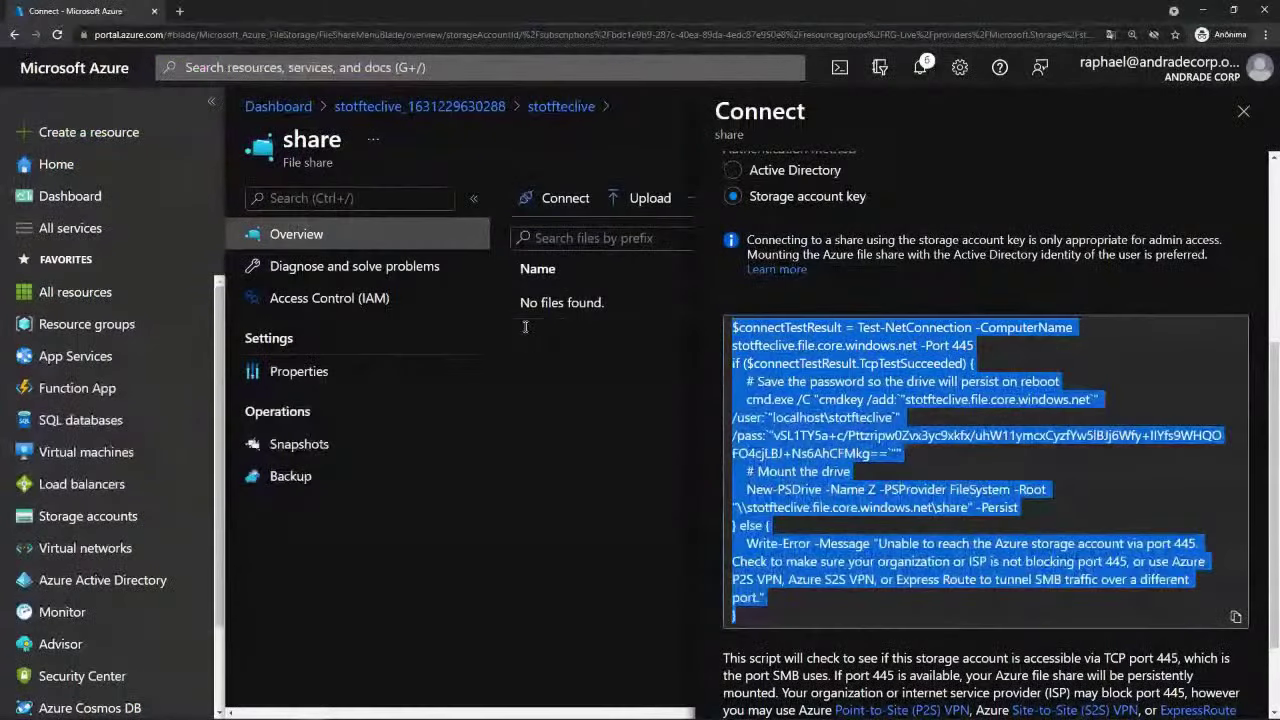
{"action": "left_click", "coordinate": [618, 447]}
{"action": "left_click", "coordinate": [1243, 111]}
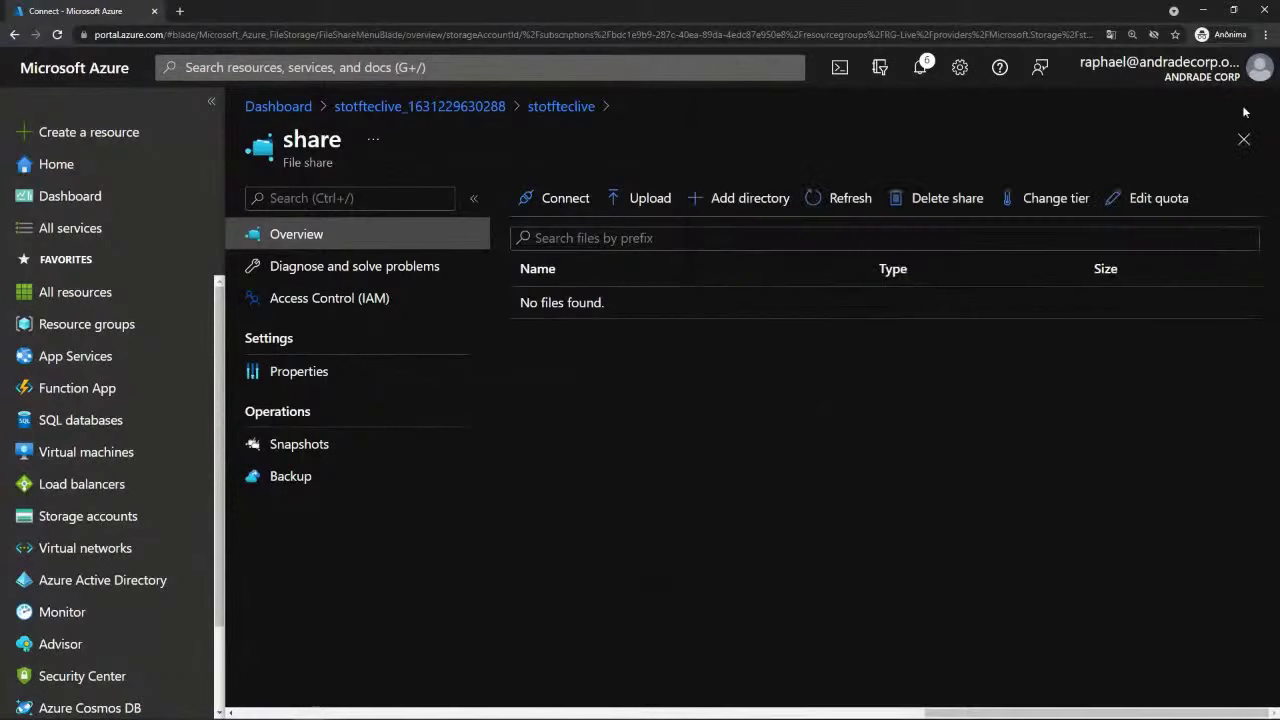
- Return to the stotfteclive storage account, open its Configuration settings and examine the access tier and replication options
{"action": "left_click", "coordinate": [562, 107]}
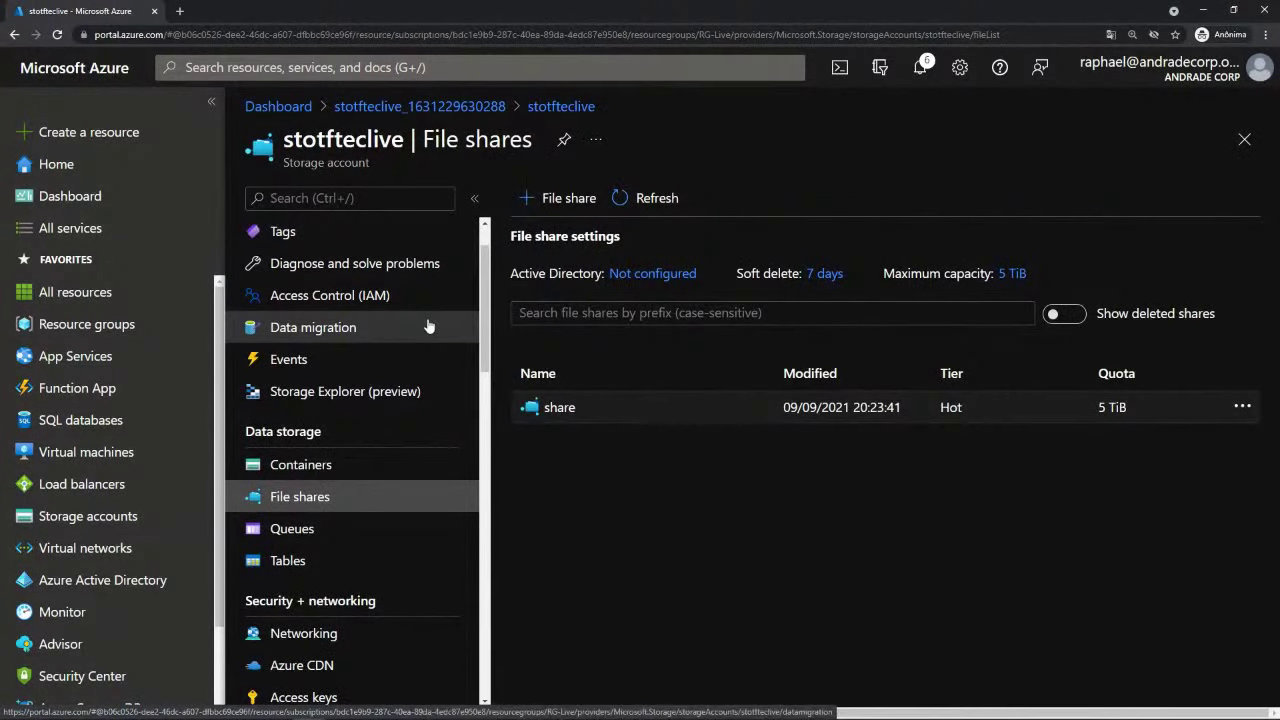
{"action": "scroll", "coordinate": [428, 327], "scroll_direction": "down", "scroll_amount": 2}
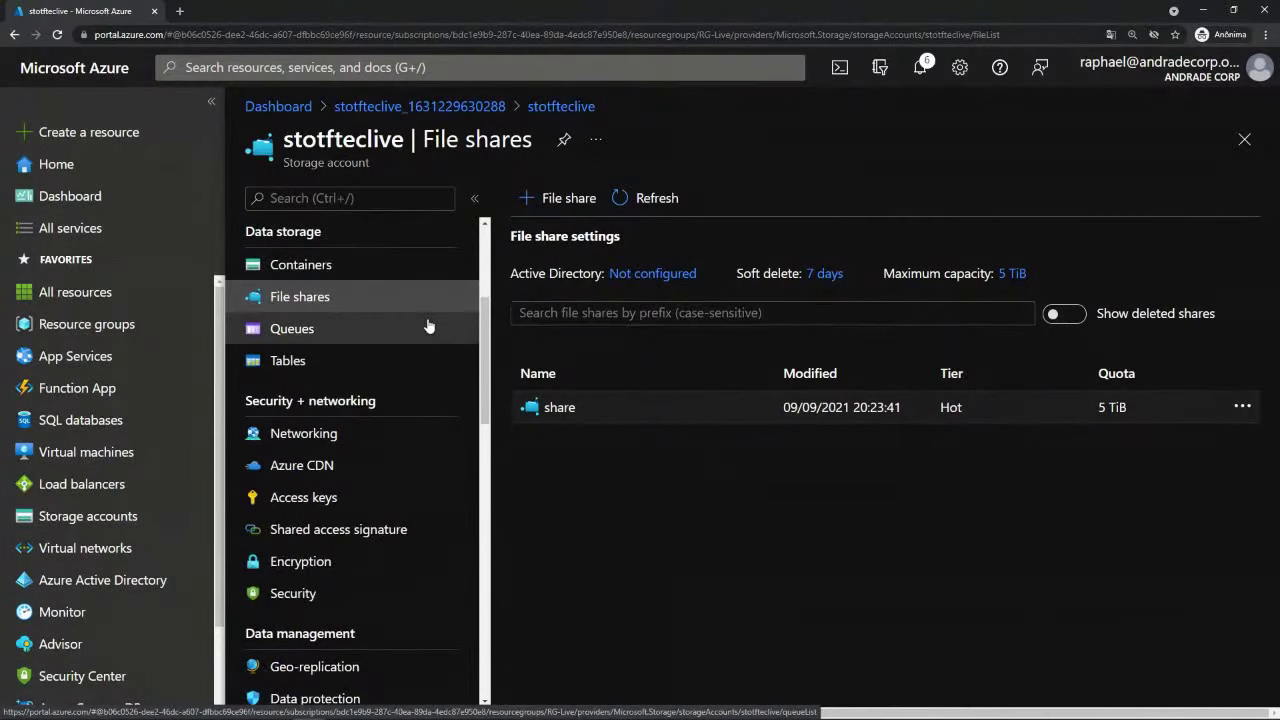
{"action": "scroll", "coordinate": [428, 325], "scroll_direction": "down", "scroll_amount": 1}
{"action": "scroll", "coordinate": [428, 325], "scroll_direction": "down", "scroll_amount": 1}
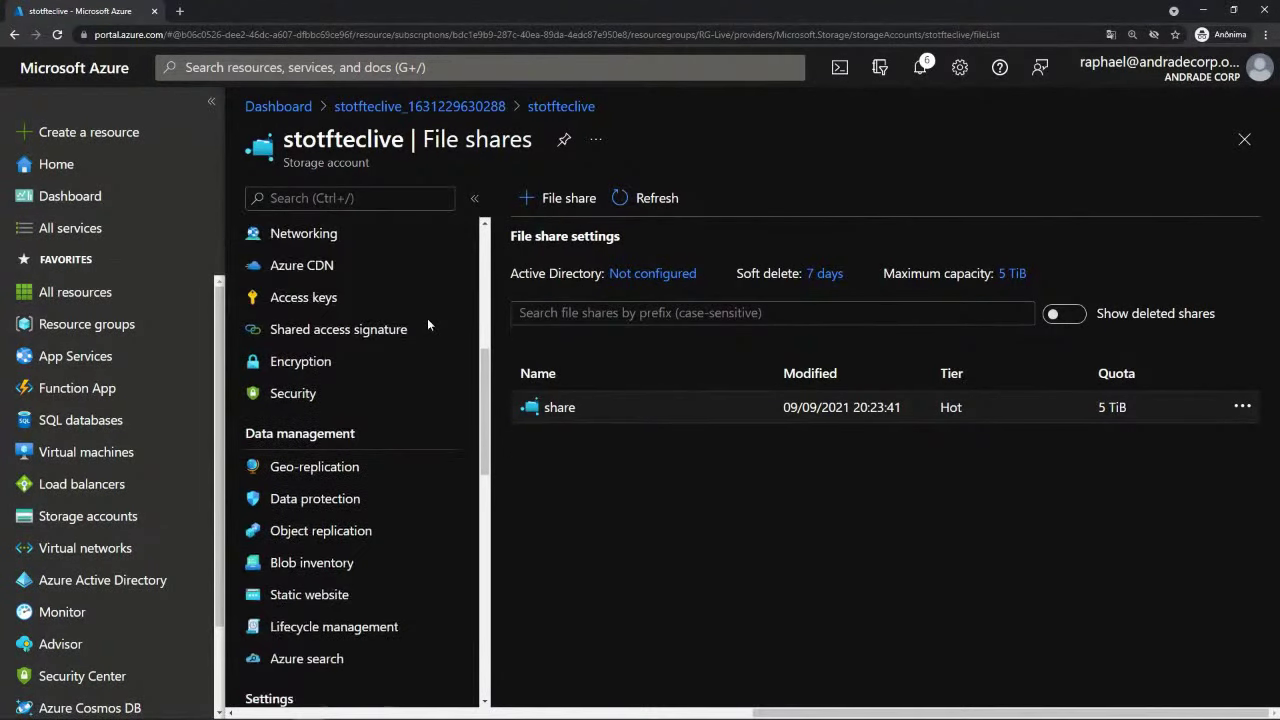
{"action": "scroll", "coordinate": [428, 325], "scroll_direction": "down", "scroll_amount": 3}
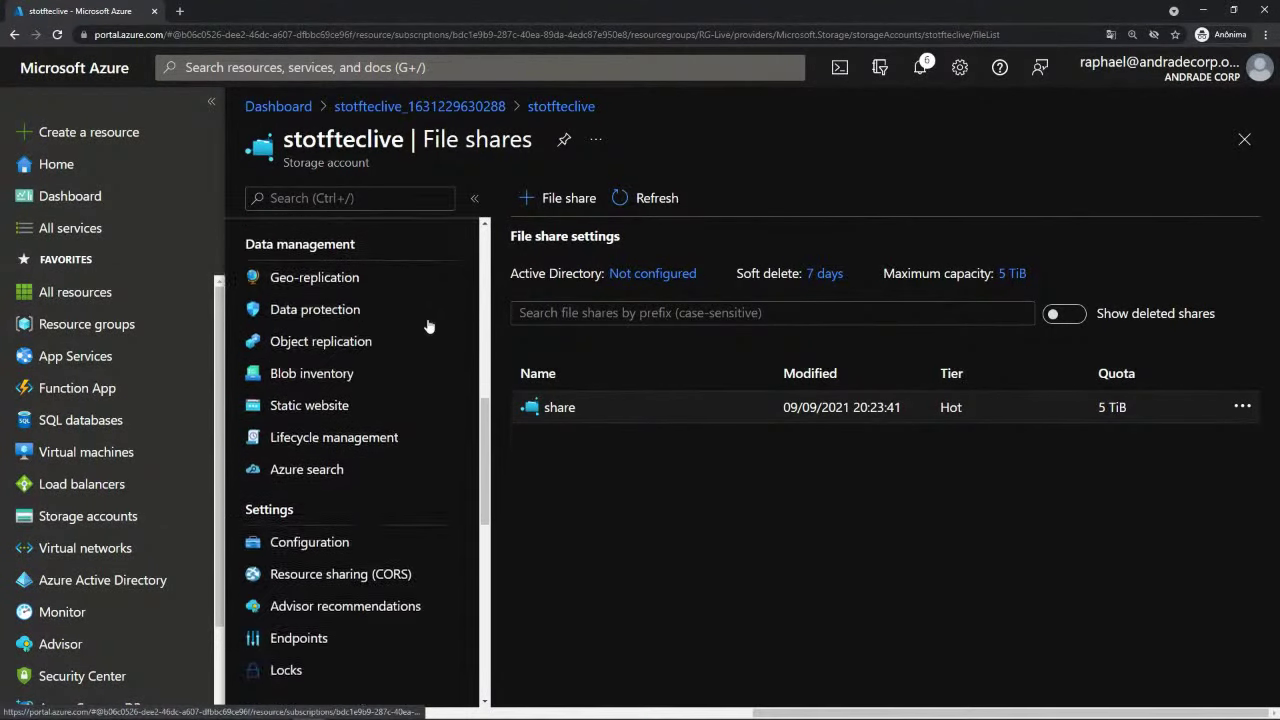
{"action": "left_click", "coordinate": [300, 536]}
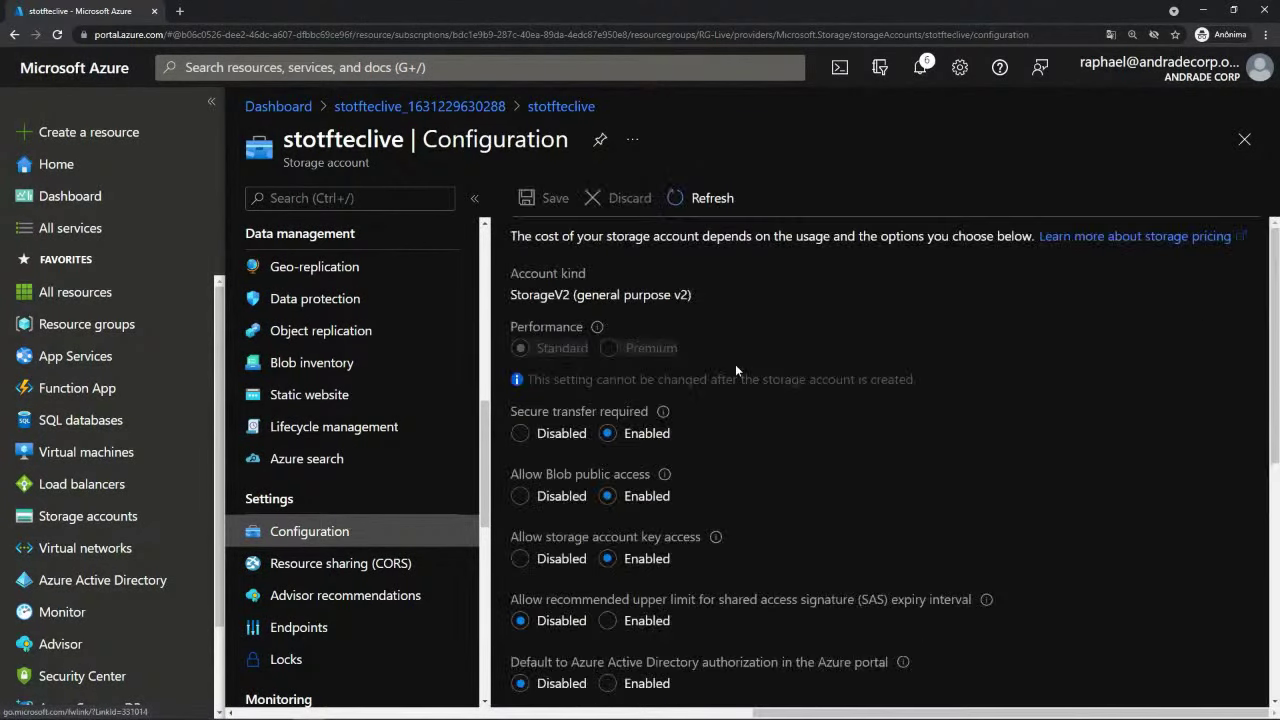
{"action": "scroll", "coordinate": [739, 346], "scroll_direction": "down", "scroll_amount": 3}
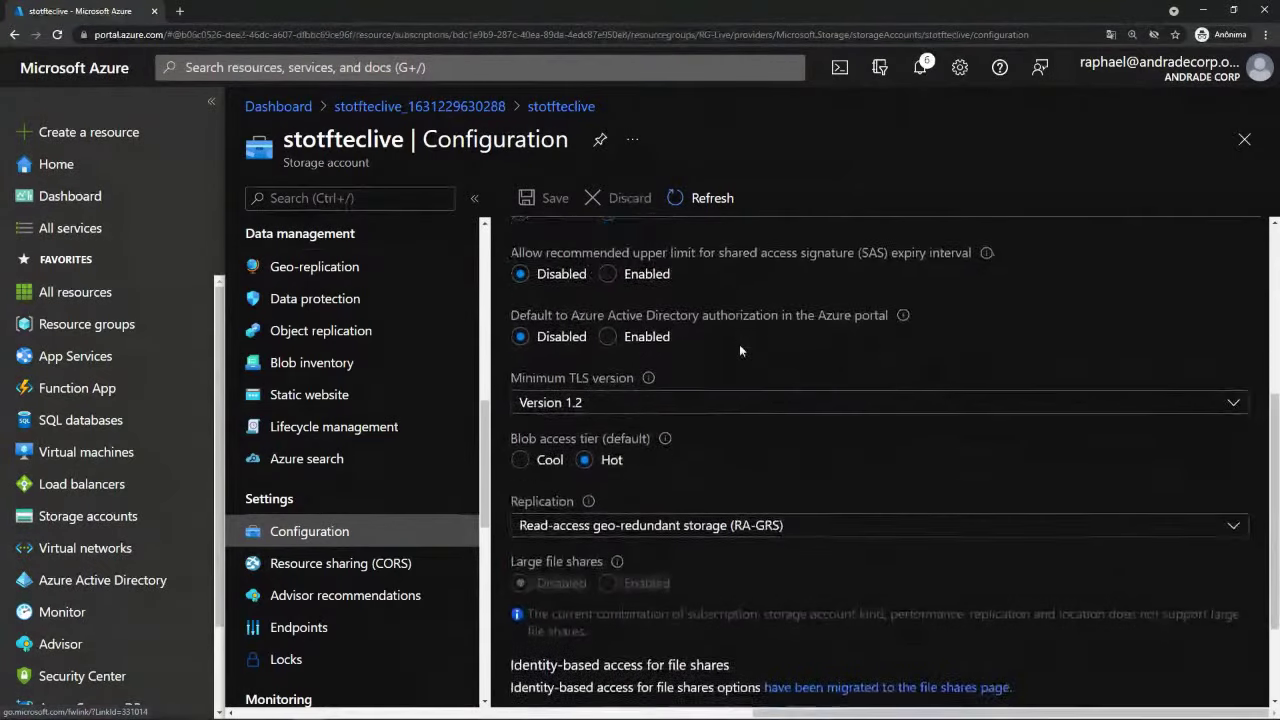
{"action": "scroll", "coordinate": [739, 344], "scroll_direction": "down", "scroll_amount": 1}
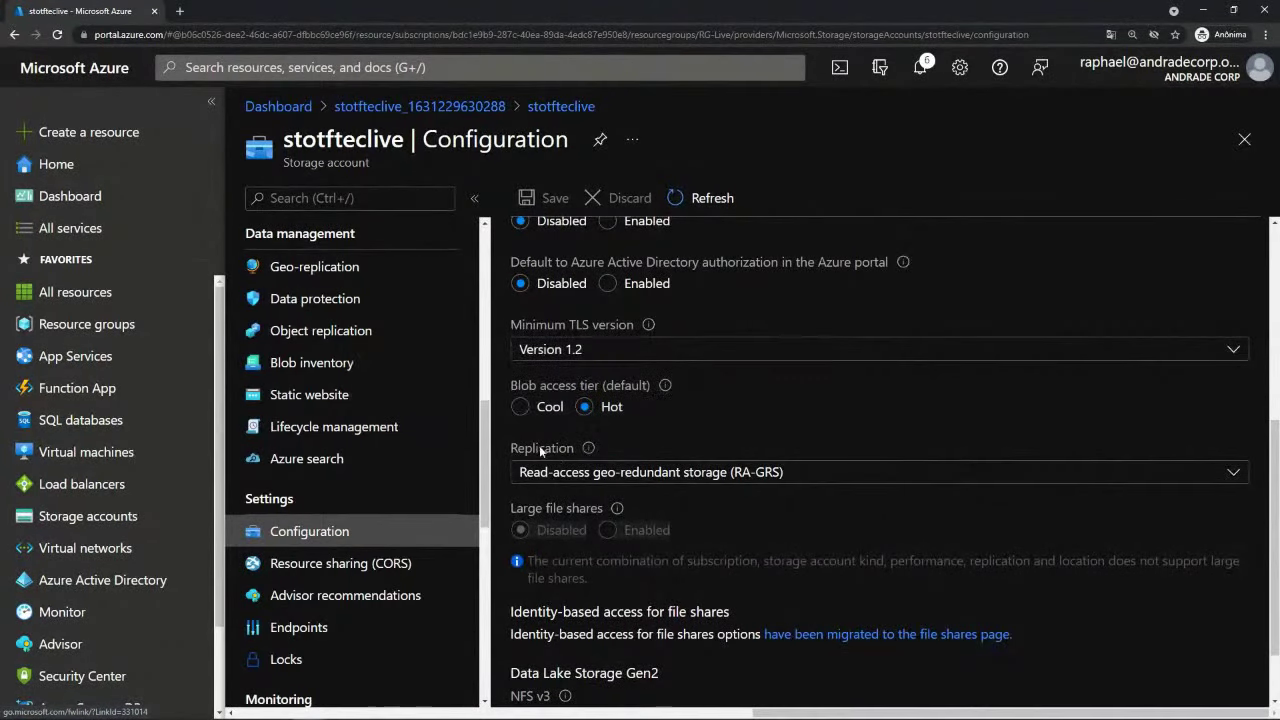
- Review the replication types offered in the storage account's Configuration settings
{"action": "left_click", "coordinate": [1233, 474]}
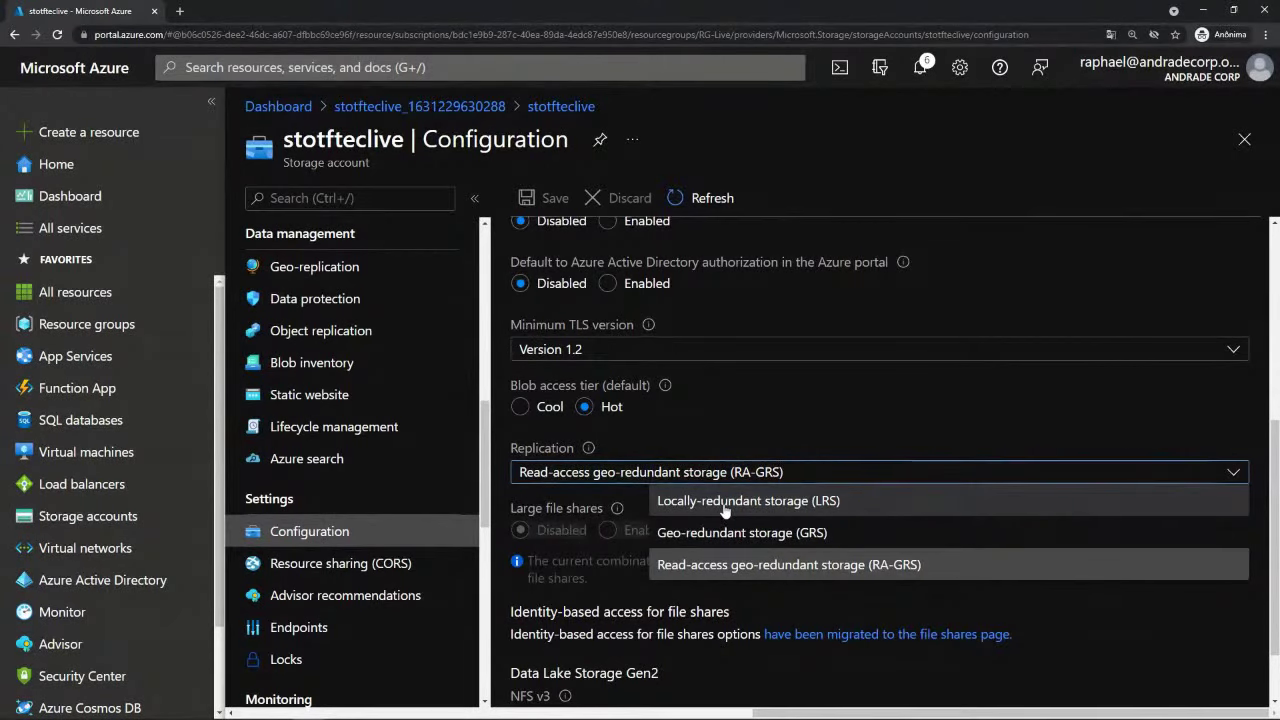
{"action": "left_click", "coordinate": [882, 143]}
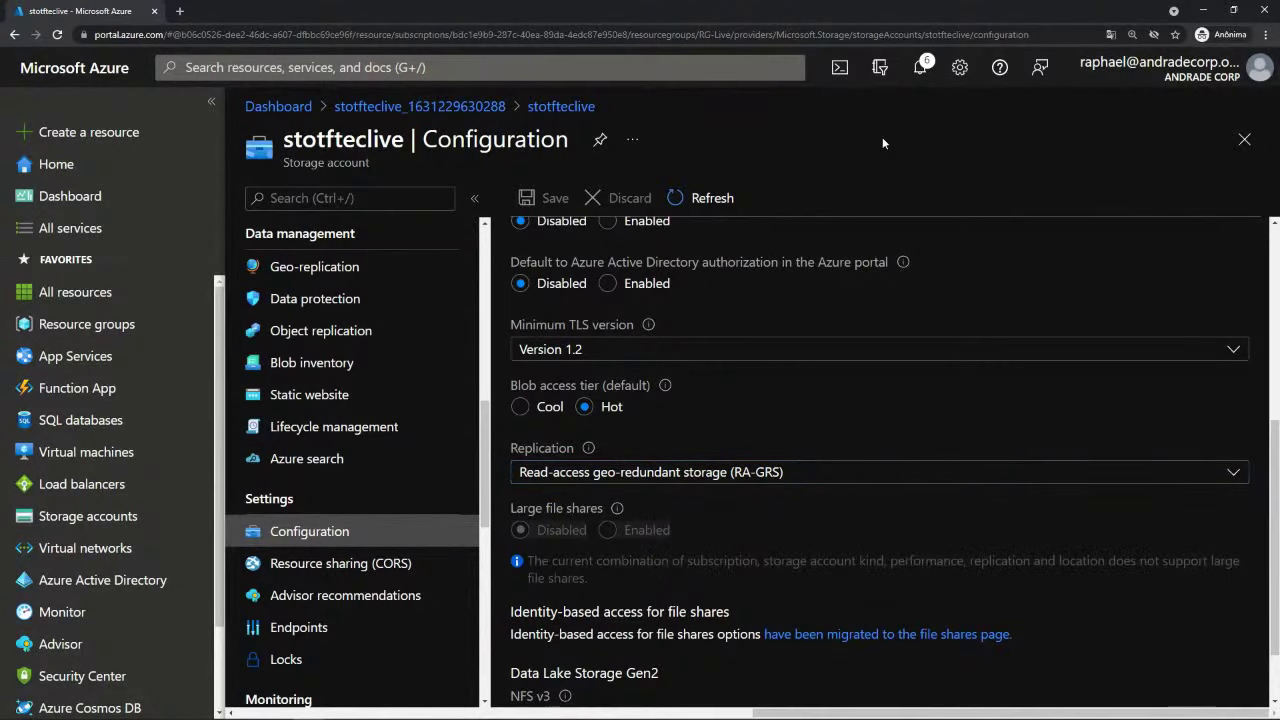
- Open the storage account's Geo-replication page and collapse the resource menu to widen the location table and map
{"action": "scroll", "coordinate": [400, 376], "scroll_direction": "down", "scroll_amount": 3}
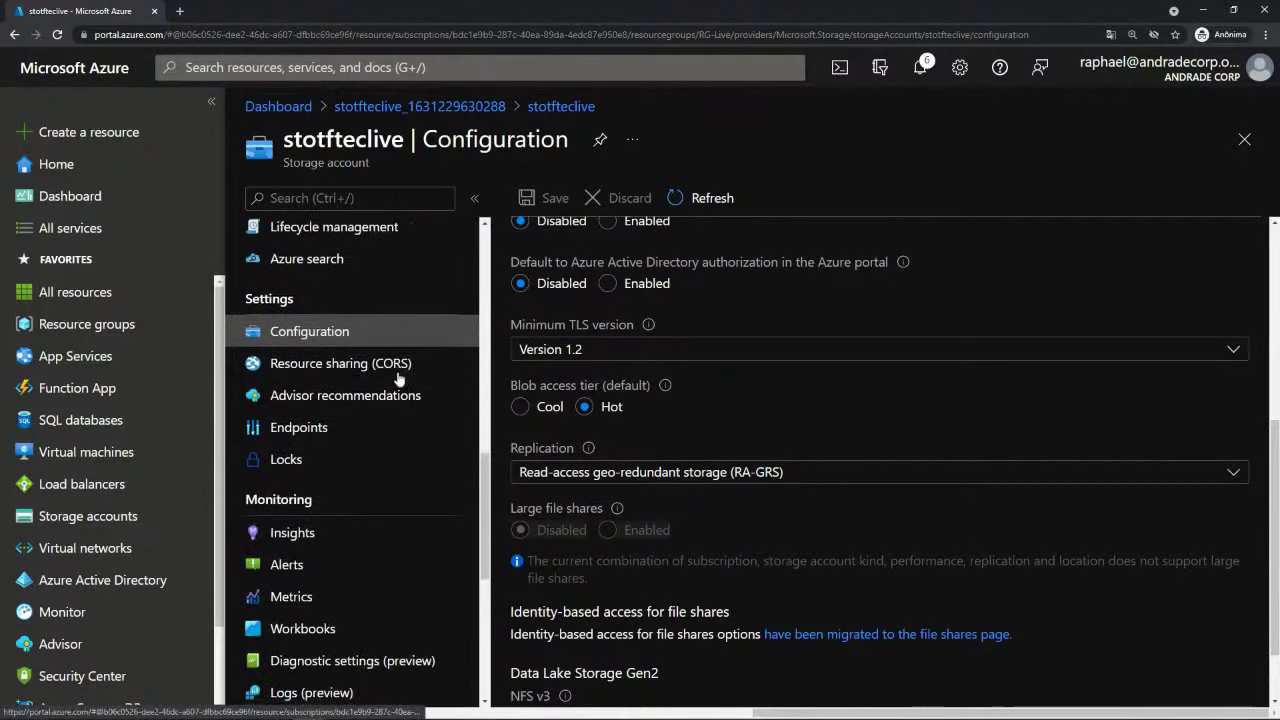
{"action": "scroll", "coordinate": [398, 378], "scroll_direction": "up", "scroll_amount": 4}
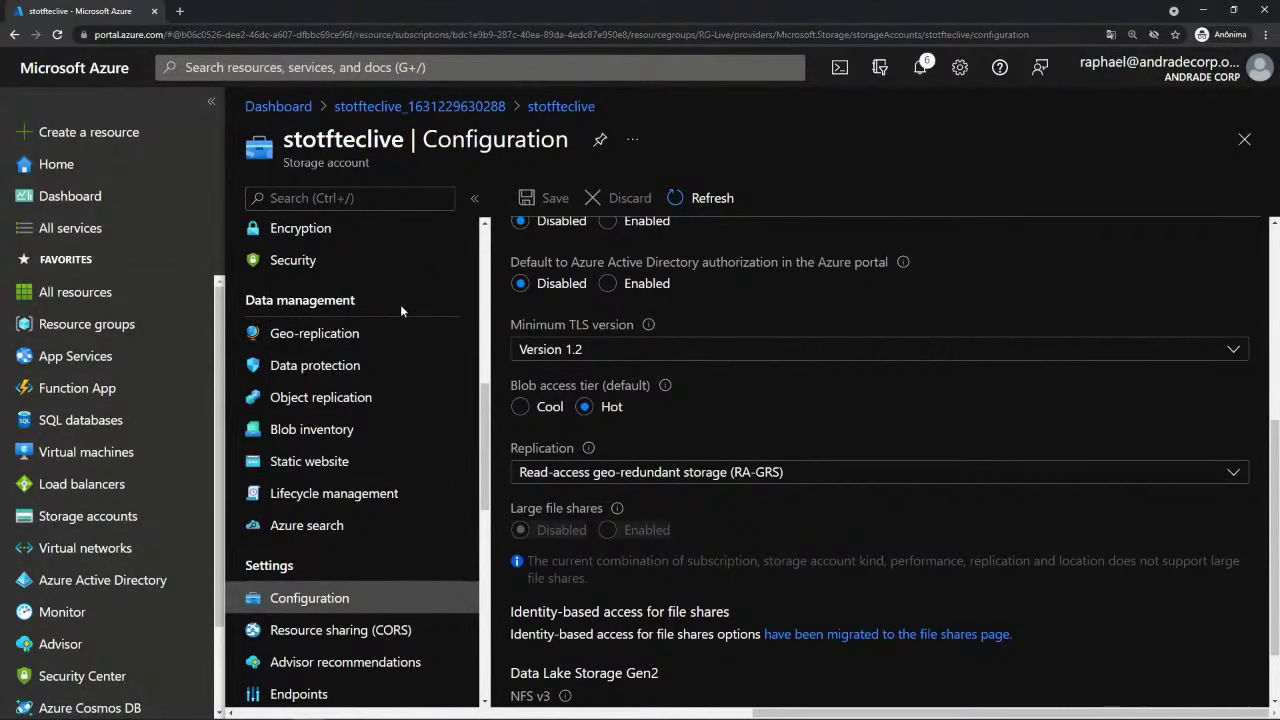
{"action": "left_click", "coordinate": [327, 341]}
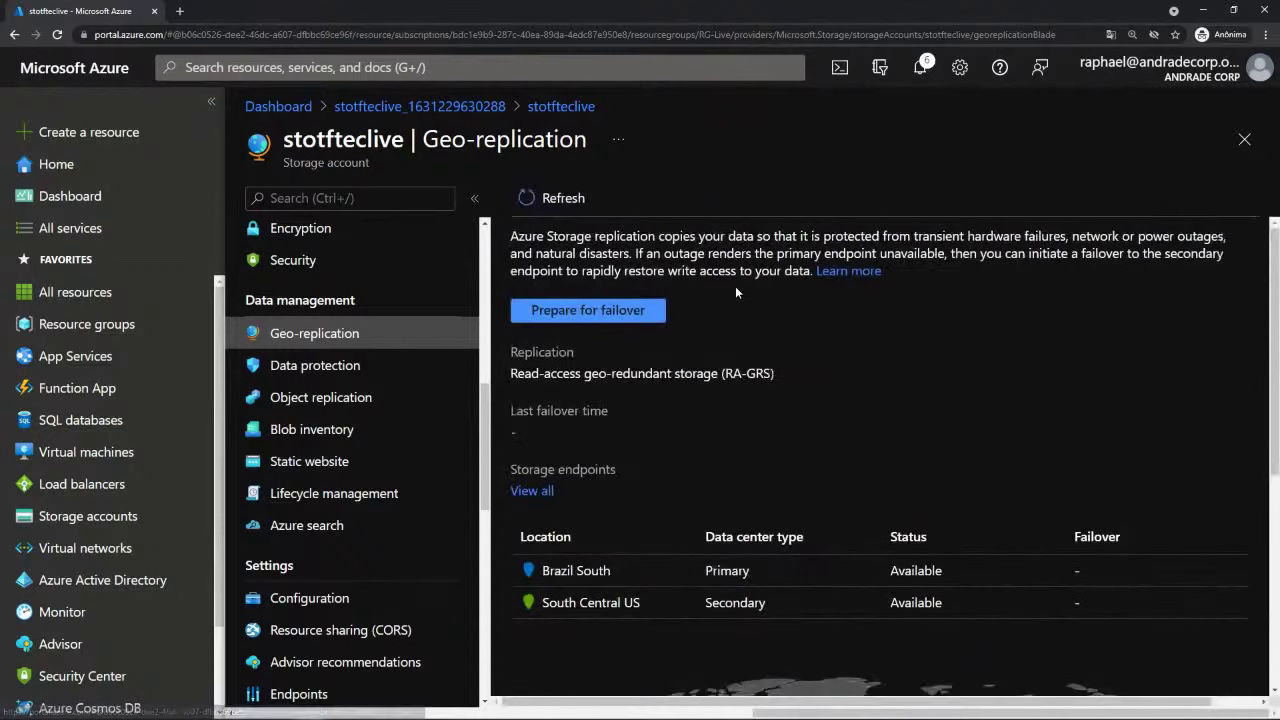
{"action": "scroll", "coordinate": [735, 286], "scroll_direction": "down", "scroll_amount": 1}
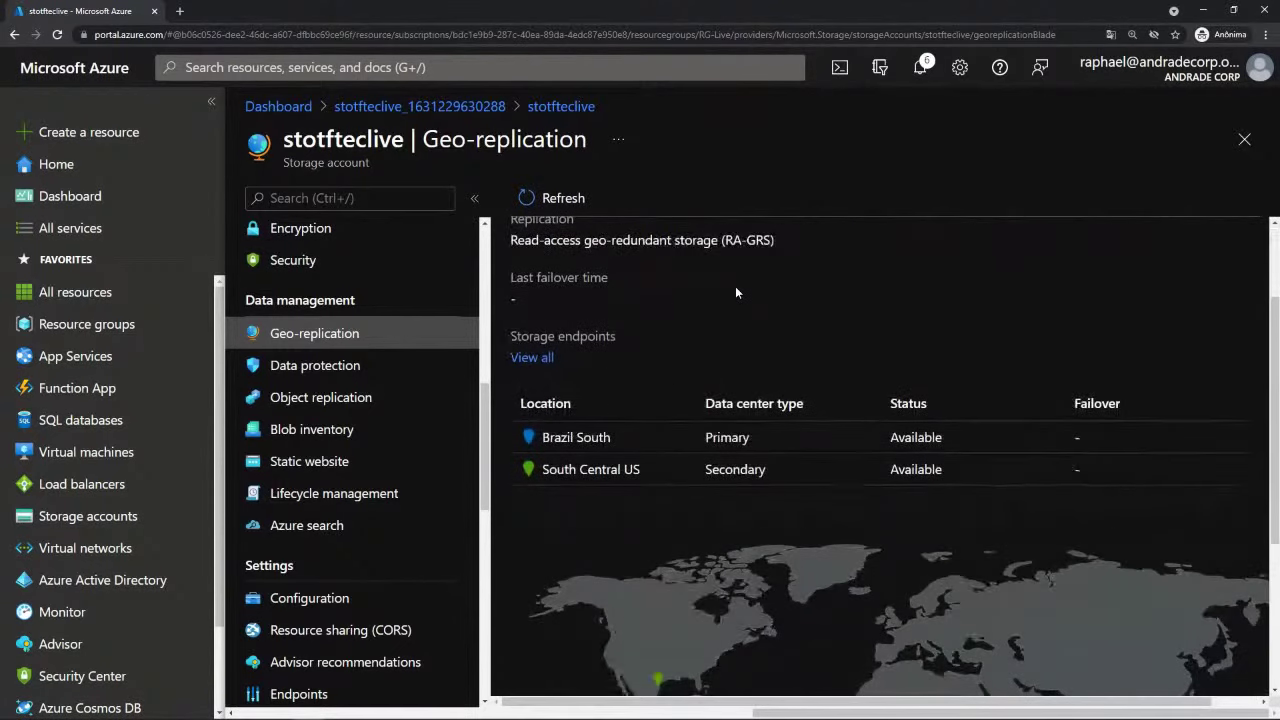
{"action": "left_click", "coordinate": [474, 198]}
{"action": "scroll", "coordinate": [295, 397], "scroll_direction": "down", "scroll_amount": 1}
{"action": "scroll", "coordinate": [298, 392], "scroll_direction": "down", "scroll_amount": 1}
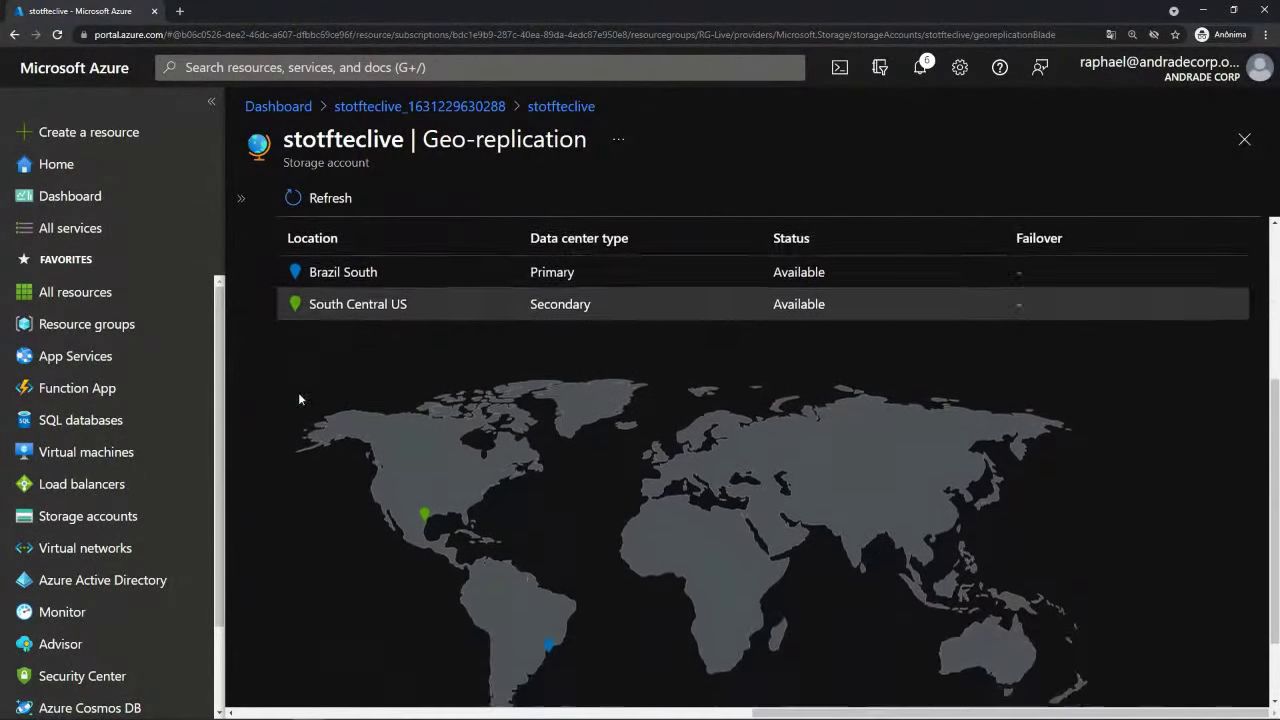
- Examine the replication type, the primary and secondary data center locations and their positions on the world map
{"action": "scroll", "coordinate": [362, 304], "scroll_direction": "up", "scroll_amount": 1}
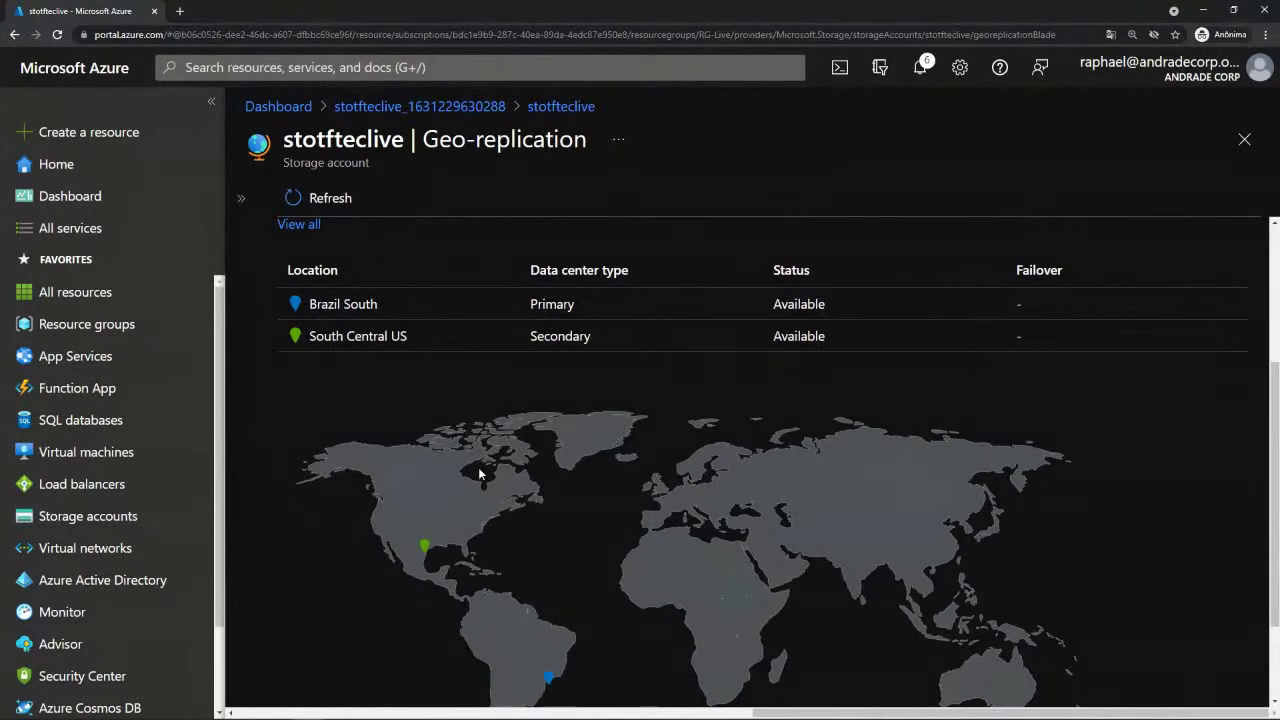
{"action": "scroll", "coordinate": [478, 467], "scroll_direction": "down", "scroll_amount": 1}
{"action": "scroll", "coordinate": [478, 467], "scroll_direction": "up", "scroll_amount": 1}
{"action": "scroll", "coordinate": [478, 467], "scroll_direction": "down", "scroll_amount": 1}
{"action": "scroll", "coordinate": [478, 467], "scroll_direction": "up", "scroll_amount": 3}
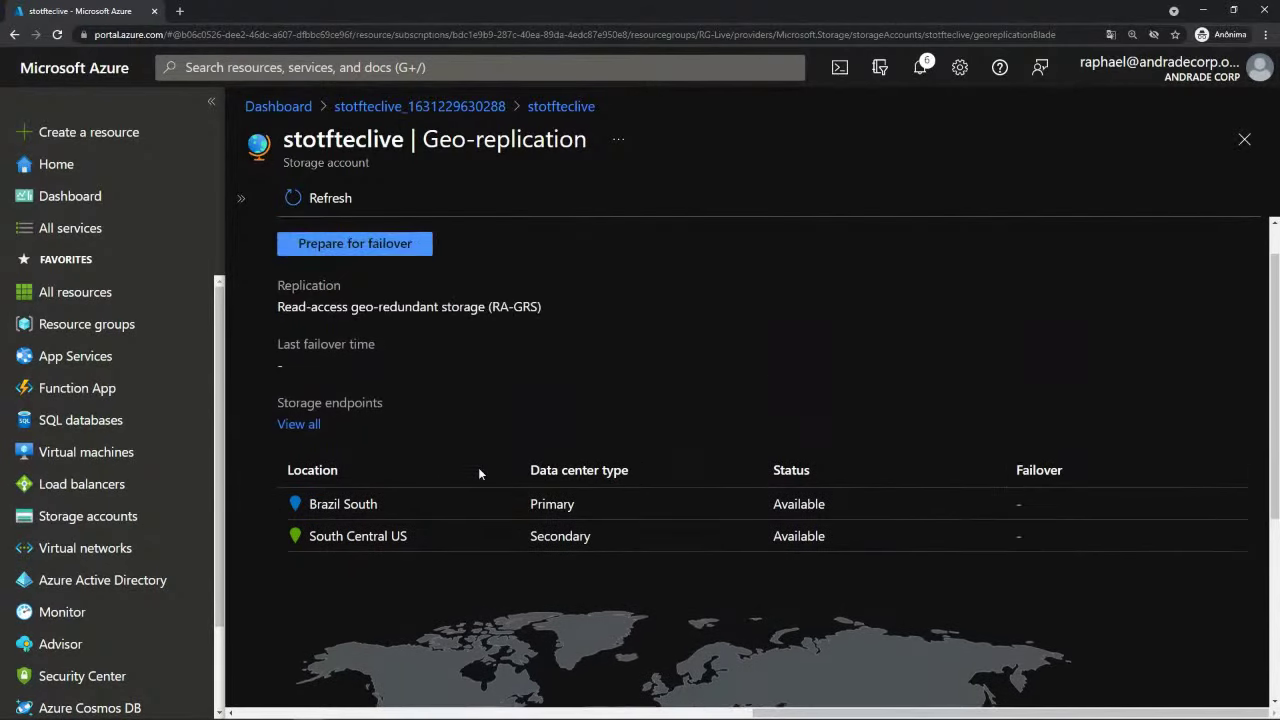
{"action": "scroll", "coordinate": [518, 410], "scroll_direction": "down", "scroll_amount": 2}
{"action": "scroll", "coordinate": [518, 410], "scroll_direction": "down", "scroll_amount": 1}
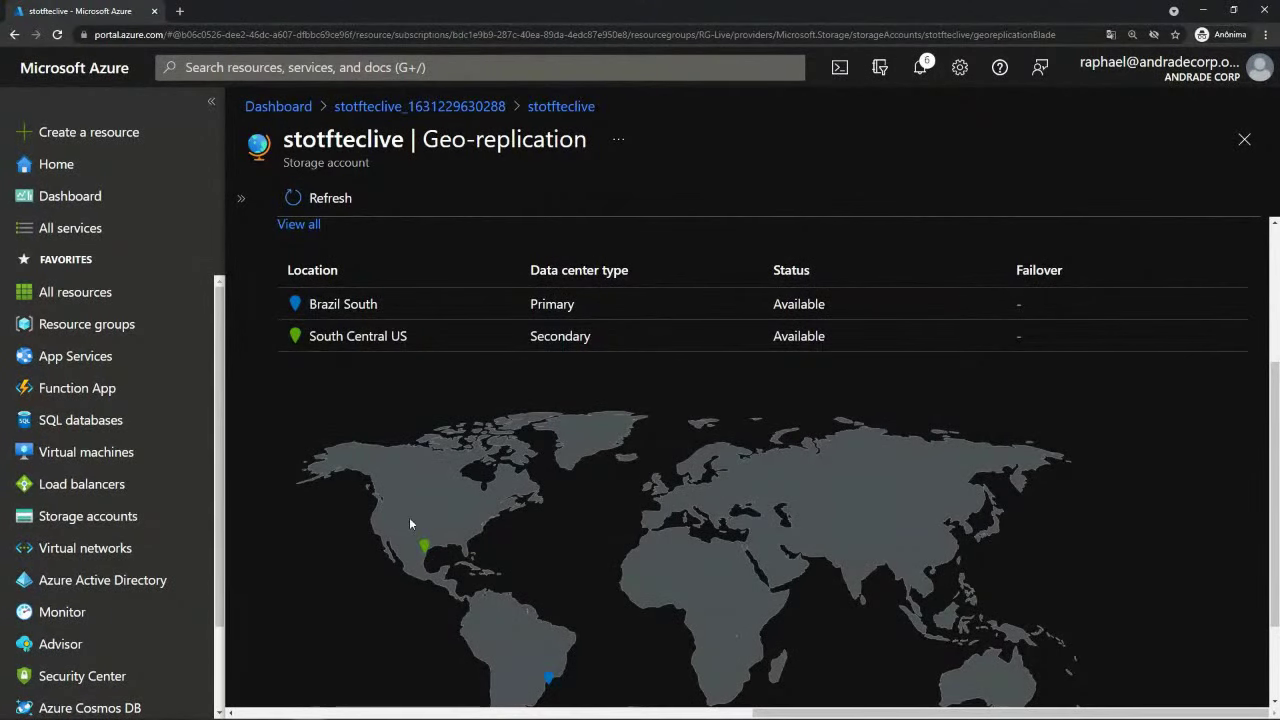
{"action": "scroll", "coordinate": [409, 520], "scroll_direction": "up", "scroll_amount": 2}
{"action": "scroll", "coordinate": [409, 522], "scroll_direction": "up", "scroll_amount": 1}
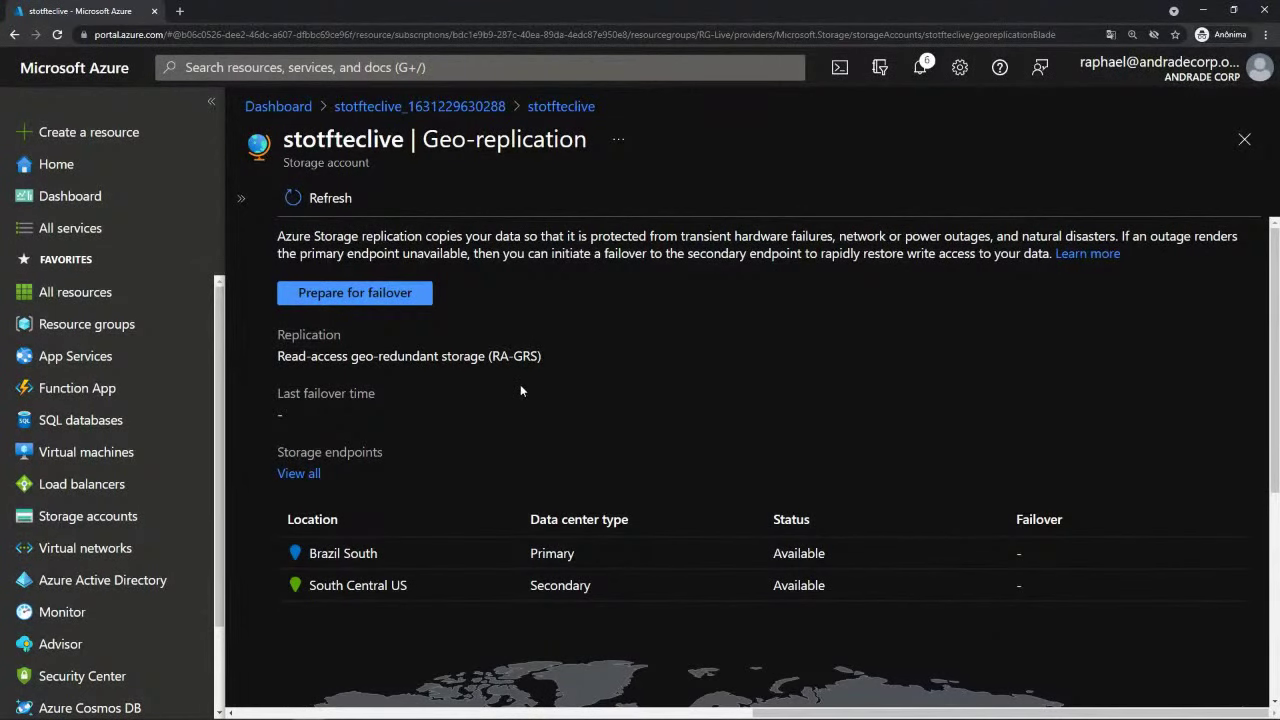
{"action": "scroll", "coordinate": [520, 386], "scroll_direction": "down", "scroll_amount": 1}
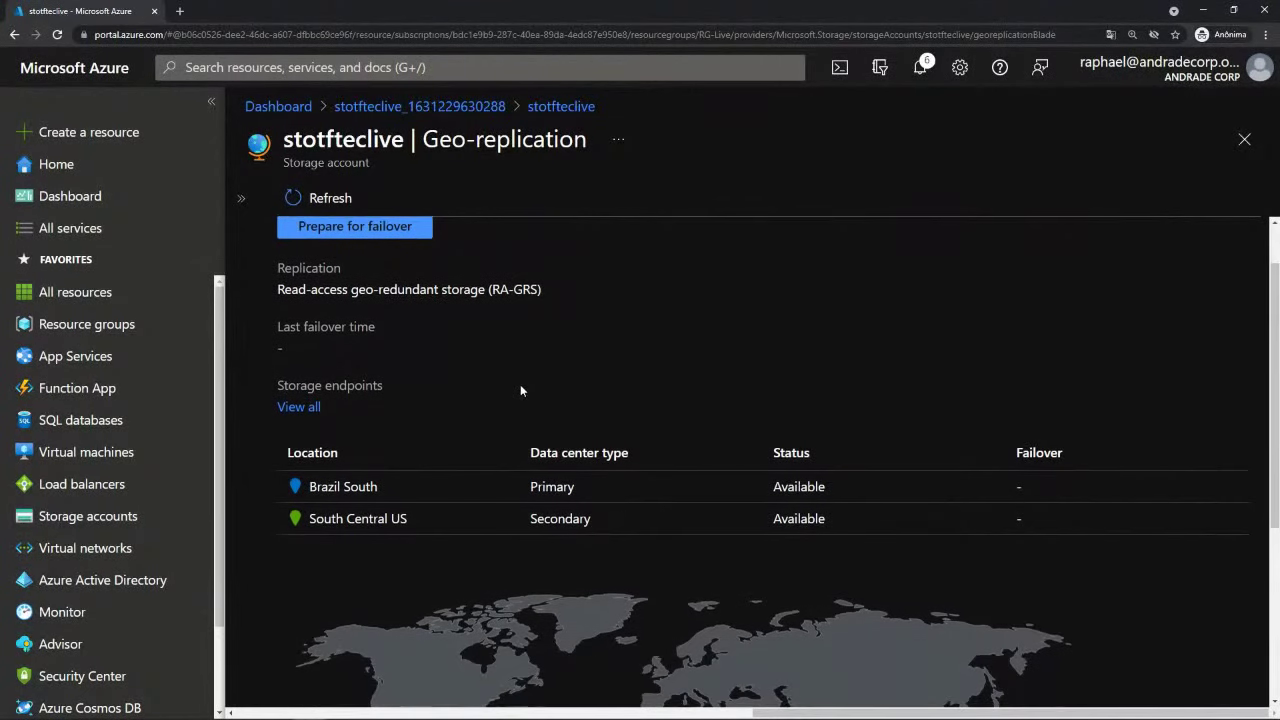
- View all storage endpoints from the Geo-replication page and examine the Primary Blob Service Endpoint
{"action": "left_click", "coordinate": [313, 408]}
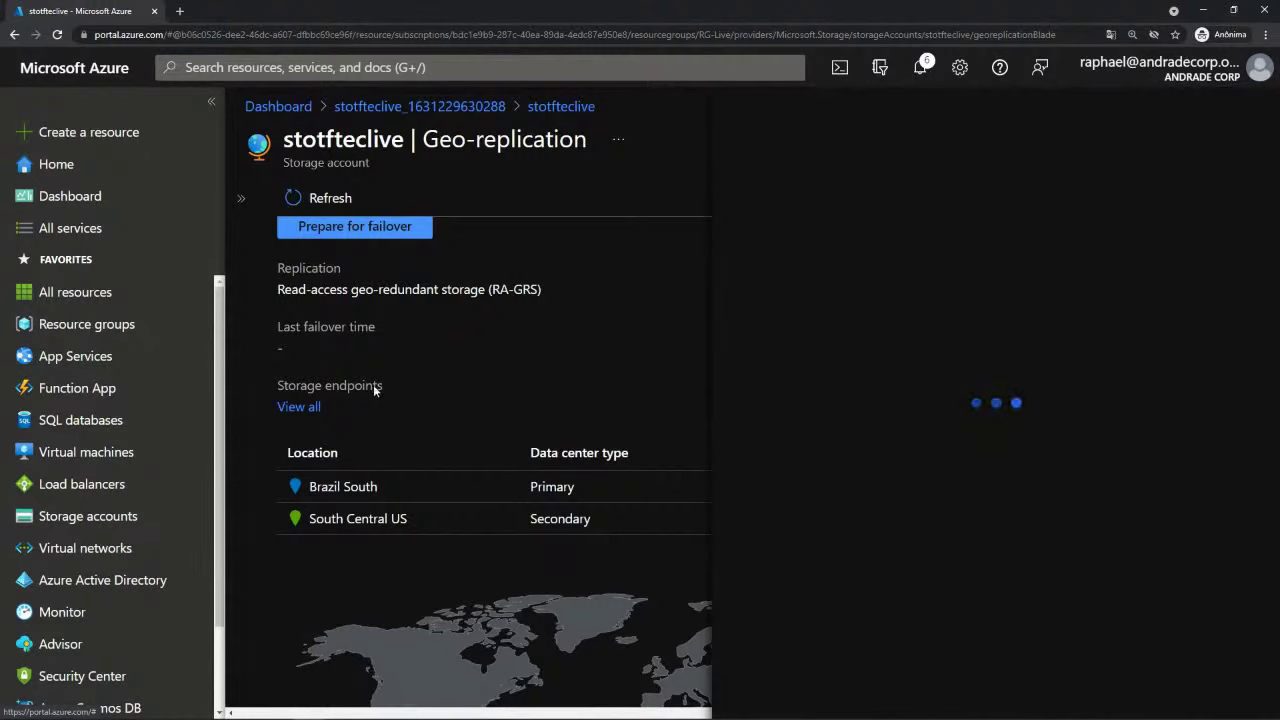
{"action": "left_click", "coordinate": [305, 408]}
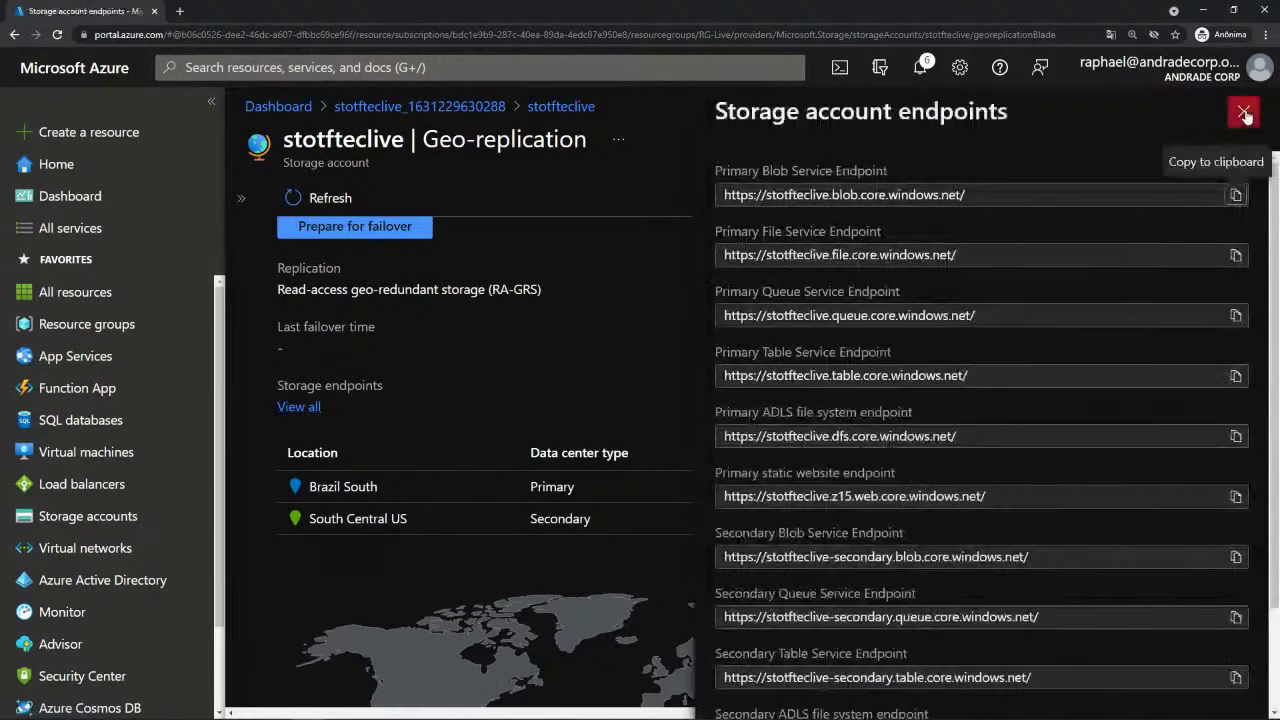
{"action": "left_click", "coordinate": [1245, 113]}
{"action": "left_click", "coordinate": [298, 407]}
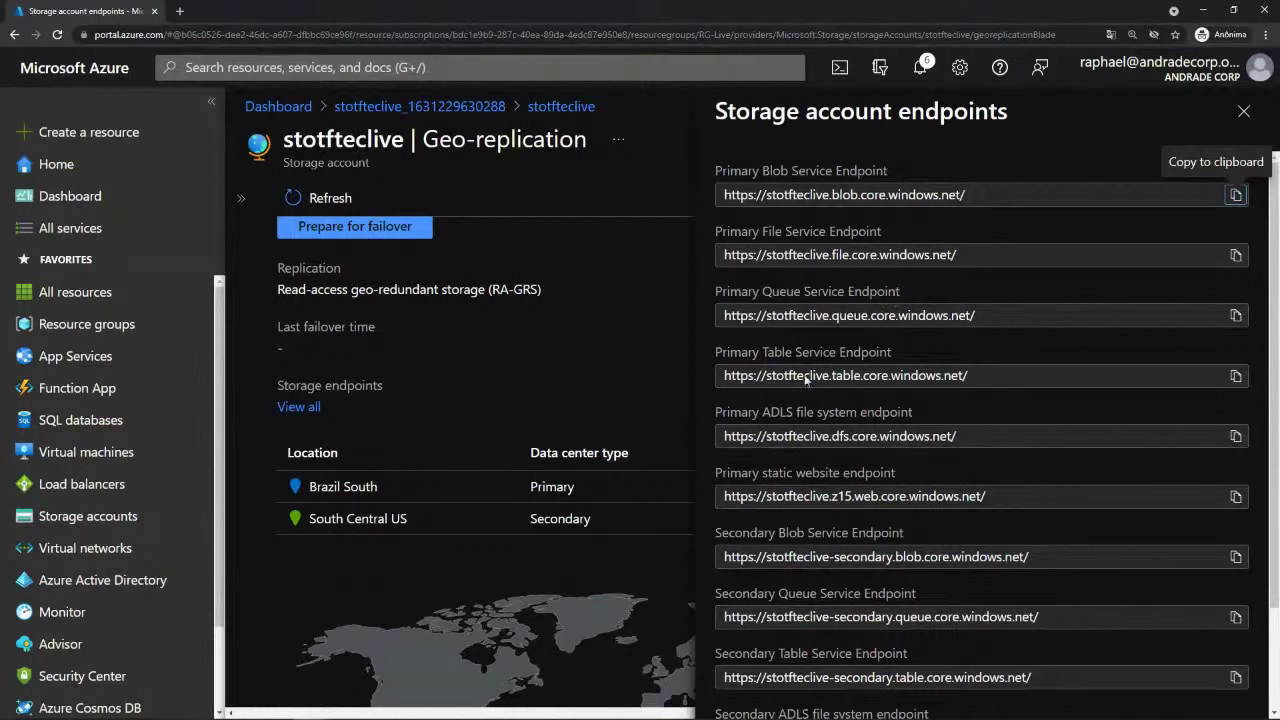
{"action": "left_click_drag", "start_coordinate": [717, 171], "coordinate": [881, 180]}
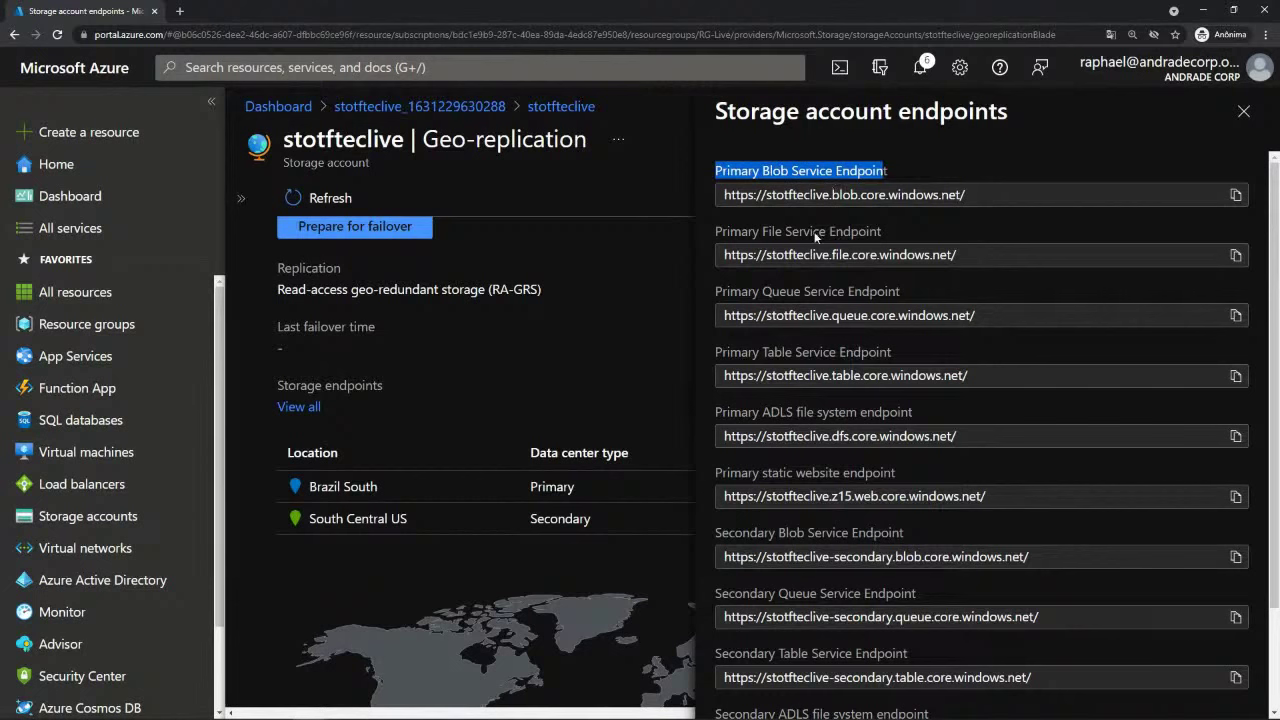
{"action": "left_click", "coordinate": [860, 155]}
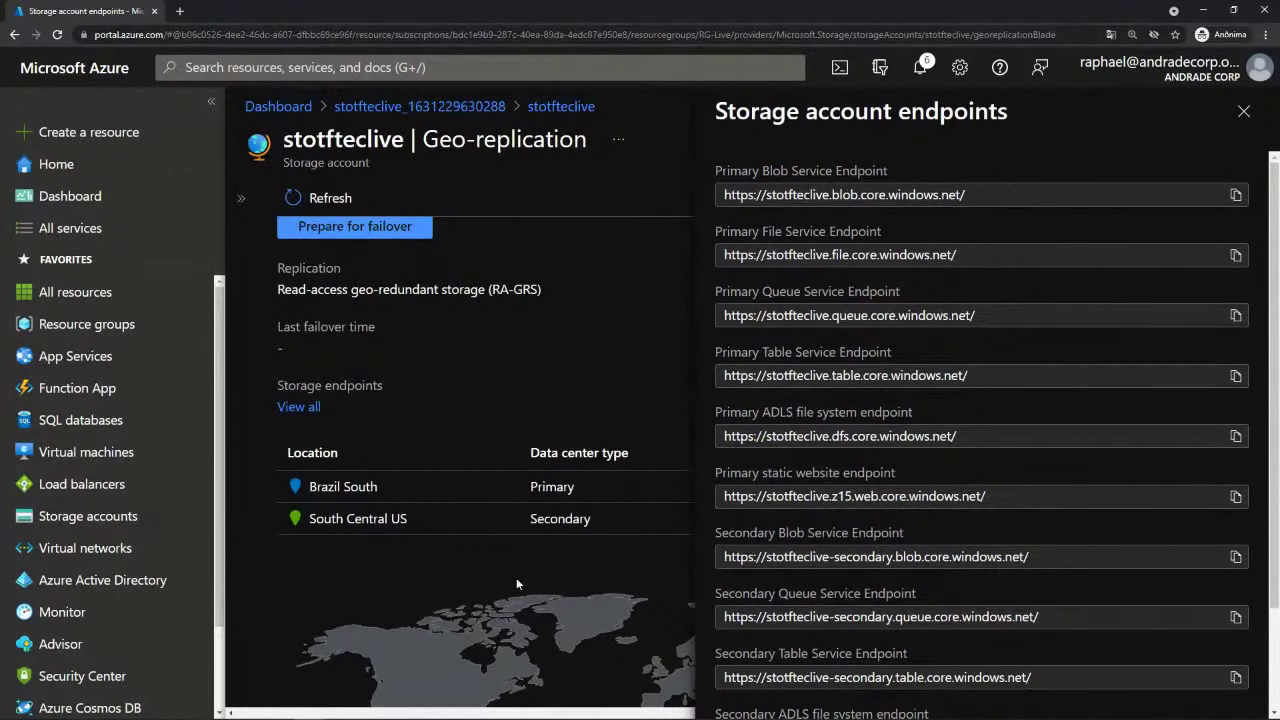
- Switch to the Edge window with the blob image, shrink it beside the portal, and compare its URL with the primary and secondary blob endpoints
{"action": "mouse_move", "coordinate": [405, 705]}
{"action": "left_click", "coordinate": [146, 706]}
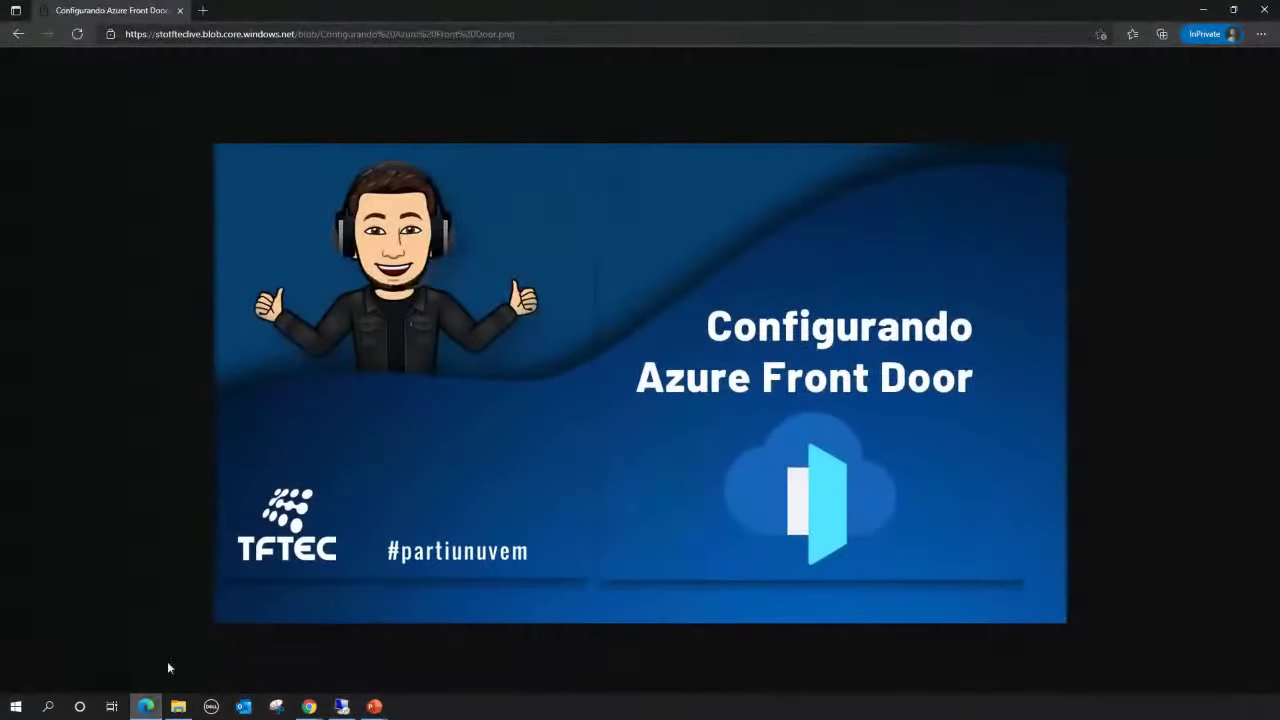
{"action": "left_click_drag", "start_coordinate": [567, 12], "coordinate": [190, 316]}
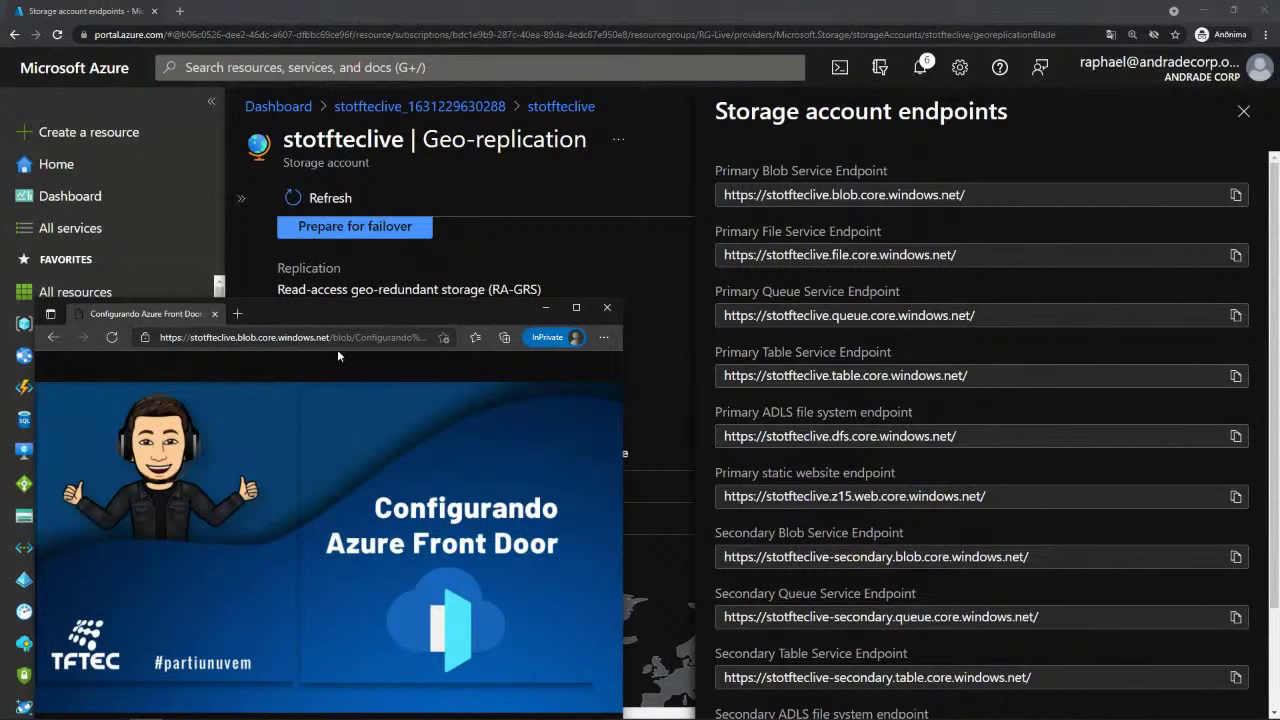
{"action": "mouse_move", "coordinate": [332, 337]}
{"action": "left_mouse_down"}
{"action": "mouse_move", "coordinate": [418, 337]}
{"action": "mouse_move", "coordinate": [310, 337]}
{"action": "left_mouse_up"}
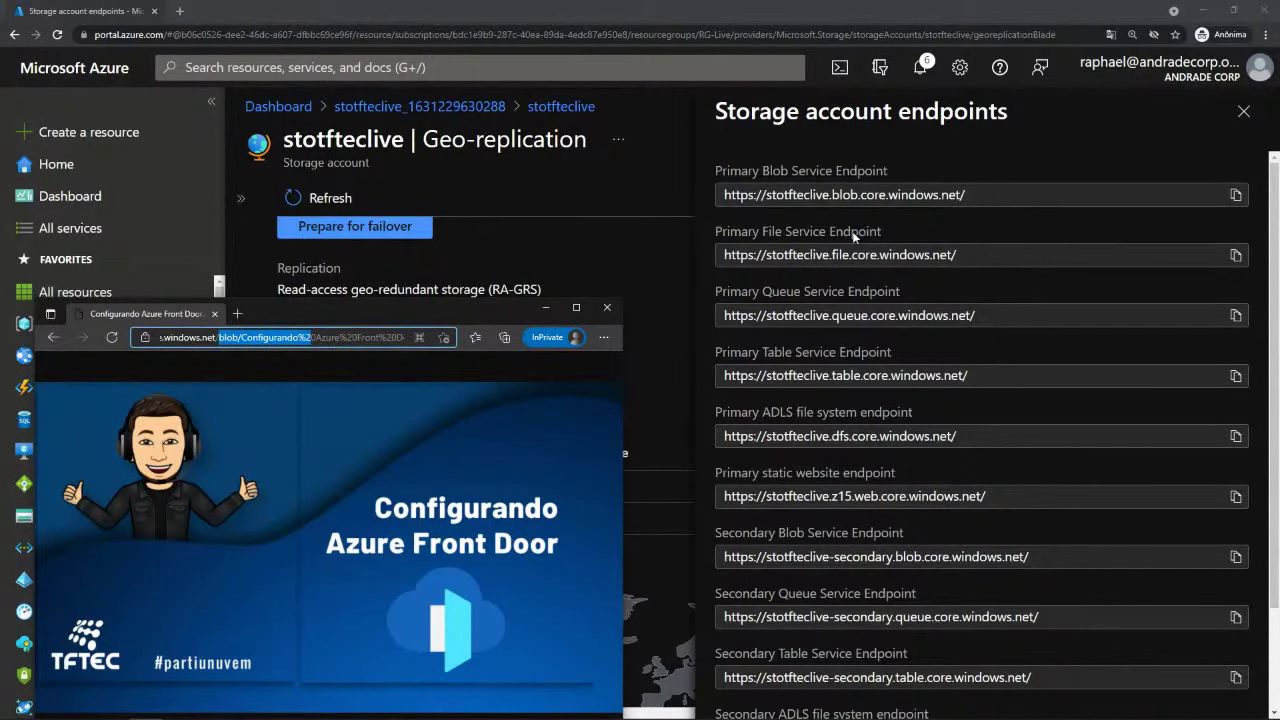
{"action": "scroll", "coordinate": [853, 236], "scroll_direction": "down", "scroll_amount": 2}
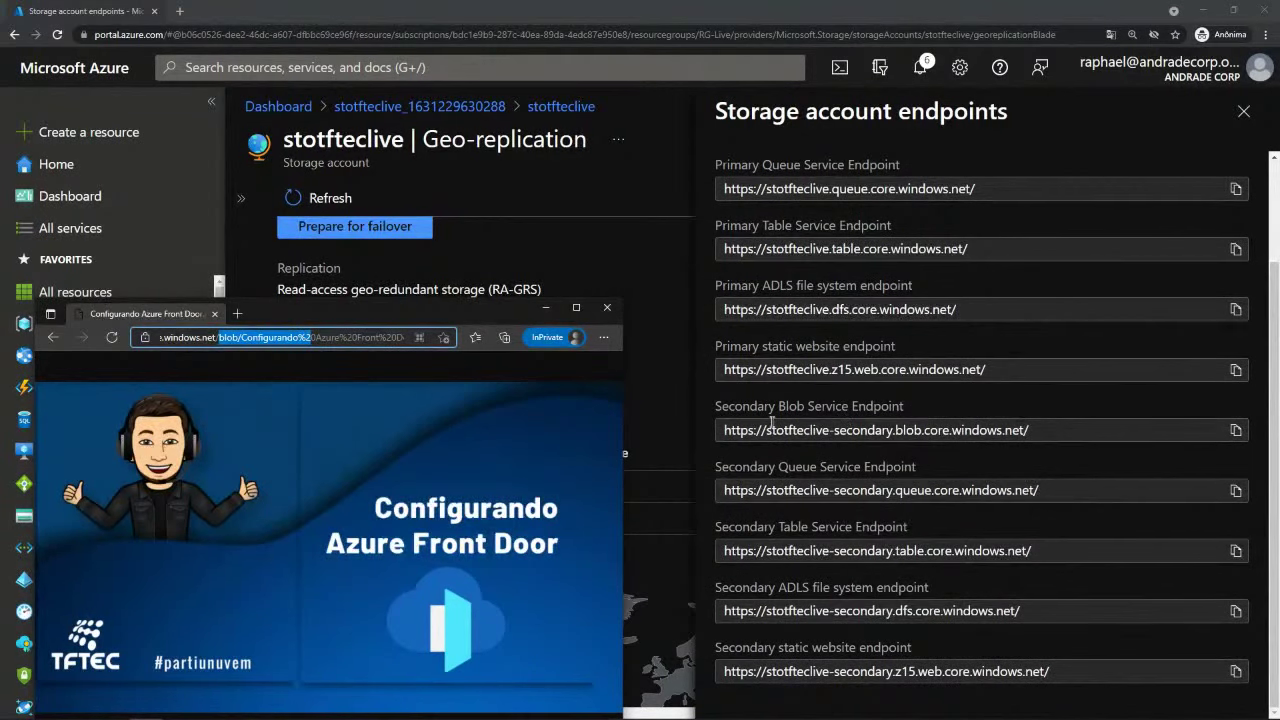
{"action": "left_click_drag", "start_coordinate": [716, 408], "coordinate": [895, 422]}
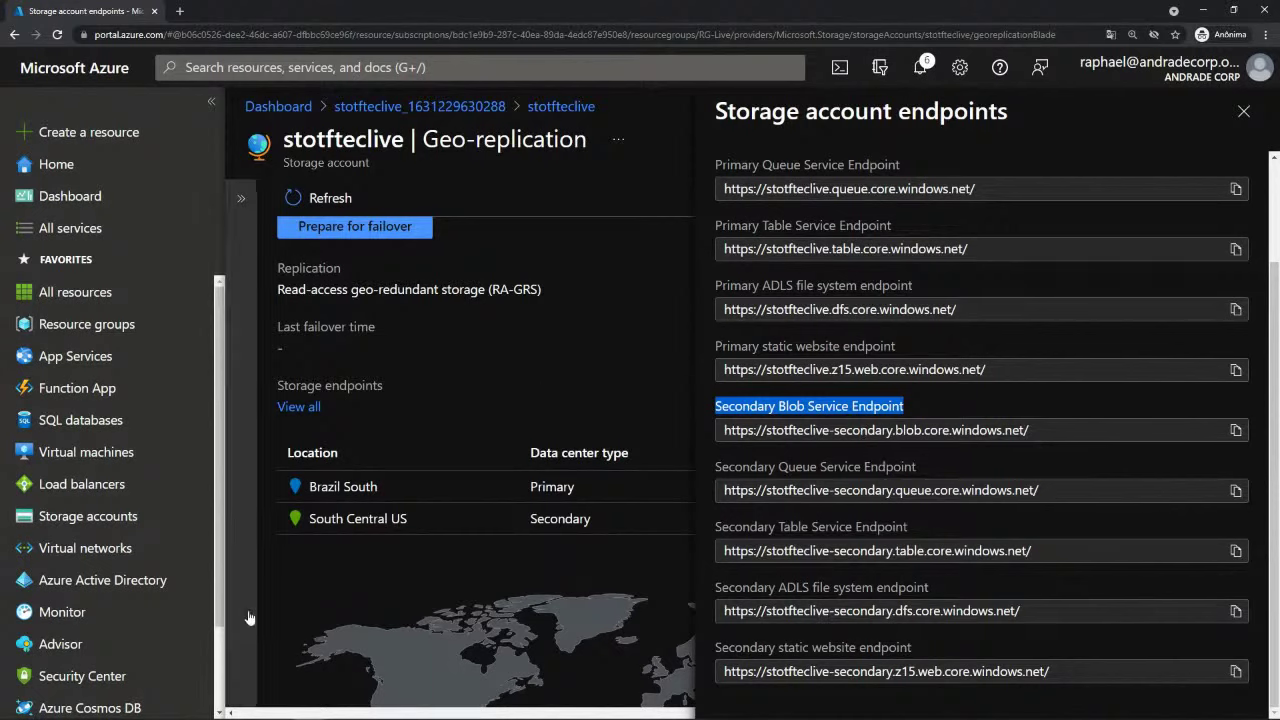
- Copy the blob image's full URL from Edge into a new Notepad document
{"action": "mouse_move", "coordinate": [313, 706]}
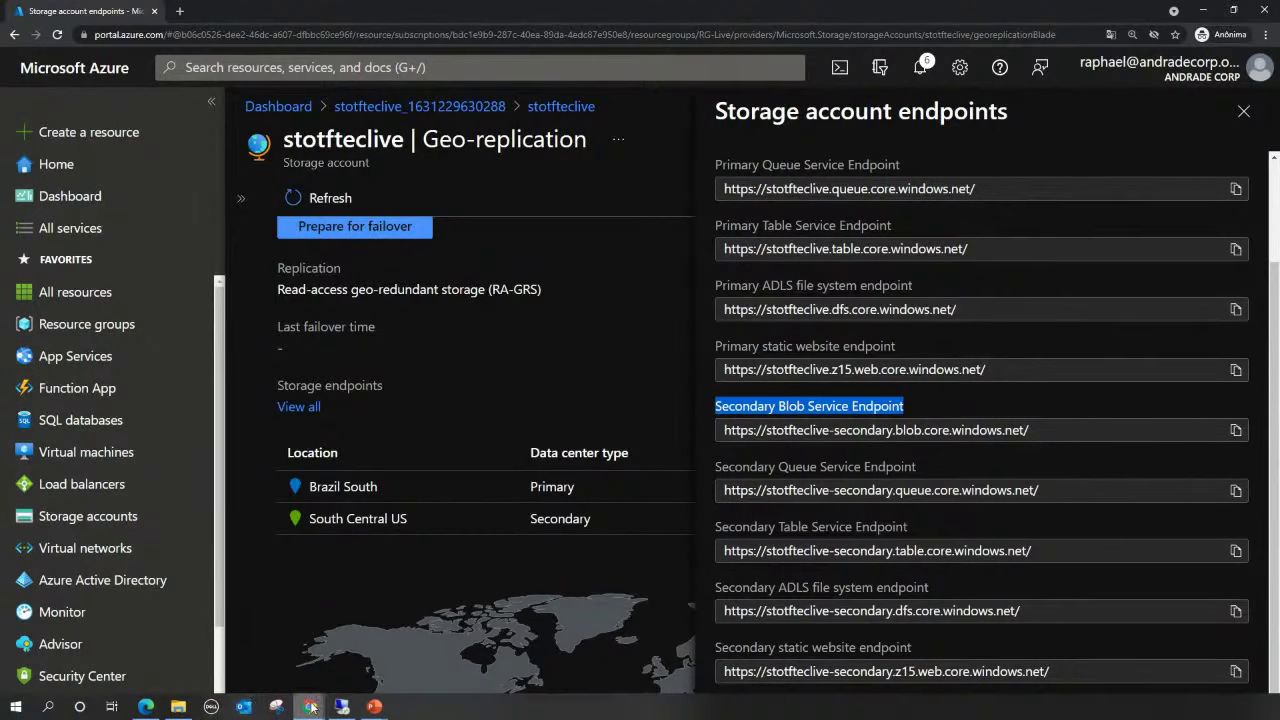
{"action": "left_click", "coordinate": [145, 706]}
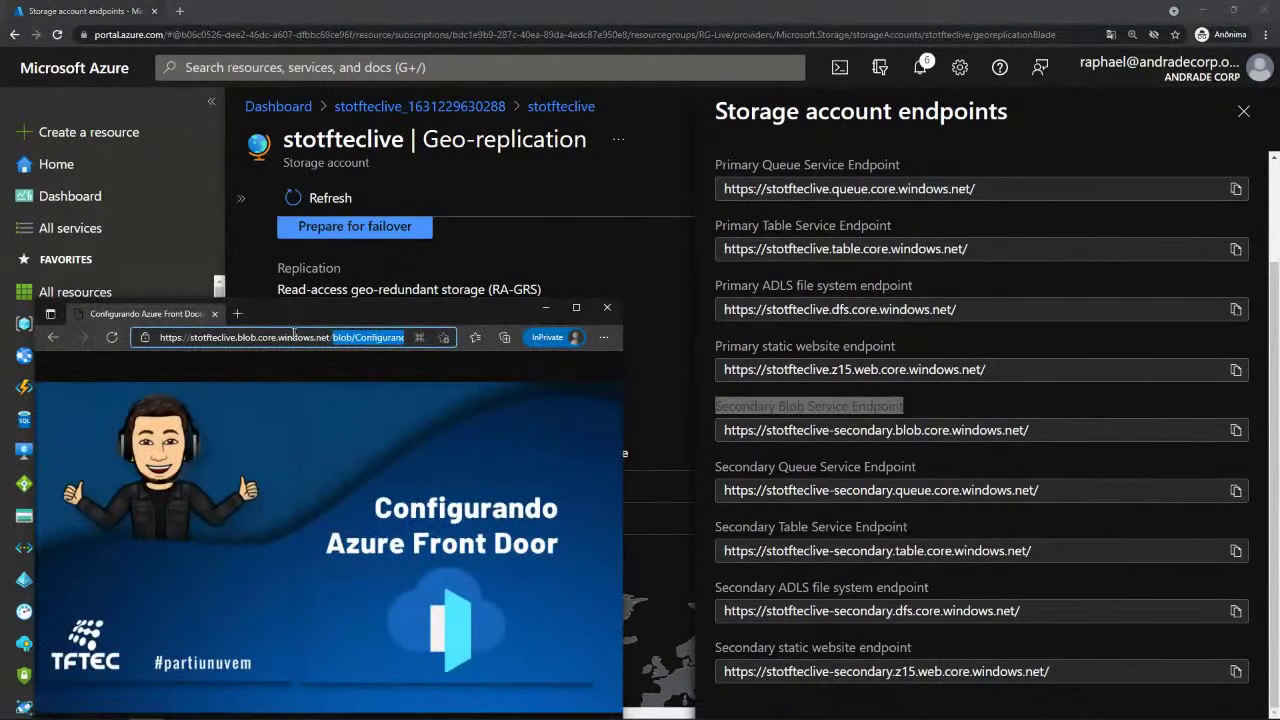
{"action": "left_click", "coordinate": [295, 337]}
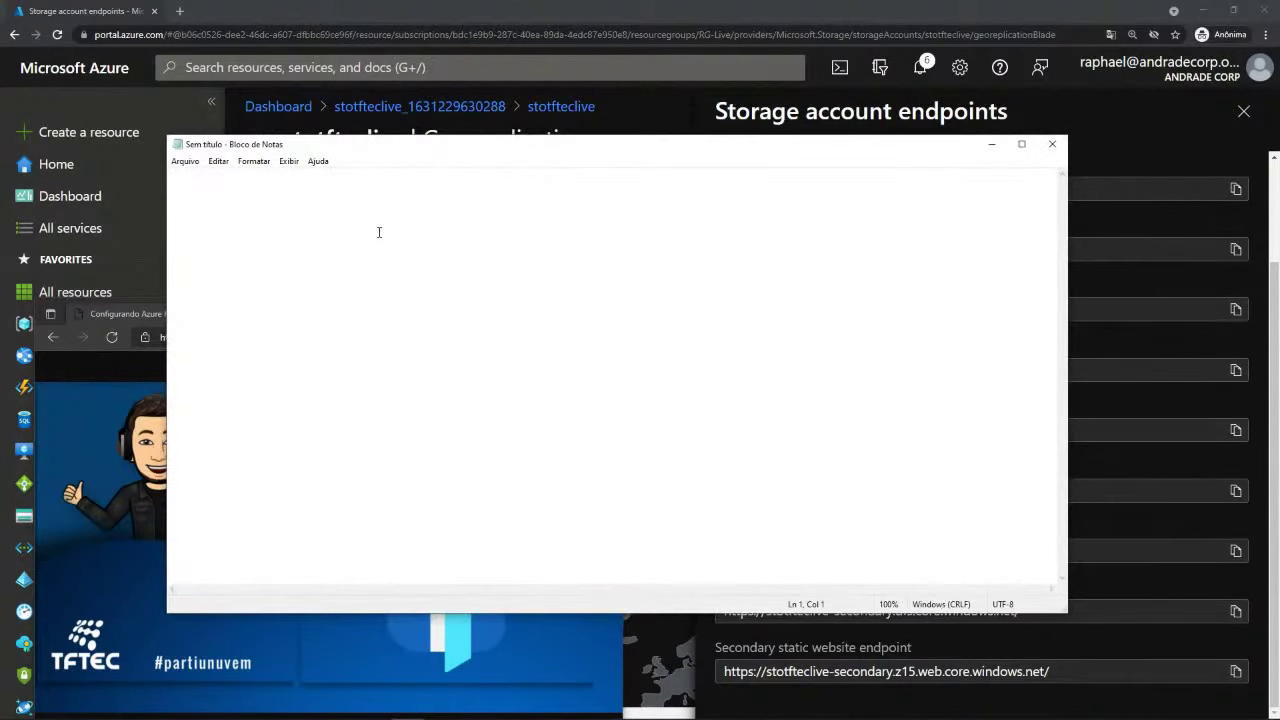
{"action": "type", "text": "https://stotfteclive.blob.core.windows.net/blob/Configurando%20Azure%20Front%20Door.png"}
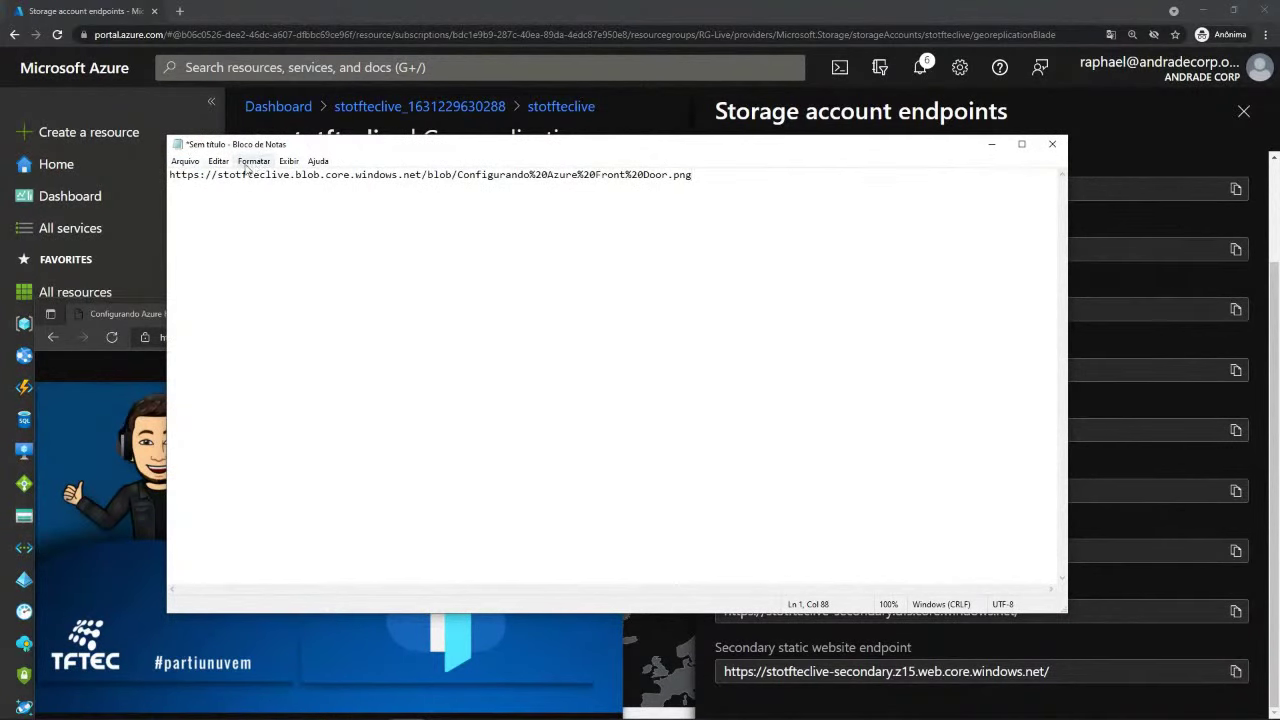
- Set the Notepad font size to 20, keeping Consolas Regular
{"action": "left_click", "coordinate": [253, 161]}
{"action": "left_click", "coordinate": [260, 190]}
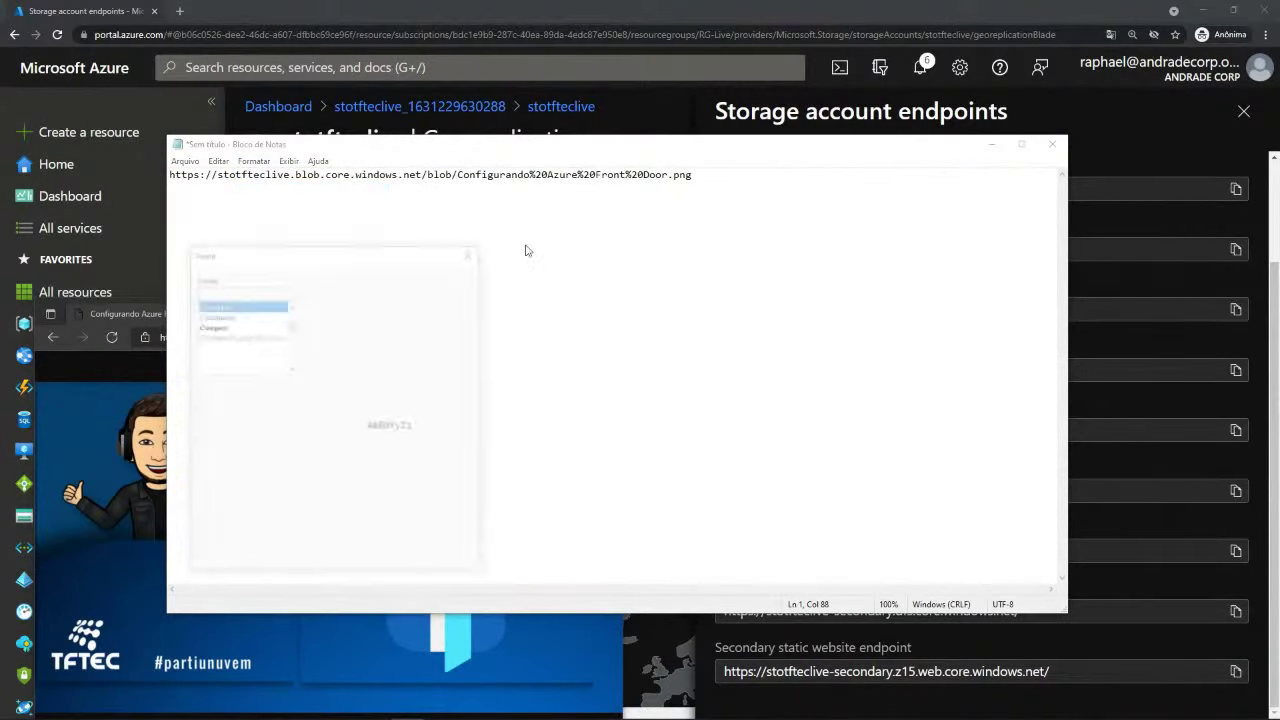
{"action": "left_click", "coordinate": [448, 345]}
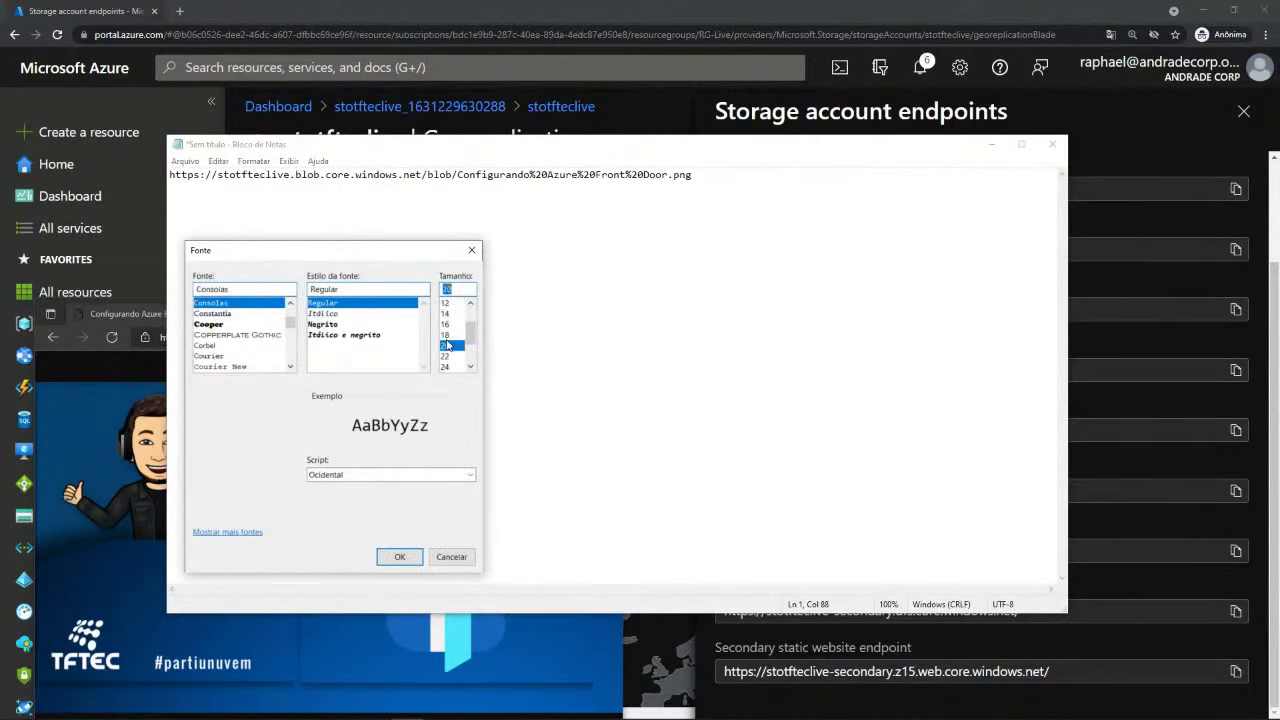
{"action": "left_click", "coordinate": [399, 557]}
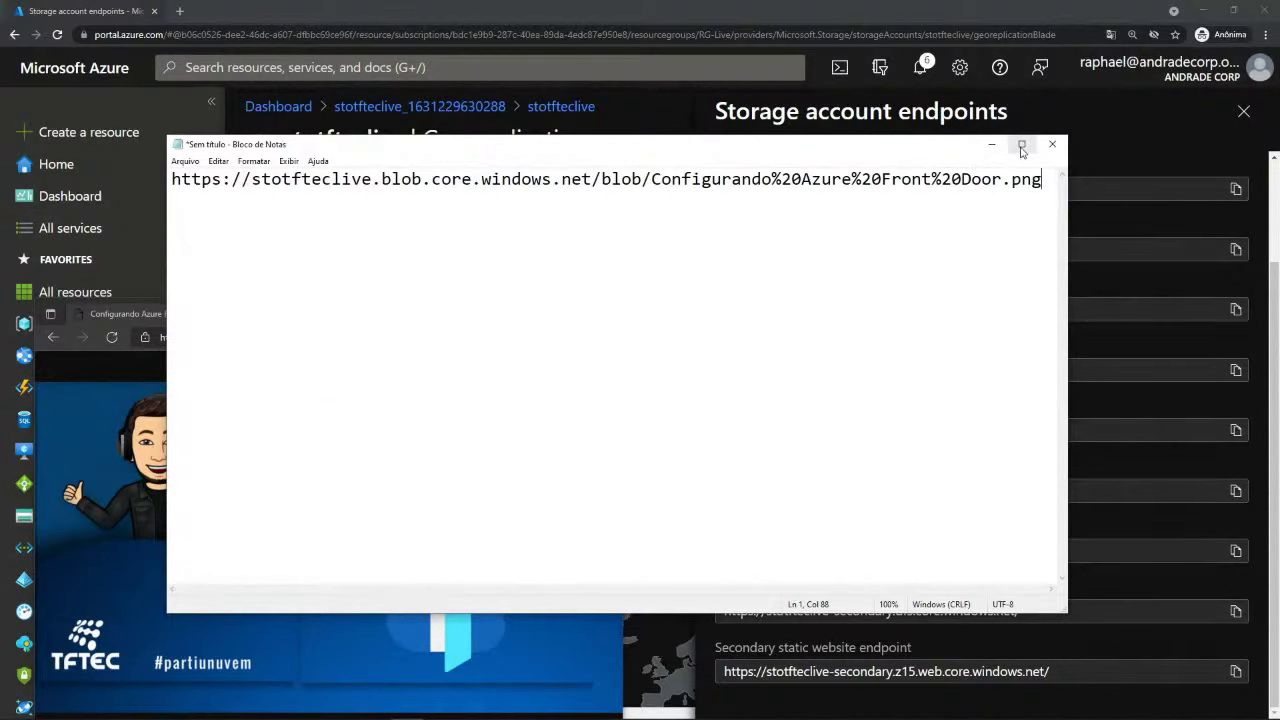
{"action": "left_click", "coordinate": [512, 179]}
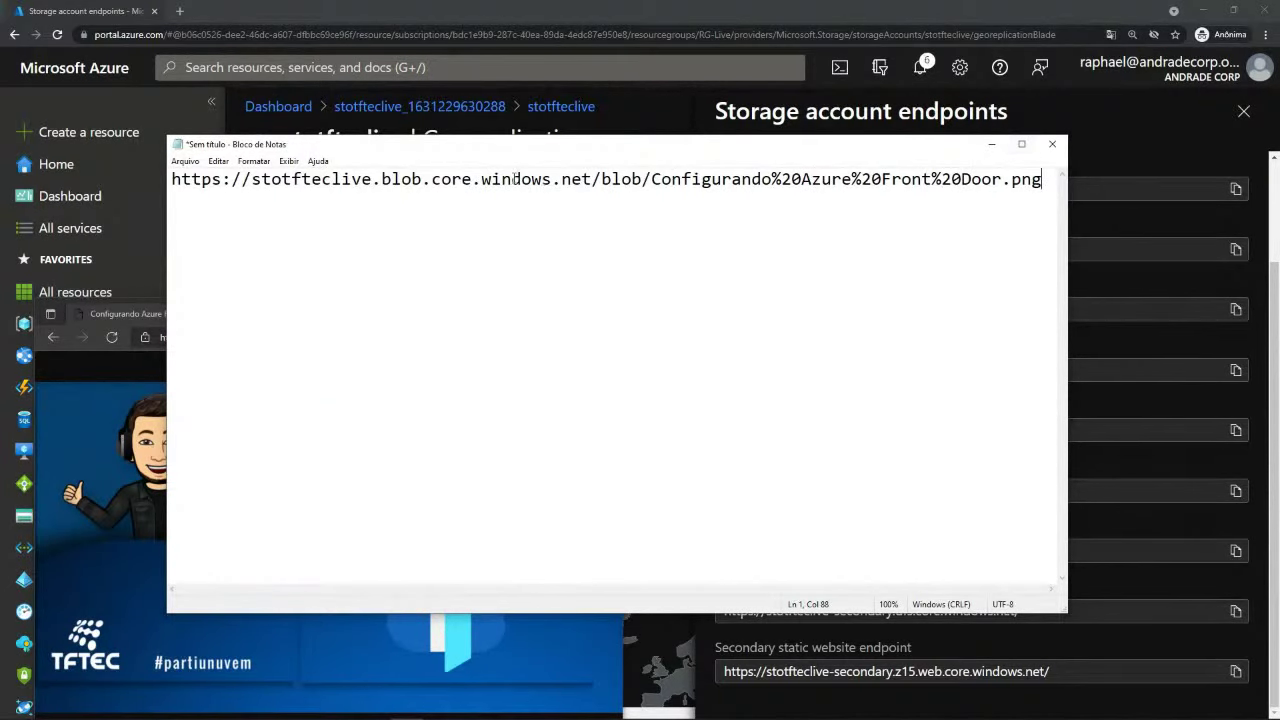
- Copy the Secondary Blob Service Endpoint from the portal and paste it on a new line below the blob's URL in Notepad
{"action": "left_click", "coordinate": [990, 143]}
{"action": "triple_click", "coordinate": [866, 406]}
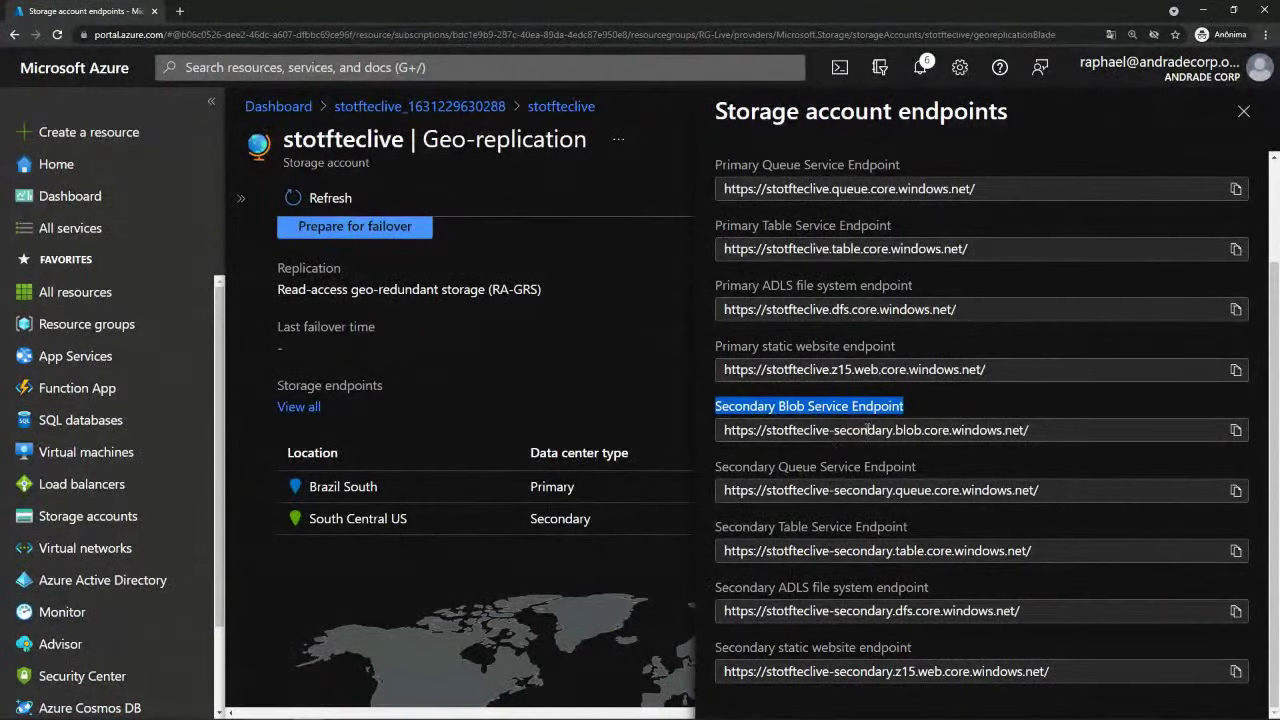
{"action": "left_click", "coordinate": [1237, 431]}
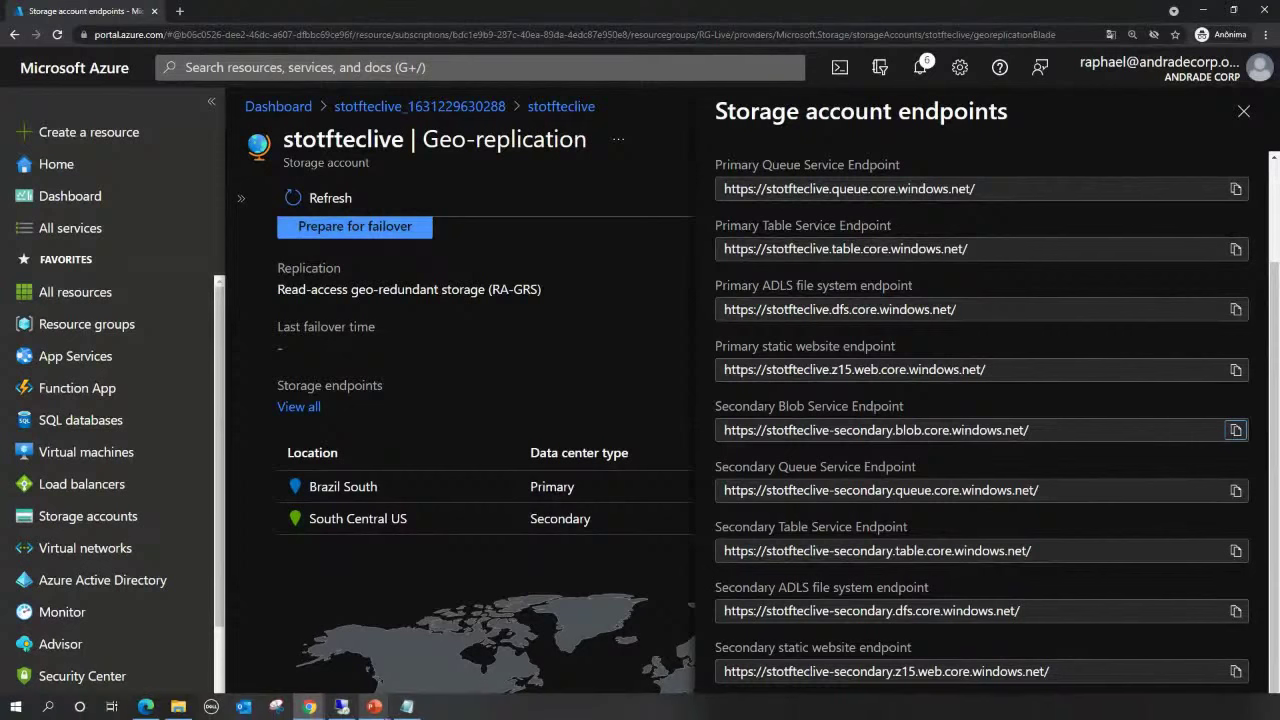
{"action": "left_click", "coordinate": [342, 706]}
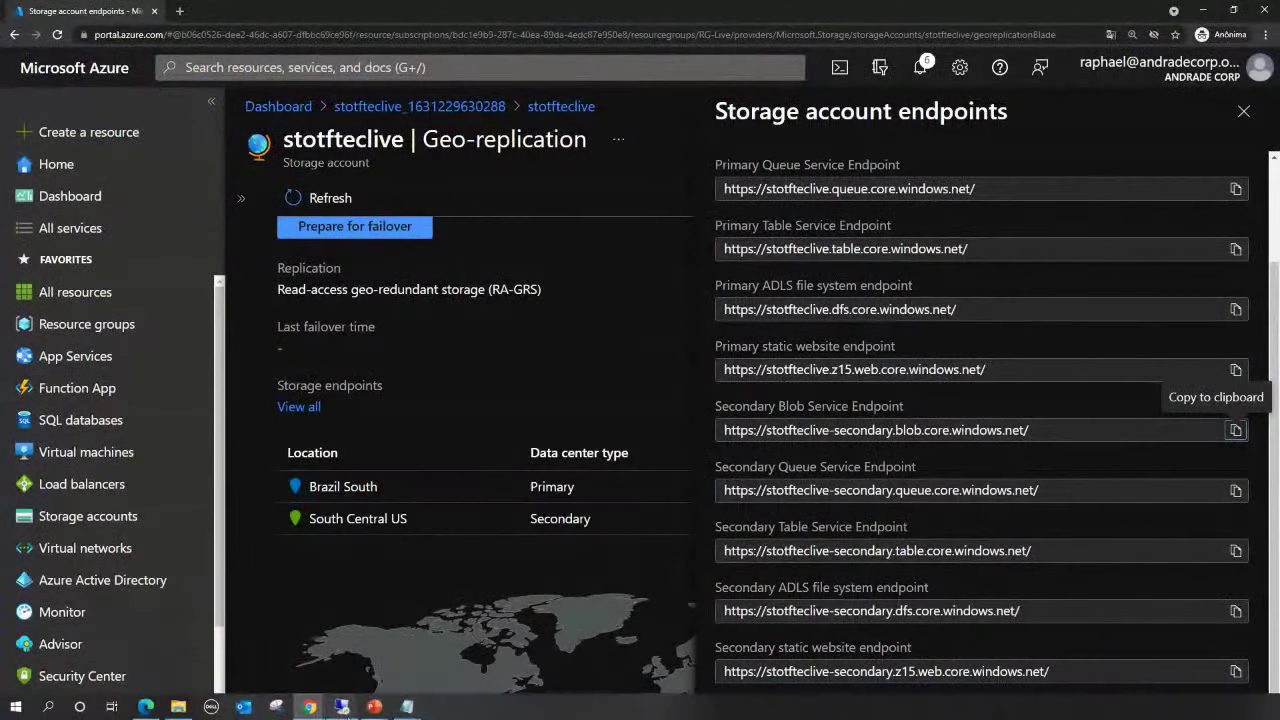
{"action": "left_click", "coordinate": [406, 706]}
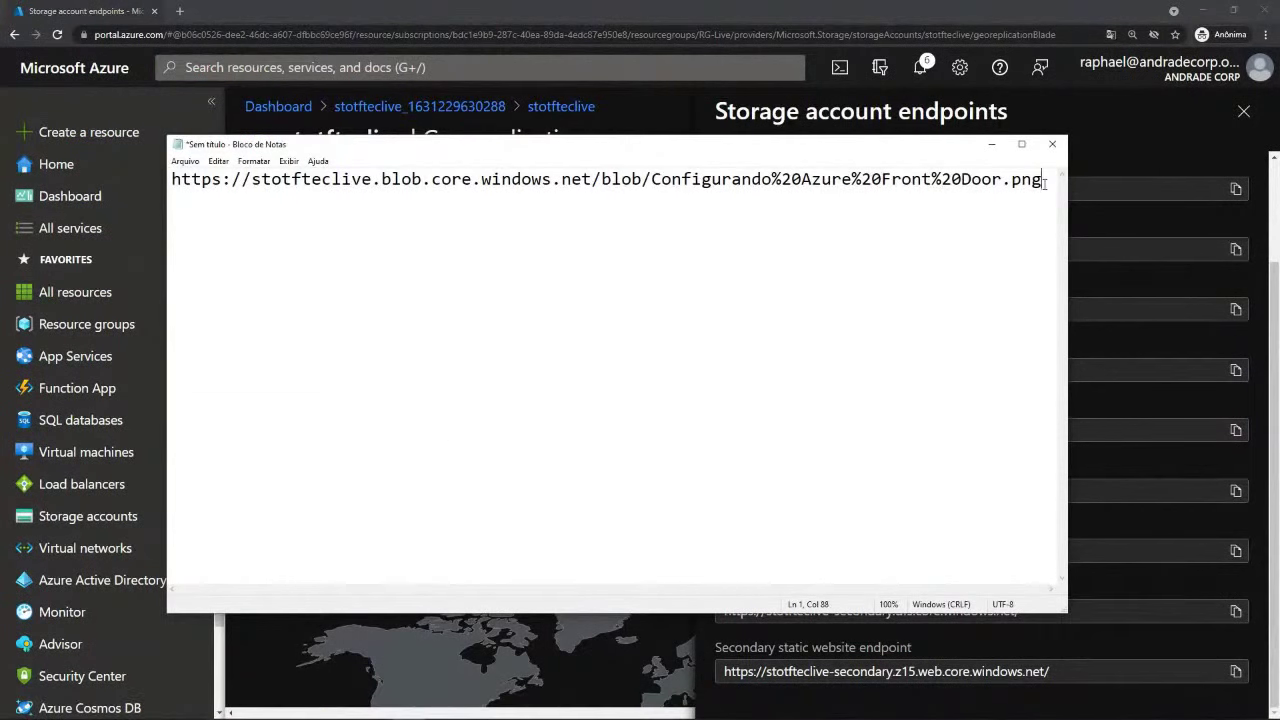
{"action": "key", "text": "Return"}
{"action": "key", "text": "ctrl+v"}
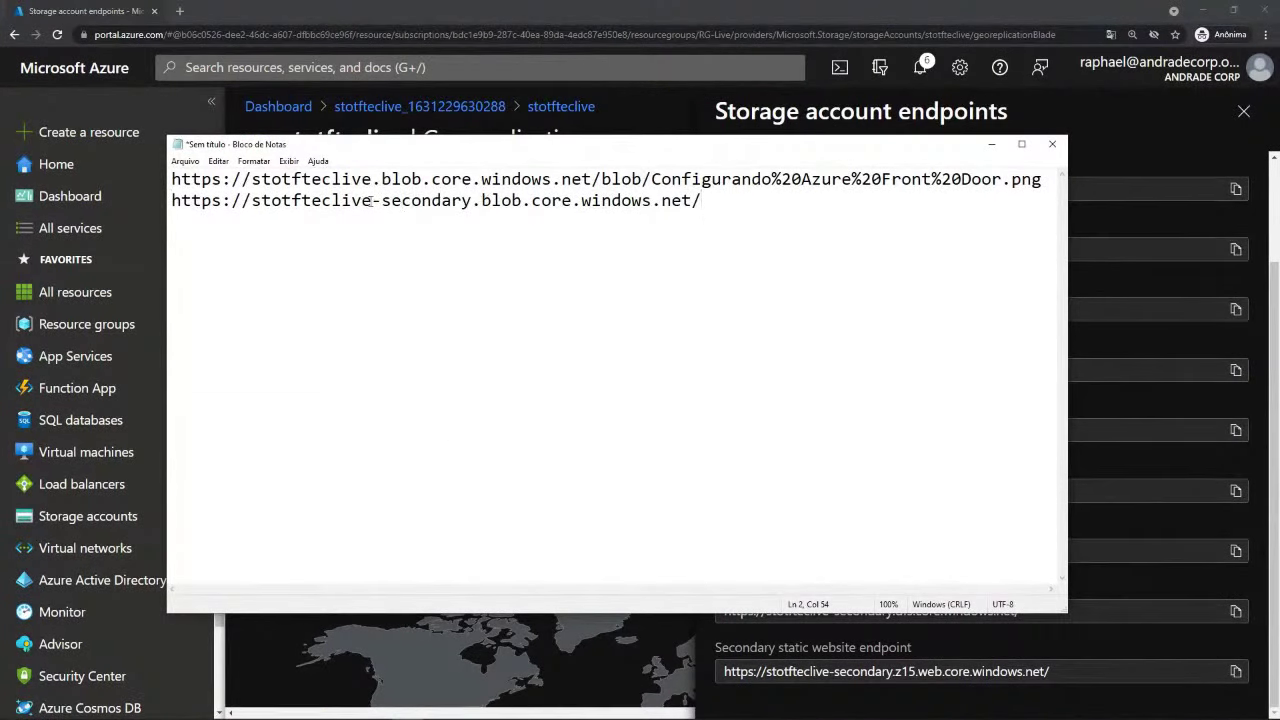
- Append the blob path blob/Configurando%20Azure%20Front%20Door.png from the first line to the secondary endpoint on the second line
{"action": "left_click_drag", "start_coordinate": [371, 200], "coordinate": [471, 201]}
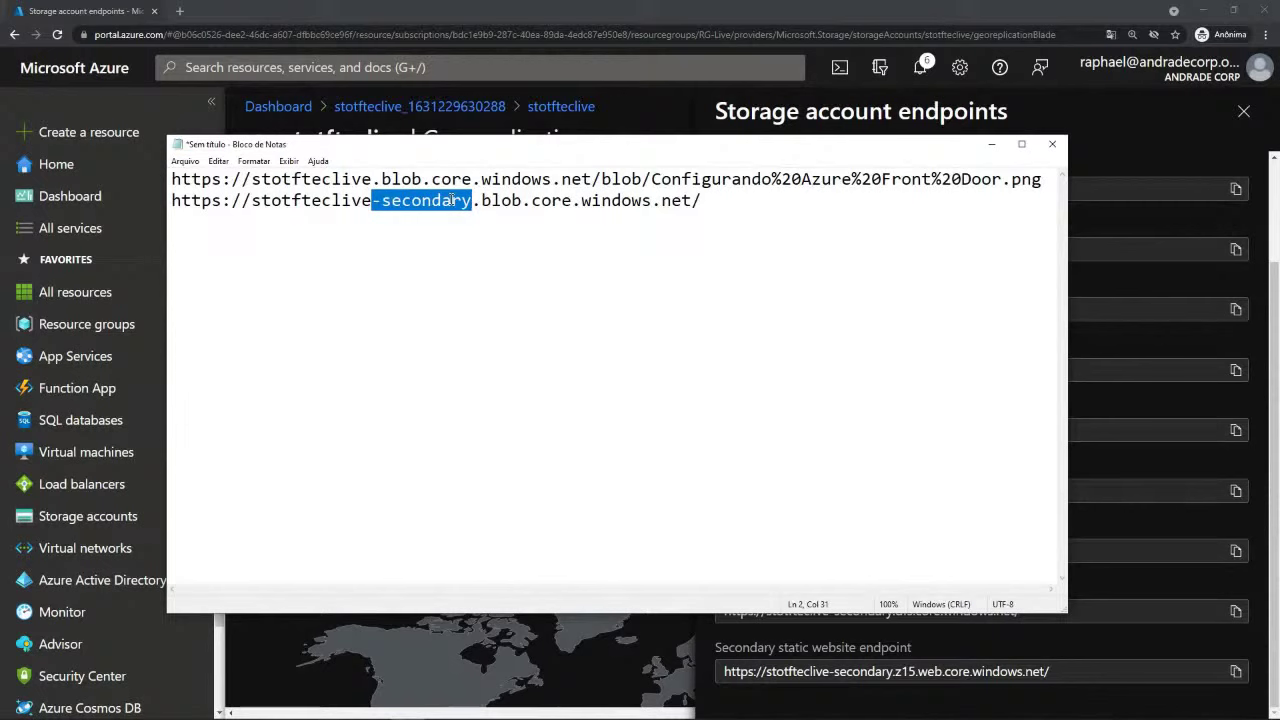
{"action": "left_click", "coordinate": [492, 282]}
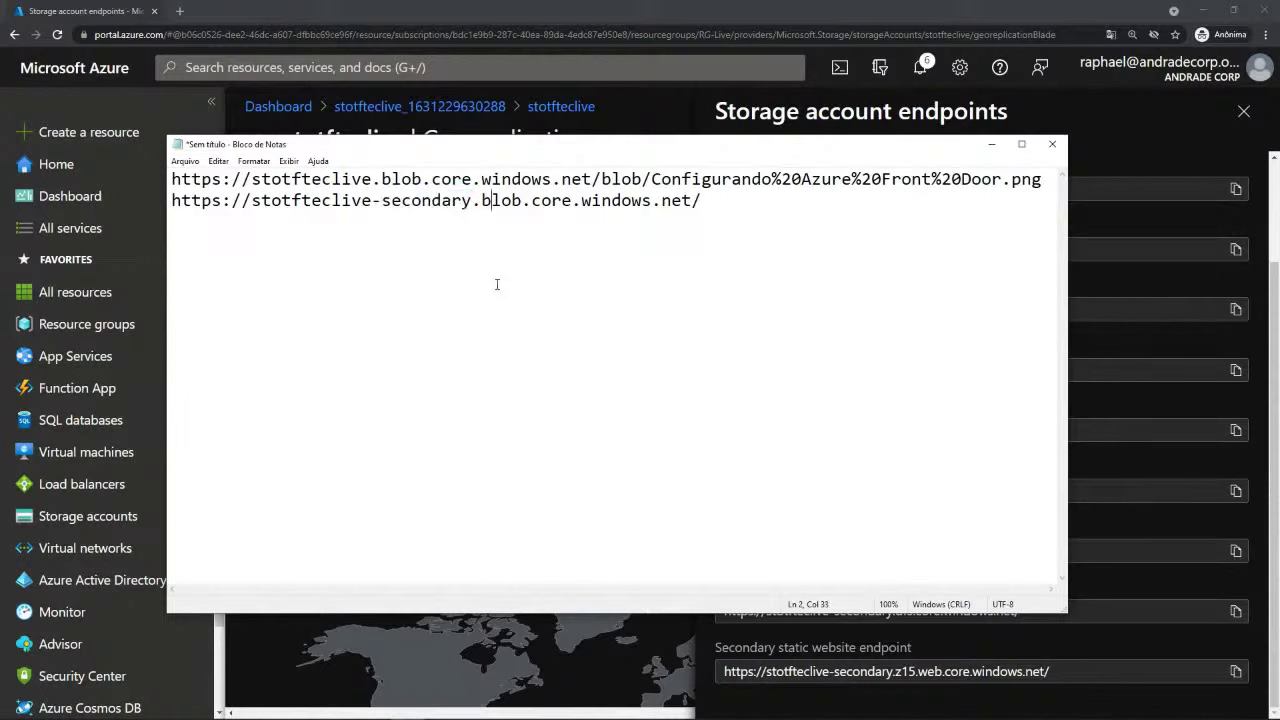
{"action": "left_click_drag", "start_coordinate": [603, 180], "coordinate": [1048, 185]}
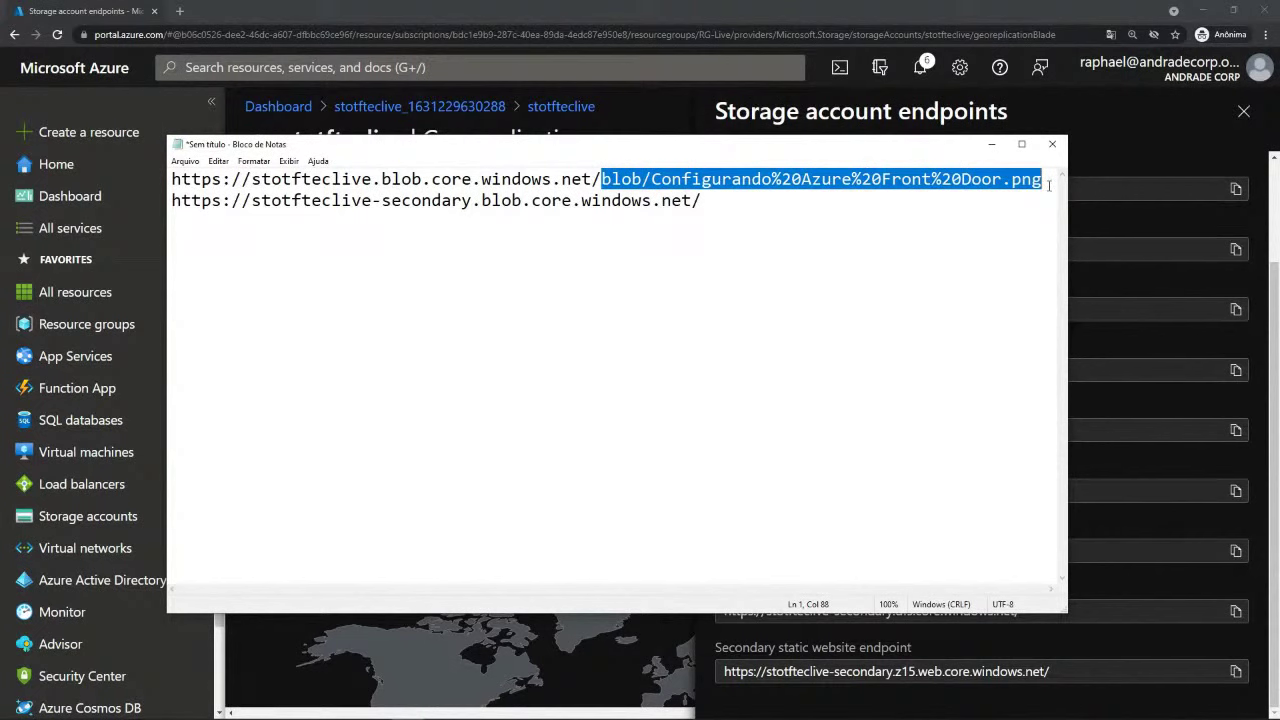
{"action": "left_click", "coordinate": [786, 207]}
{"action": "key", "text": "ctrl+v"}
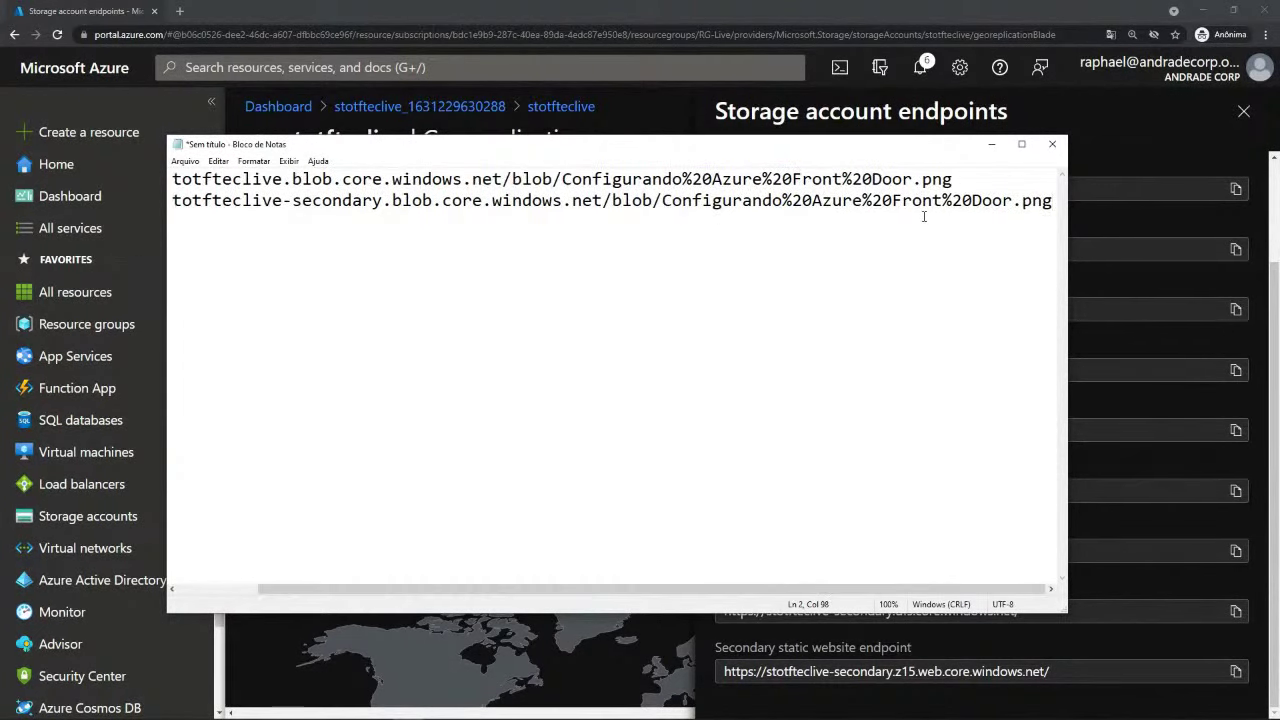
- Copy the full secondary blob URL from Notepad, maximize the Edge window, open the URL in a new tab, and inspect its secondary host address
{"action": "key", "text": "shift+Home"}
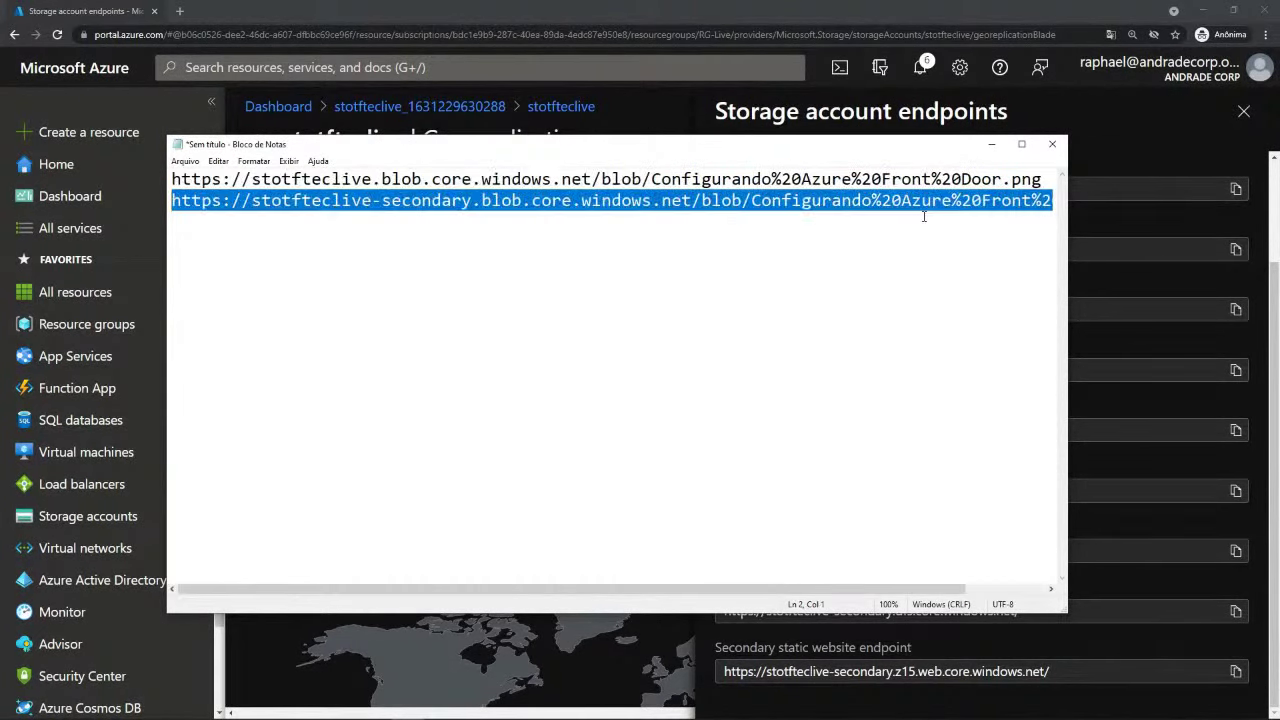
{"action": "left_click", "coordinate": [991, 144]}
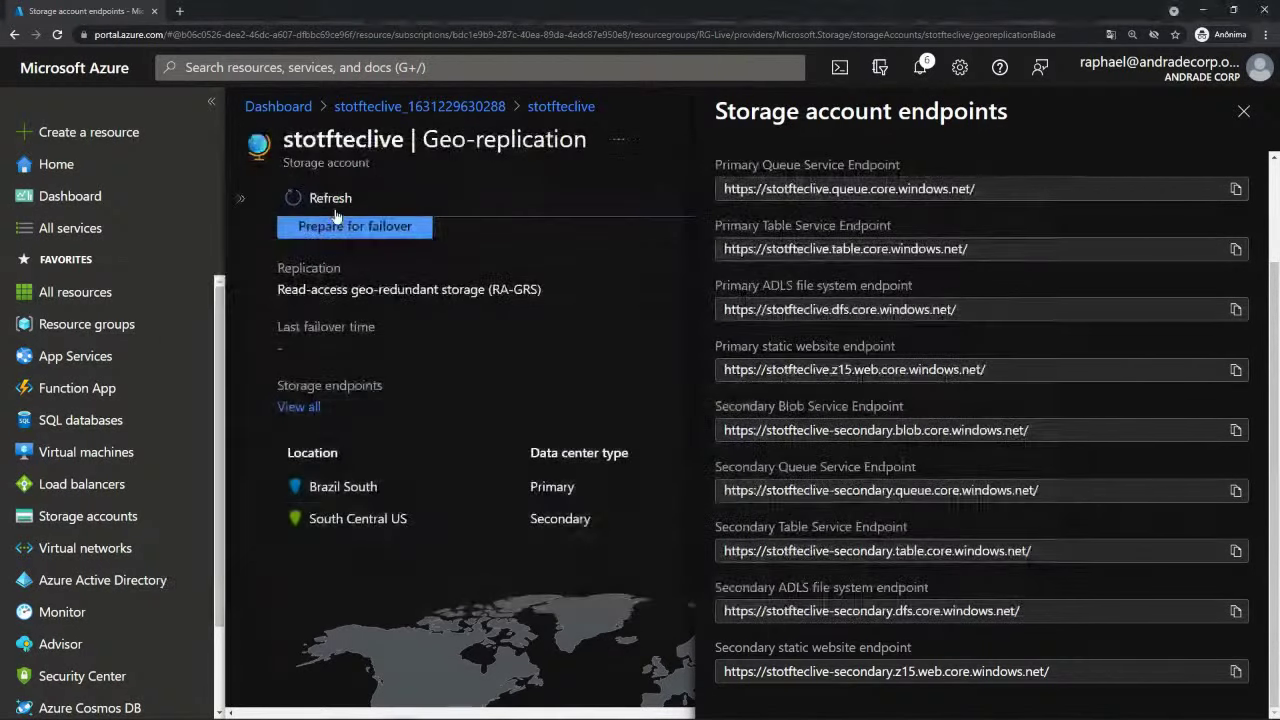
{"action": "left_click", "coordinate": [146, 706]}
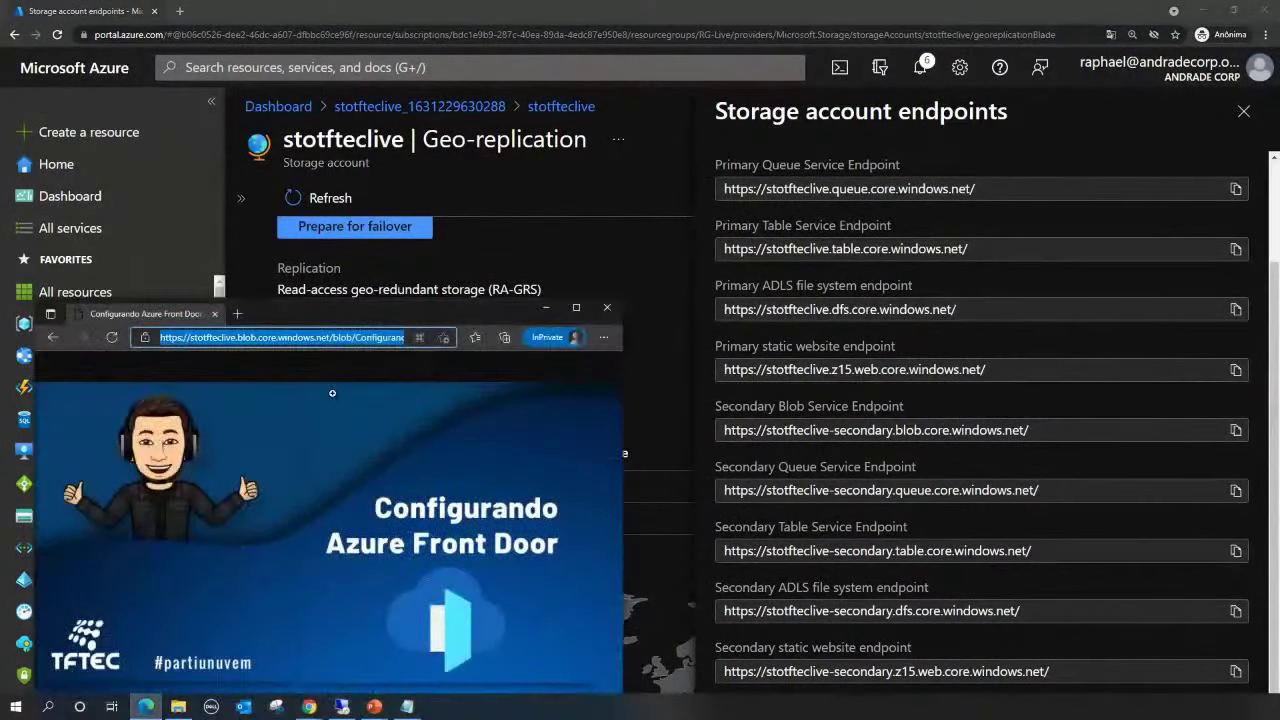
{"action": "left_click", "coordinate": [576, 307]}
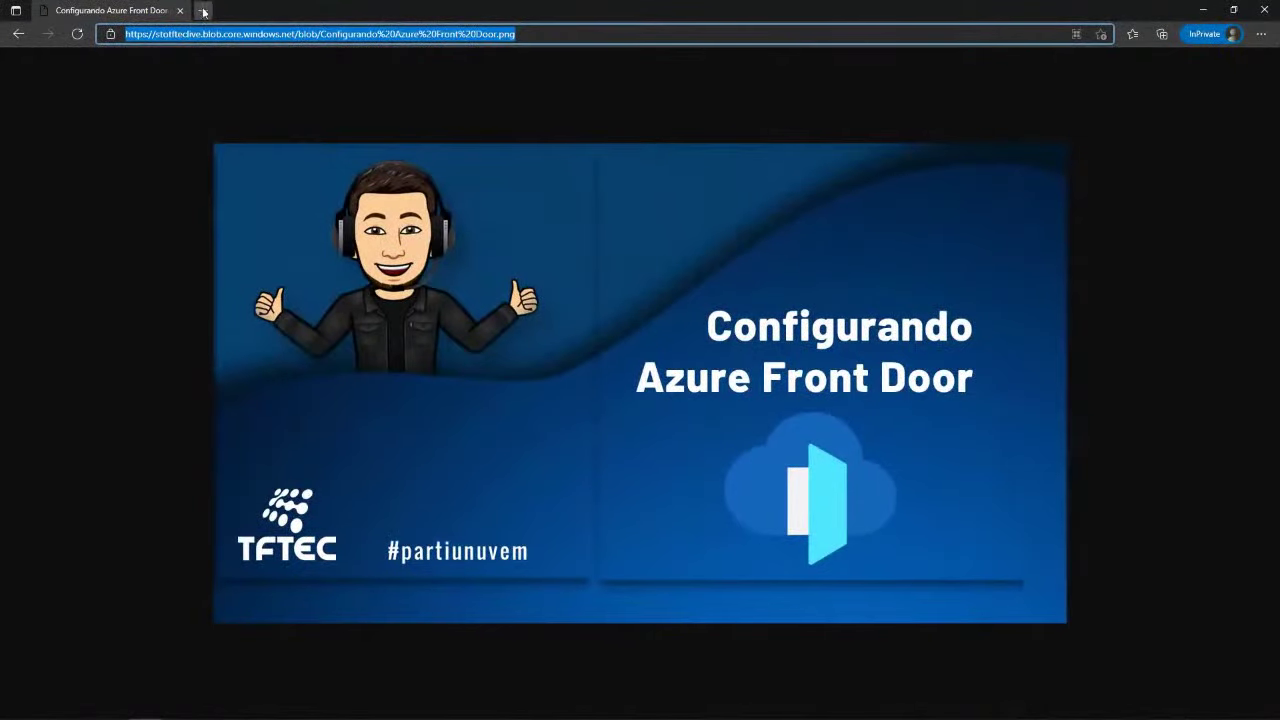
{"action": "left_click", "coordinate": [203, 12]}
{"action": "type", "text": "https://stotftecive-secondary.blob.core.windows.net/blob/Configurando%20Azure%20Front%20Door.png"}
{"action": "key", "text": "Return"}
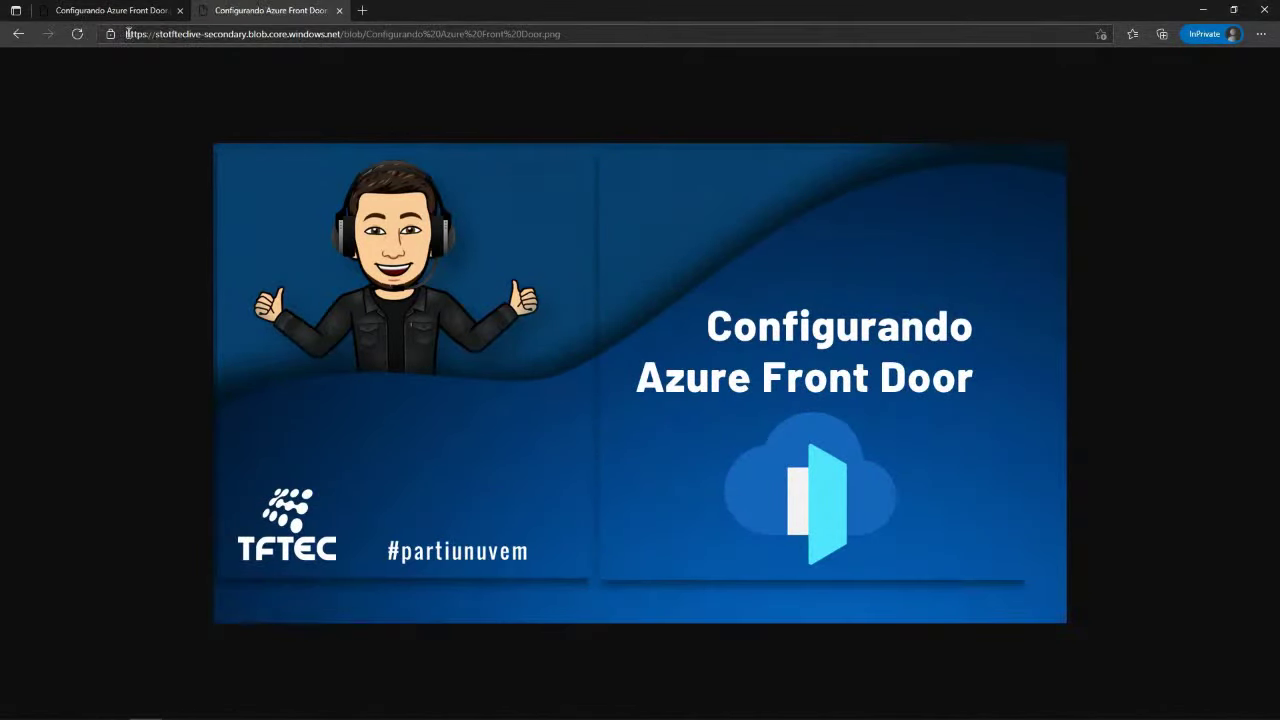
{"action": "left_click_drag", "start_coordinate": [123, 34], "coordinate": [337, 33]}
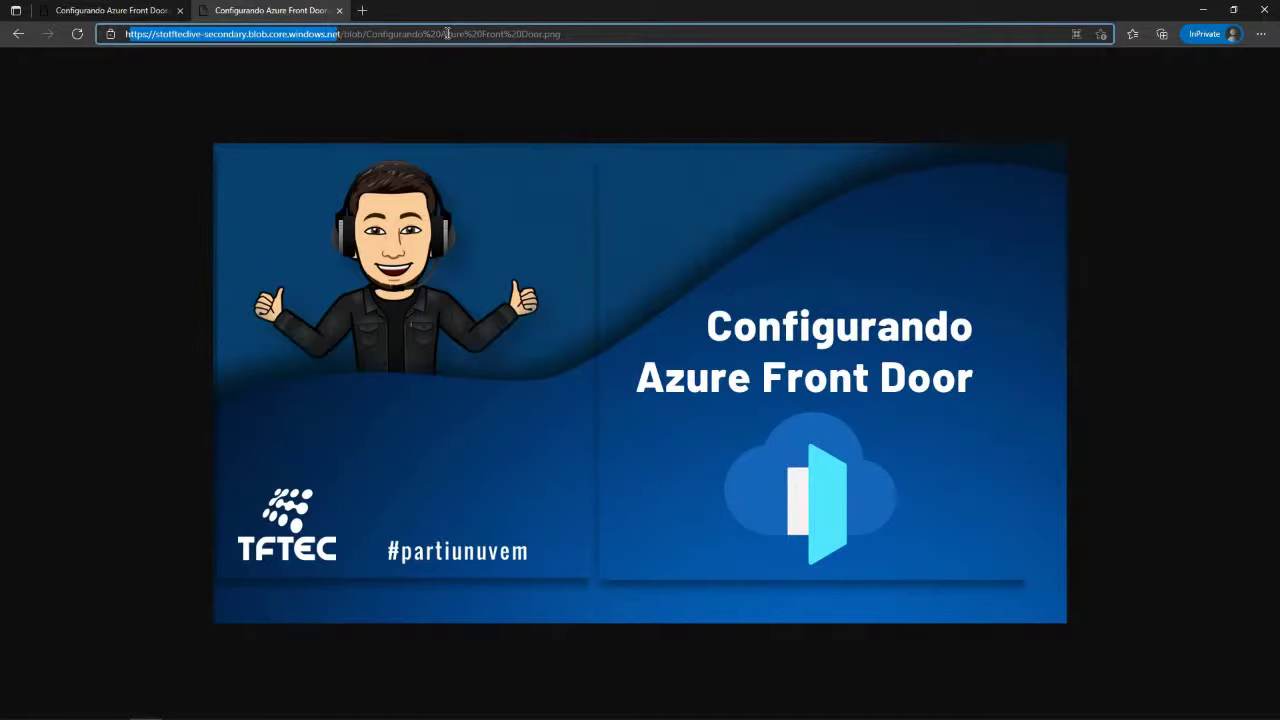
{"action": "left_click", "coordinate": [589, 35]}
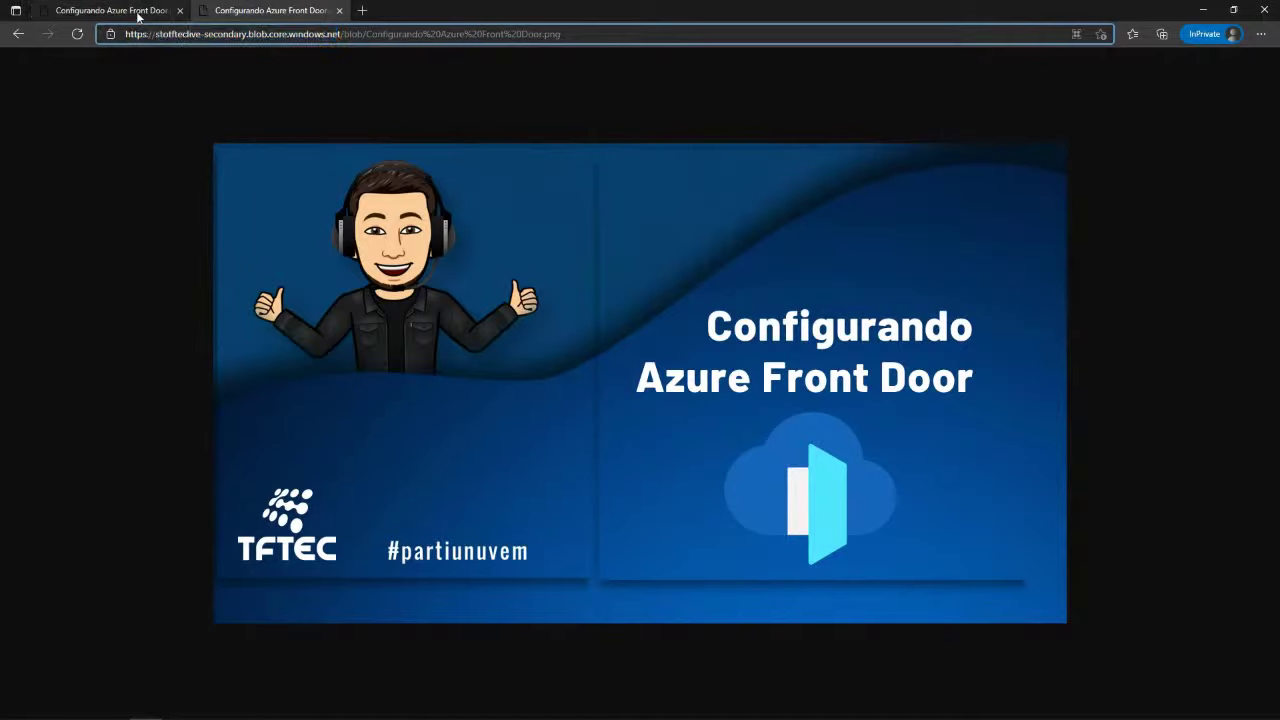
- Return to the Azure portal, review the primary and secondary service endpoints of stotfteclive, and close the endpoints list
{"action": "left_click", "coordinate": [1200, 8]}
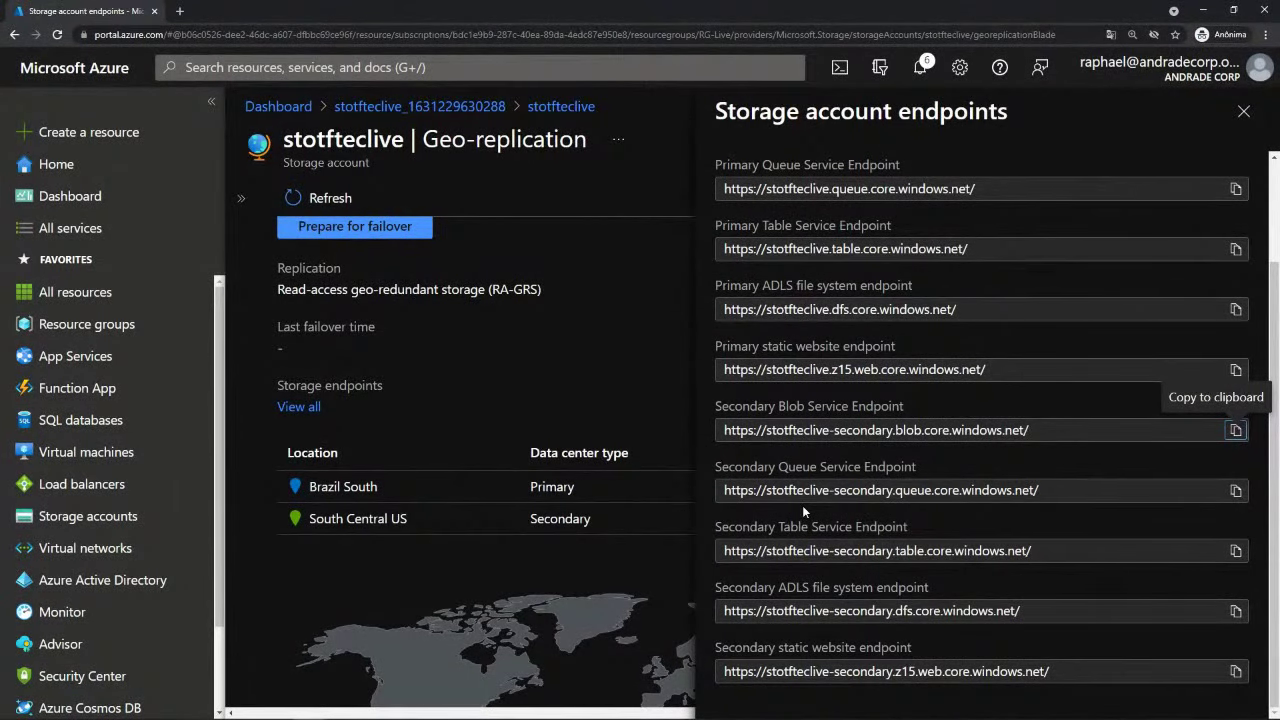
{"action": "left_click_drag", "start_coordinate": [731, 429], "coordinate": [1046, 426]}
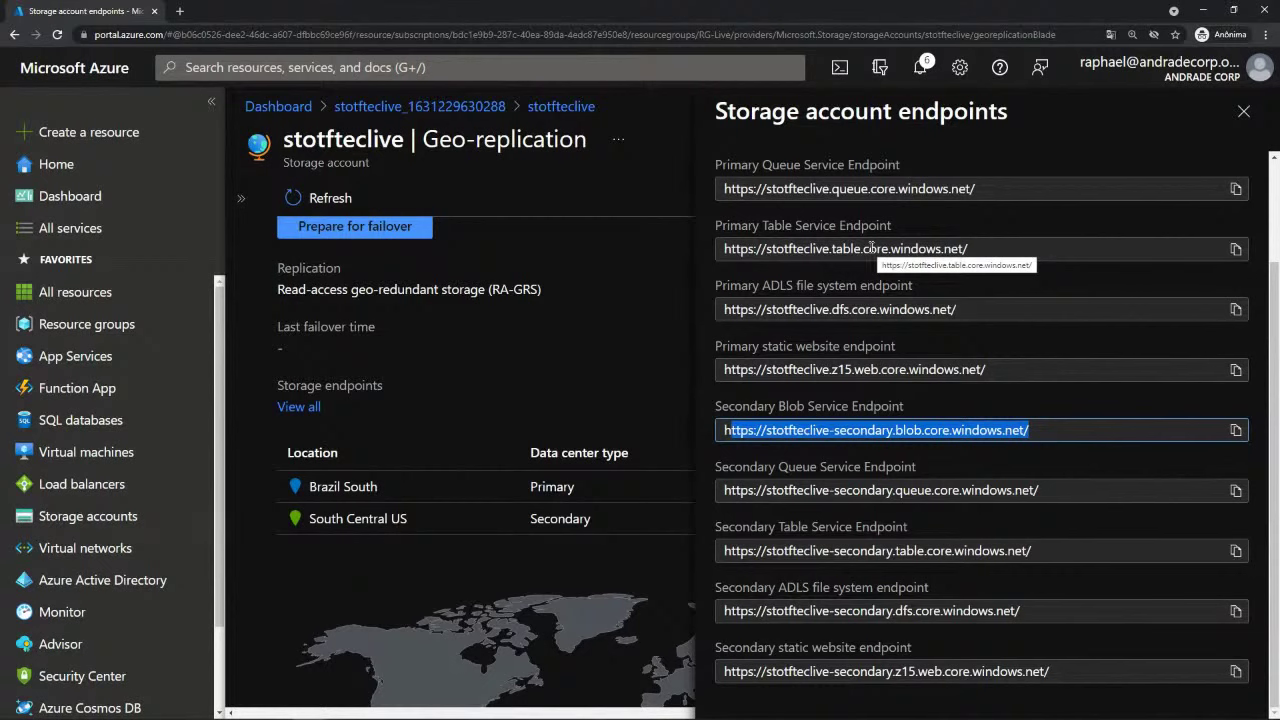
{"action": "left_click", "coordinate": [1058, 435]}
{"action": "scroll", "coordinate": [885, 288], "scroll_direction": "up", "scroll_amount": 1}
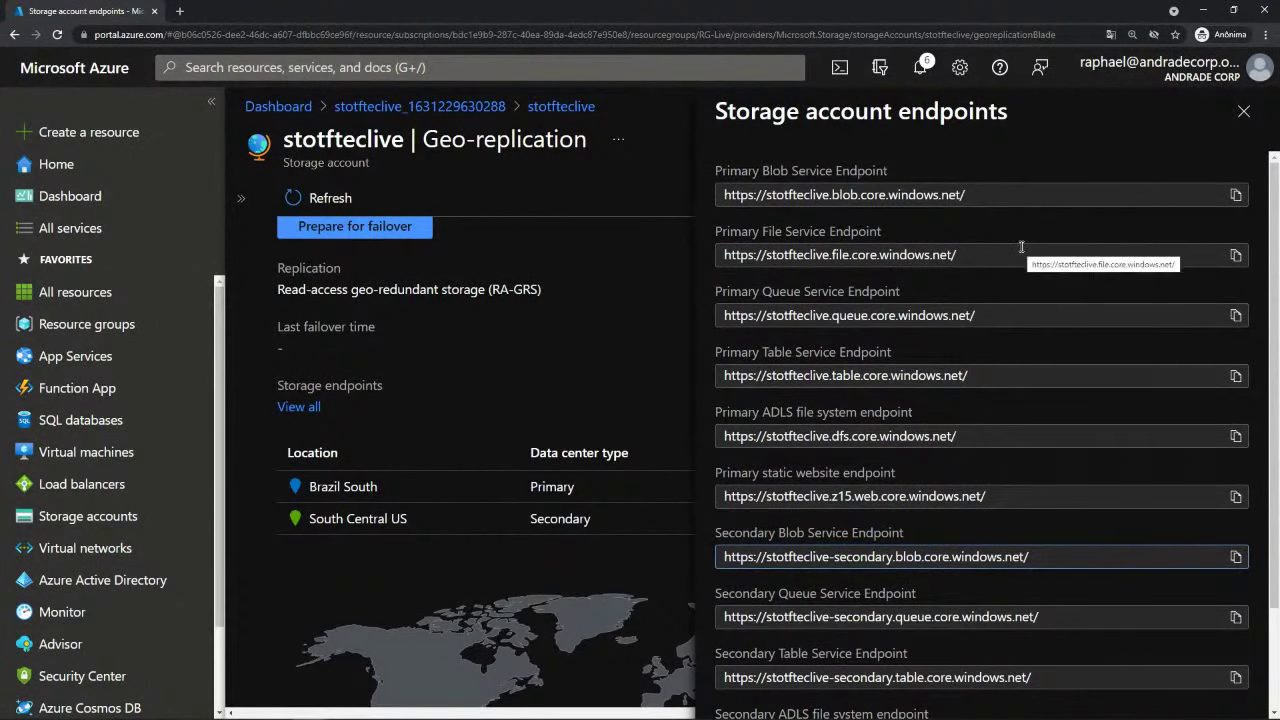
{"action": "left_click", "coordinate": [1243, 111]}
{"action": "scroll", "coordinate": [626, 505], "scroll_direction": "up", "scroll_amount": 1}
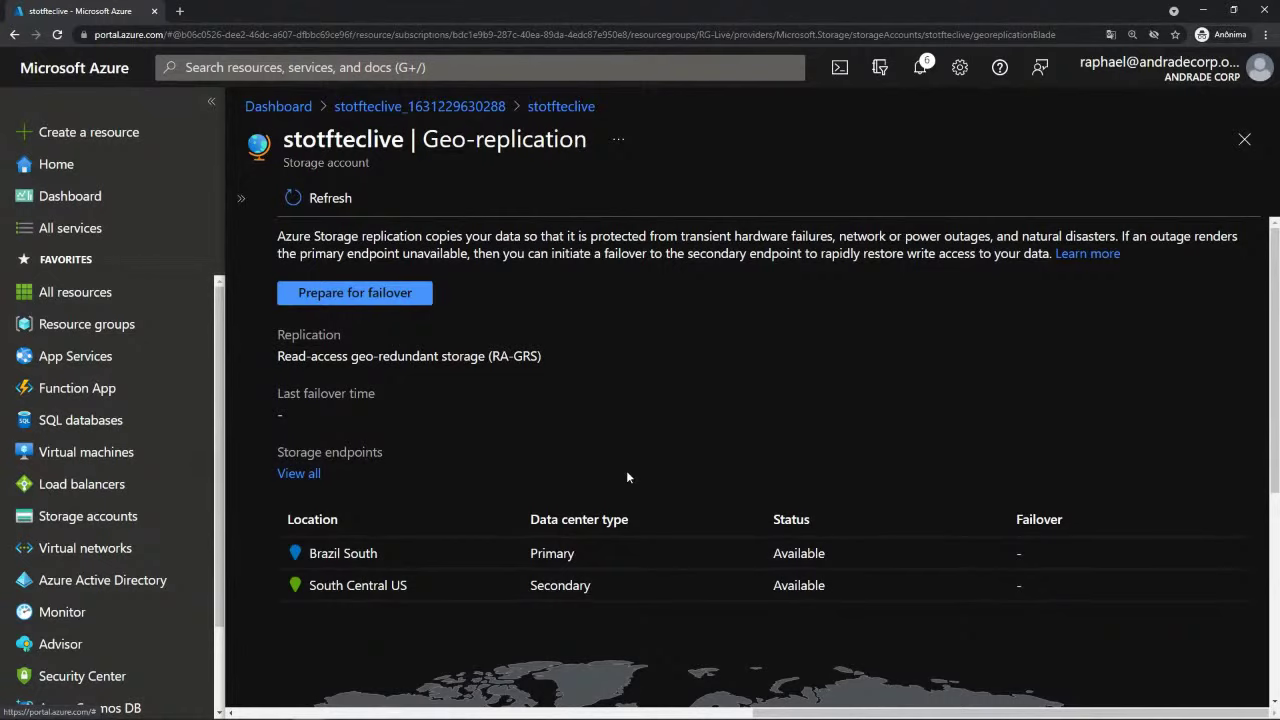
- Switch to the remote desktop session, minimize the PowerShell window beside the mounted share, and return to the Azure portal
{"action": "left_click", "coordinate": [375, 707]}
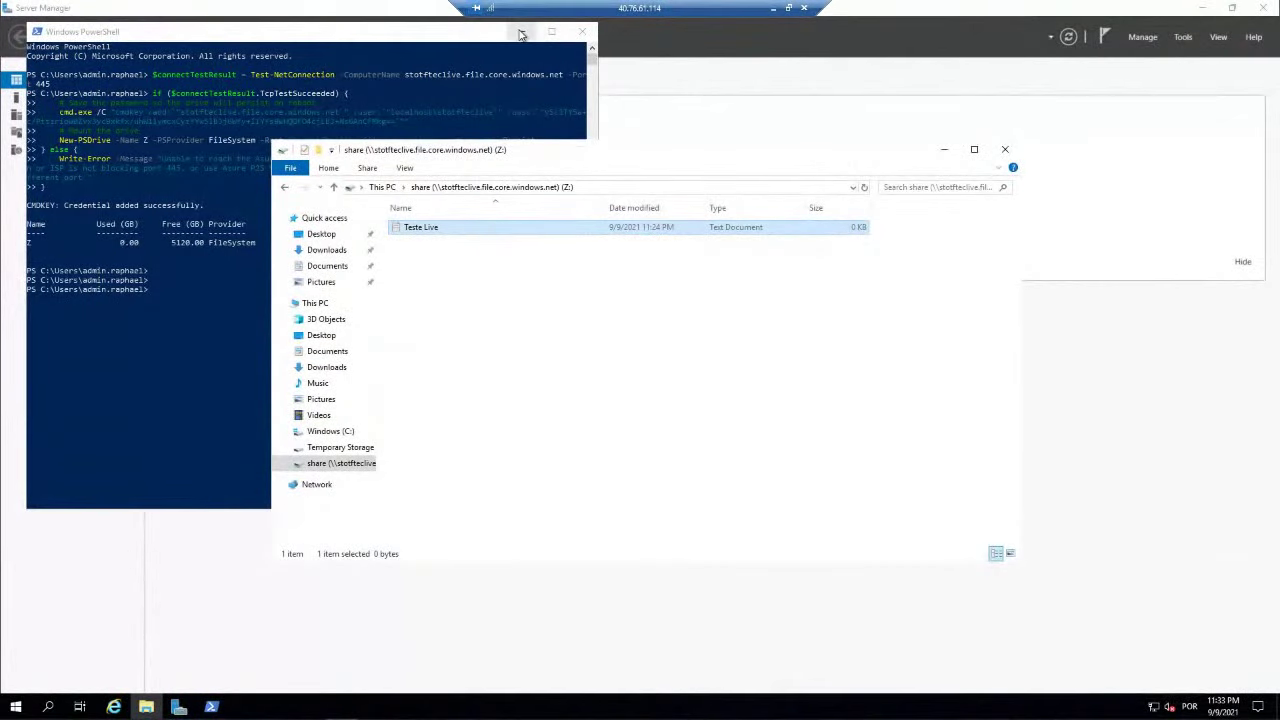
{"action": "left_click", "coordinate": [524, 32]}
{"action": "left_click", "coordinate": [773, 8]}
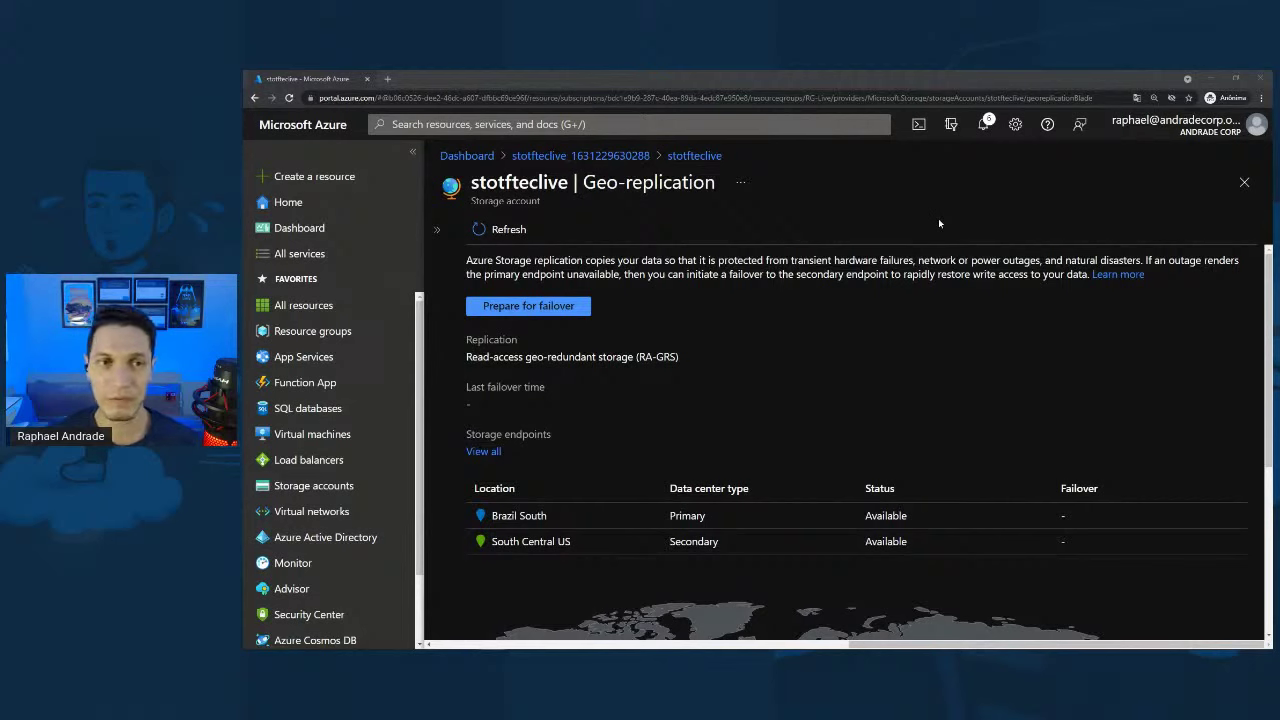
- Review the replication locations and failover impact for stotfteclive, confirm with yes, and start the failover
{"action": "scroll", "coordinate": [670, 330], "scroll_direction": "down", "scroll_amount": 2}
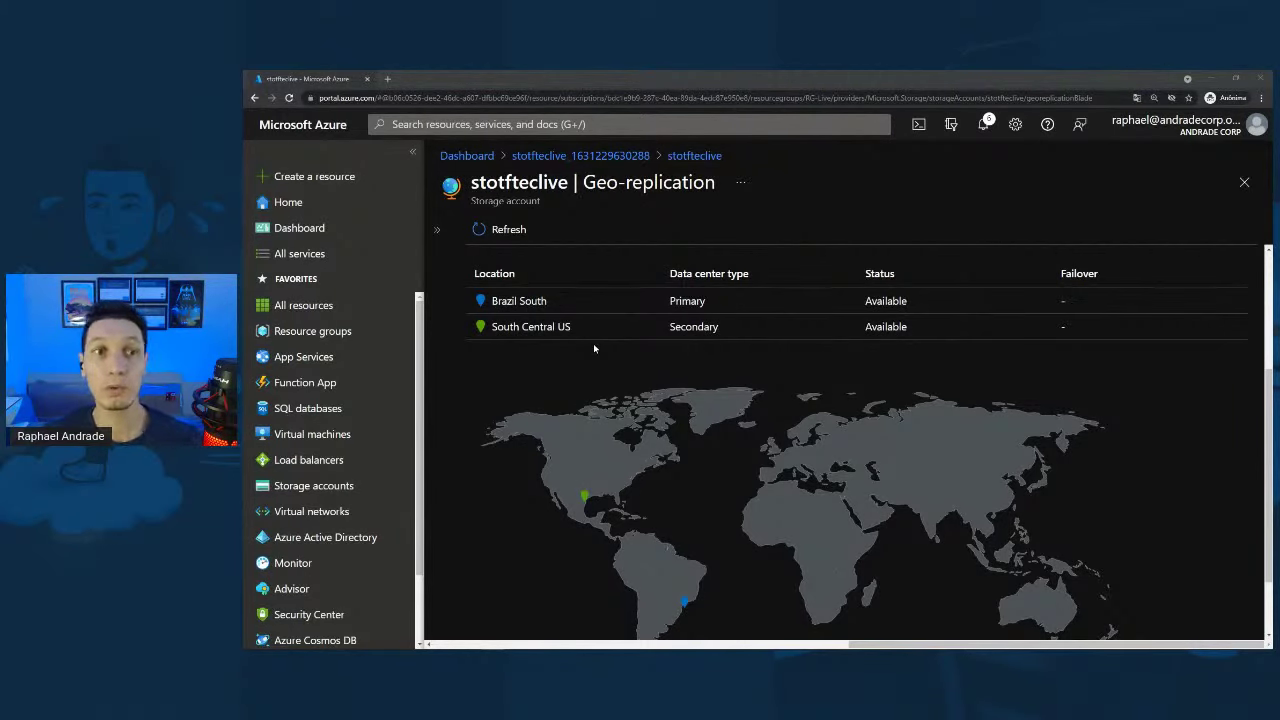
{"action": "scroll", "coordinate": [595, 390], "scroll_direction": "up", "scroll_amount": 3}
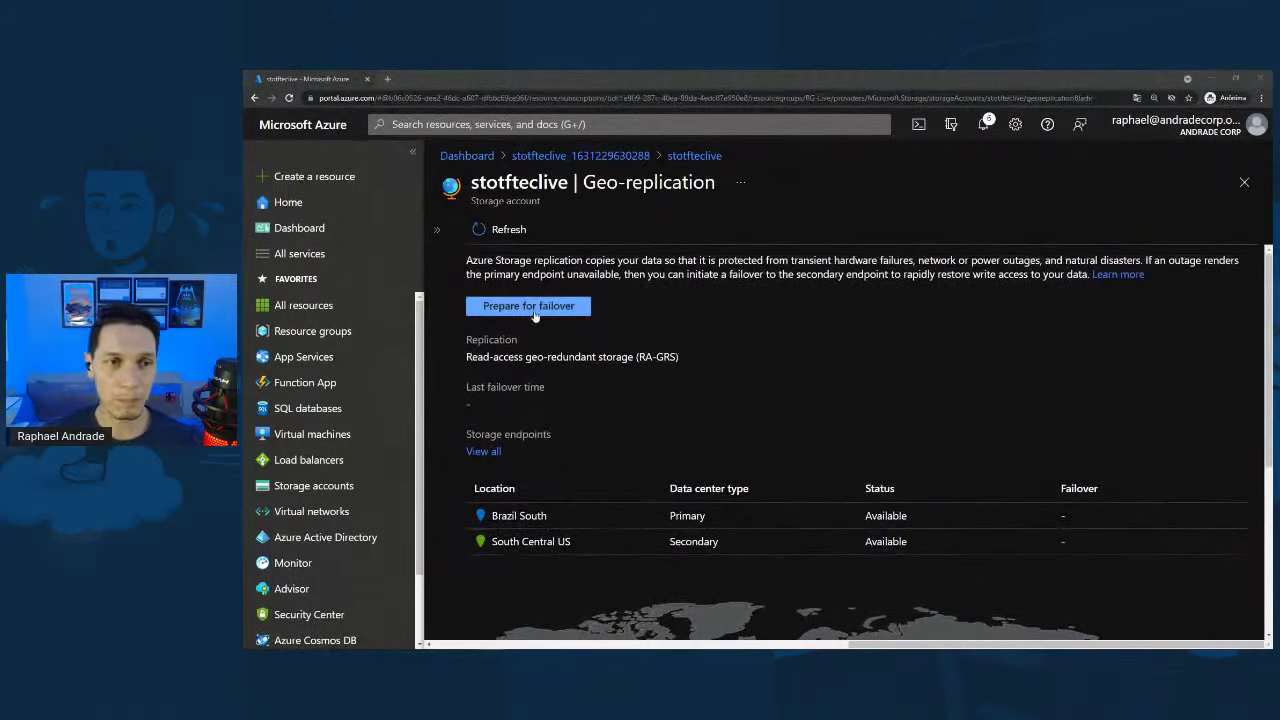
{"action": "left_click", "coordinate": [534, 314]}
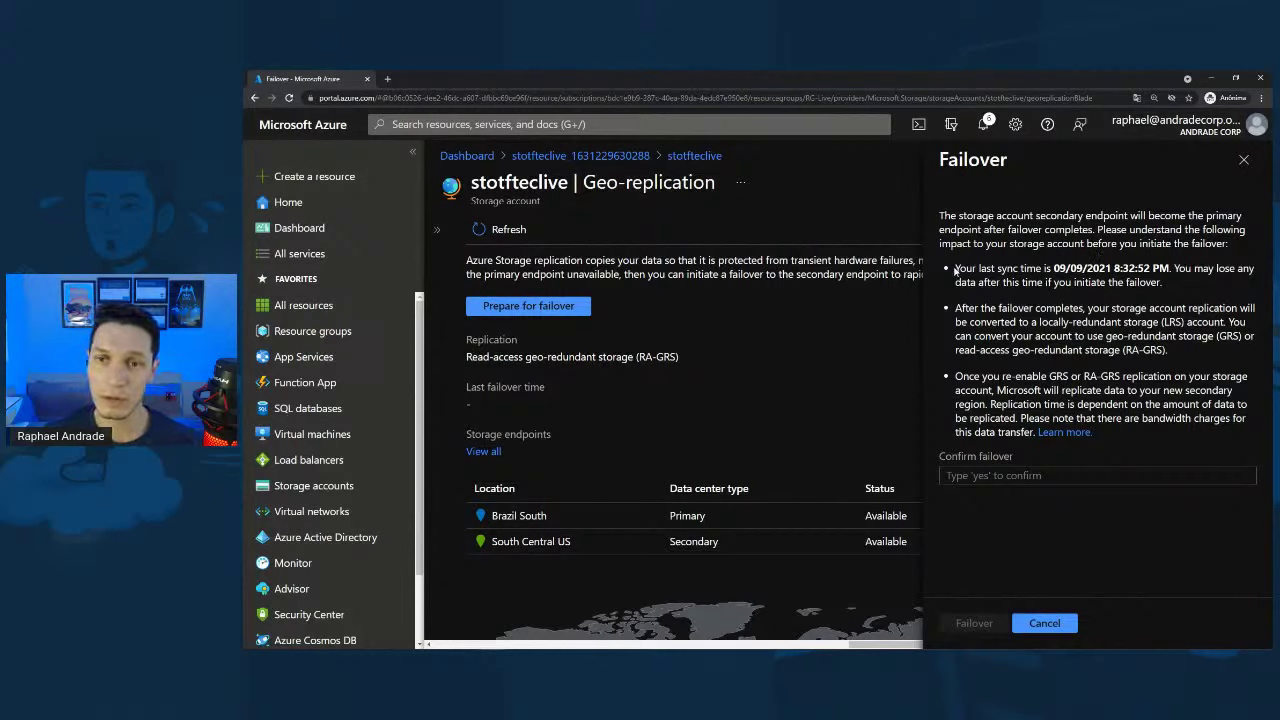
{"action": "left_click_drag", "start_coordinate": [955, 270], "coordinate": [1055, 287]}
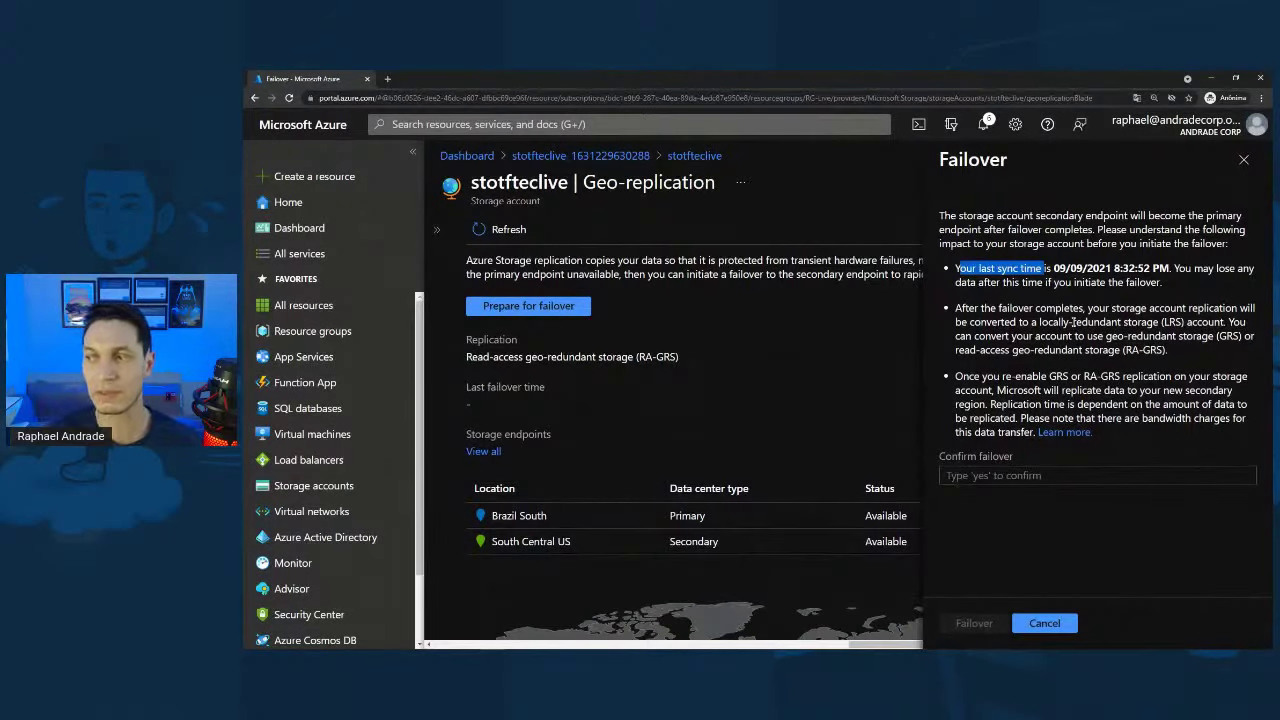
{"action": "left_click", "coordinate": [988, 482]}
{"action": "type", "text": "yes"}
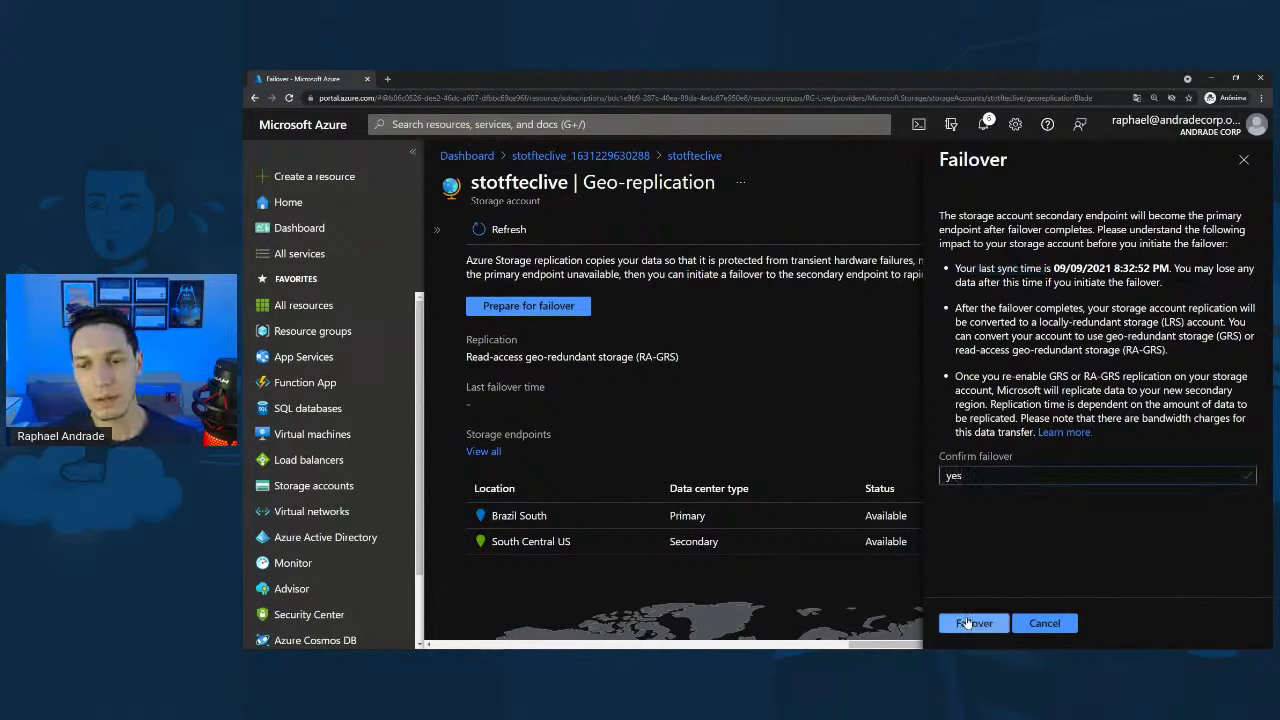
{"action": "left_click", "coordinate": [966, 623]}
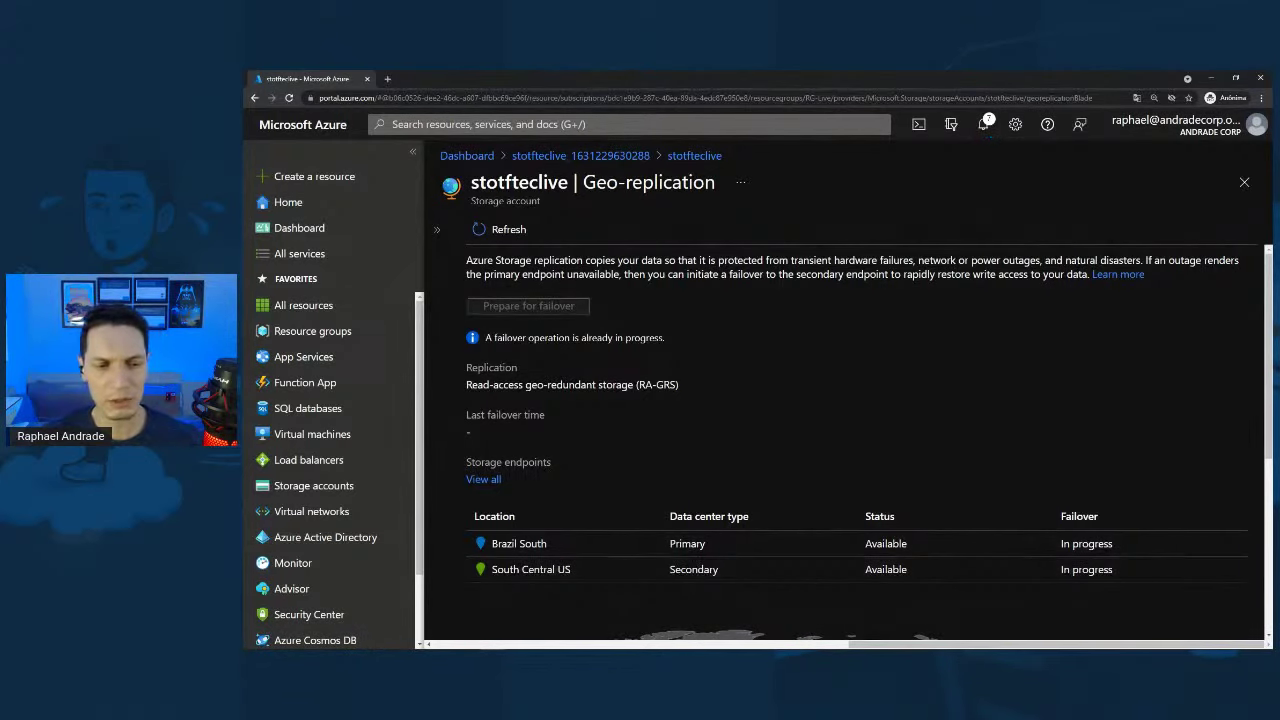
- Switch to Edge and reload the blob image from both its primary and secondary endpoint URLs to test access during the failover
{"action": "left_click", "coordinate": [360, 644]}
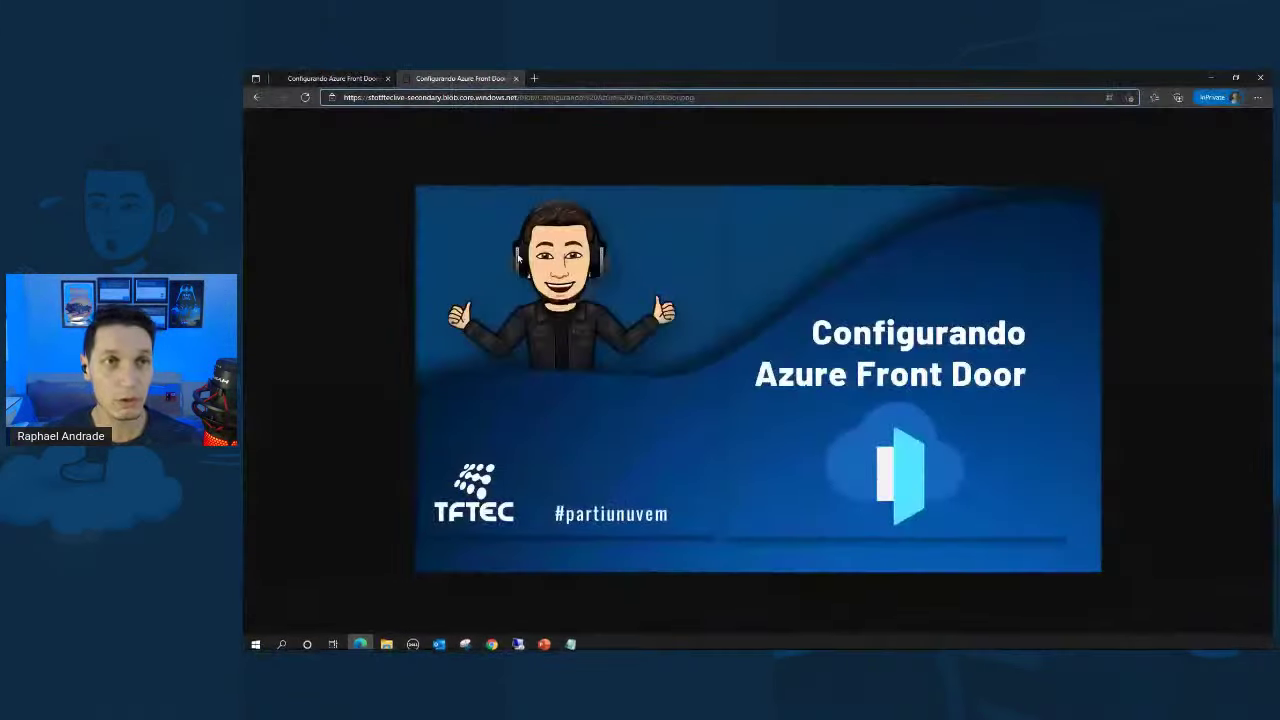
{"action": "left_click", "coordinate": [345, 78]}
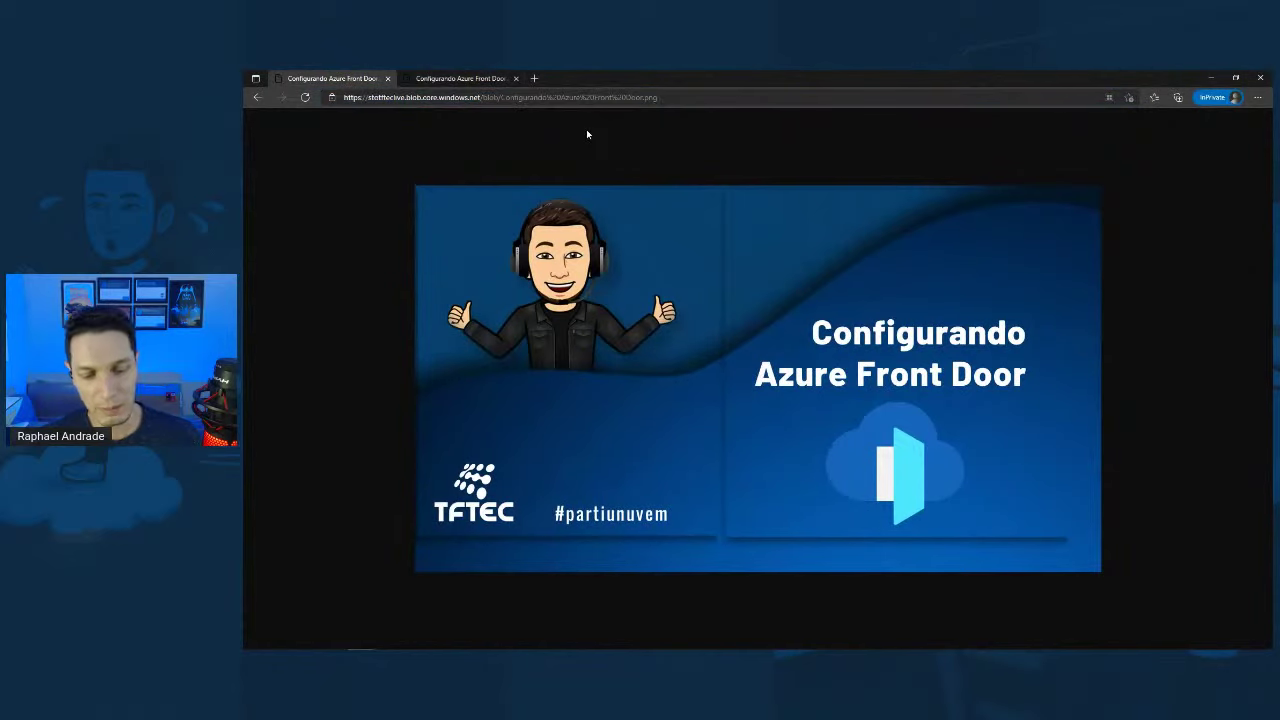
{"action": "left_click", "coordinate": [673, 98]}
{"action": "left_click", "coordinate": [673, 98]}
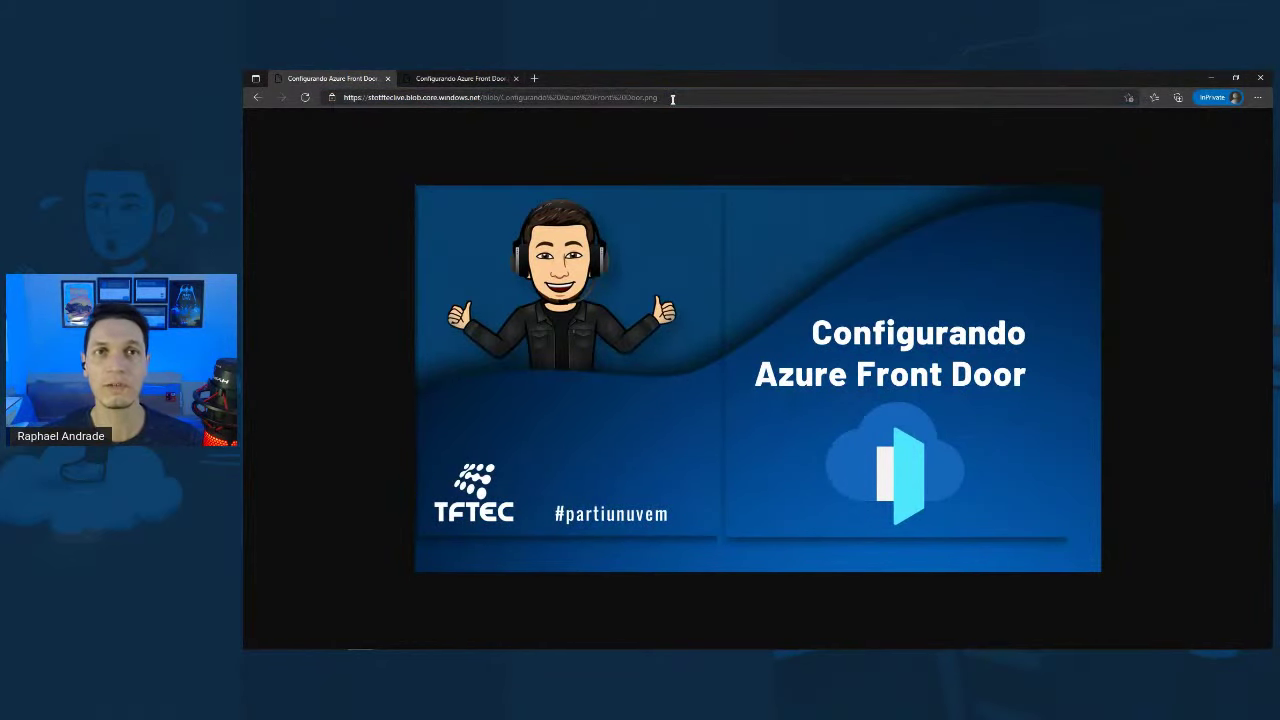
{"action": "key", "text": "Return"}
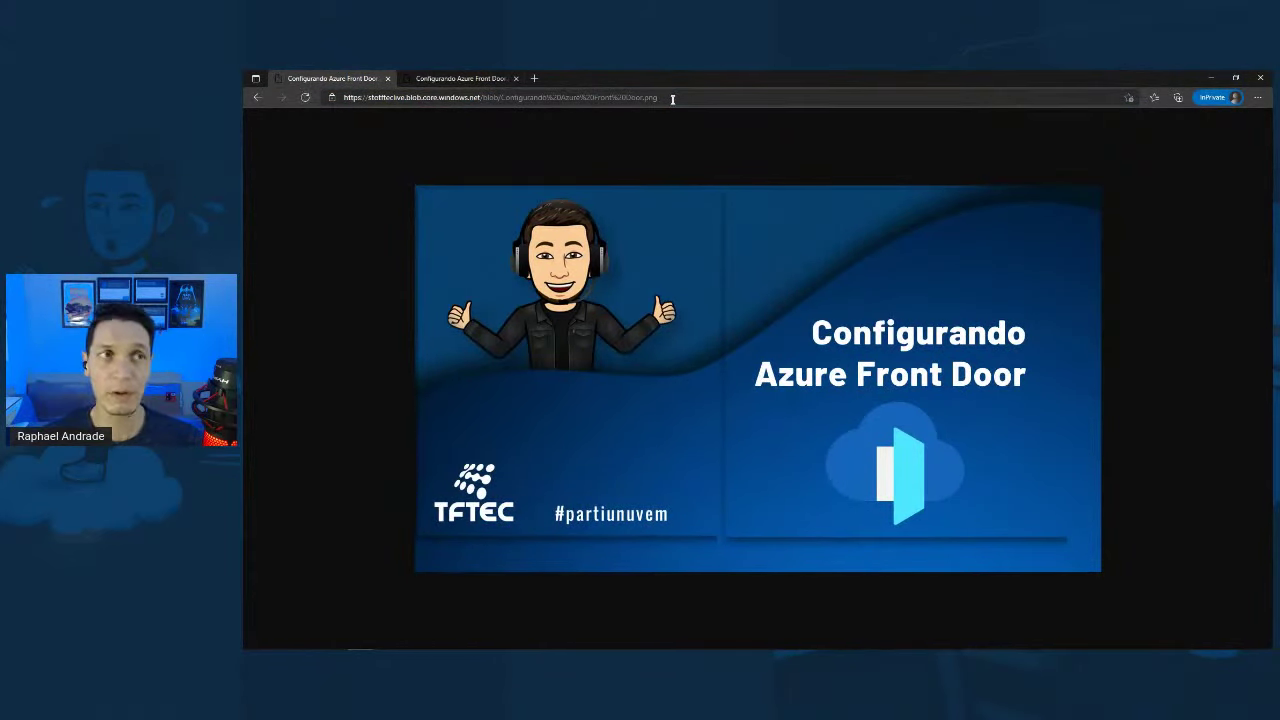
{"action": "key", "text": "ctrl+Tab"}
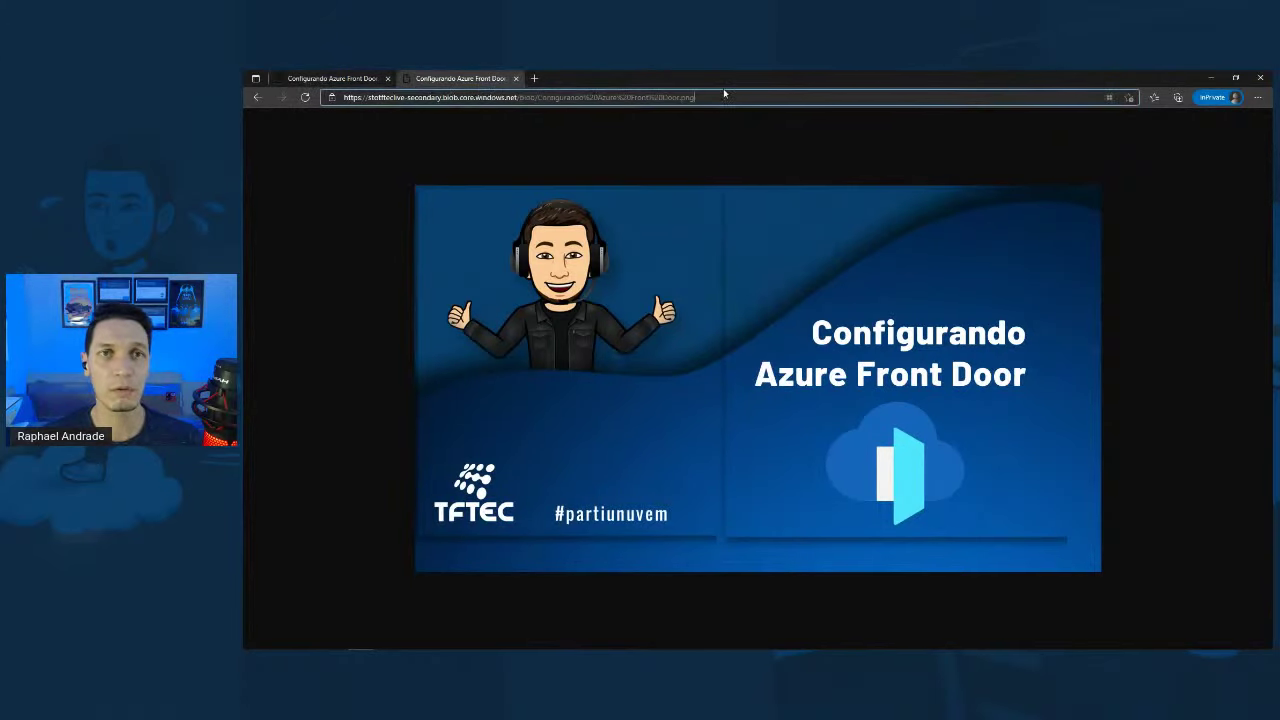
{"action": "key", "text": "F5"}
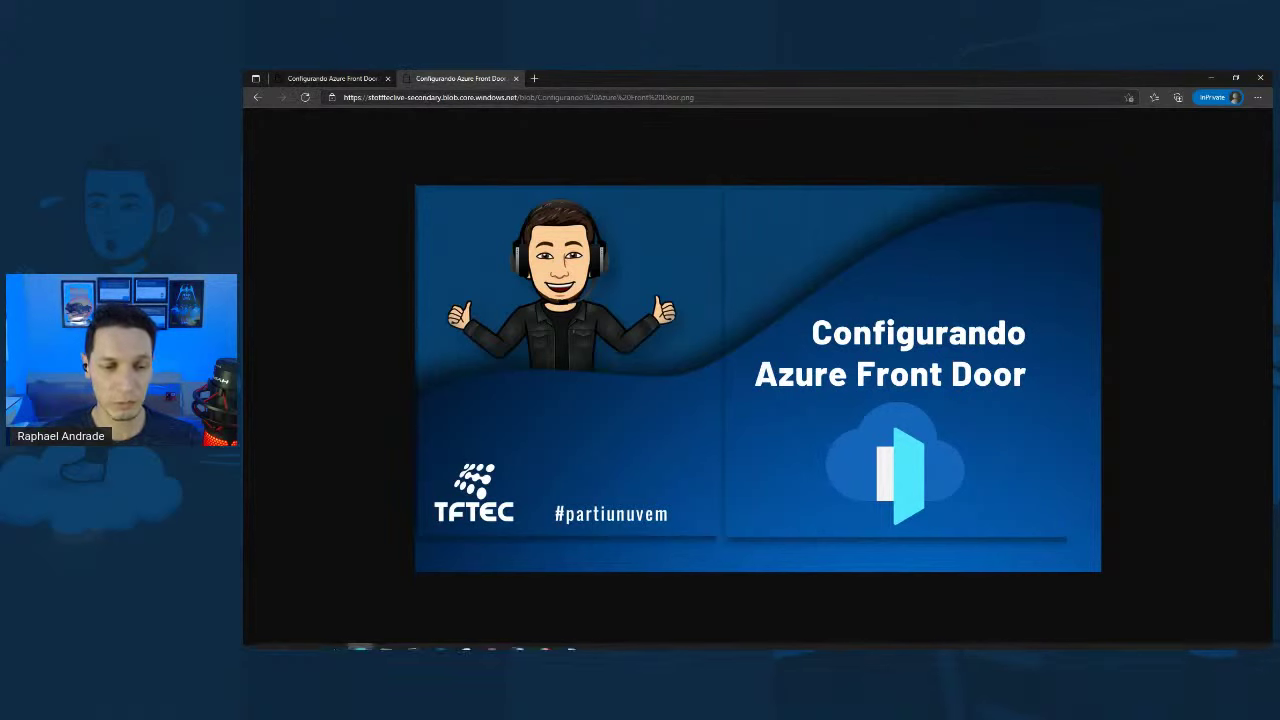
- Check the Teste Live file on mounted share Z: in the remote desktop session, then return to the Geo-replication page
{"action": "left_click", "coordinate": [537, 643]}
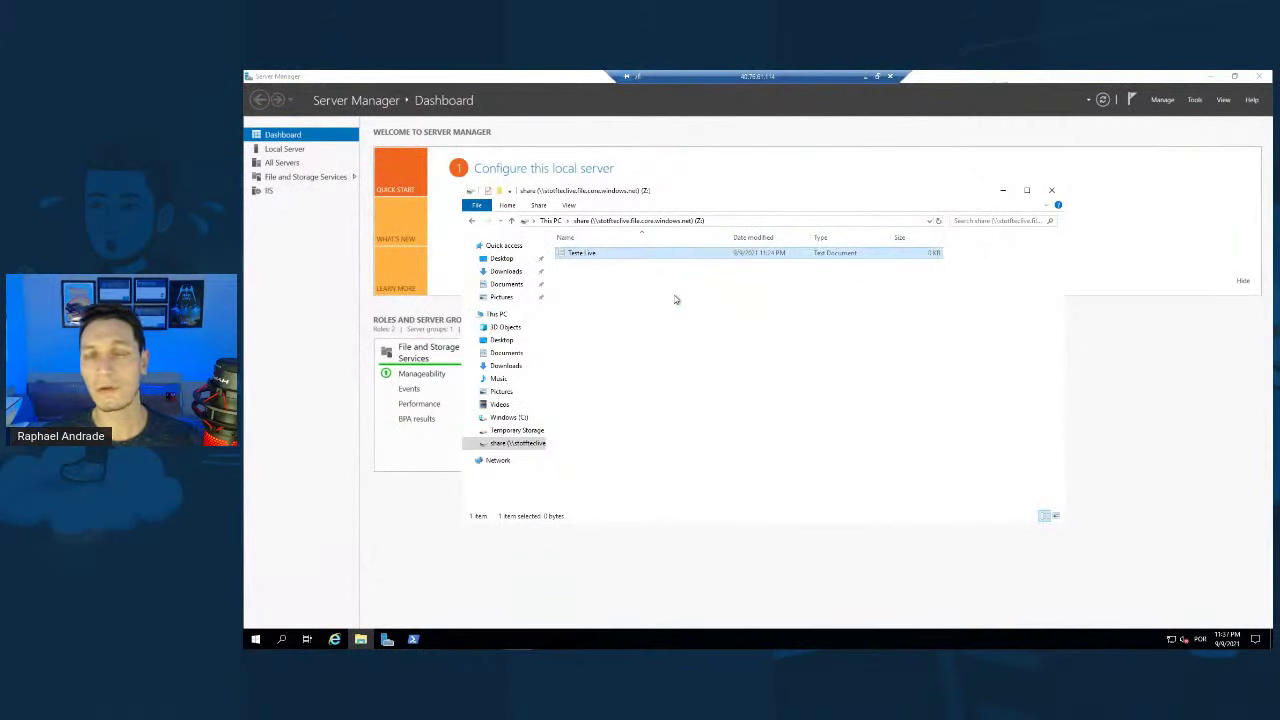
{"action": "left_click", "coordinate": [865, 77]}
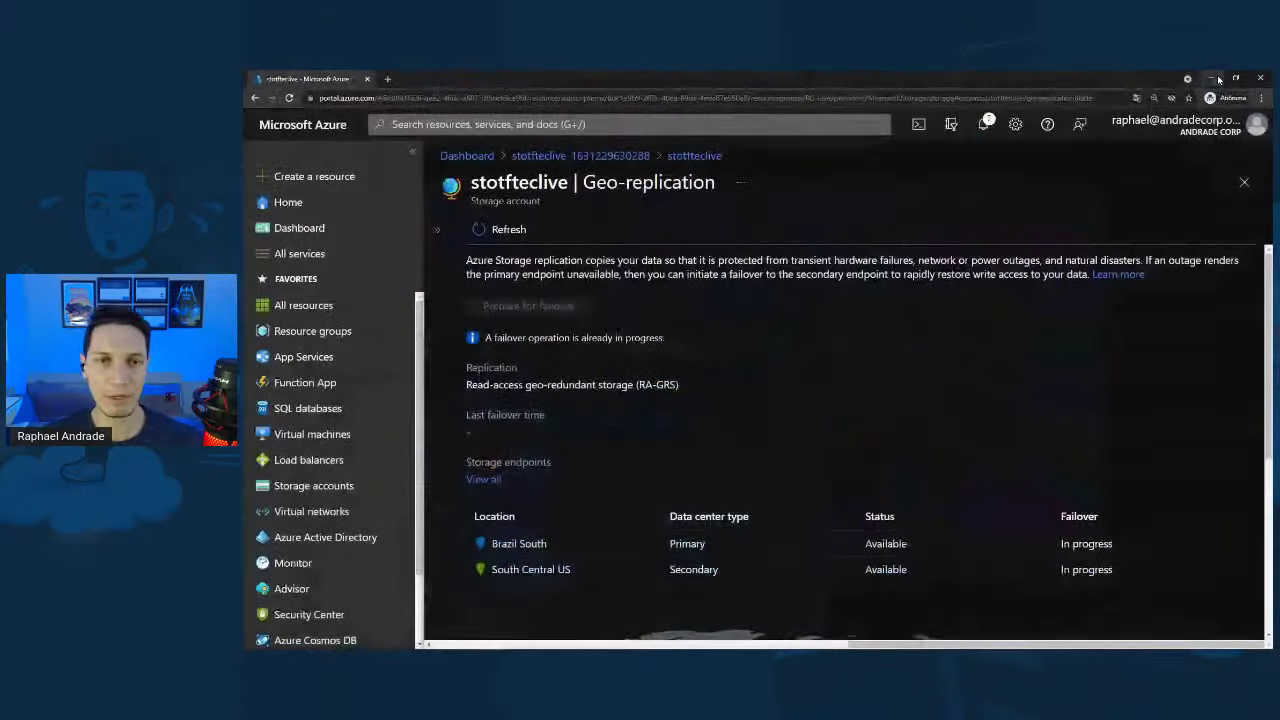
{"action": "left_click", "coordinate": [1214, 78]}
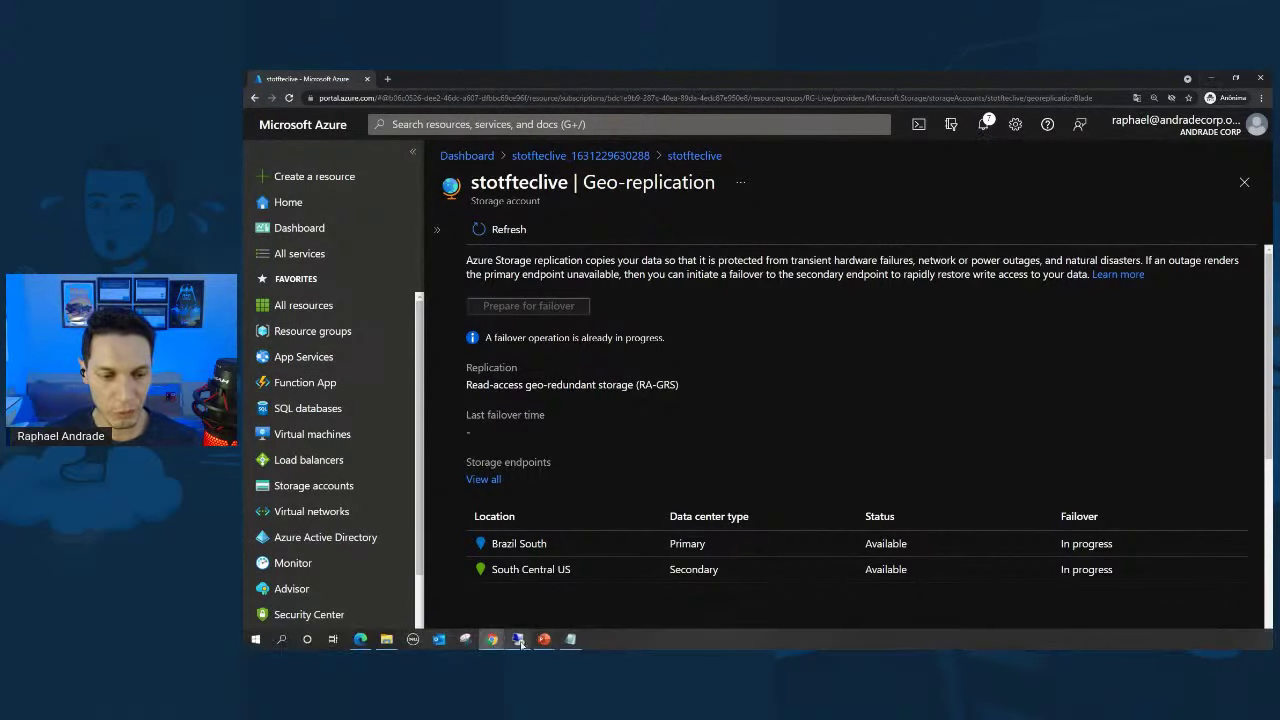
- Recheck mounted share Z: from its path in the remote desktop session, then return to the stotfteclive Geo-replication page
{"action": "left_click", "coordinate": [520, 644]}
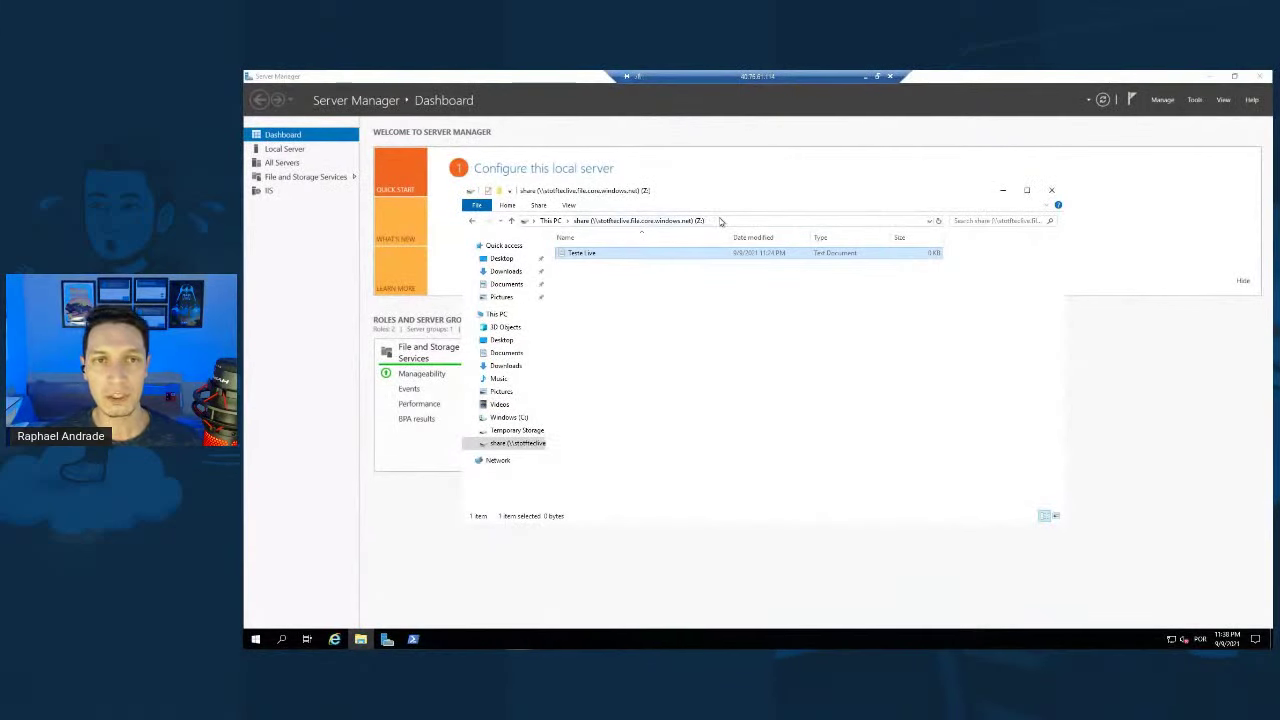
{"action": "left_click", "coordinate": [598, 221]}
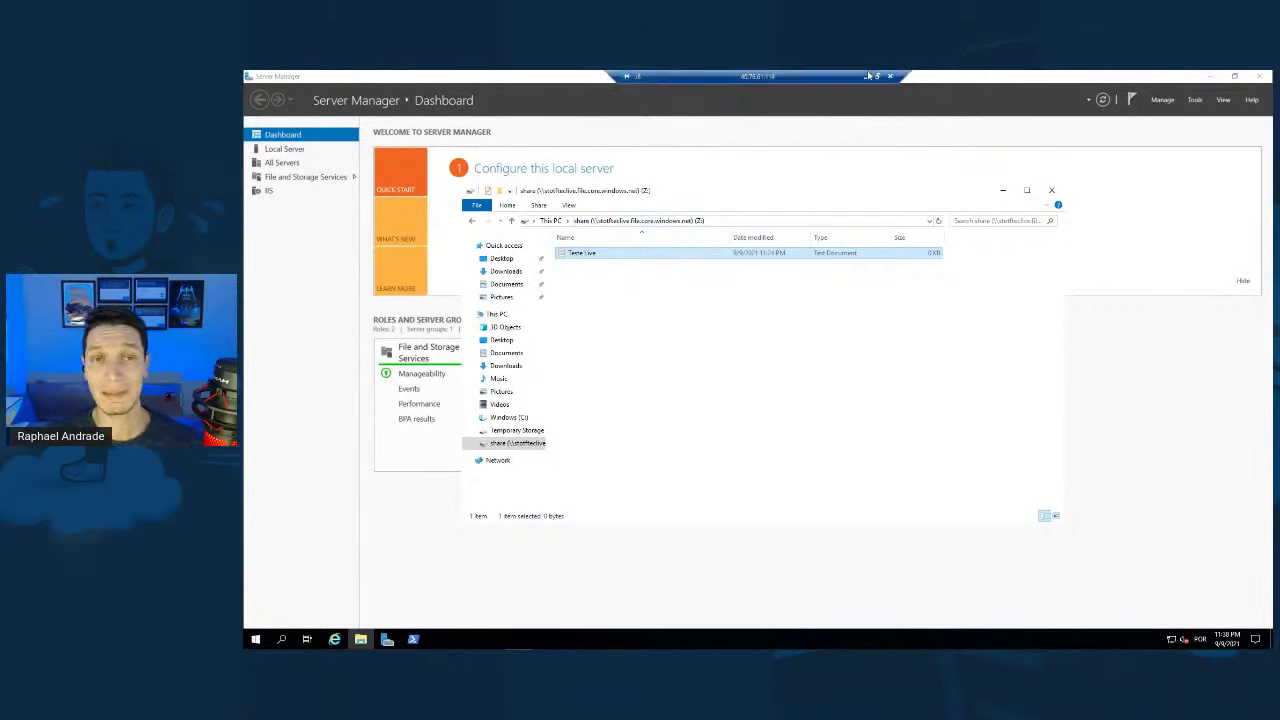
{"action": "left_click", "coordinate": [727, 221]}
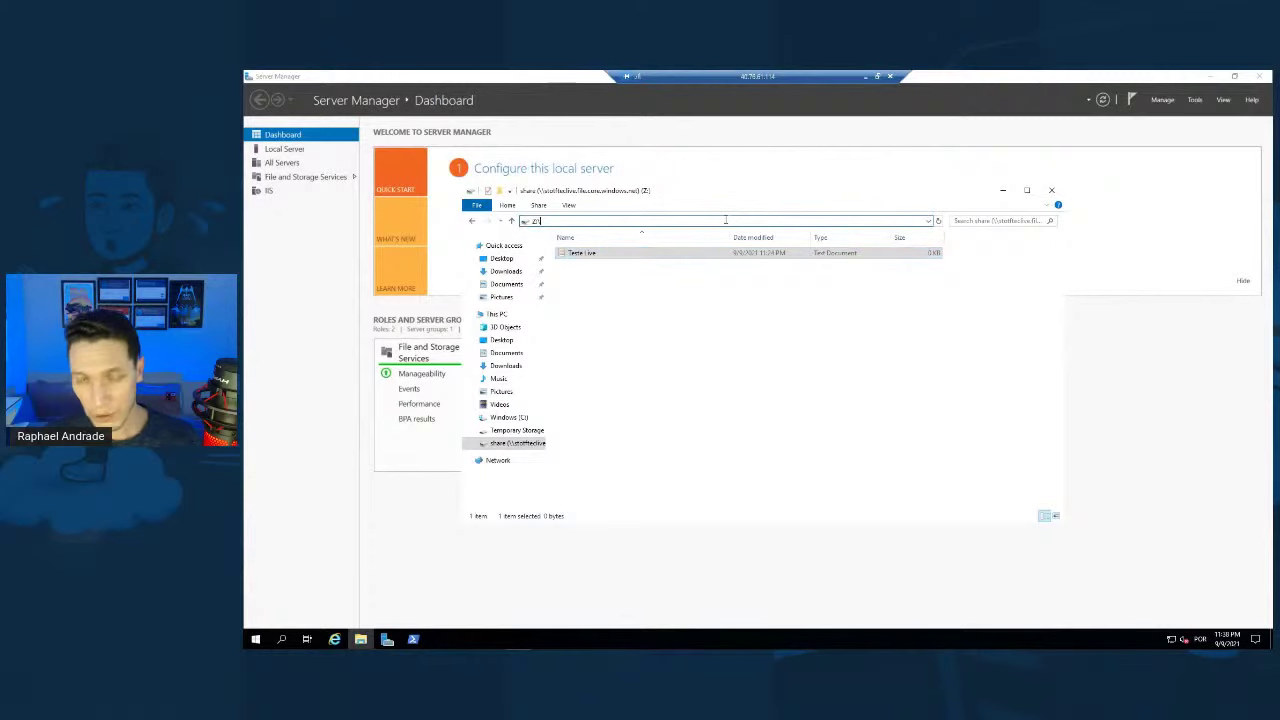
{"action": "left_click", "coordinate": [692, 291]}
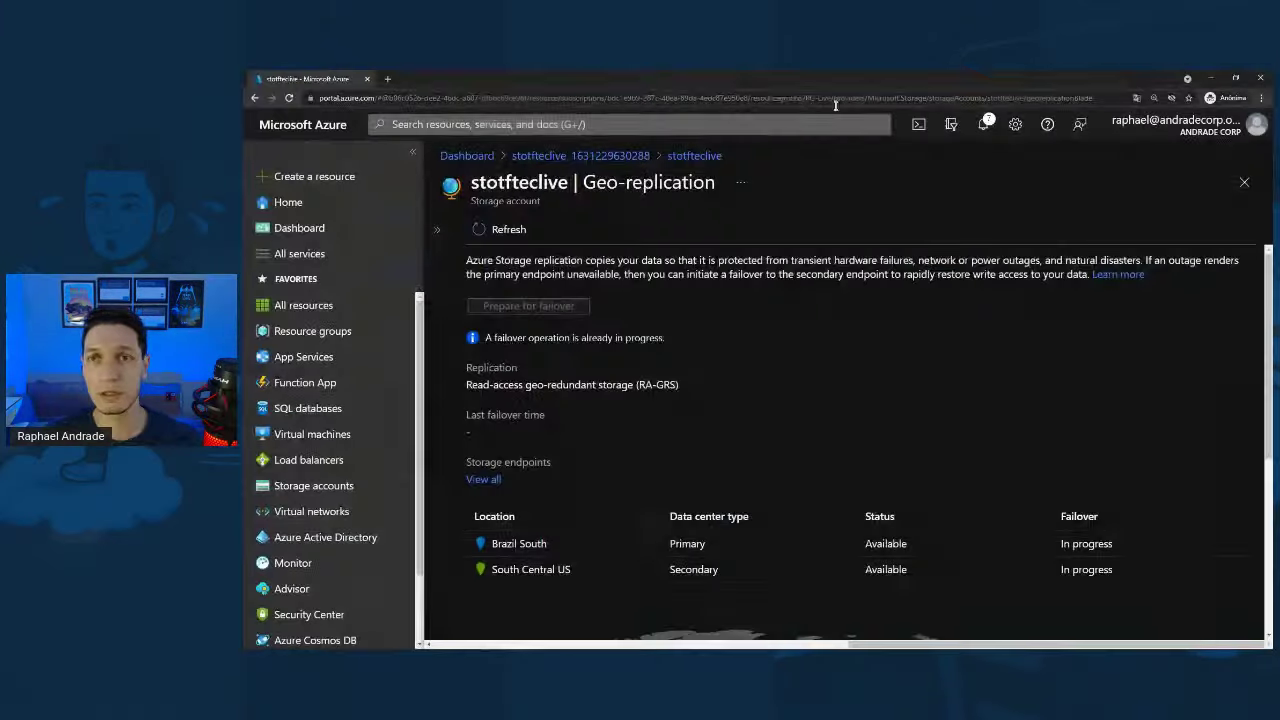
{"action": "left_click", "coordinate": [866, 76]}
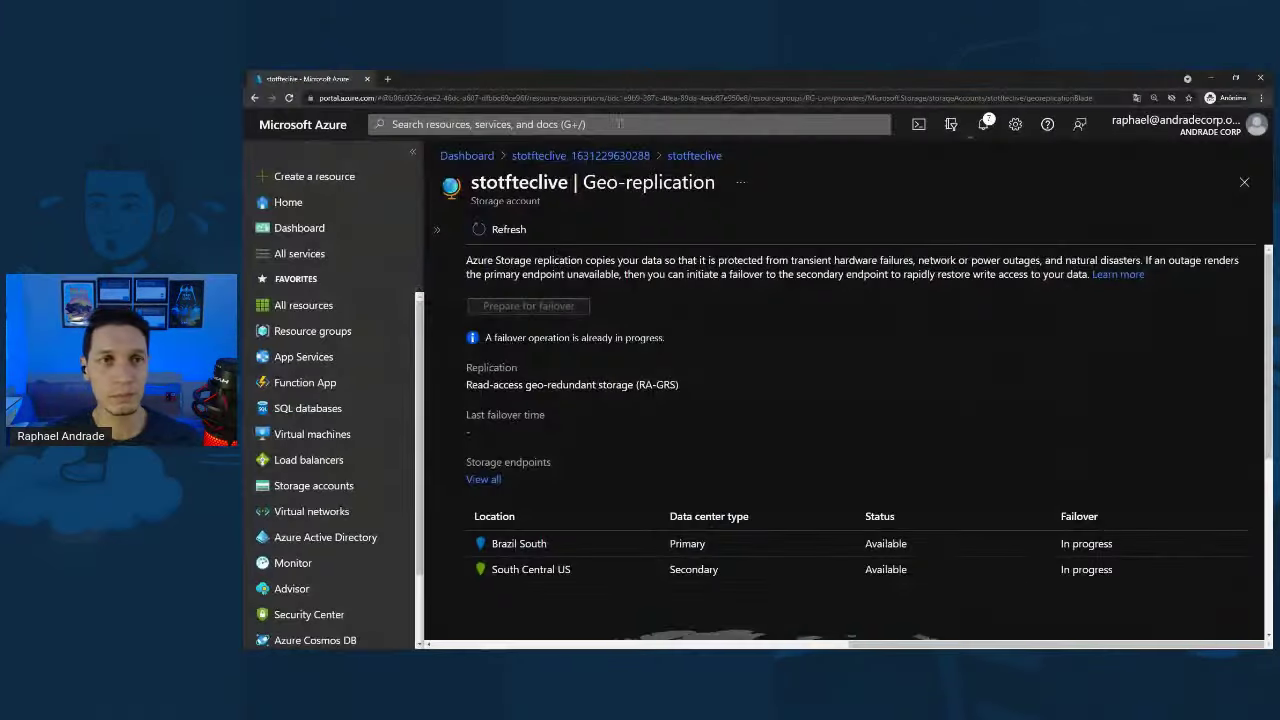
- Switch to Edge, reload the blob image from its secondary and primary endpoint URLs, and return to the Azure portal
{"action": "left_click", "coordinate": [362, 640]}
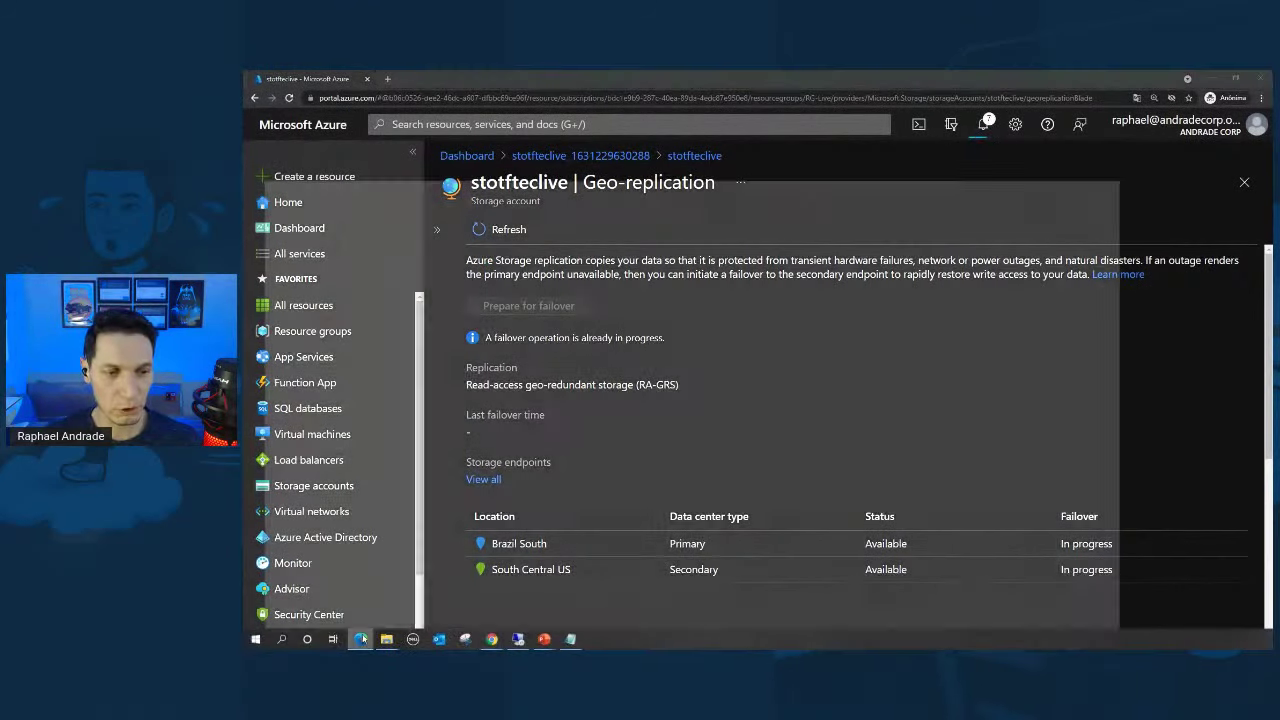
{"action": "left_click", "coordinate": [715, 99]}
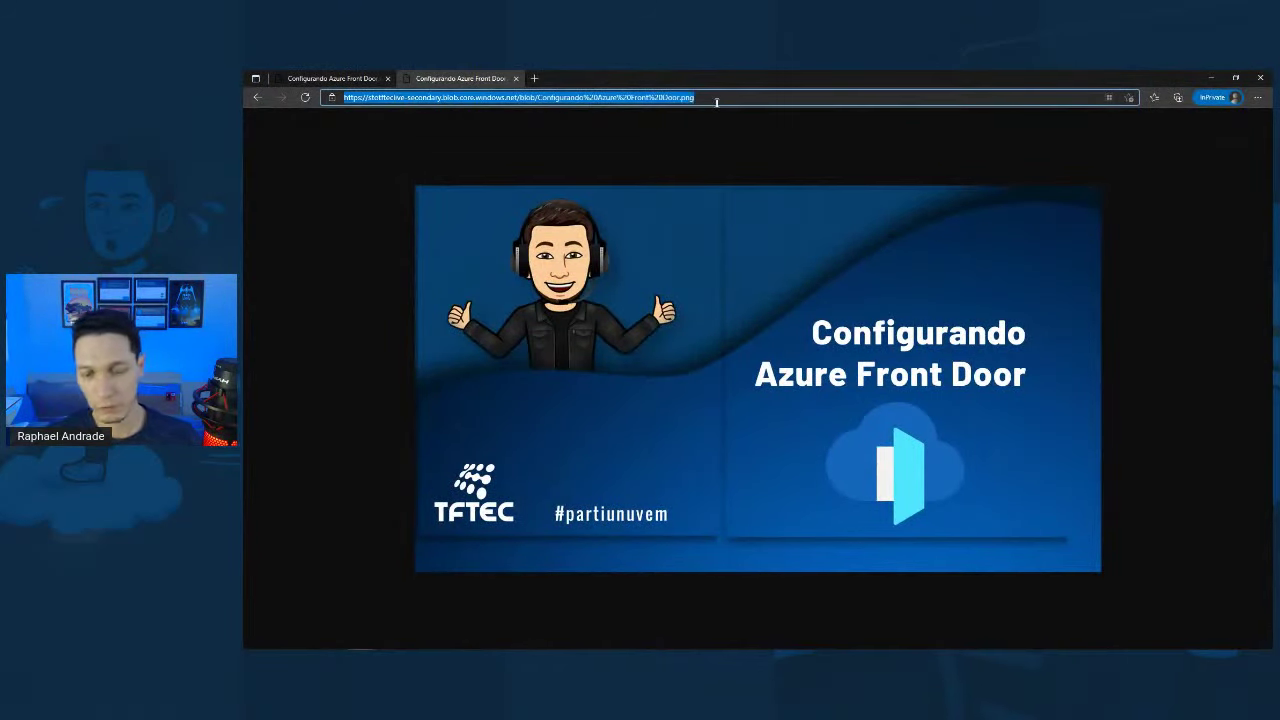
{"action": "key", "text": "Return"}
{"action": "key", "text": "ctrl+Tab"}
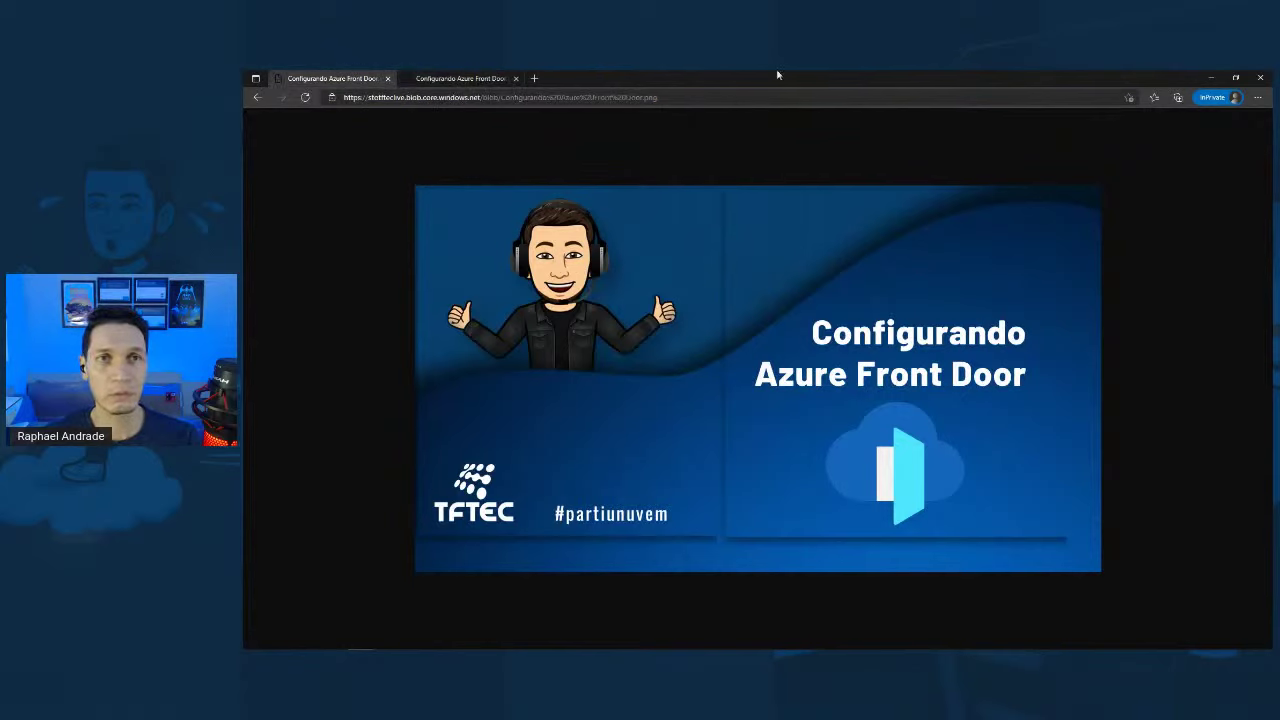
{"action": "left_click", "coordinate": [798, 95]}
{"action": "key", "text": "Return"}
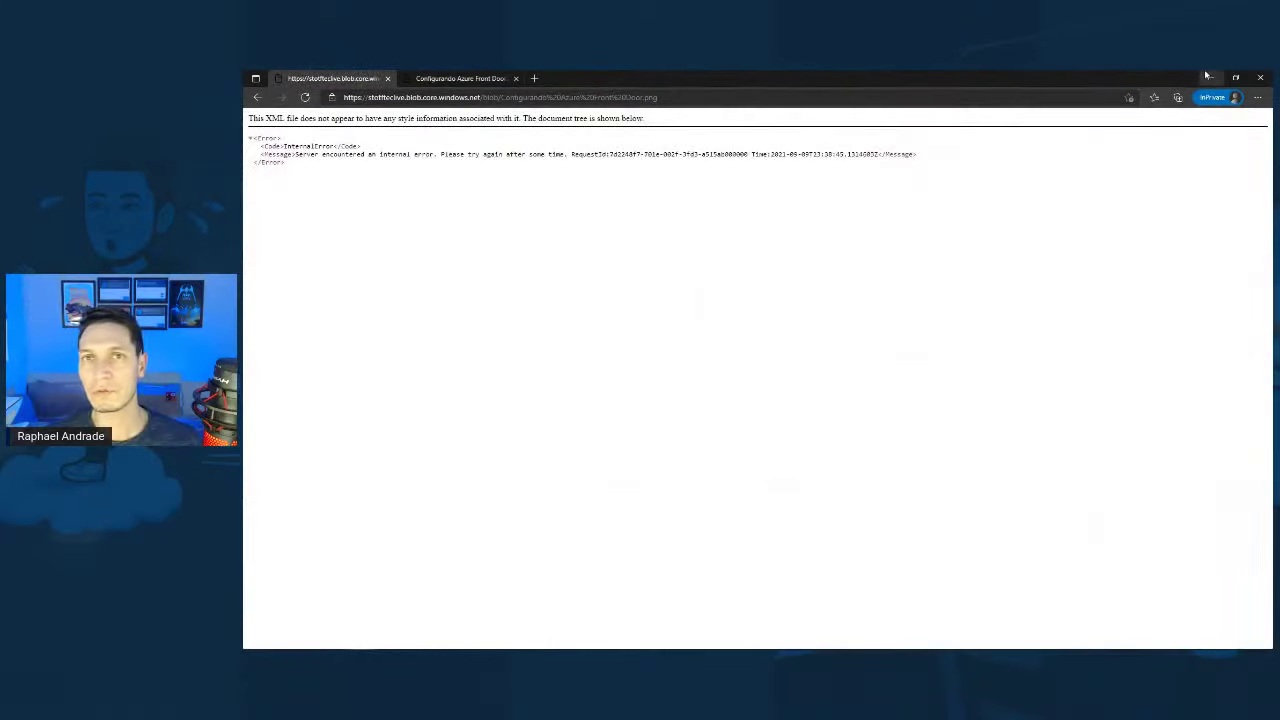
{"action": "left_click", "coordinate": [455, 79]}
{"action": "key", "text": "F5"}
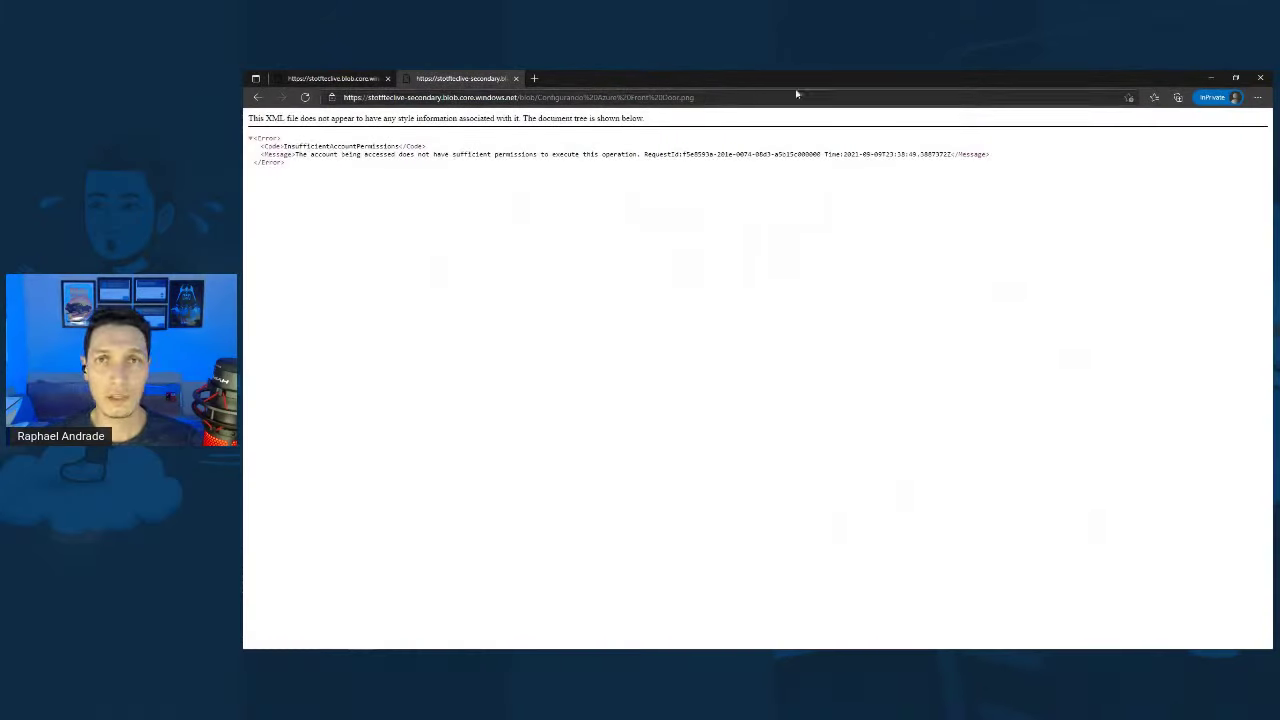
{"action": "left_click", "coordinate": [1210, 77]}
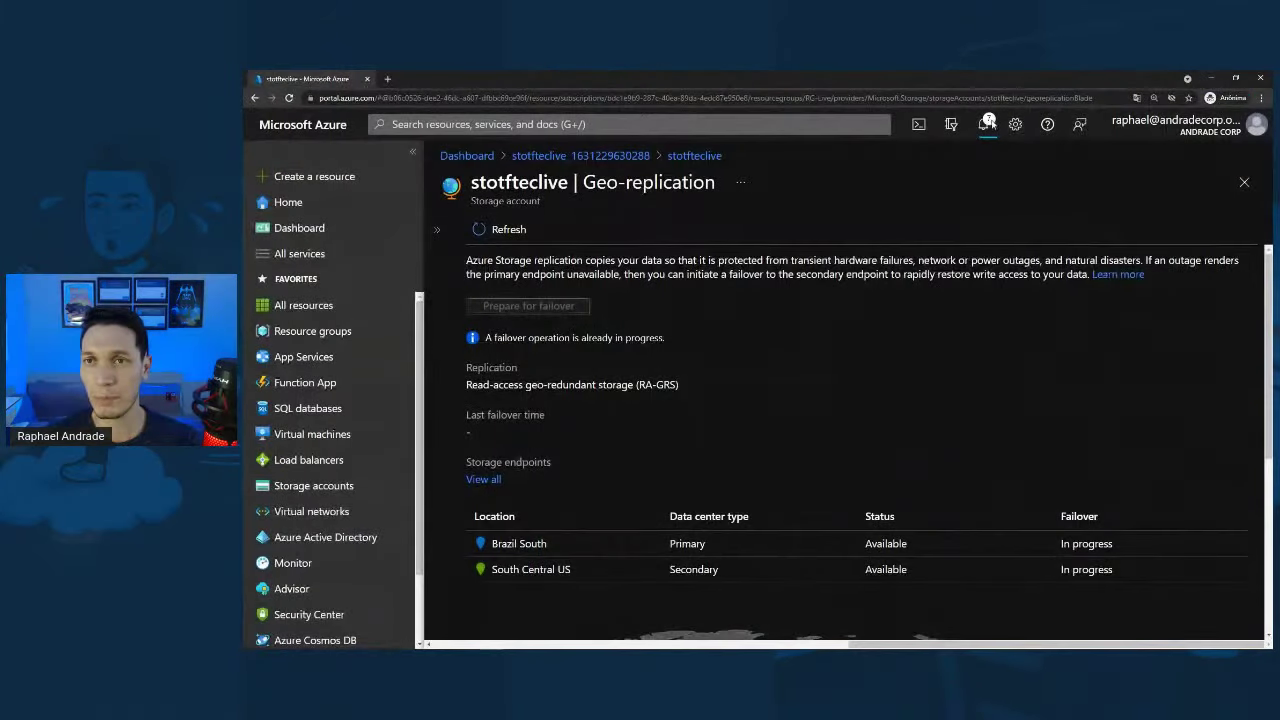
- Check the failover's notification, reload share Z: in the remote desktop session, and return to the Azure portal
{"action": "left_click", "coordinate": [984, 124]}
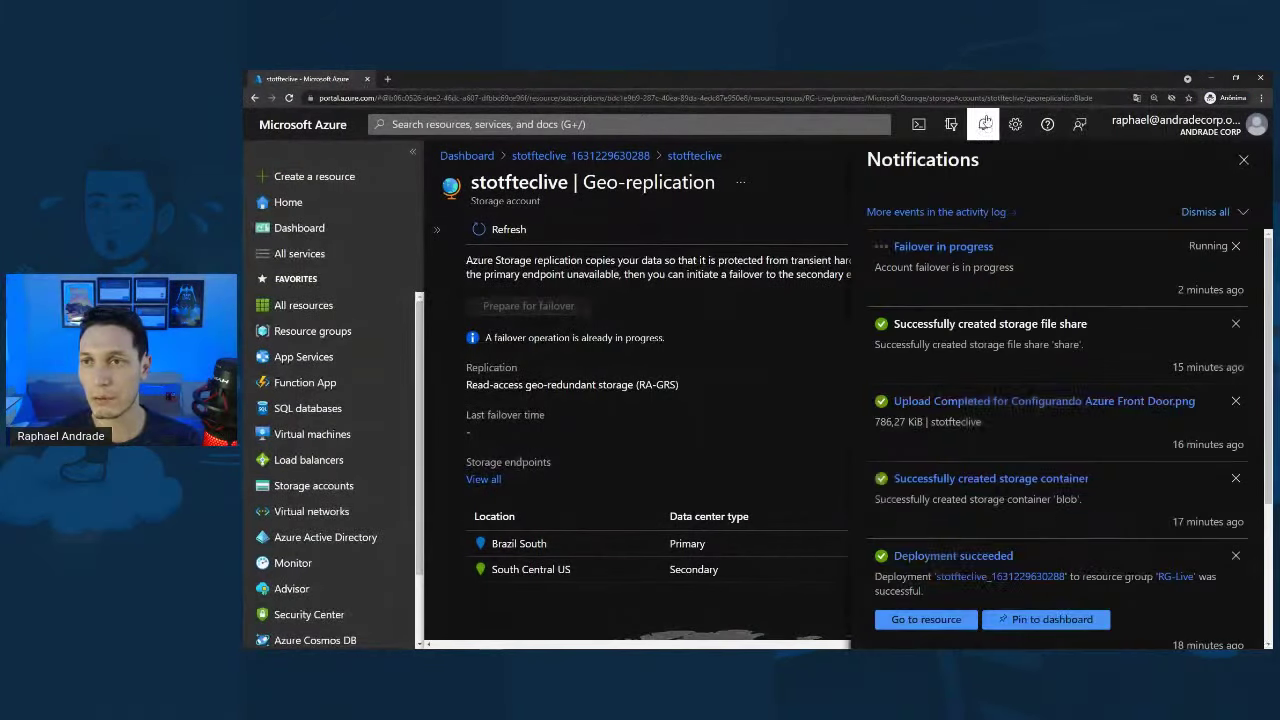
{"action": "left_click", "coordinate": [1244, 159]}
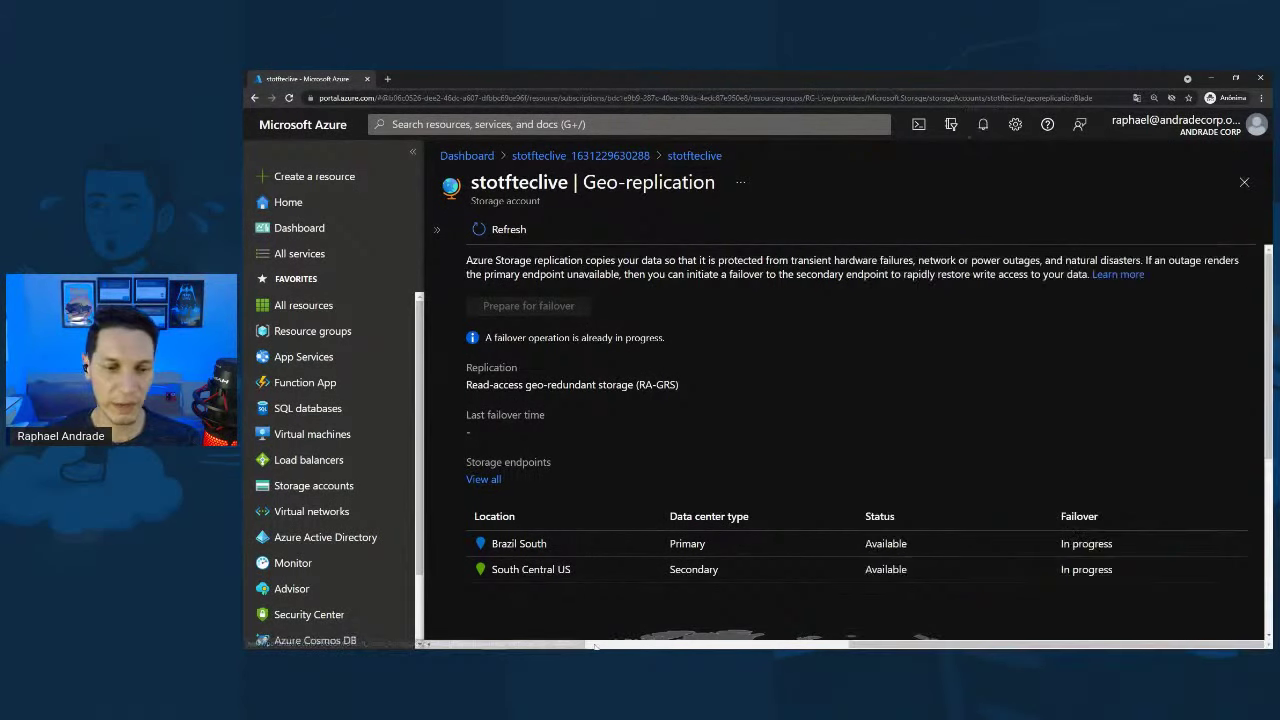
{"action": "left_click", "coordinate": [518, 639]}
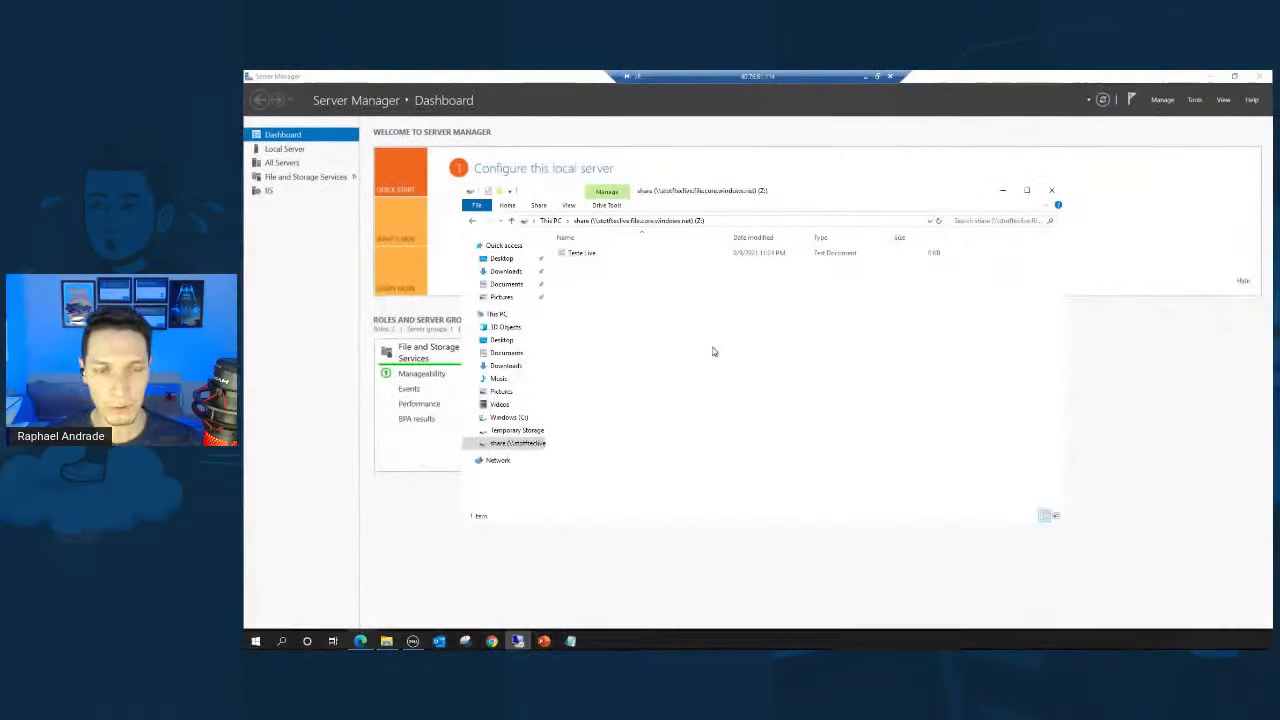
{"action": "left_click", "coordinate": [714, 221]}
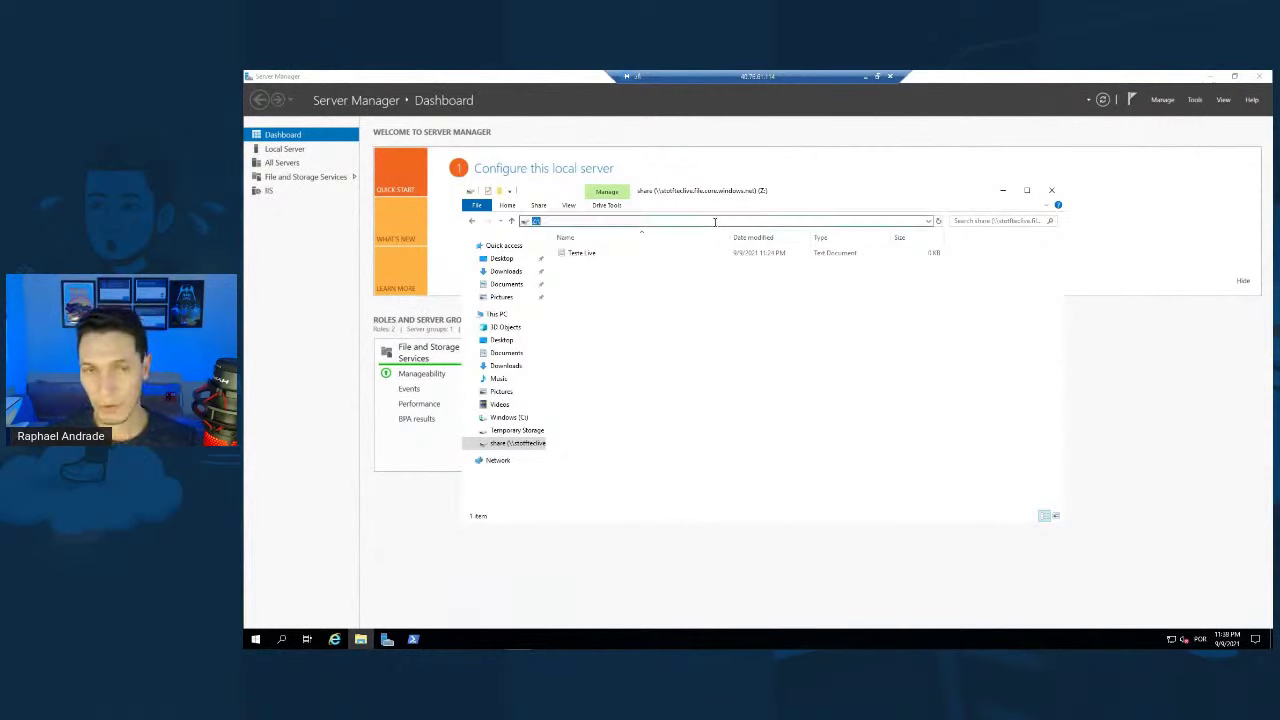
{"action": "key", "text": "Return"}
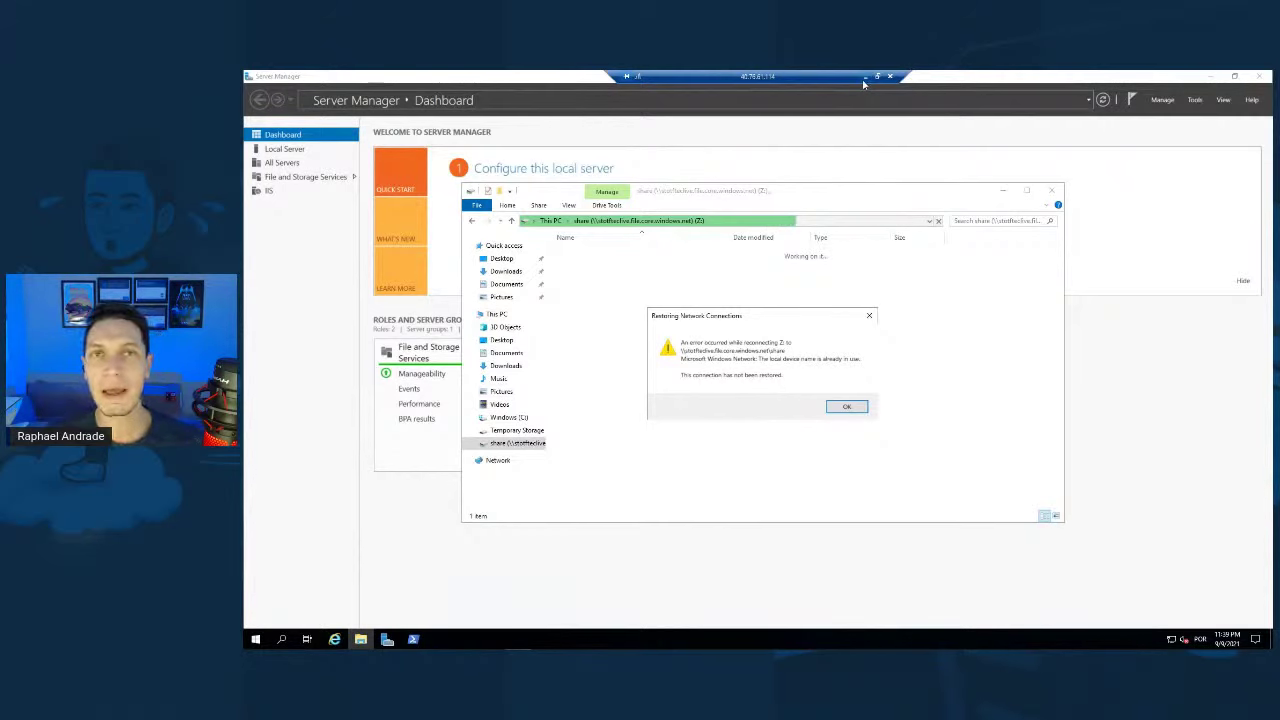
{"action": "left_click", "coordinate": [864, 80]}
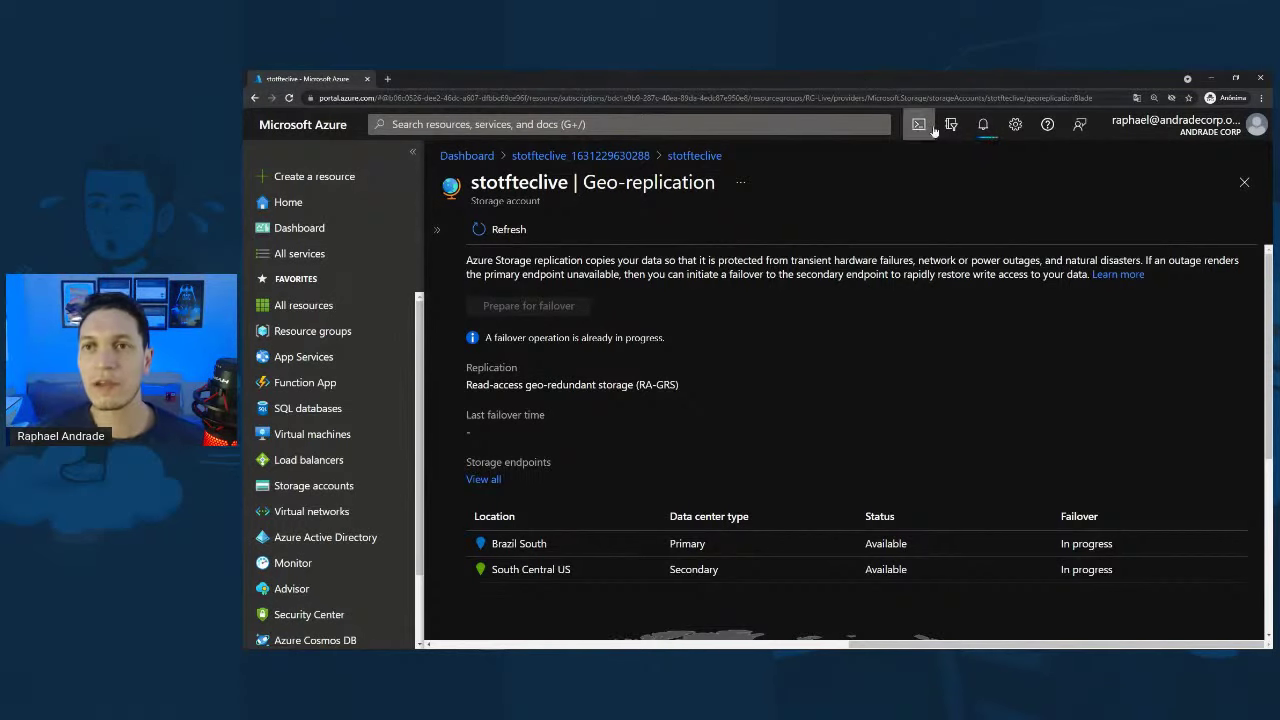
- Look at the portal notifications, then switch to the presentation and show the Replication Strategies slide covering LRS, ZRS, GRS and RA-GRS
{"action": "left_click", "coordinate": [984, 126]}
{"action": "left_click", "coordinate": [990, 128]}
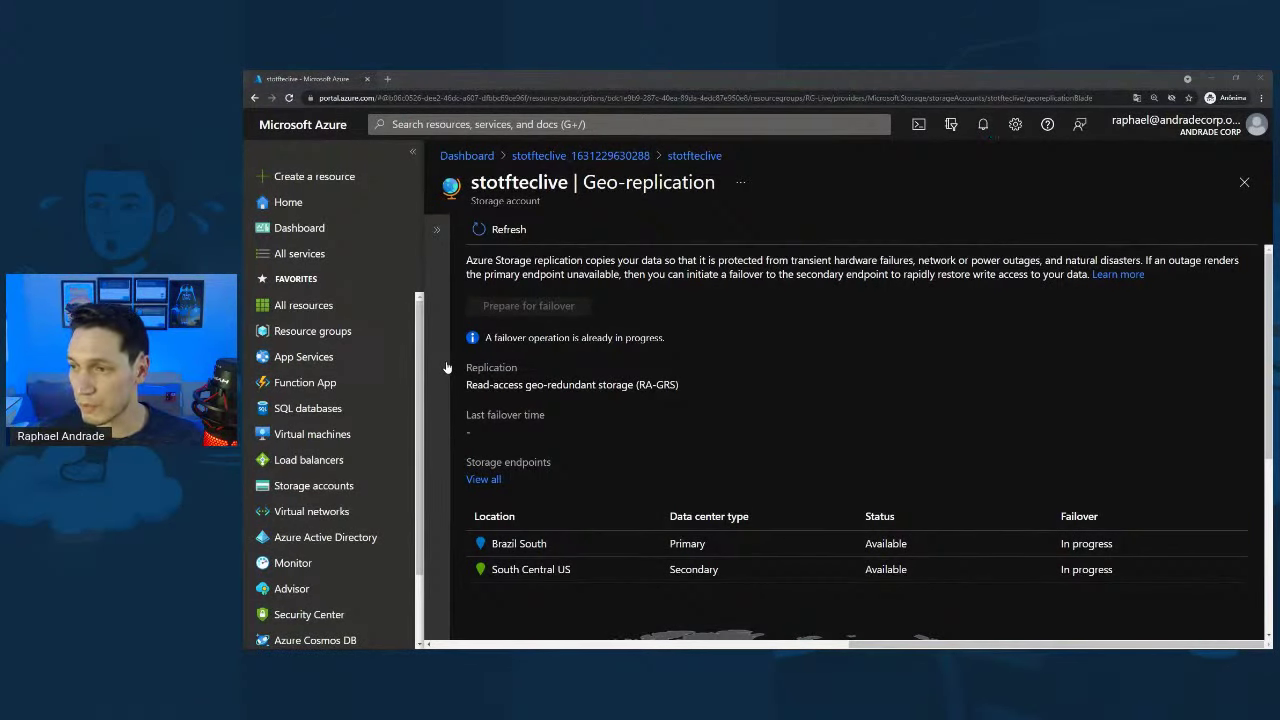
{"action": "key", "text": "alt+Tab"}
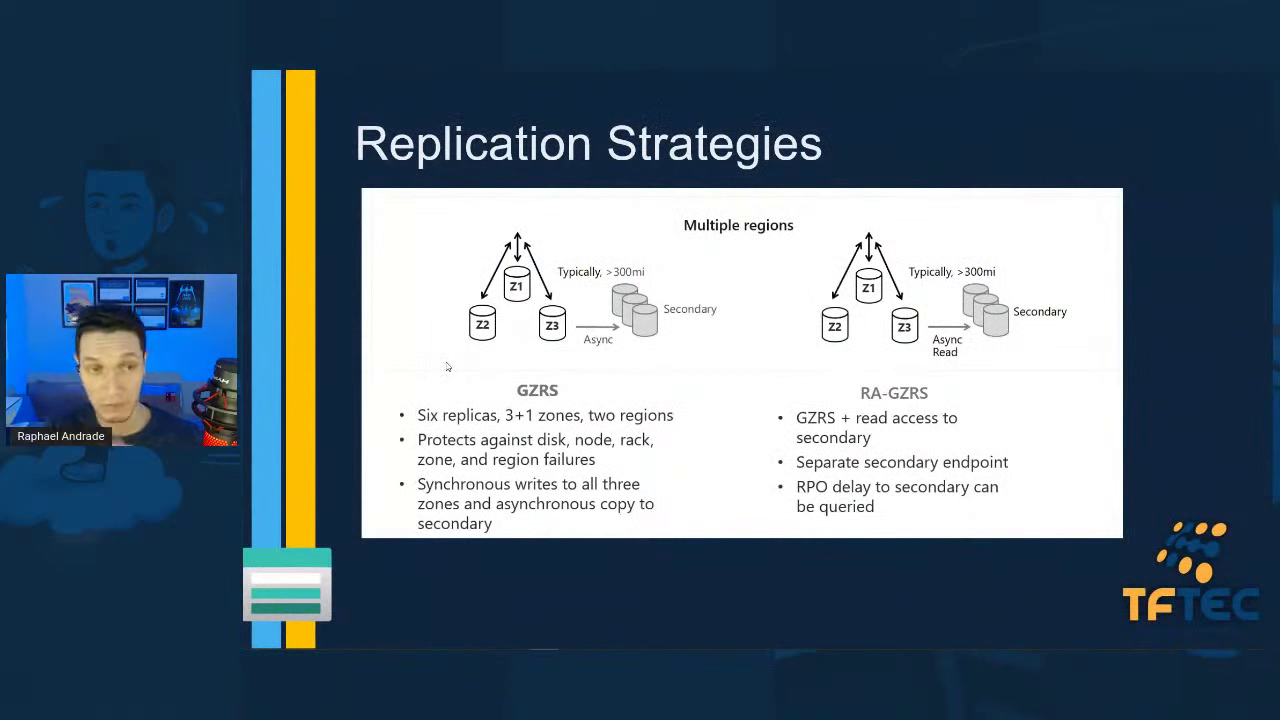
{"action": "key", "text": "Left"}
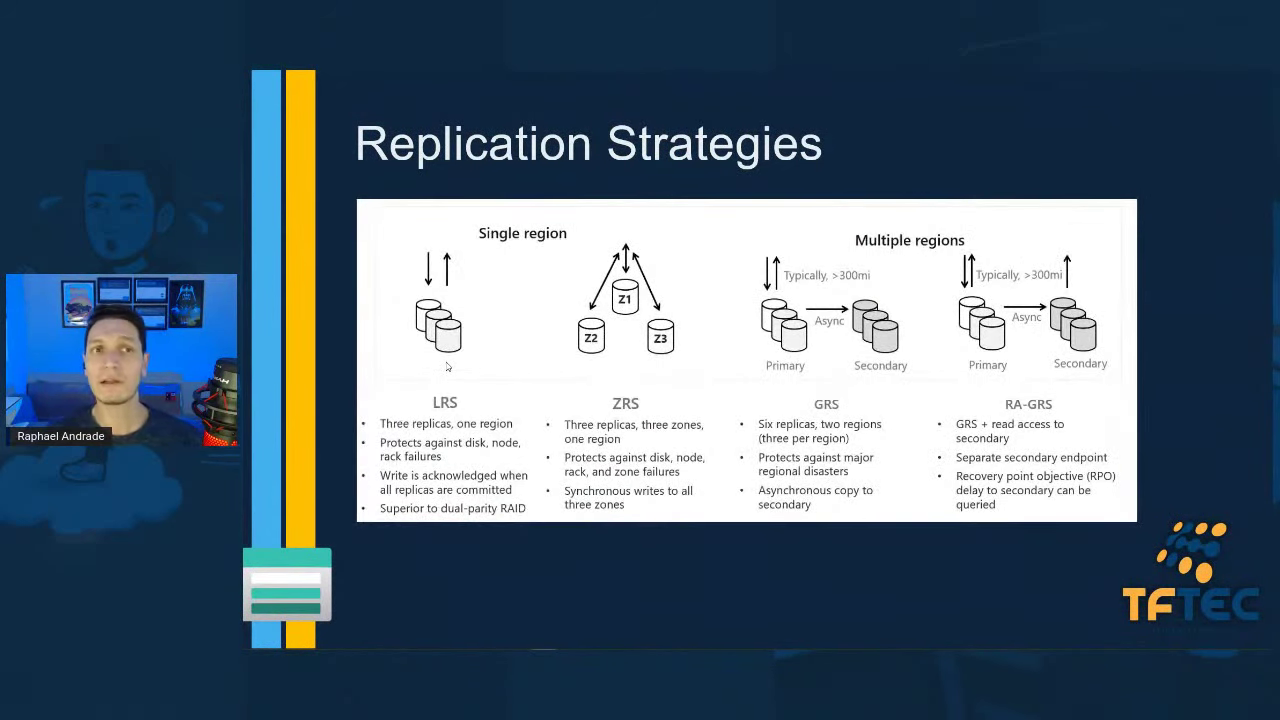
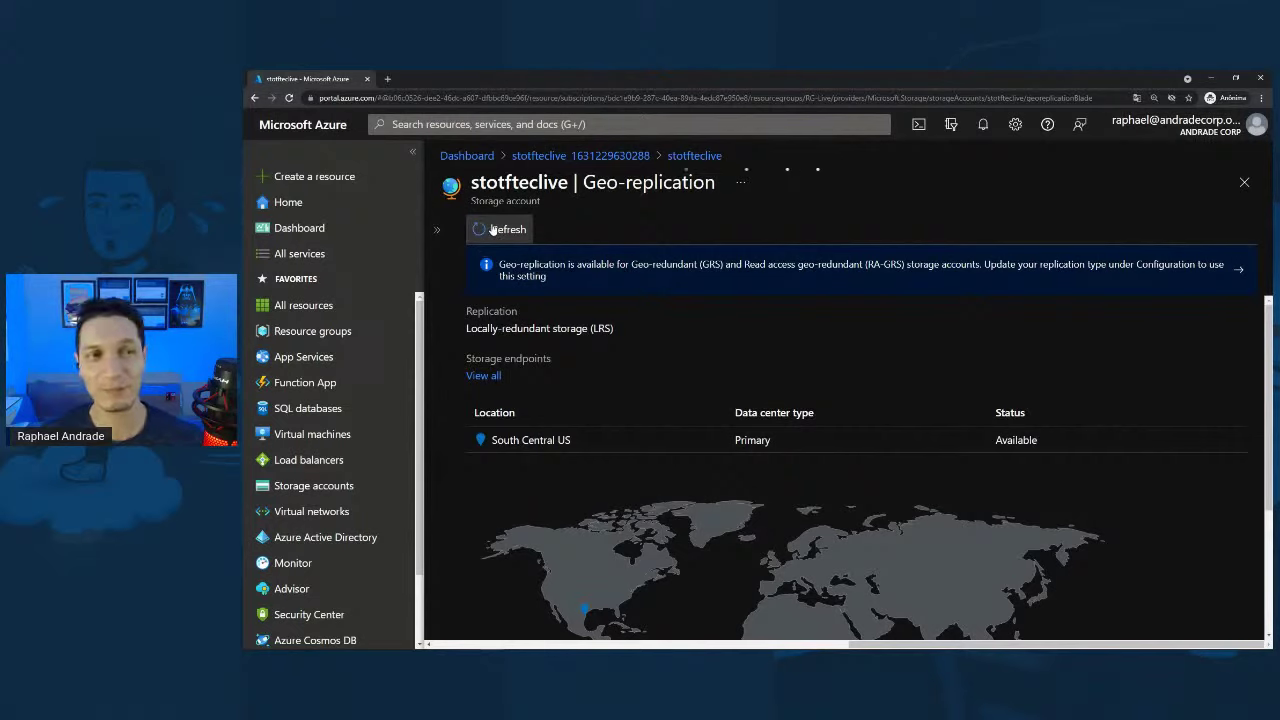
- Open the Storage accounts list in a new browser tab and open the stotfteclive account from it
{"action": "right_click", "coordinate": [328, 490]}
{"action": "left_click", "coordinate": [360, 493]}
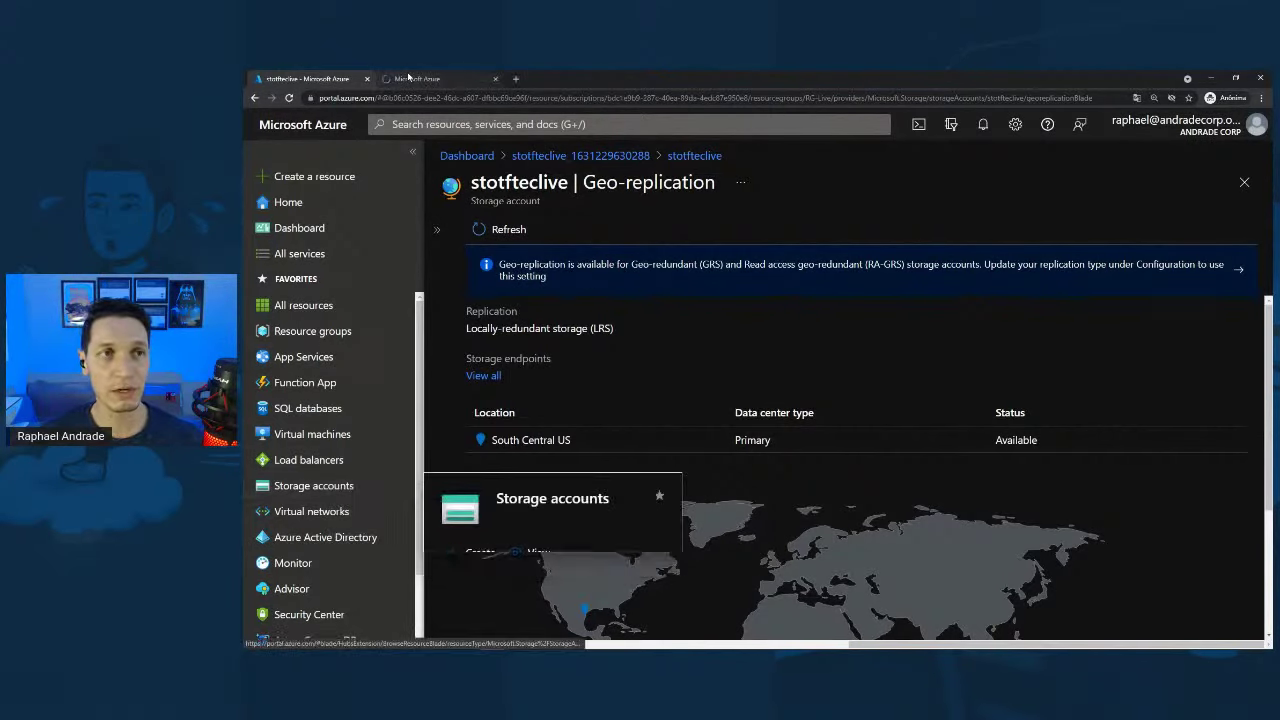
{"action": "left_click", "coordinate": [408, 78]}
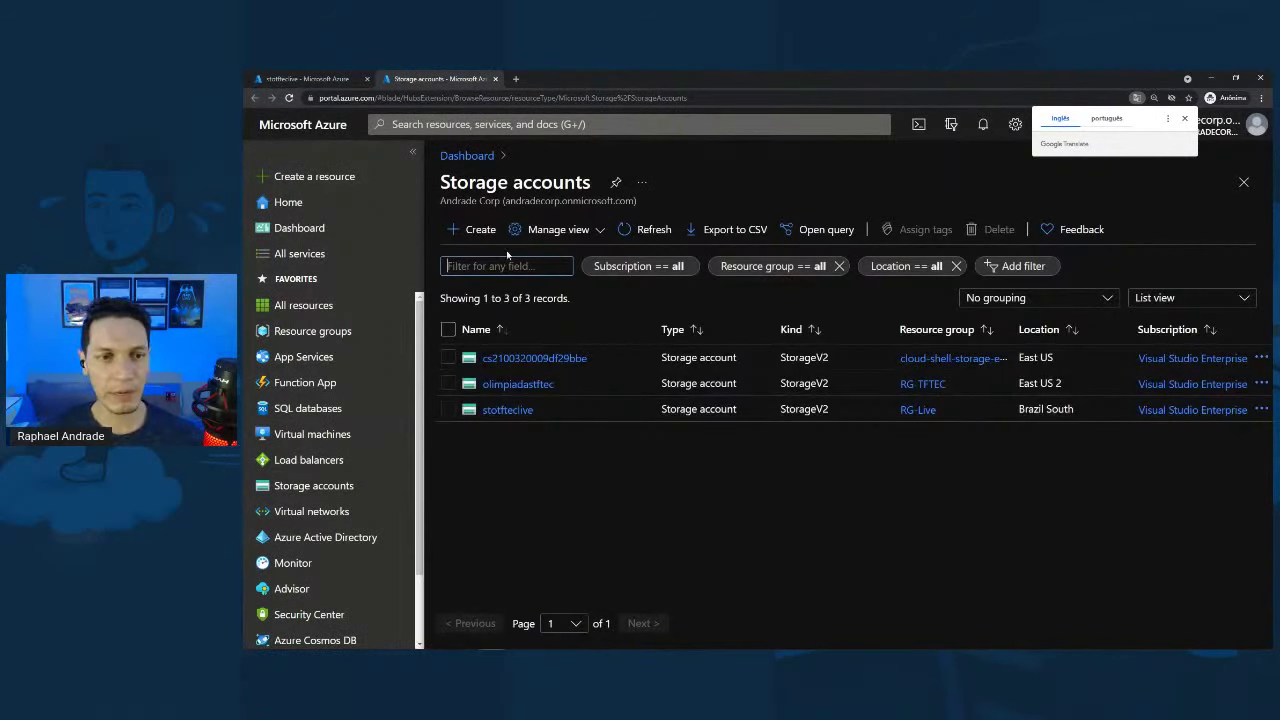
{"action": "left_click", "coordinate": [496, 410]}
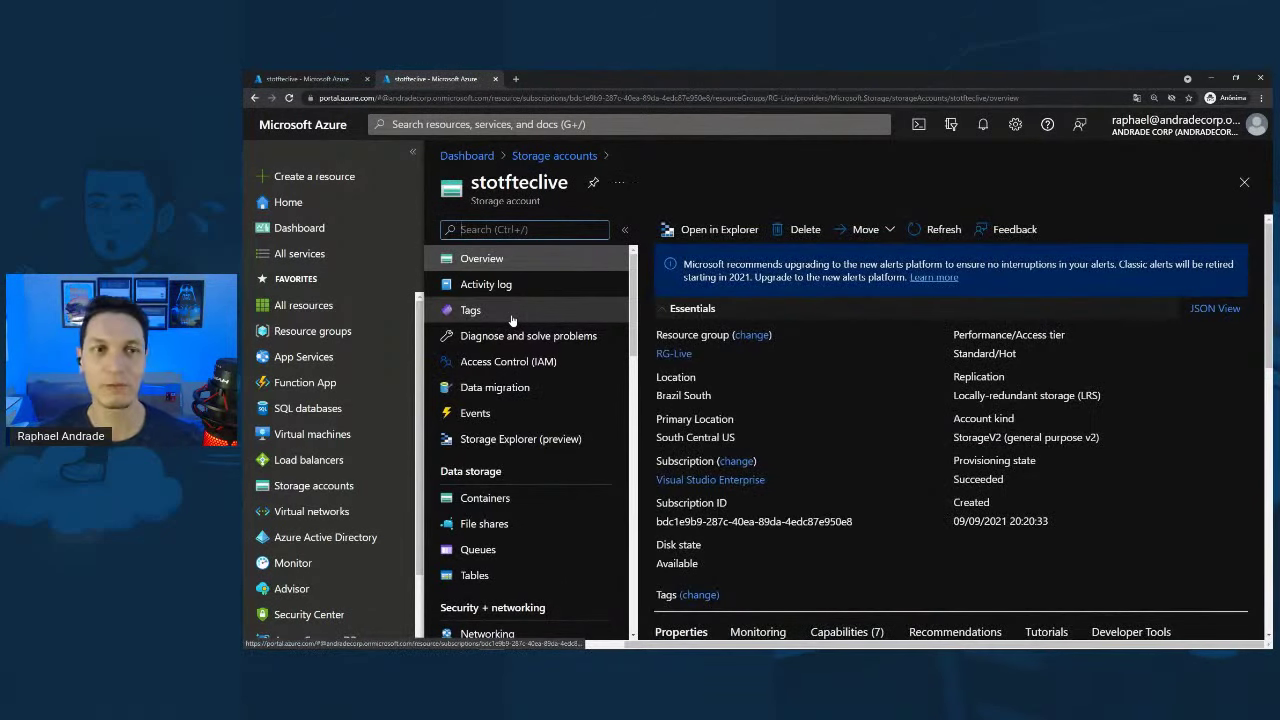
- Review the stotfteclive account's overview and its available security, data management, settings and monitoring options
{"action": "scroll", "coordinate": [520, 330], "scroll_direction": "down", "scroll_amount": 1}
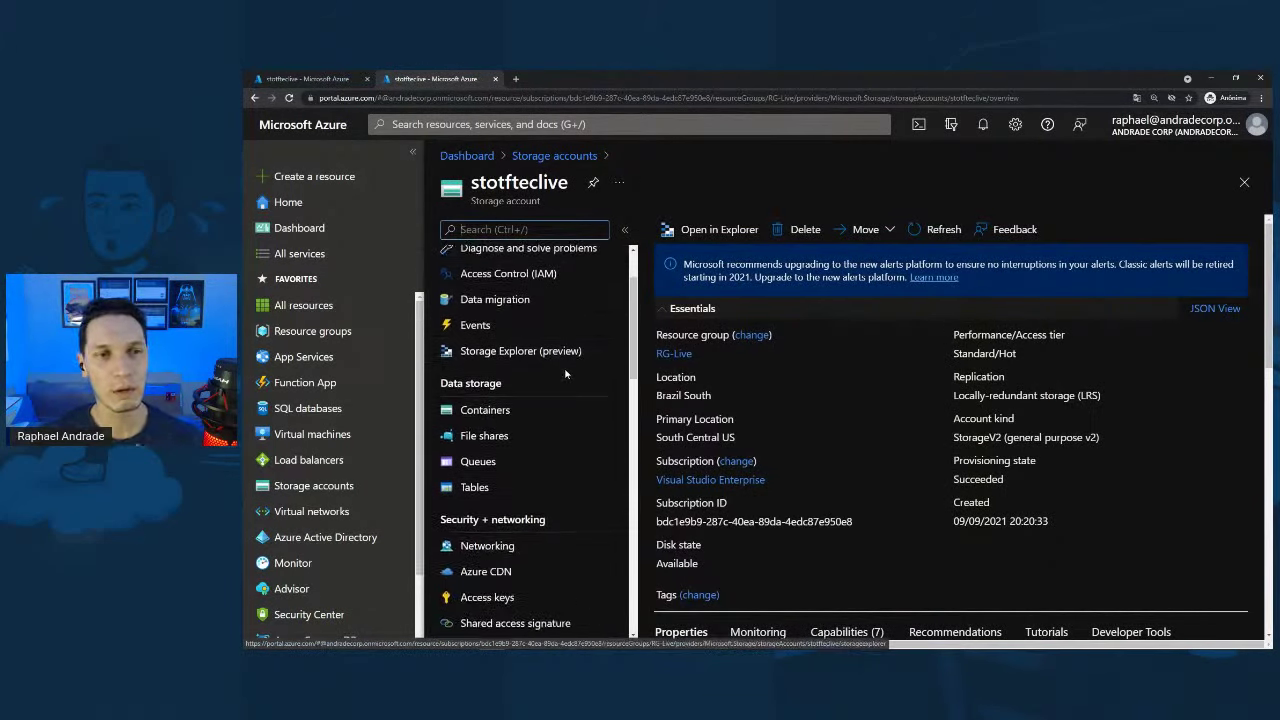
{"action": "scroll", "coordinate": [565, 373], "scroll_direction": "up", "scroll_amount": 1}
{"action": "scroll", "coordinate": [566, 301], "scroll_direction": "down", "scroll_amount": 2}
{"action": "scroll", "coordinate": [566, 301], "scroll_direction": "up", "scroll_amount": 2}
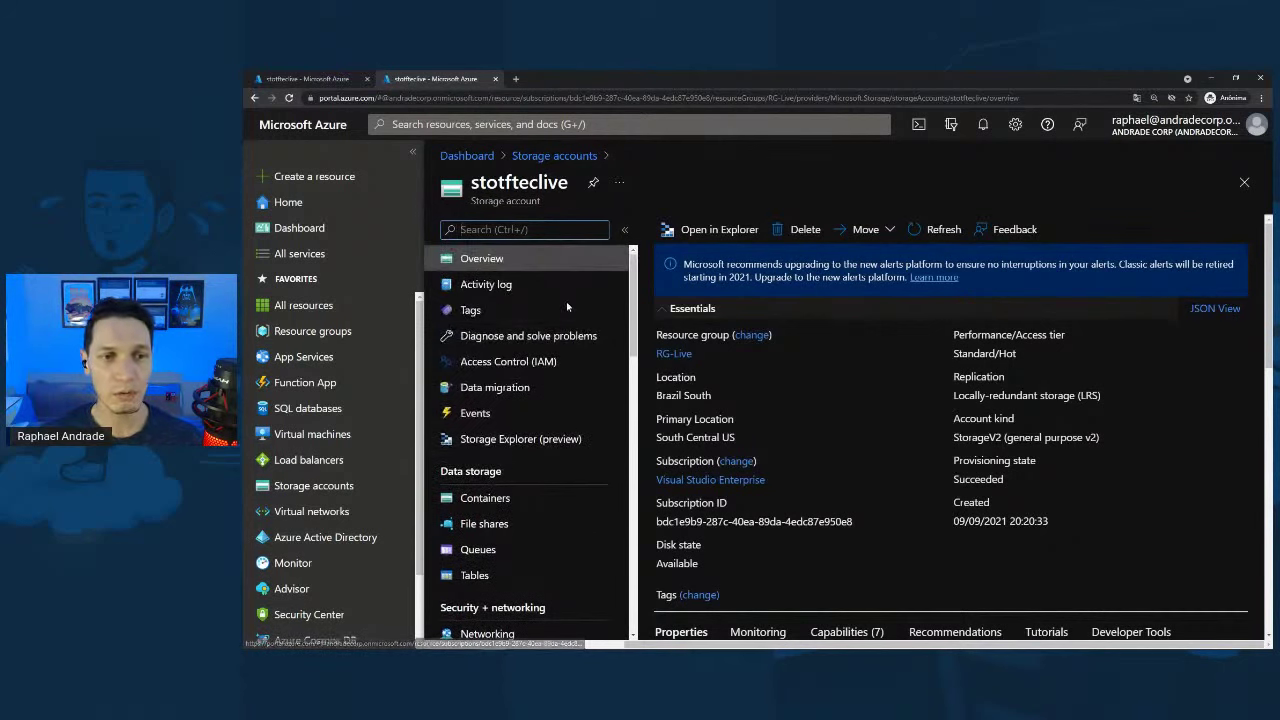
{"action": "scroll", "coordinate": [566, 301], "scroll_direction": "down", "scroll_amount": 4}
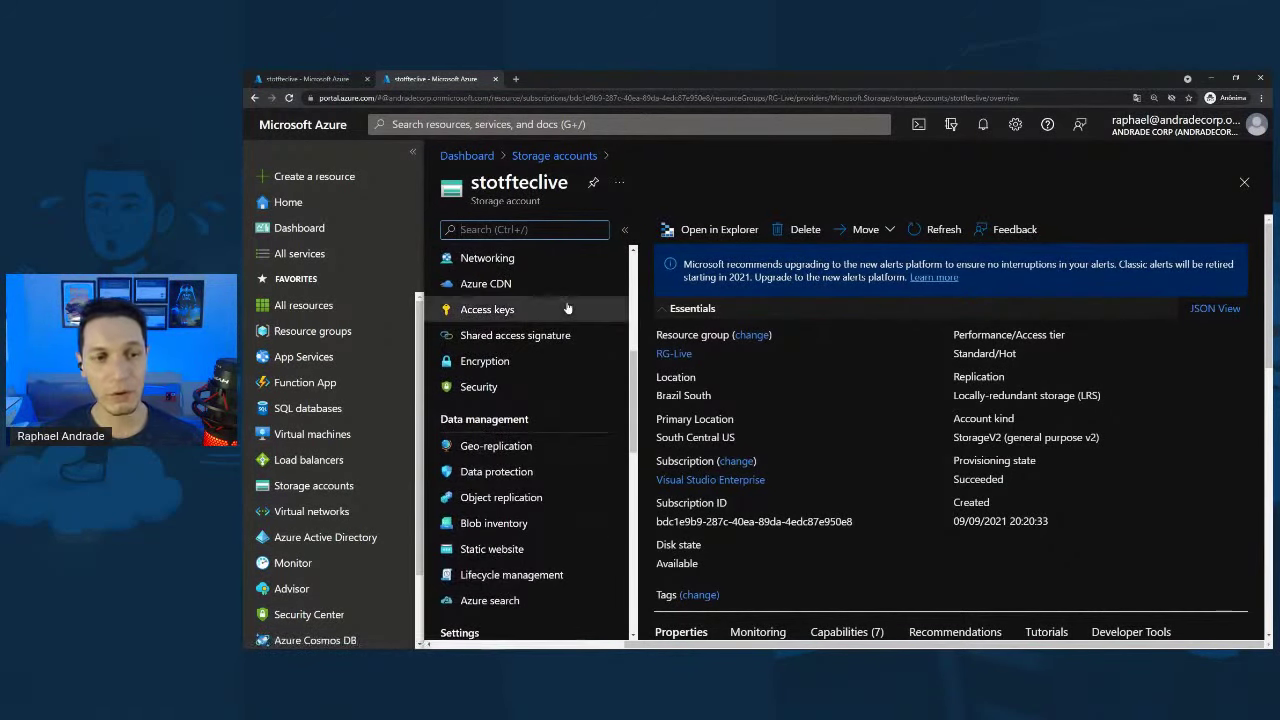
{"action": "scroll", "coordinate": [567, 309], "scroll_direction": "down", "scroll_amount": 3}
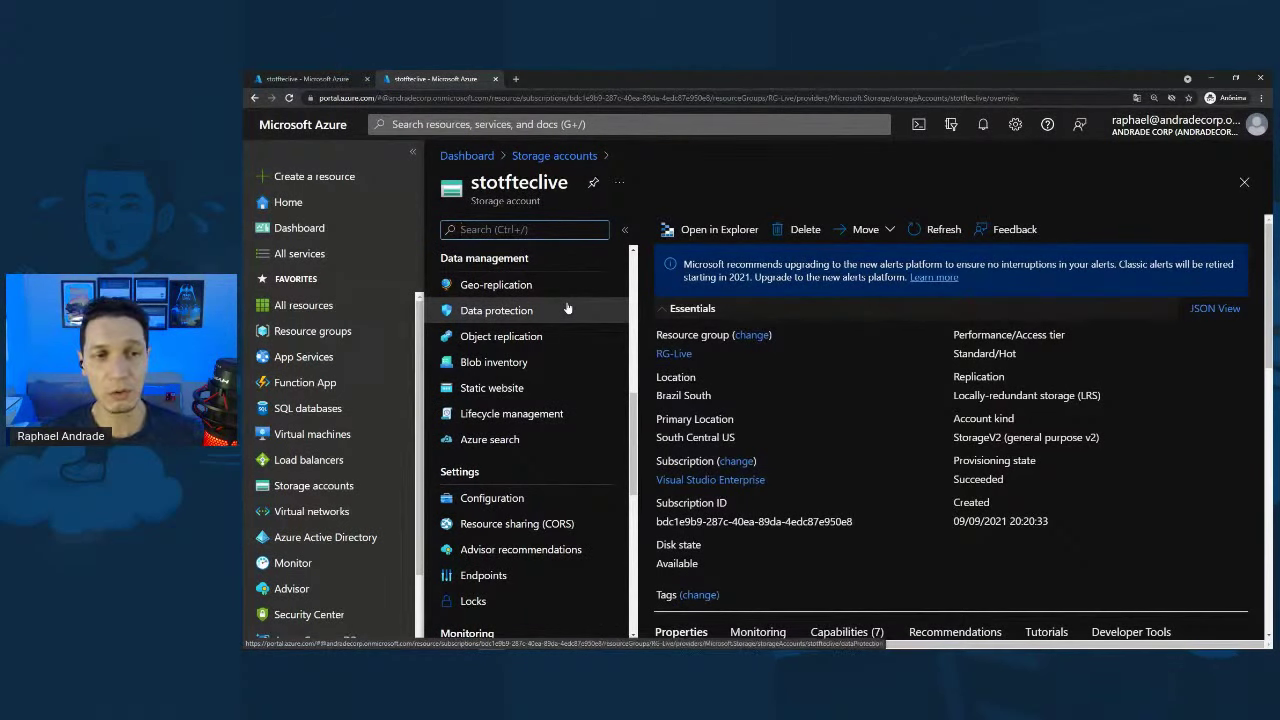
{"action": "scroll", "coordinate": [578, 330], "scroll_direction": "down", "scroll_amount": 3}
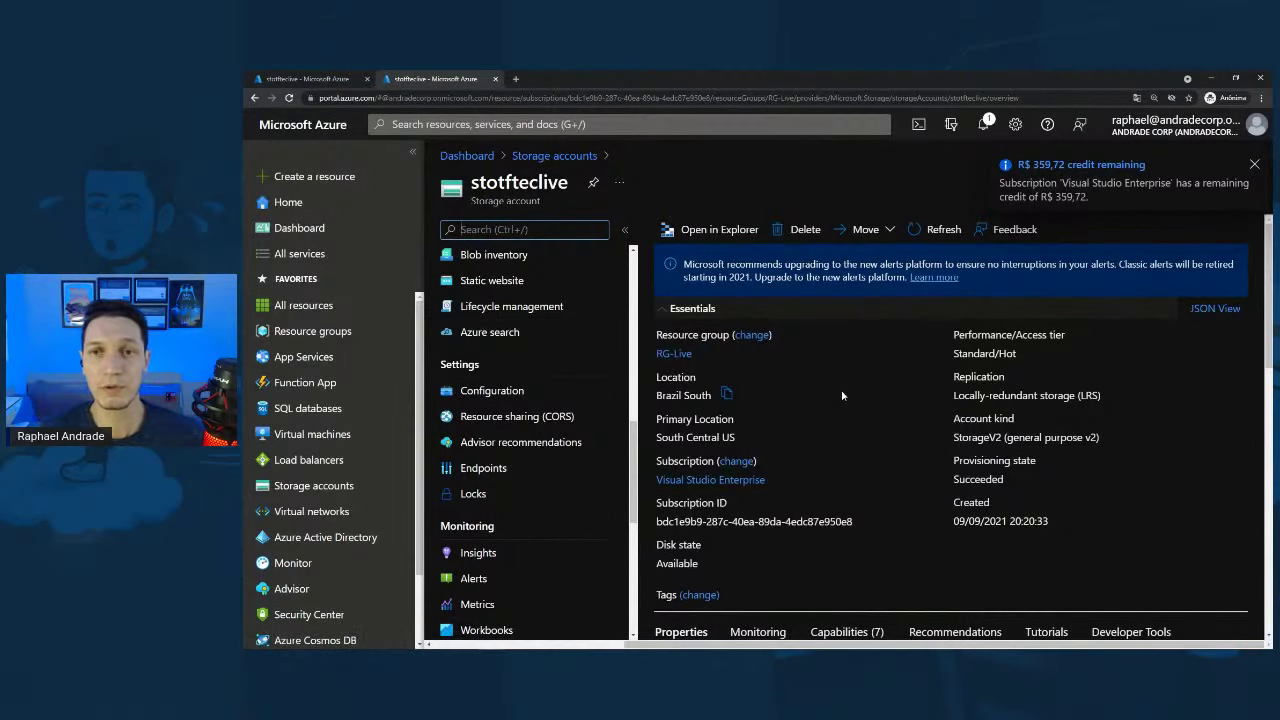
{"action": "scroll", "coordinate": [470, 395], "scroll_direction": "up", "scroll_amount": 3}
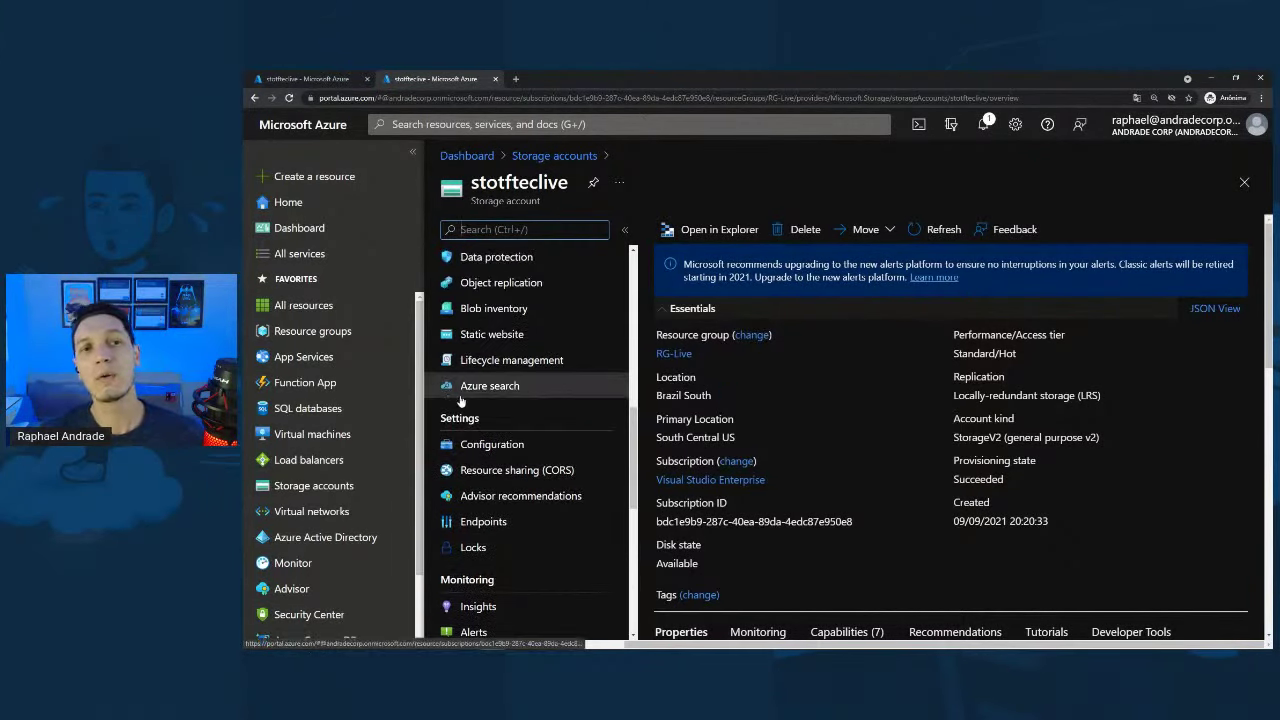
{"action": "scroll", "coordinate": [463, 400], "scroll_direction": "up", "scroll_amount": 3}
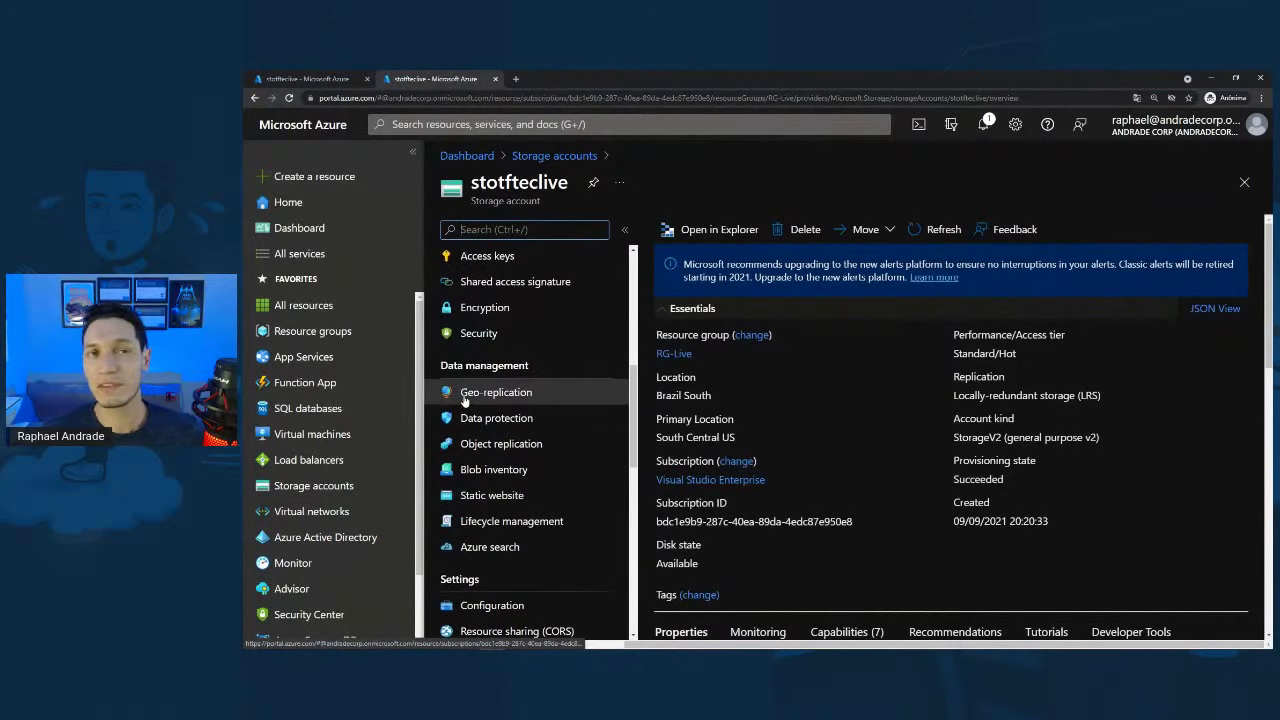
{"action": "scroll", "coordinate": [463, 400], "scroll_direction": "up", "scroll_amount": 3}
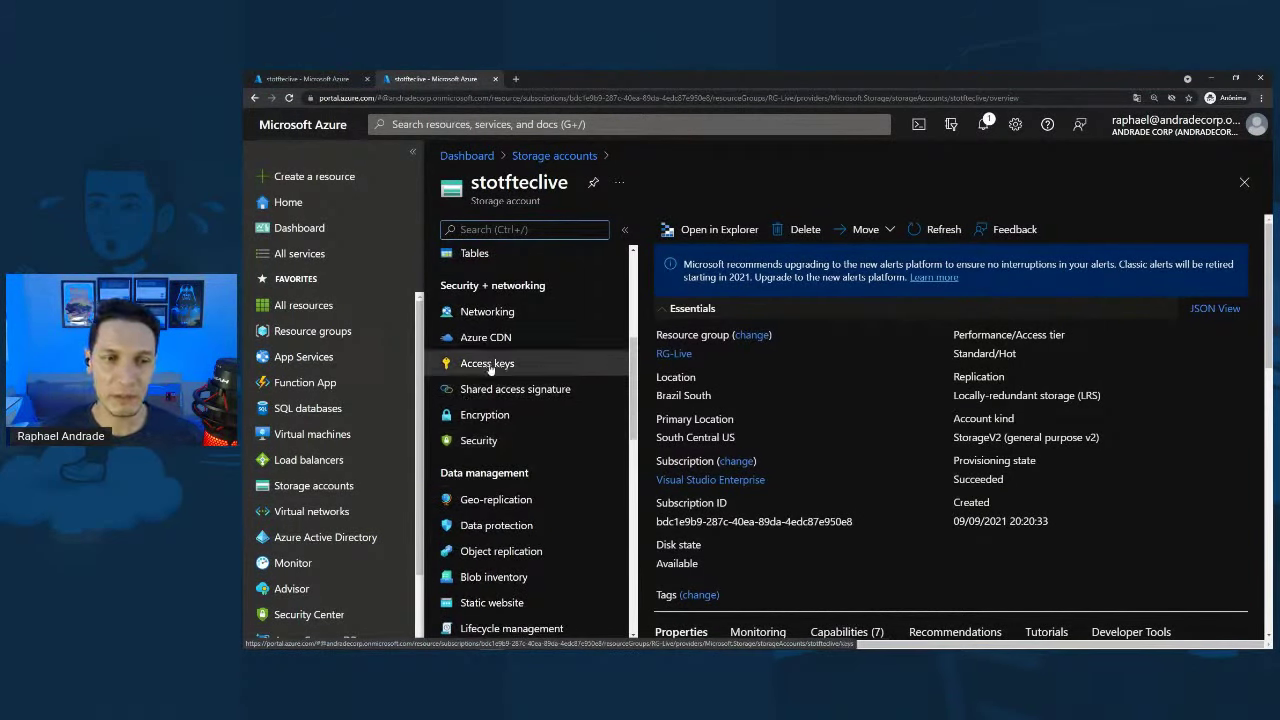
- Open the Access keys of stotfteclive and examine the key1 and key2 entries
{"action": "left_click", "coordinate": [486, 366]}
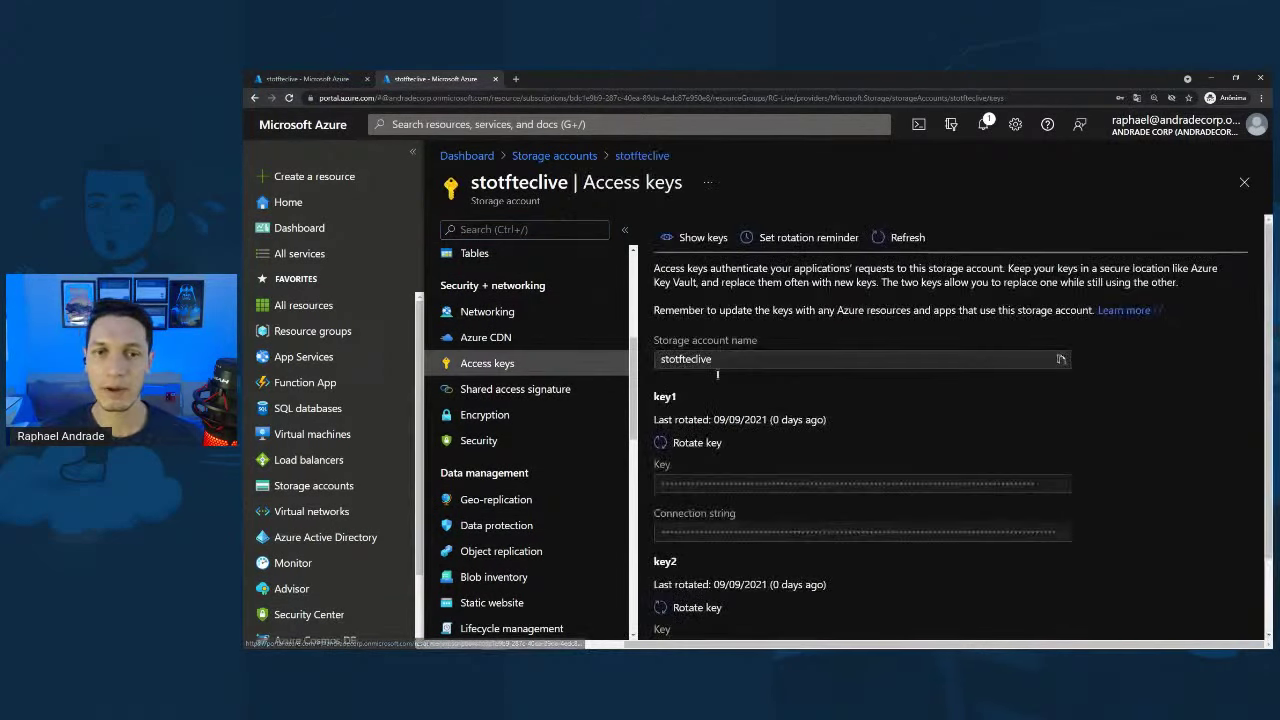
{"action": "scroll", "coordinate": [713, 424], "scroll_direction": "down", "scroll_amount": 2}
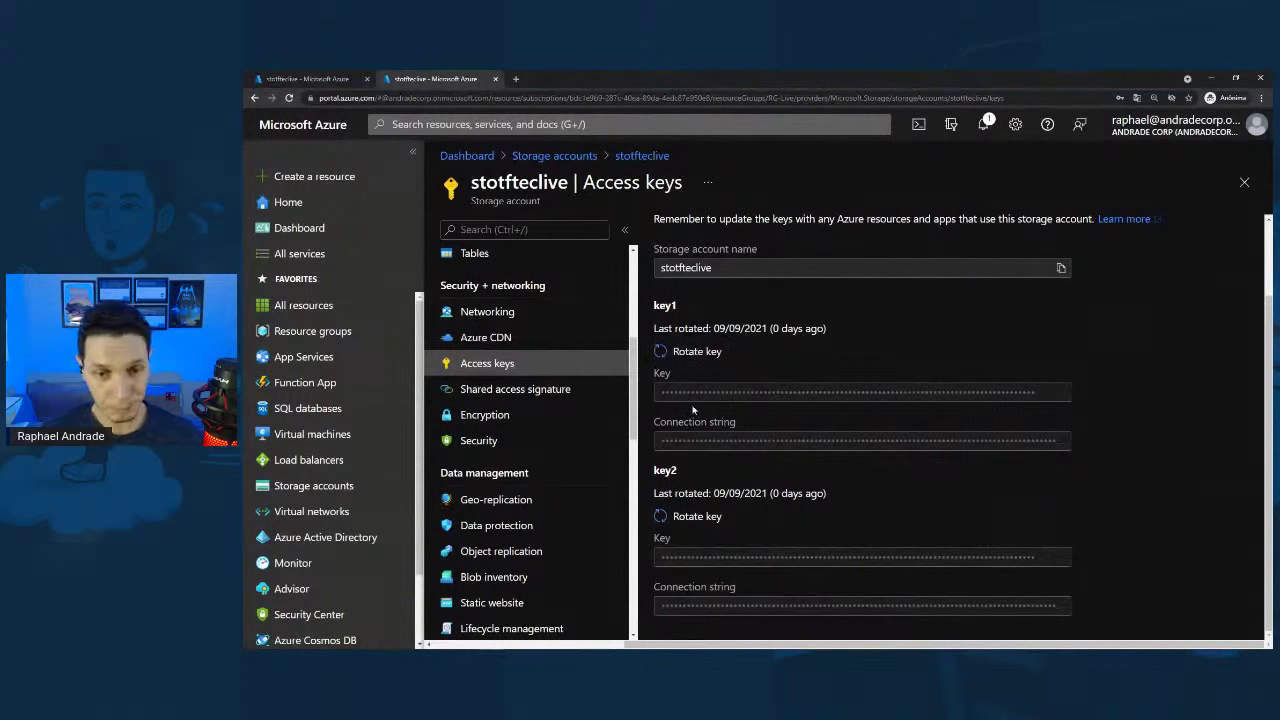
{"action": "scroll", "coordinate": [724, 400], "scroll_direction": "up", "scroll_amount": 2}
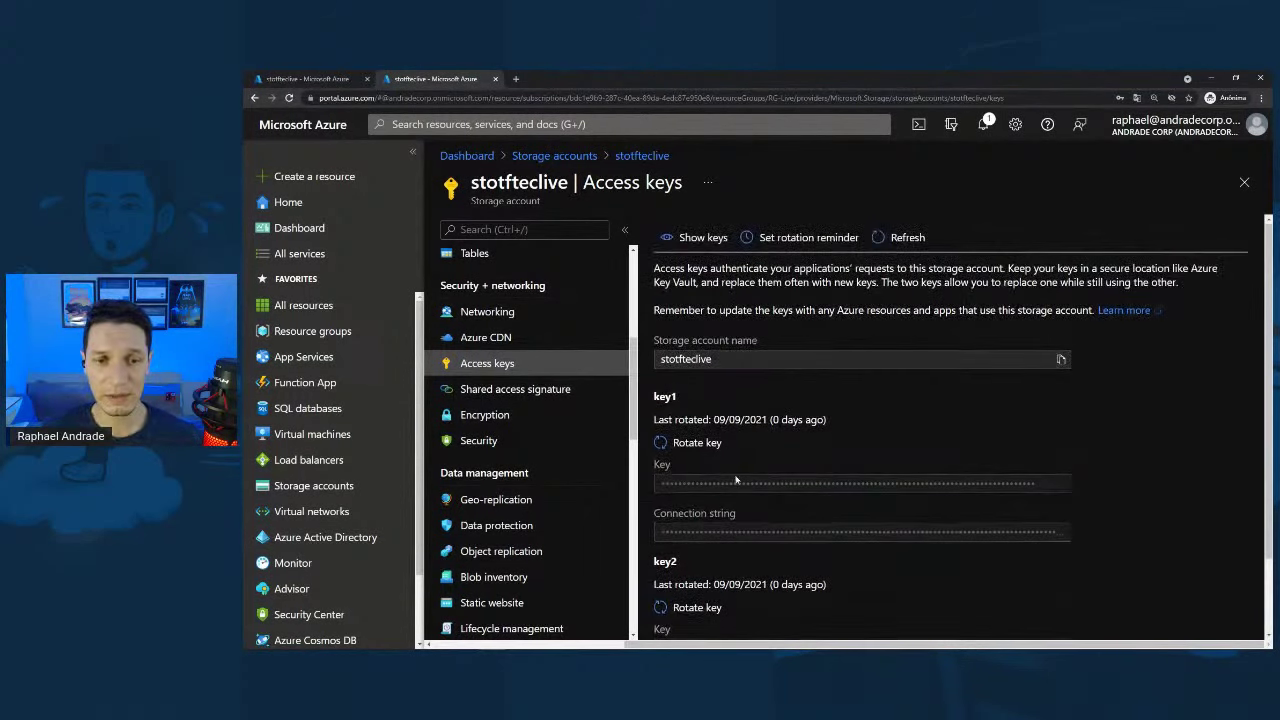
- Reveal the stotfteclive access keys, examine the key1 key and its connection string, and hide the keys again
{"action": "scroll", "coordinate": [723, 487], "scroll_direction": "down", "scroll_amount": 2}
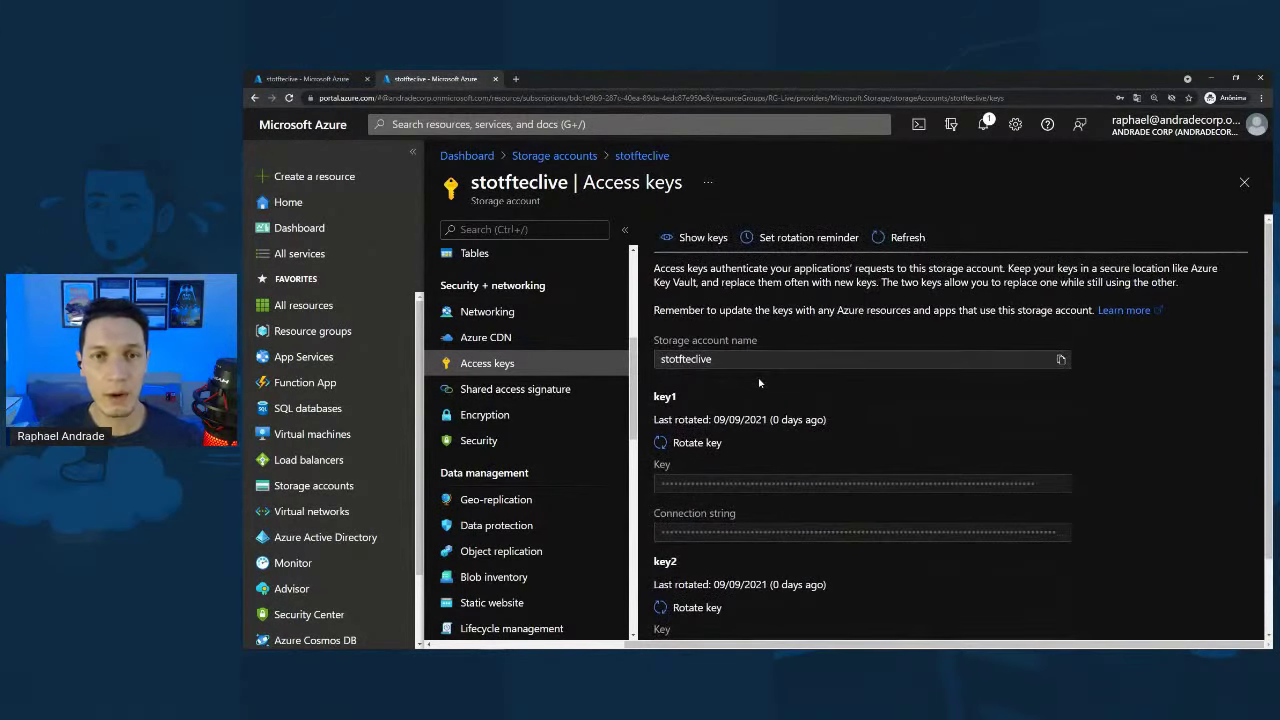
{"action": "left_click", "coordinate": [701, 236]}
{"action": "scroll", "coordinate": [720, 430], "scroll_direction": "down", "scroll_amount": 1}
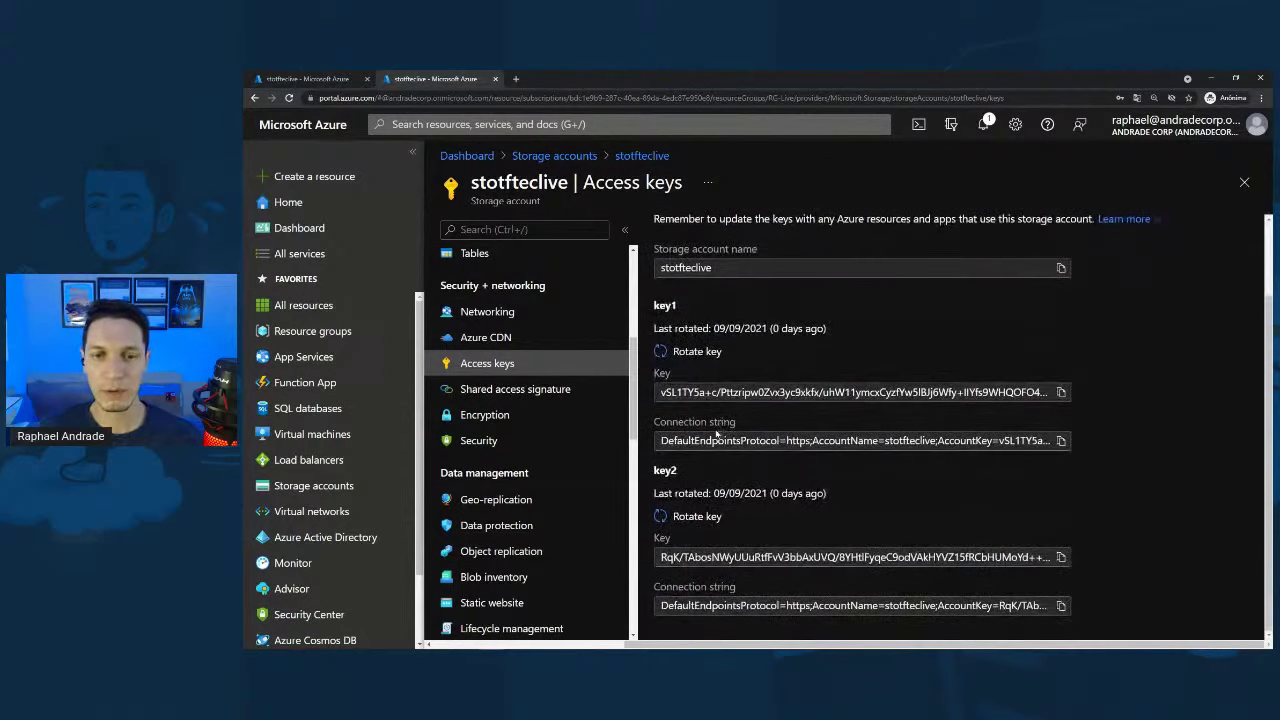
{"action": "left_click_drag", "start_coordinate": [700, 392], "coordinate": [1093, 392]}
{"action": "left_click_drag", "start_coordinate": [662, 440], "coordinate": [1020, 442]}
{"action": "left_click", "coordinate": [1063, 478]}
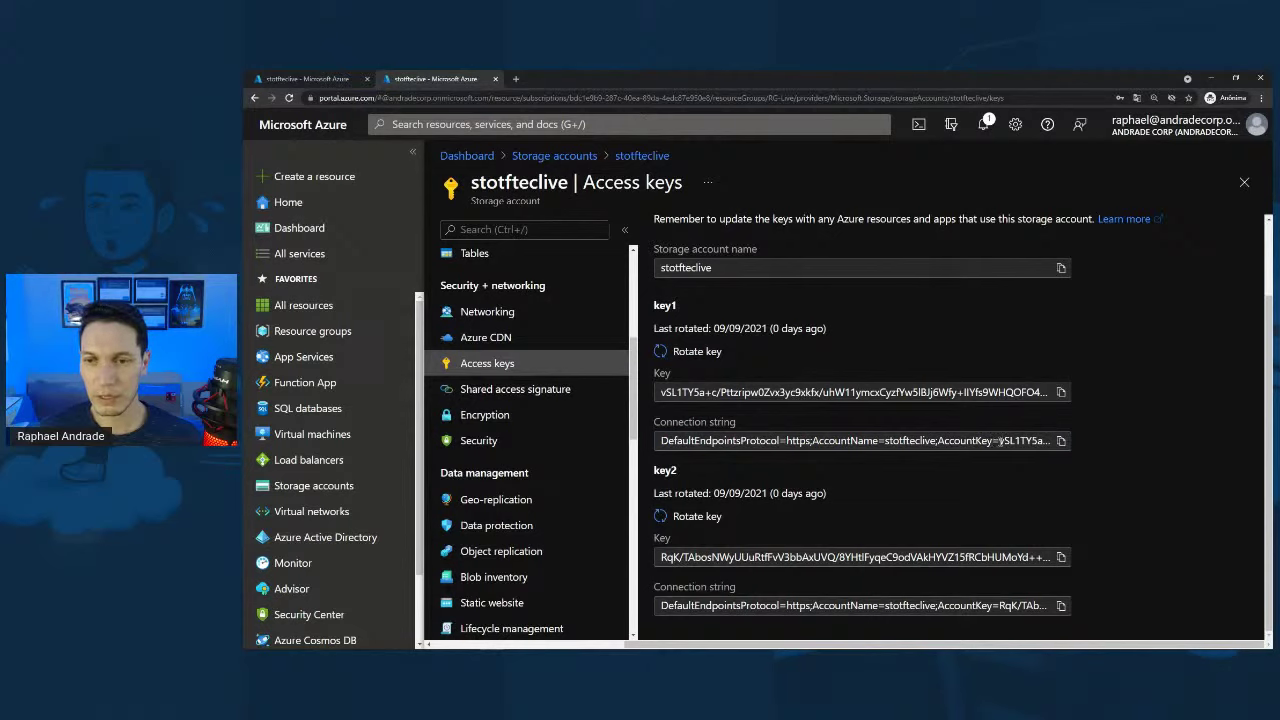
{"action": "left_click_drag", "start_coordinate": [998, 441], "coordinate": [1050, 442]}
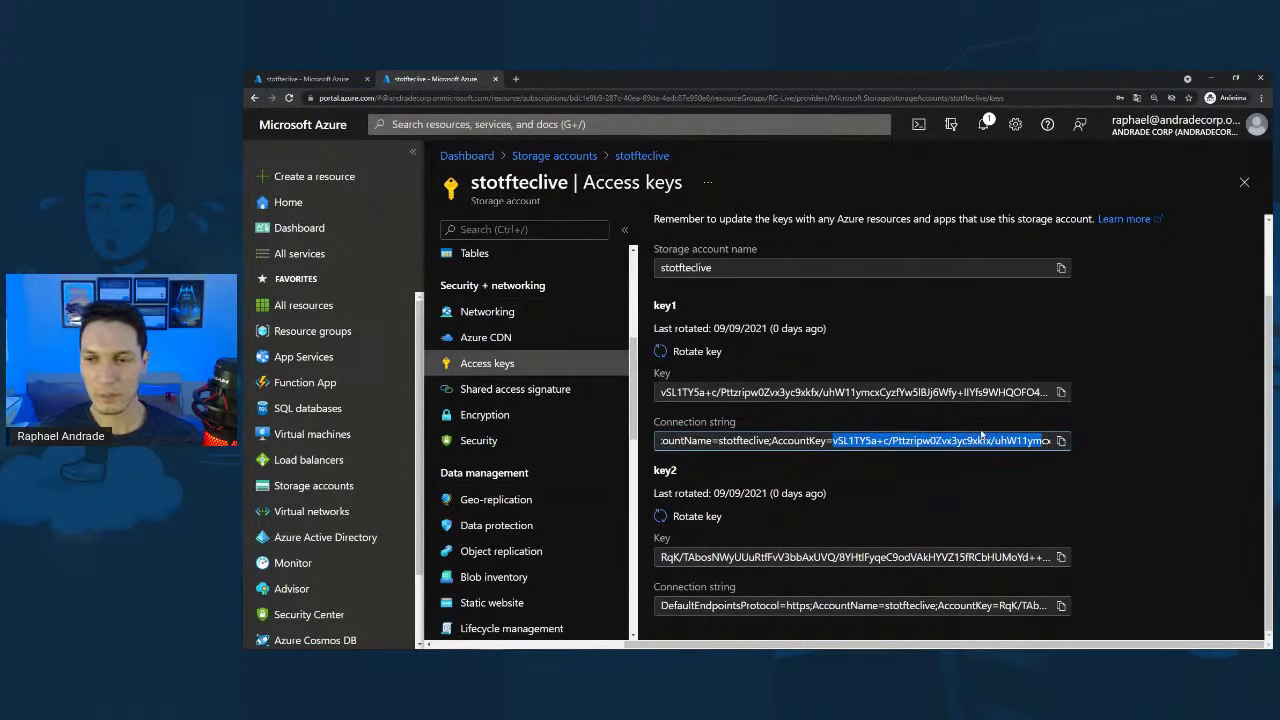
{"action": "left_click", "coordinate": [1061, 441]}
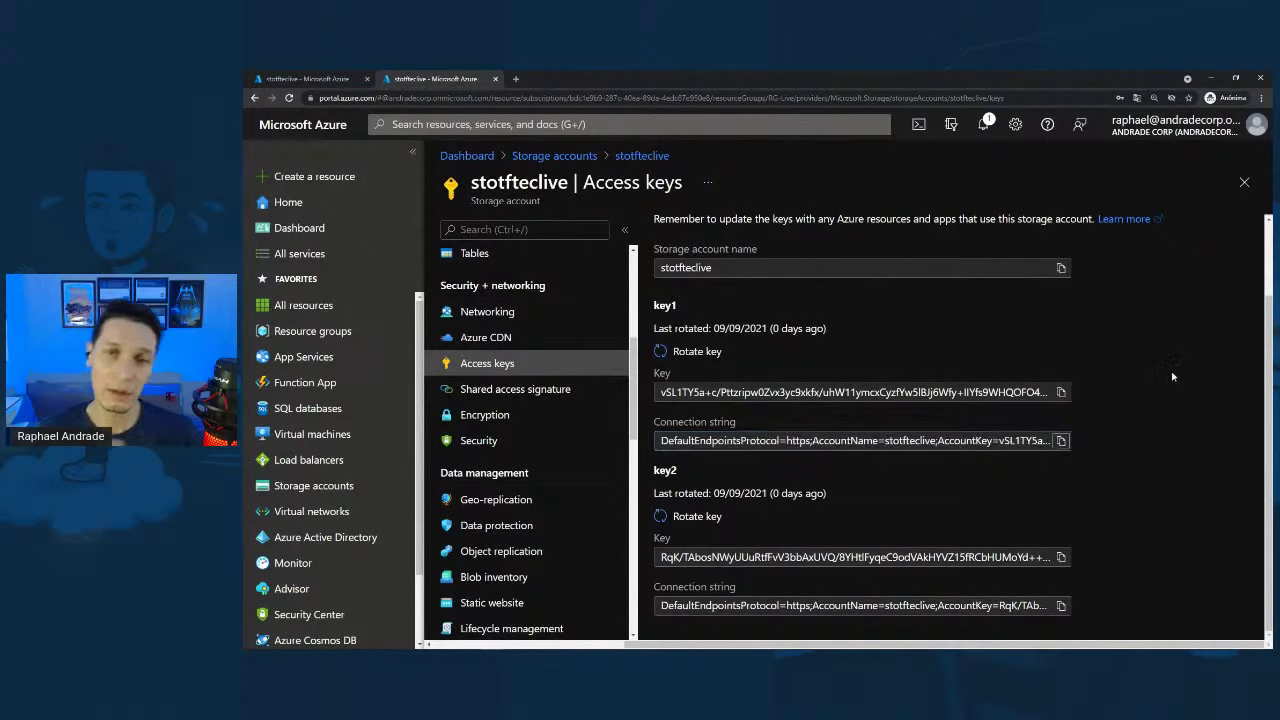
{"action": "scroll", "coordinate": [1153, 375], "scroll_direction": "up", "scroll_amount": 2}
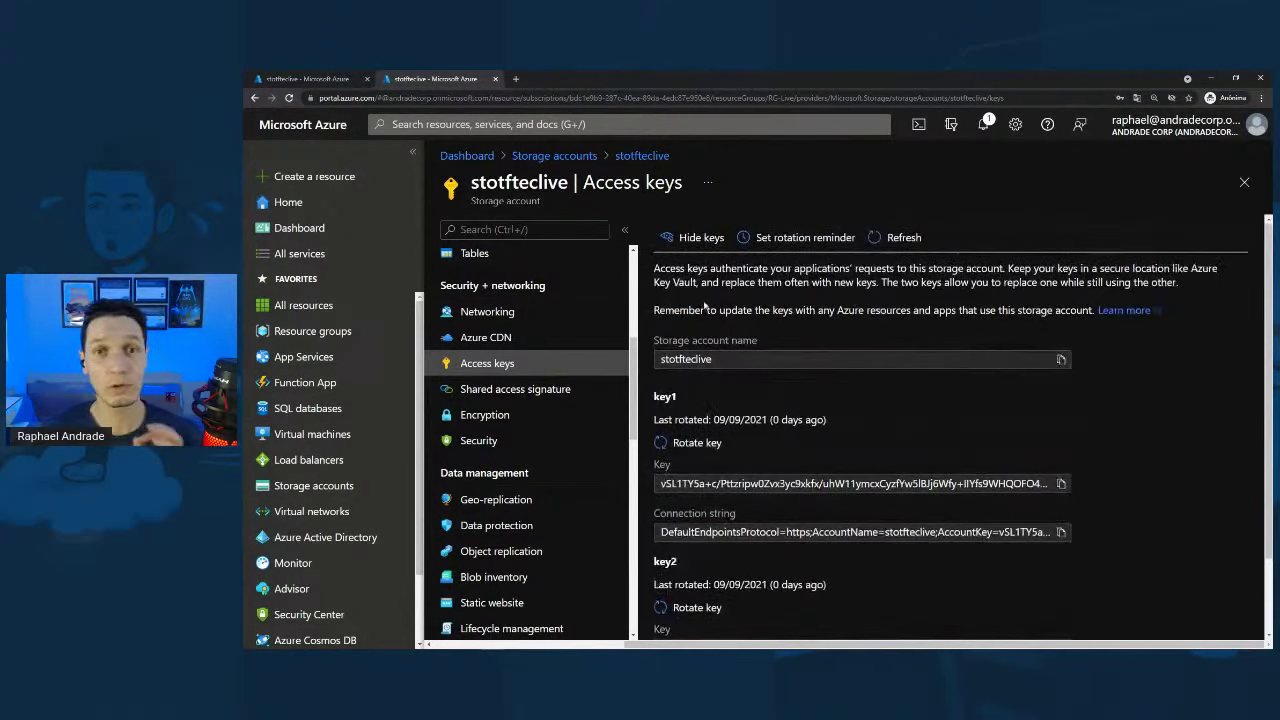
{"action": "left_click", "coordinate": [690, 238]}
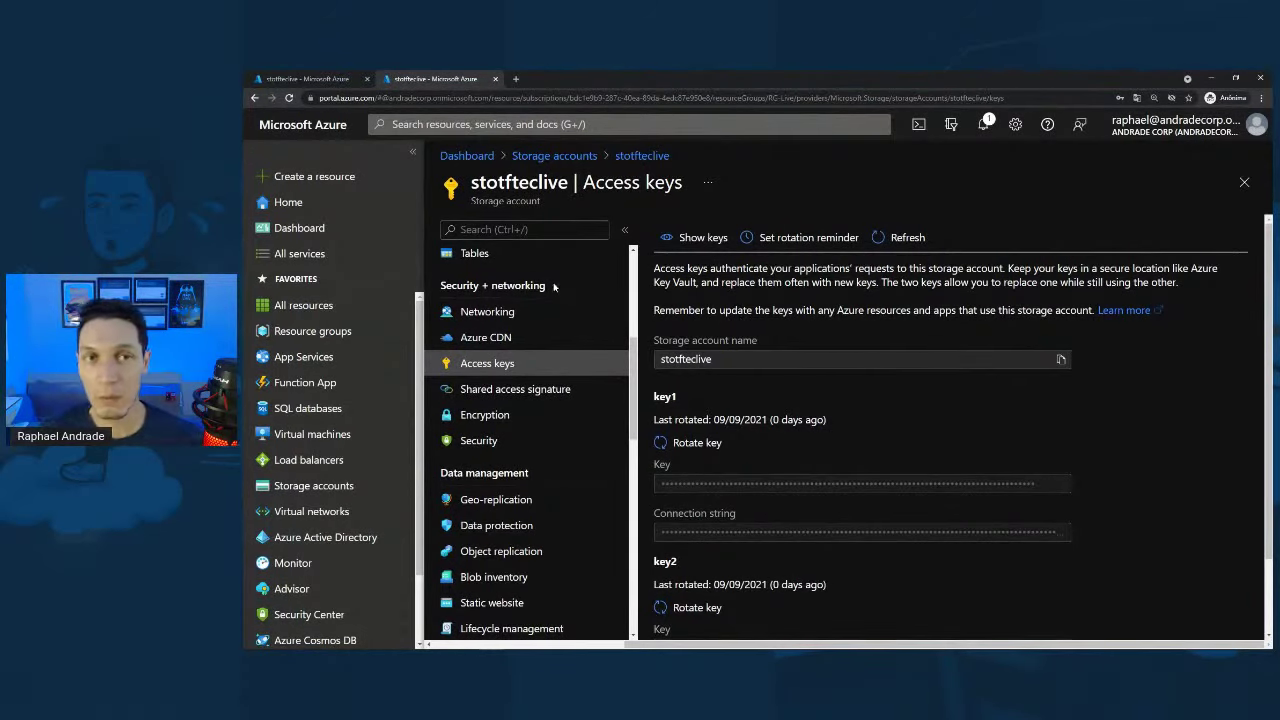
- Open the blob container of stotfteclive and go to its Shared access tokens settings
{"action": "scroll", "coordinate": [557, 314], "scroll_direction": "up", "scroll_amount": 2}
{"action": "scroll", "coordinate": [557, 314], "scroll_direction": "up", "scroll_amount": 2}
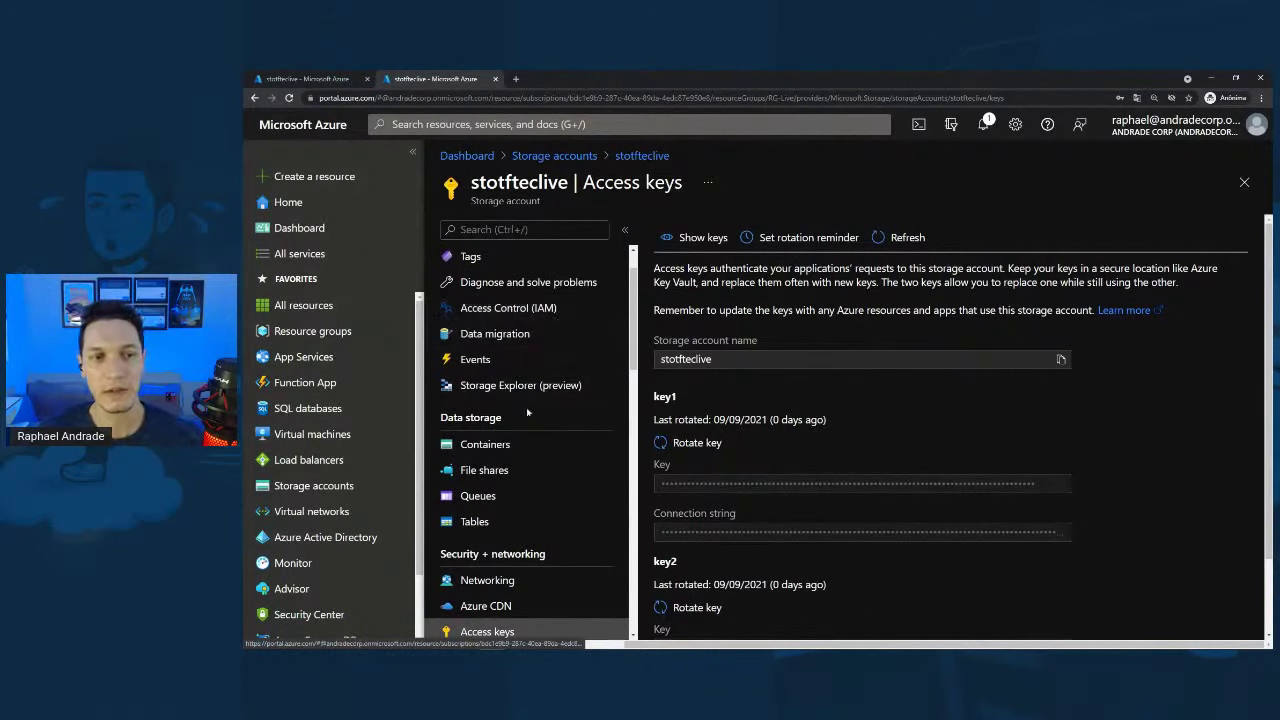
{"action": "left_click", "coordinate": [486, 449]}
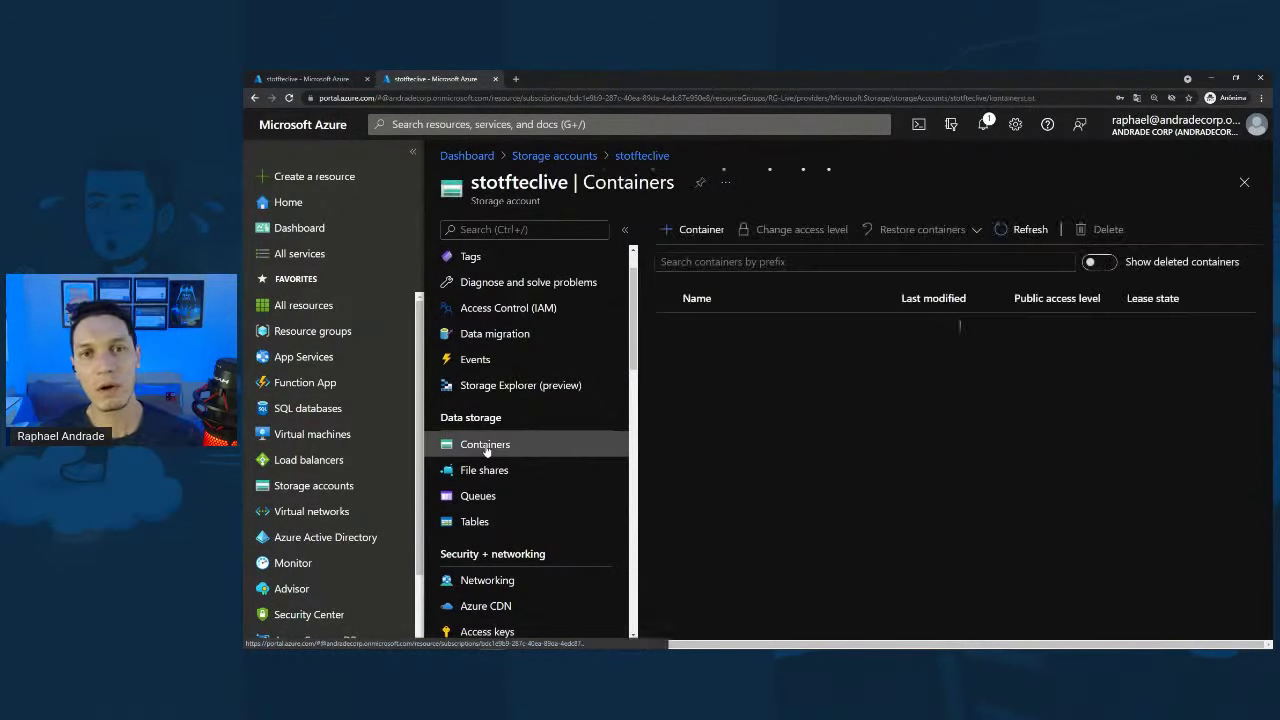
{"action": "left_click", "coordinate": [693, 352]}
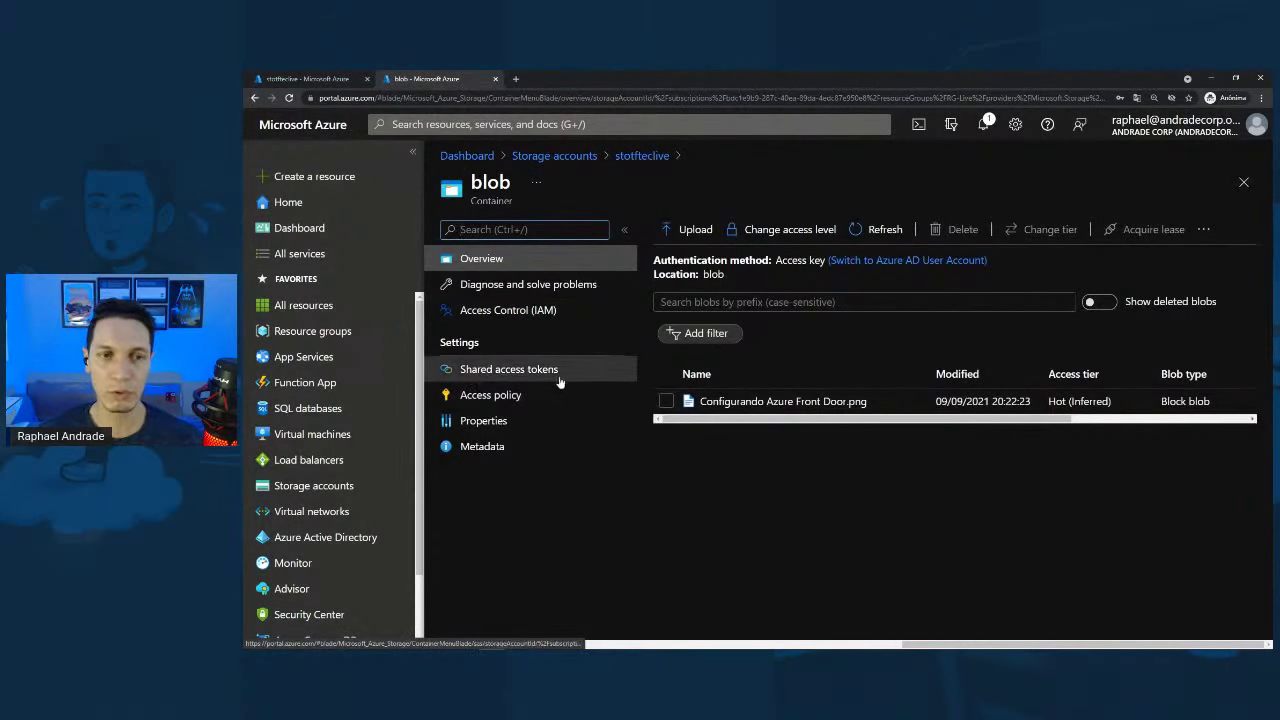
{"action": "left_click", "coordinate": [492, 378]}
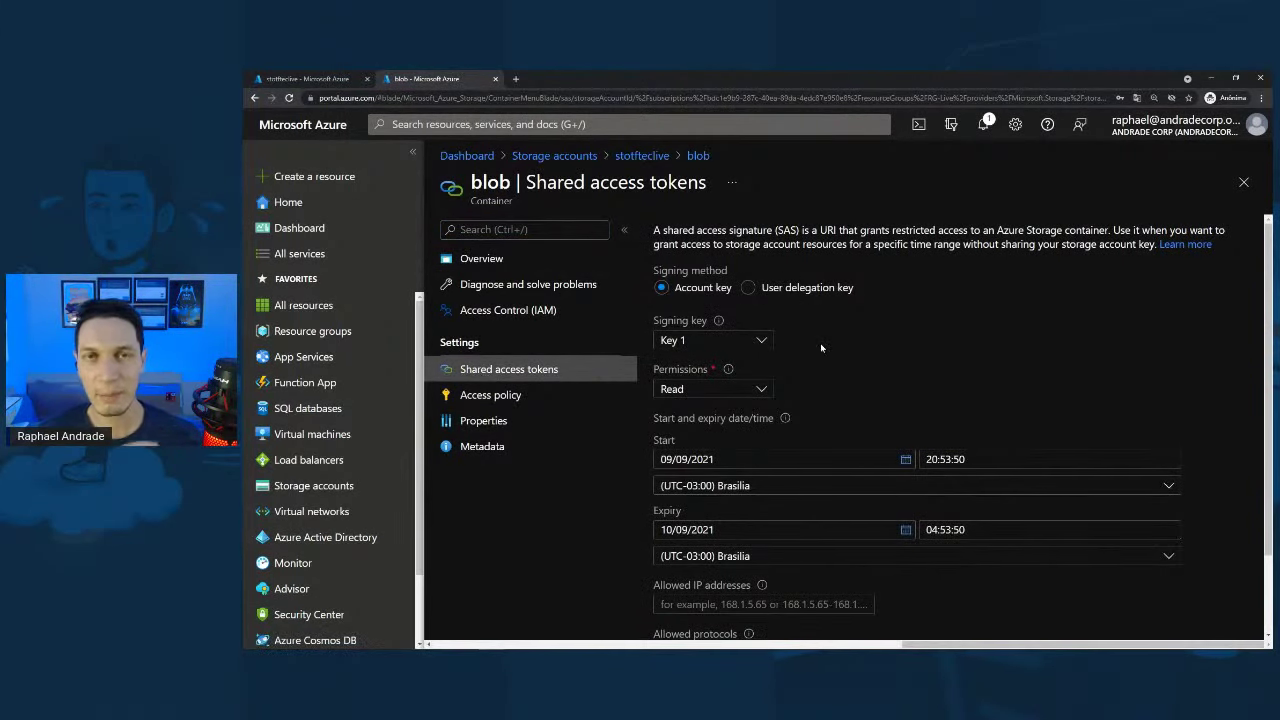
- Review the container's SAS options, including the available permissions, start and expiry times, allowed IP addresses and allowed protocols
{"action": "scroll", "coordinate": [820, 343], "scroll_direction": "down", "scroll_amount": 1}
{"action": "scroll", "coordinate": [808, 331], "scroll_direction": "up", "scroll_amount": 1}
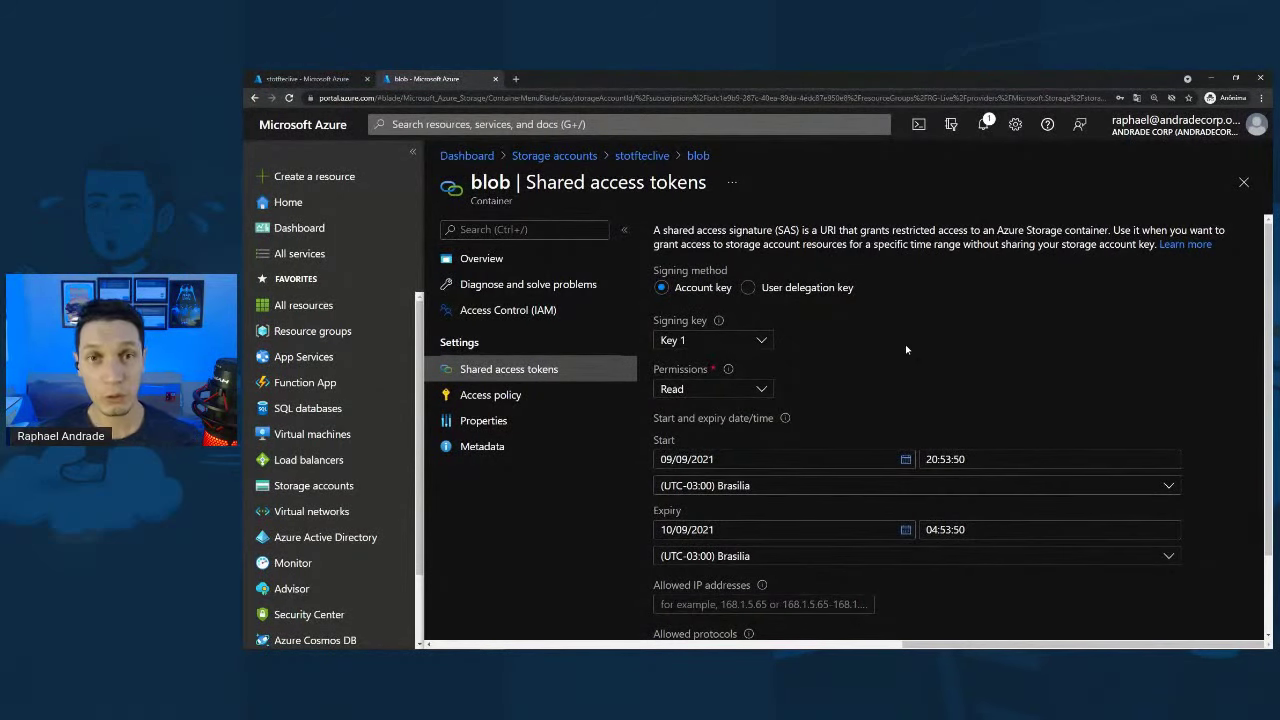
{"action": "left_click", "coordinate": [756, 390]}
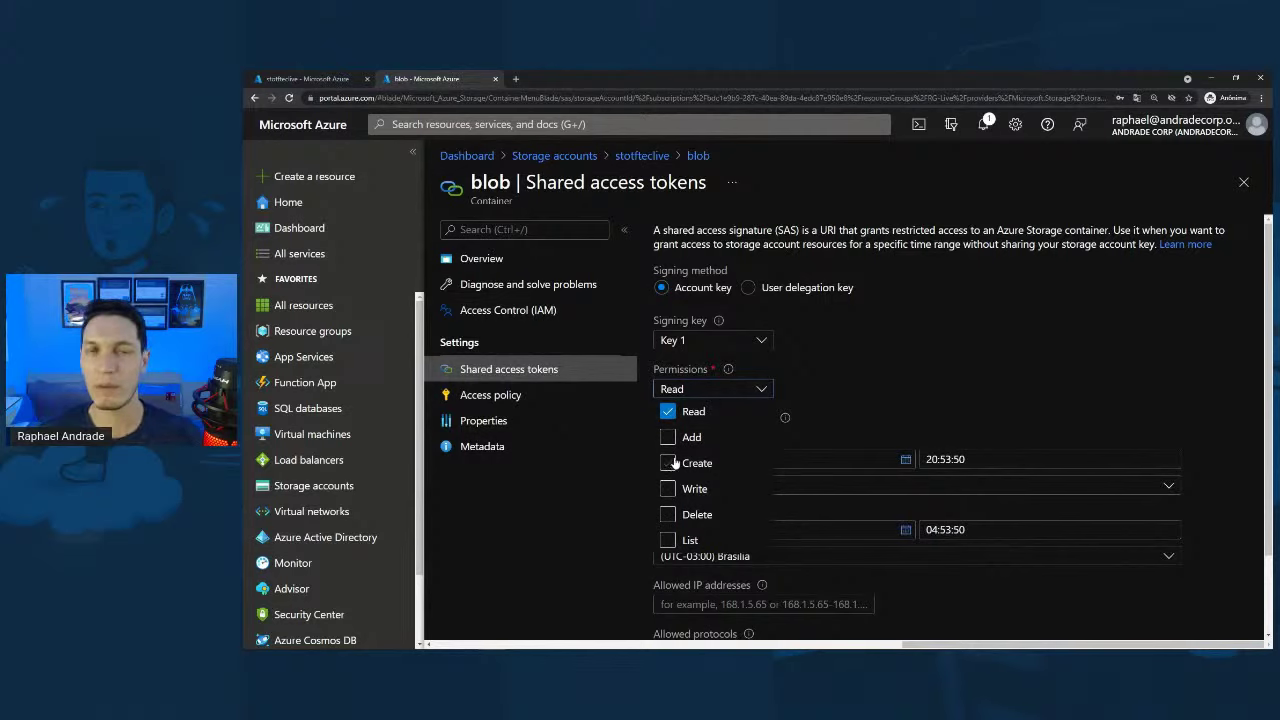
{"action": "left_click", "coordinate": [835, 383]}
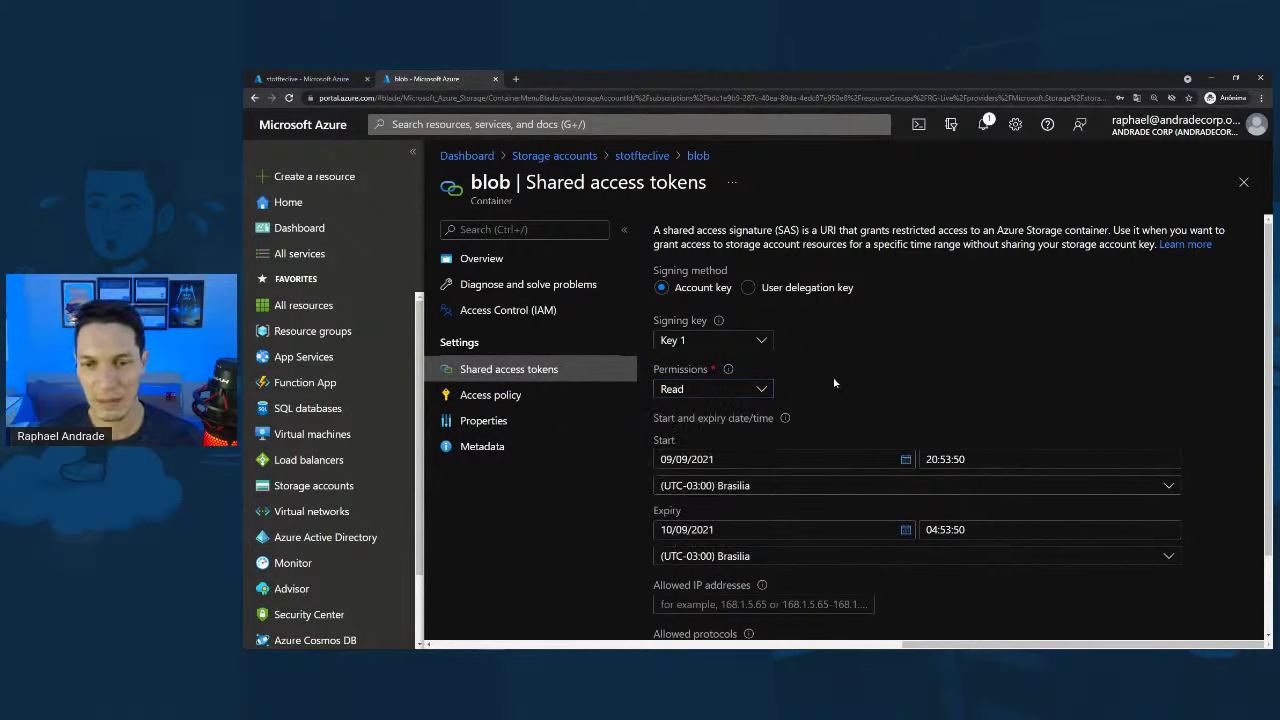
{"action": "scroll", "coordinate": [835, 383], "scroll_direction": "down", "scroll_amount": 2}
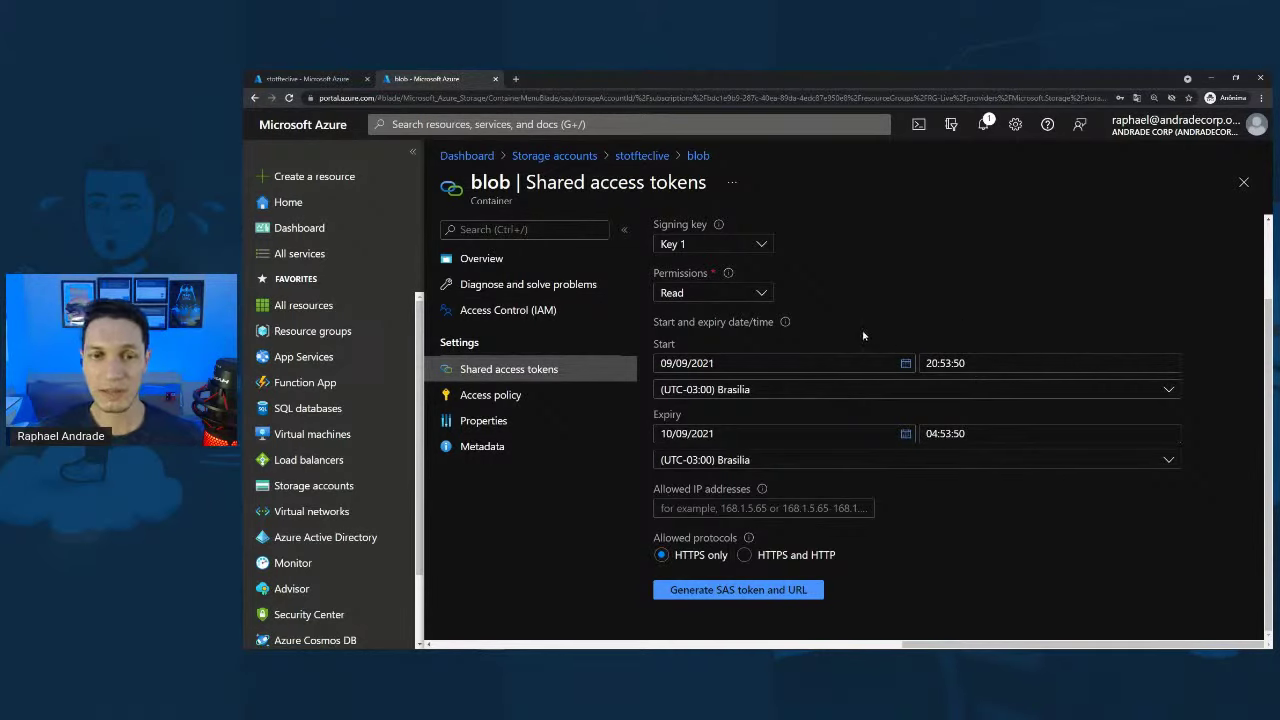
{"action": "left_click", "coordinate": [717, 510]}
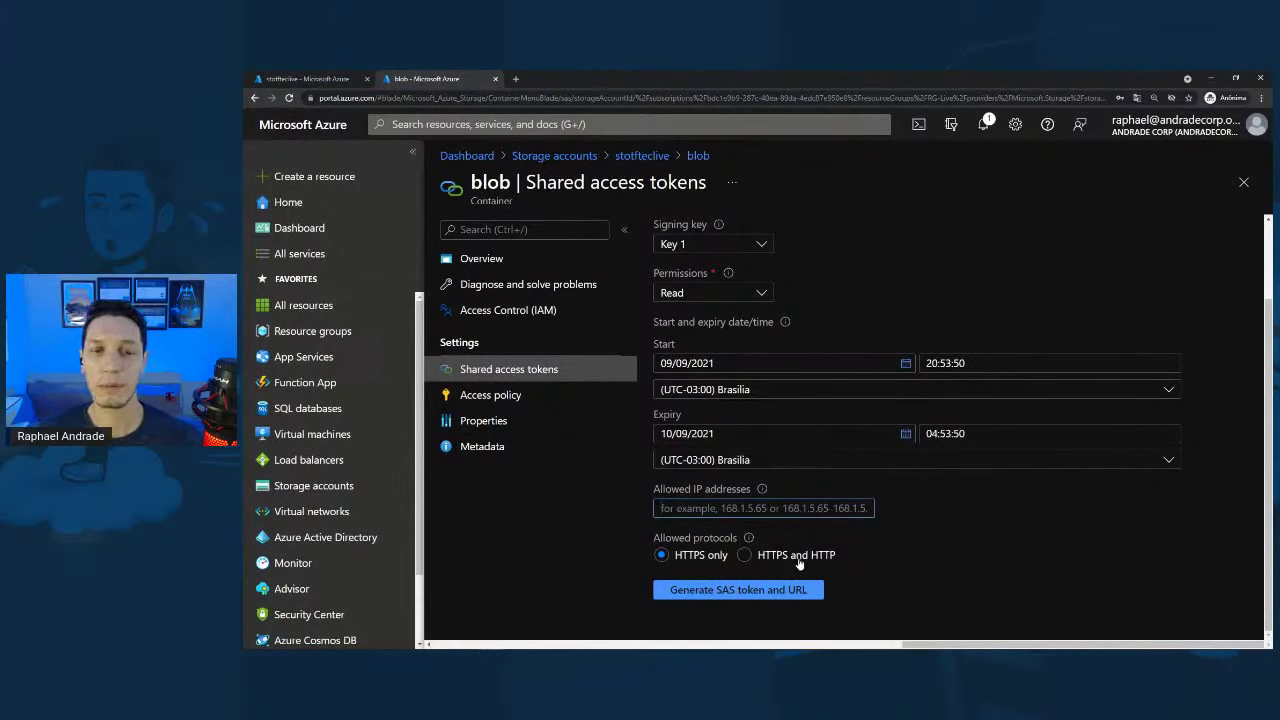
- Generate a SAS token and URL for the blob container with Read permission and HTTPS only, and examine the Blob SAS URL
{"action": "left_click", "coordinate": [732, 592]}
{"action": "scroll", "coordinate": [945, 295], "scroll_direction": "down", "scroll_amount": 1}
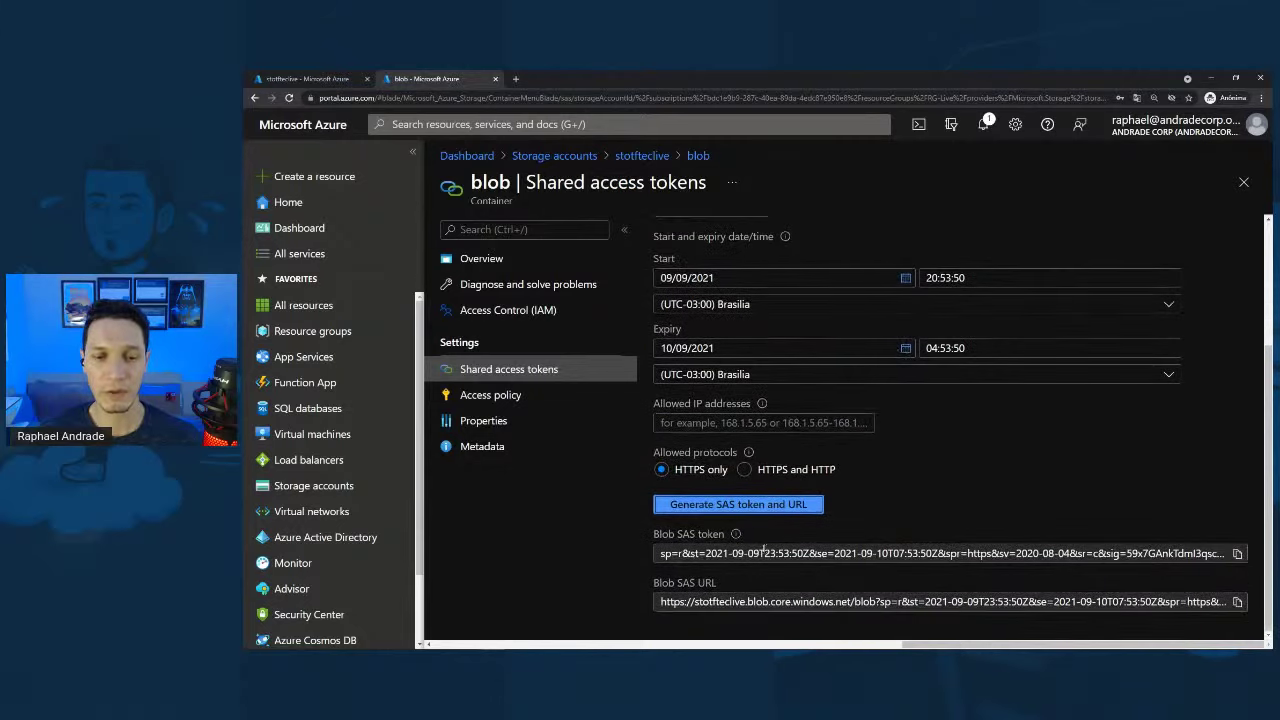
{"action": "left_click", "coordinate": [665, 601]}
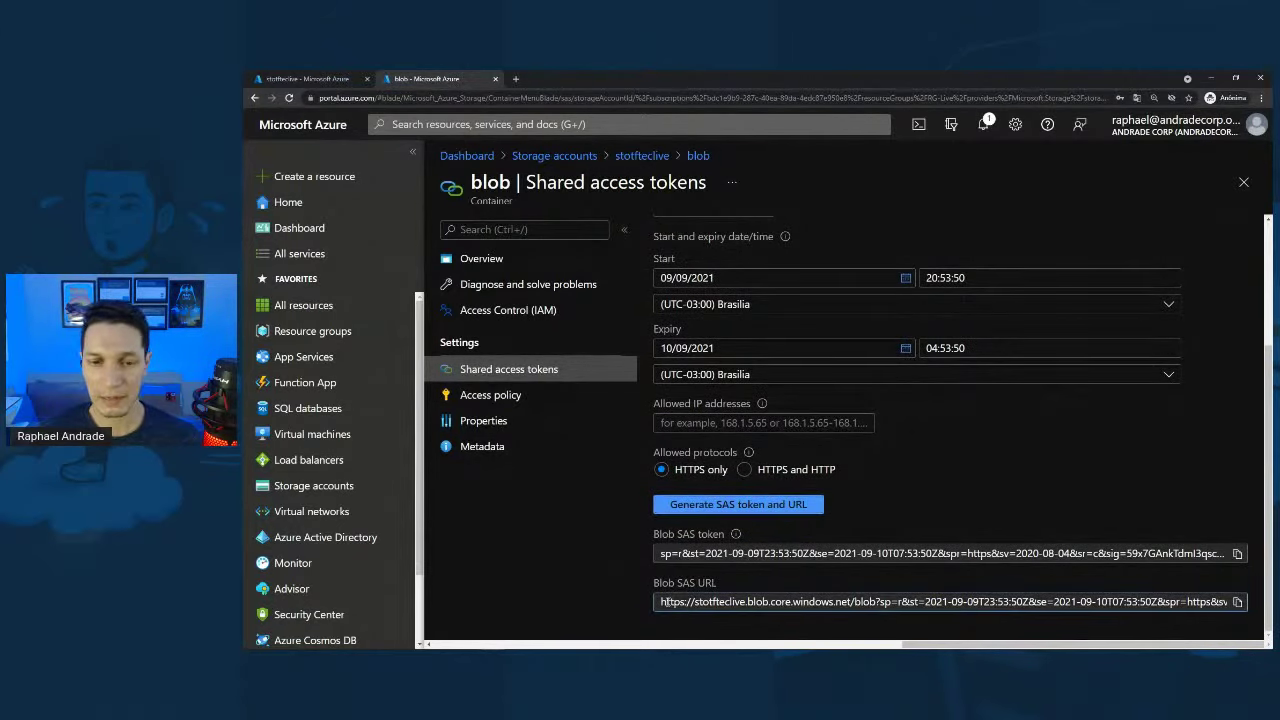
{"action": "left_click_drag", "start_coordinate": [663, 601], "coordinate": [1259, 604]}
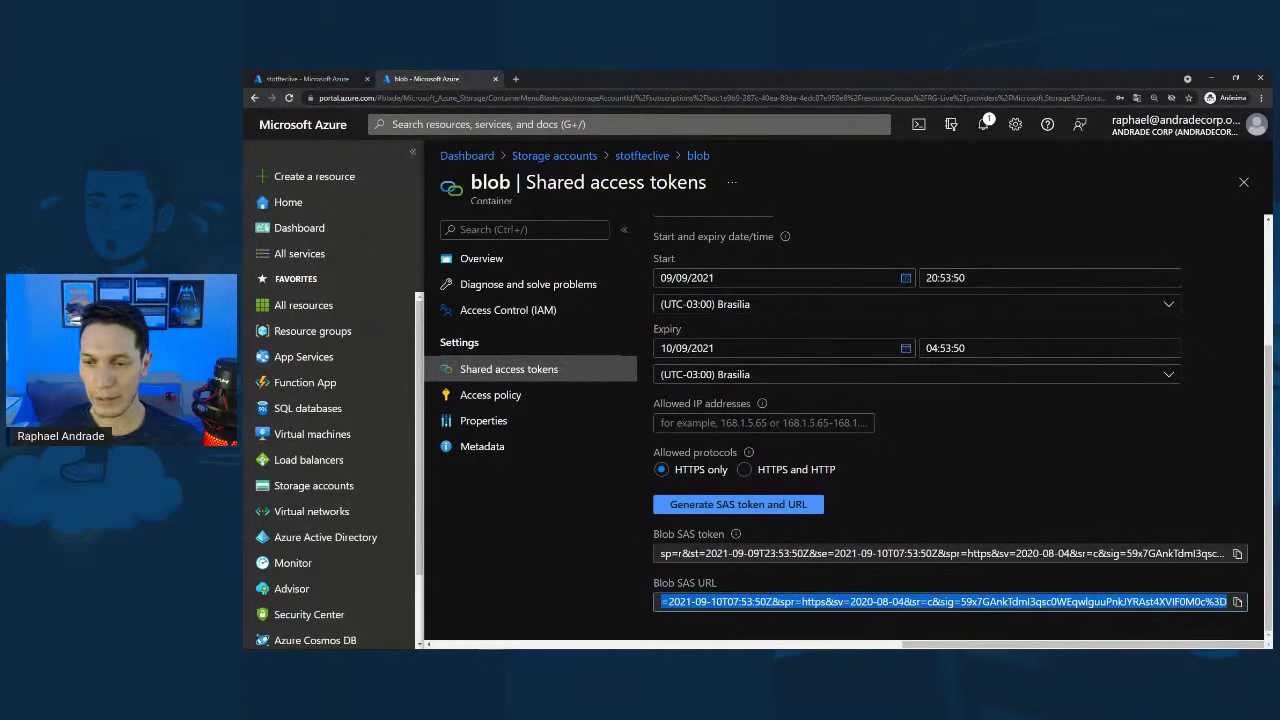
{"action": "left_click", "coordinate": [949, 606]}
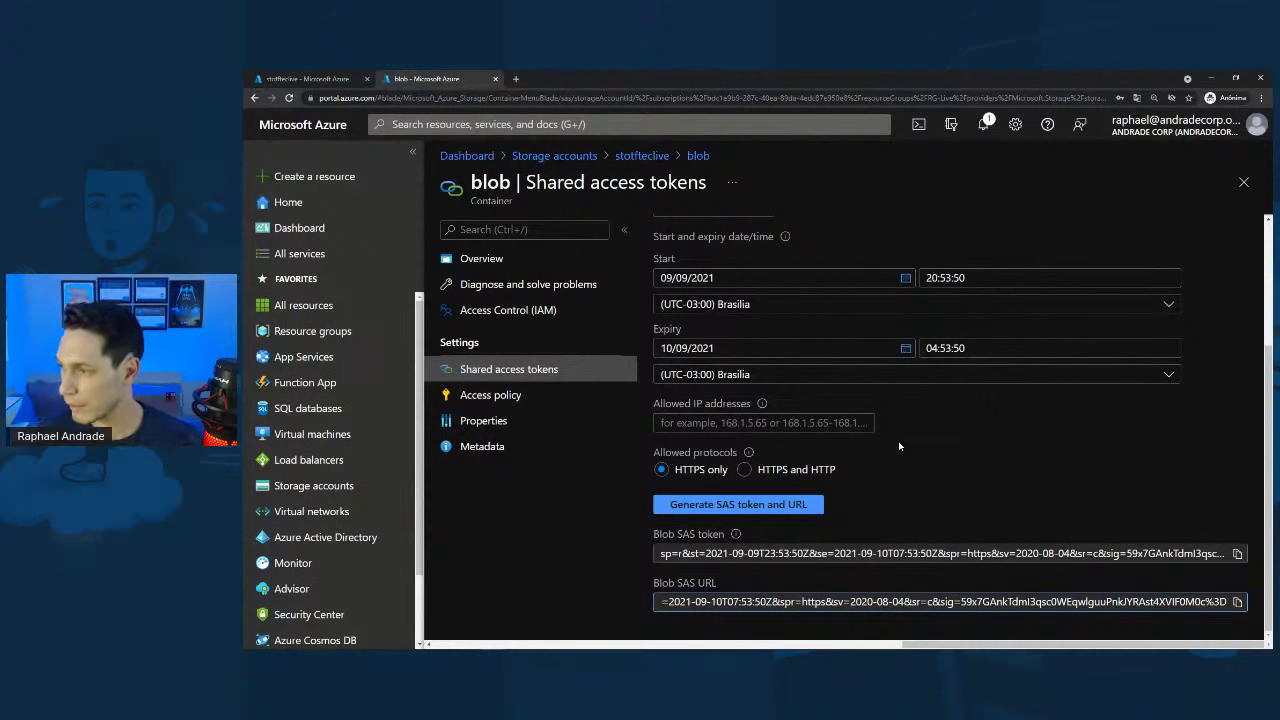
{"action": "left_click", "coordinate": [301, 80]}
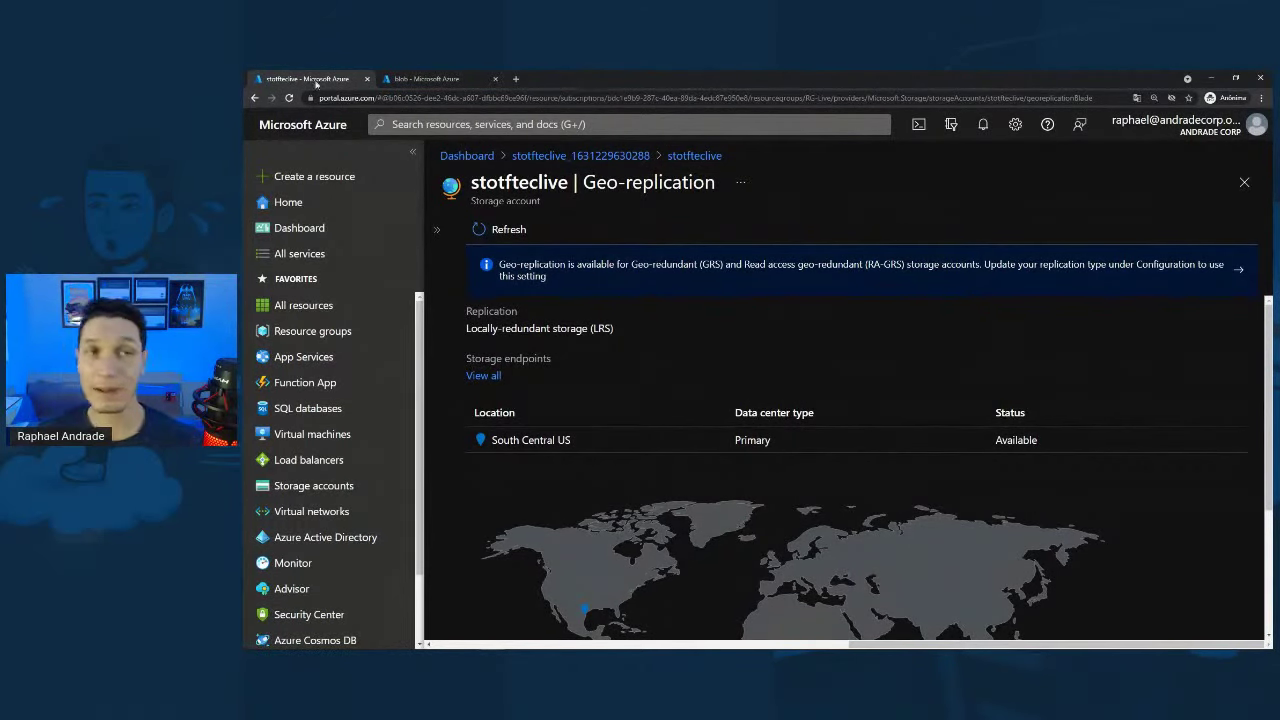
{"action": "left_click", "coordinate": [425, 79]}
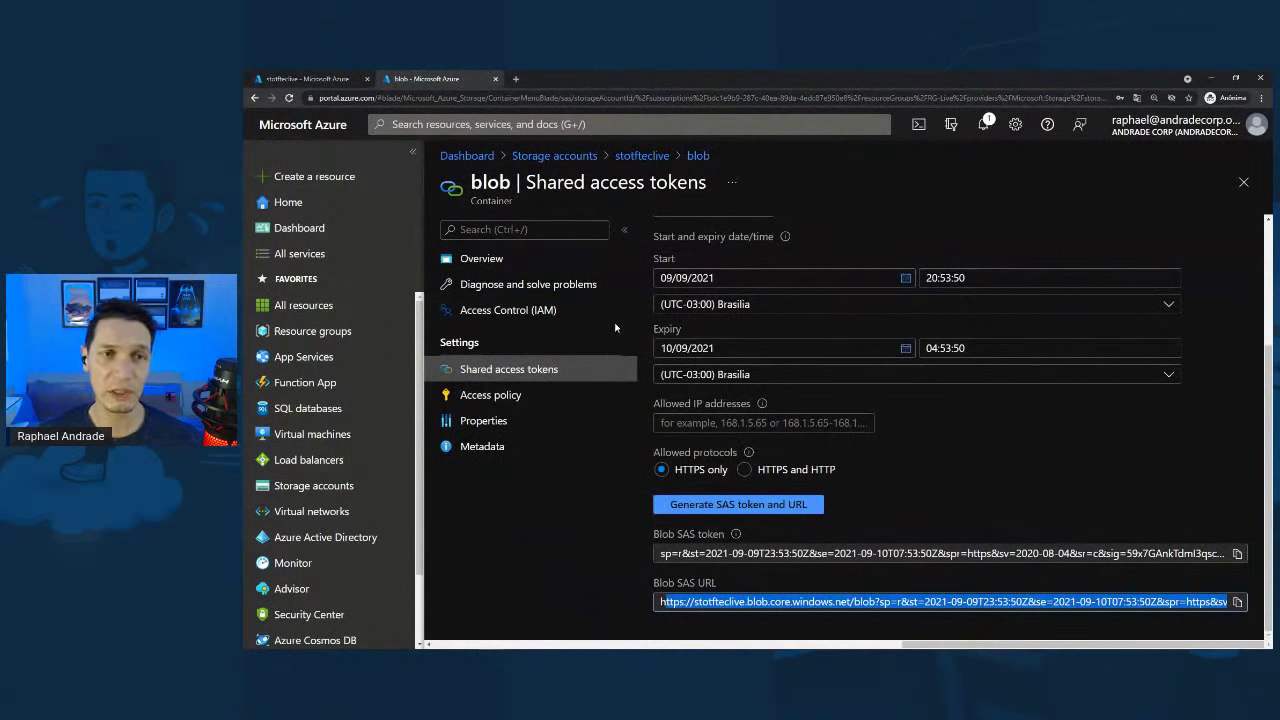
- Return to stotfteclive, open its Configuration and review the settings down to the default blob access tier and replication
{"action": "left_click", "coordinate": [642, 157]}
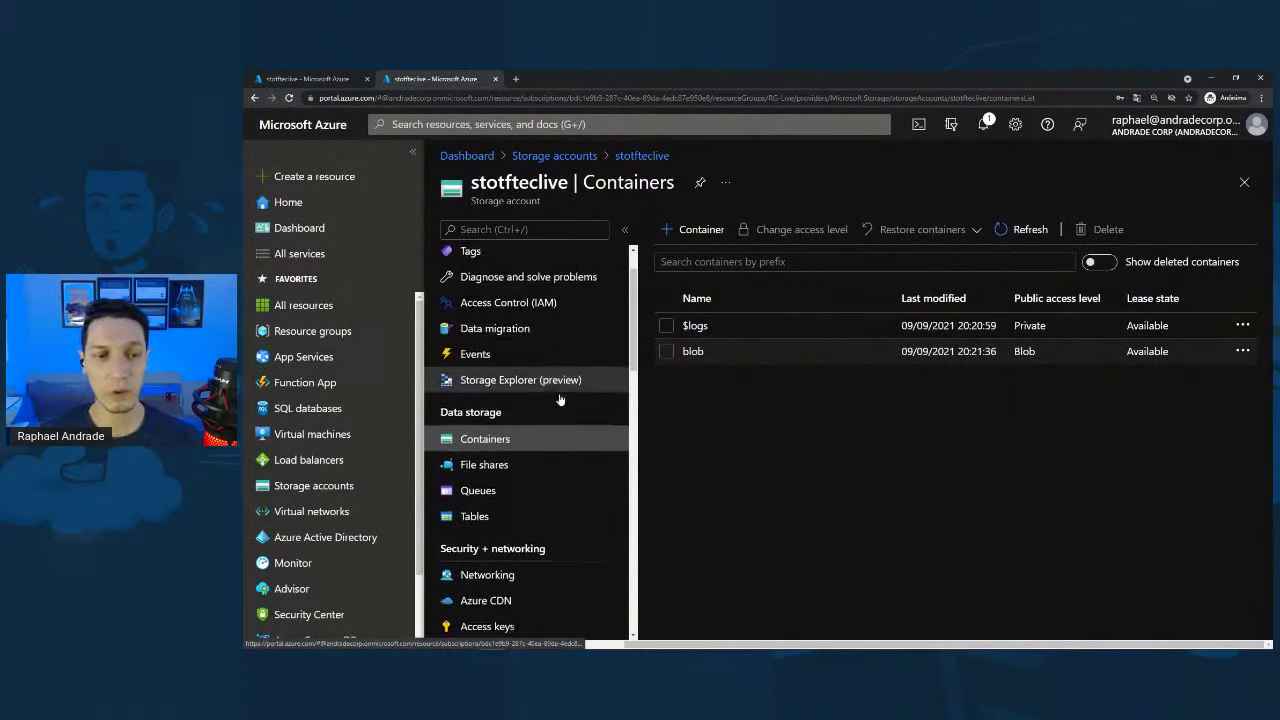
{"action": "scroll", "coordinate": [557, 397], "scroll_direction": "down", "scroll_amount": 4}
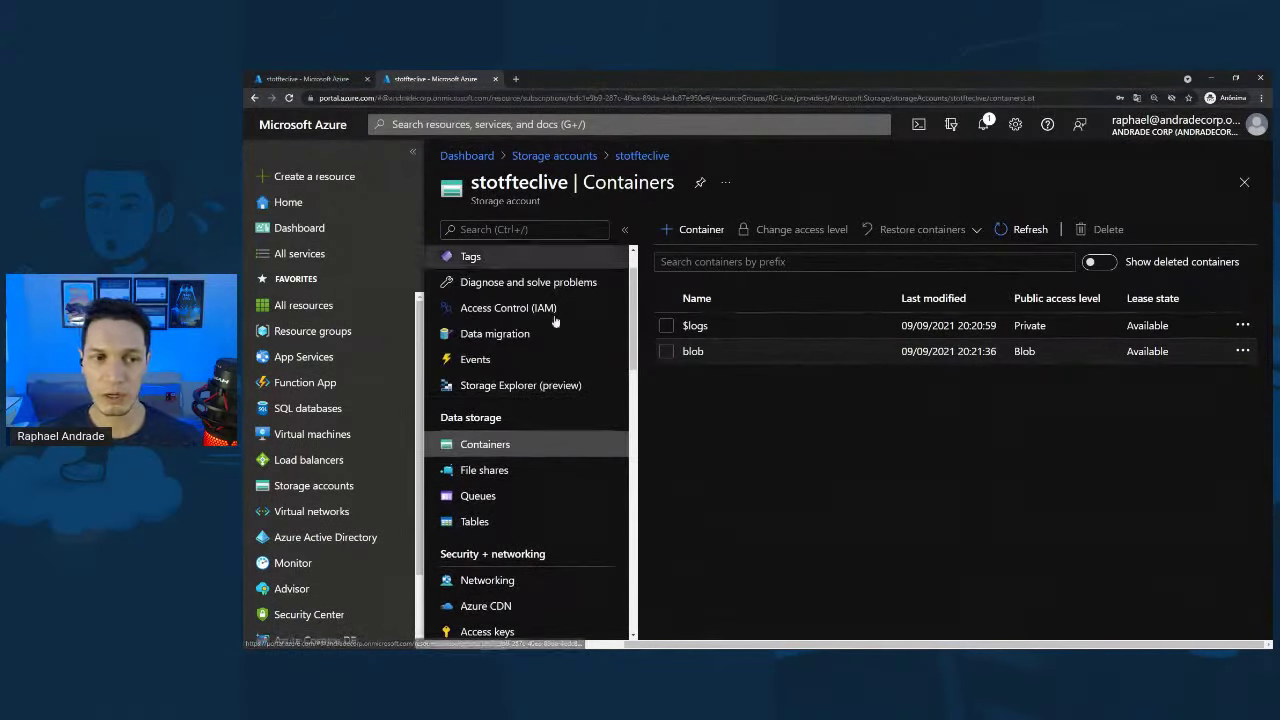
{"action": "scroll", "coordinate": [555, 370], "scroll_direction": "down", "scroll_amount": 5}
{"action": "scroll", "coordinate": [552, 377], "scroll_direction": "down", "scroll_amount": 1}
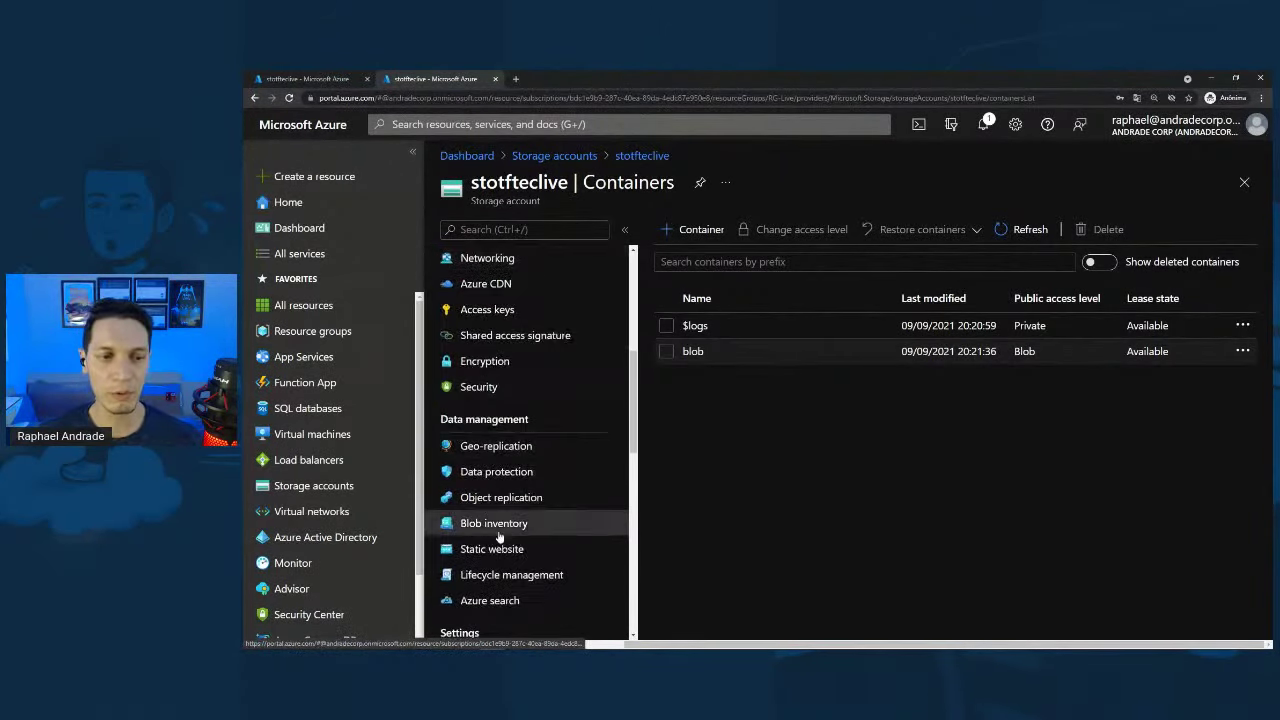
{"action": "scroll", "coordinate": [515, 528], "scroll_direction": "down", "scroll_amount": 3}
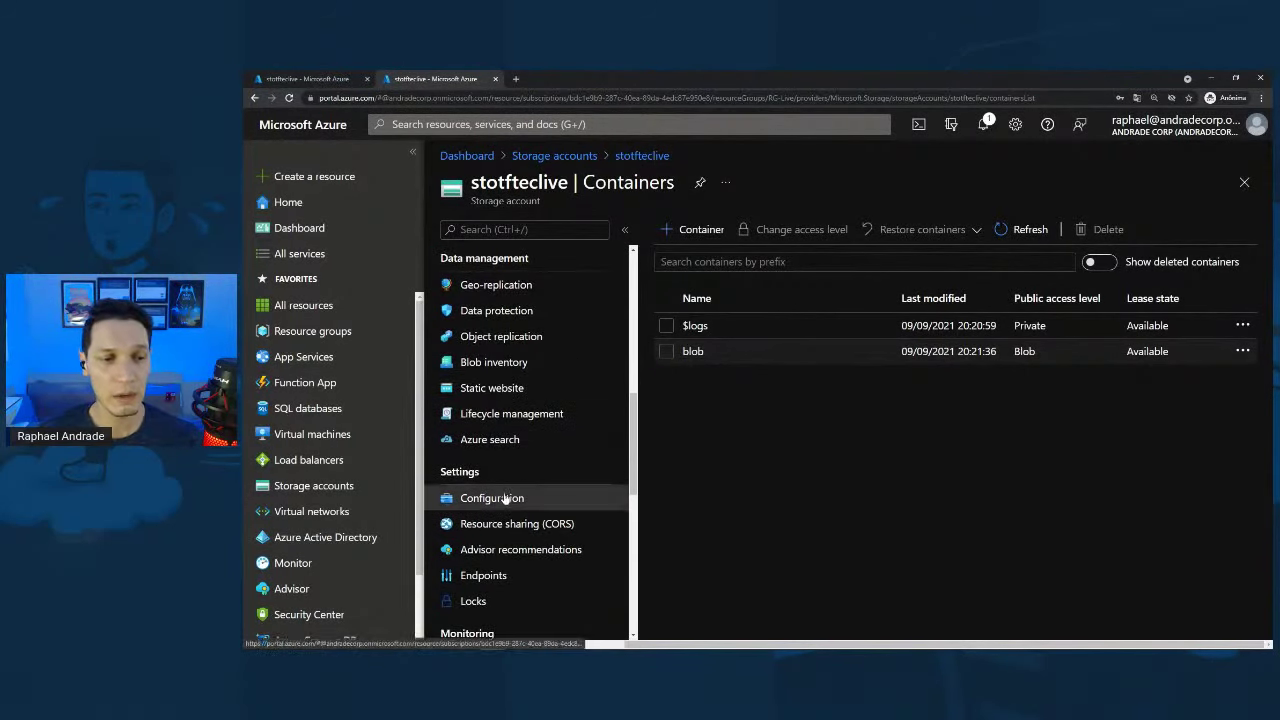
{"action": "left_click", "coordinate": [501, 497]}
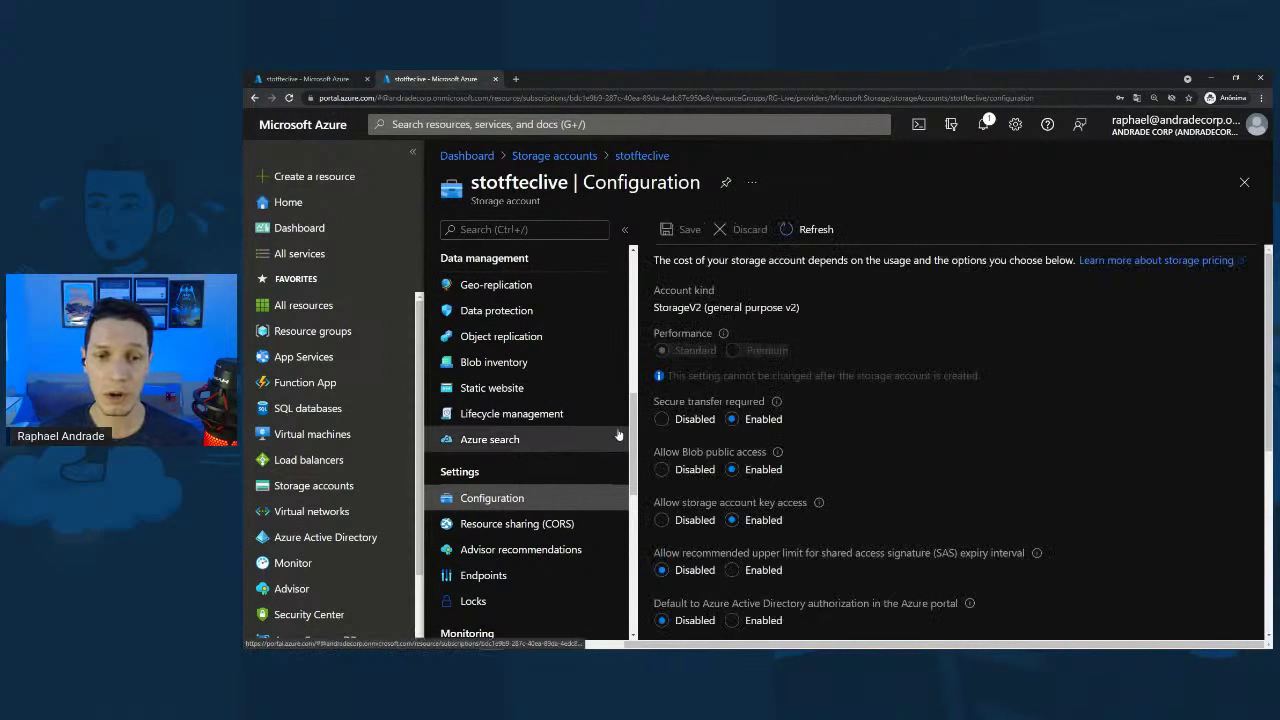
{"action": "scroll", "coordinate": [791, 460], "scroll_direction": "down", "scroll_amount": 3}
{"action": "scroll", "coordinate": [791, 460], "scroll_direction": "down", "scroll_amount": 2}
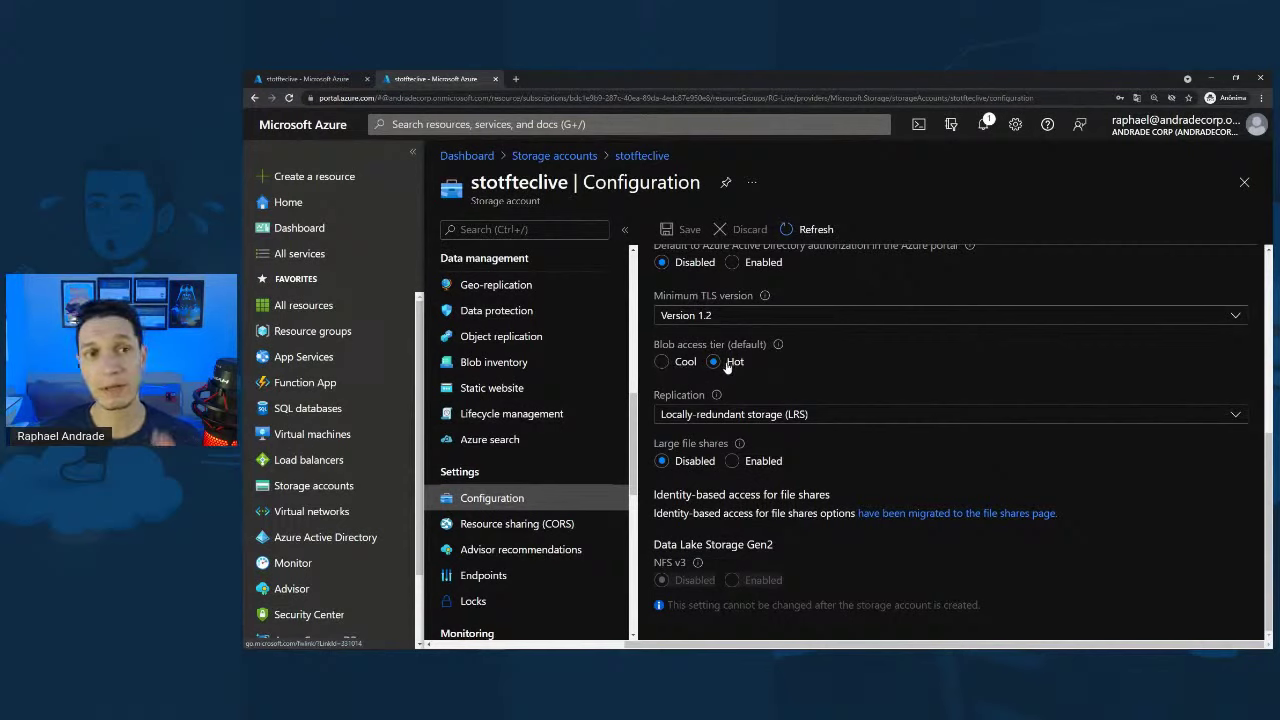
- Reopen the blob container and examine the access tier of Configurando Azure Front Door.png
{"action": "scroll", "coordinate": [510, 360], "scroll_direction": "up", "scroll_amount": 5}
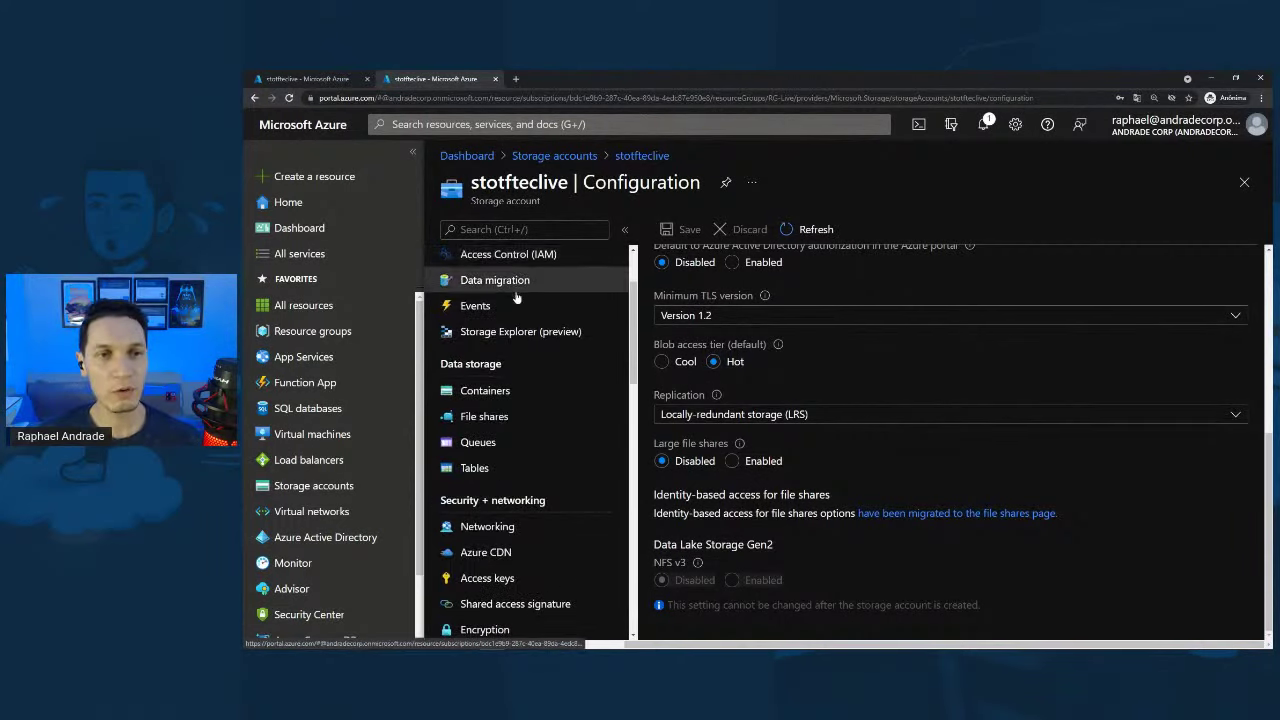
{"action": "scroll", "coordinate": [517, 297], "scroll_direction": "up", "scroll_amount": 2}
{"action": "left_click", "coordinate": [484, 497]}
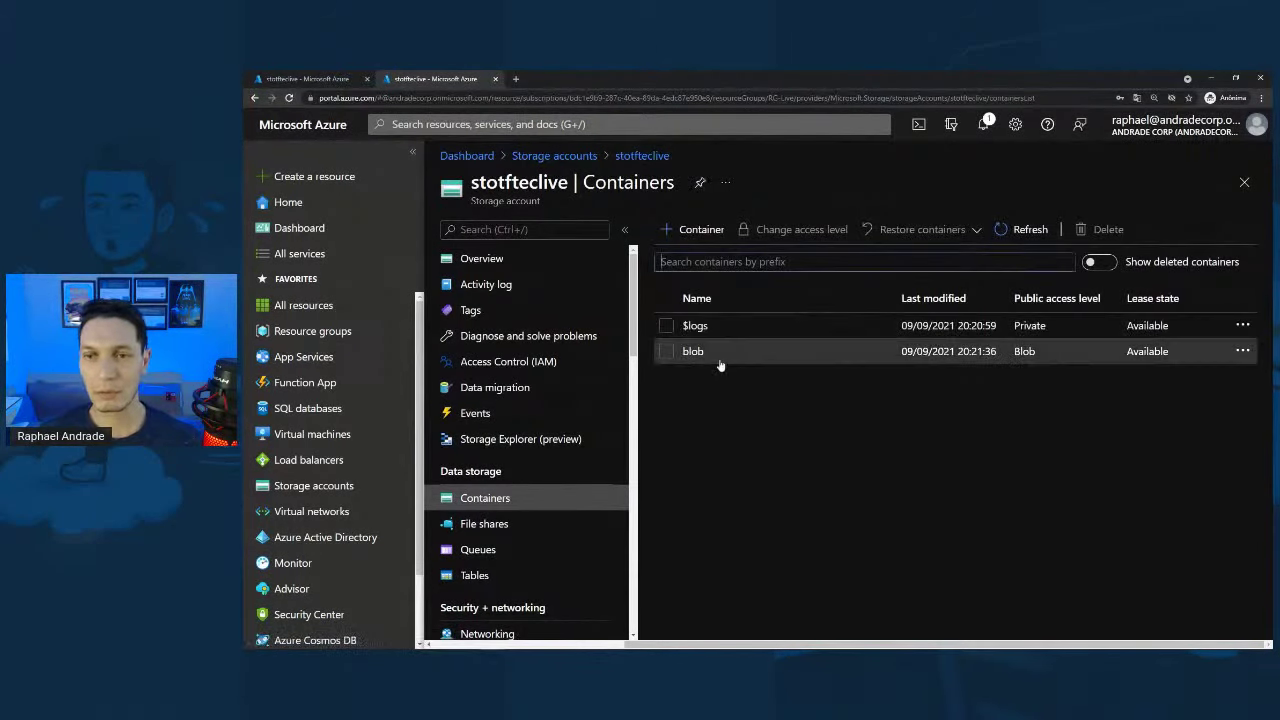
{"action": "left_click", "coordinate": [698, 354]}
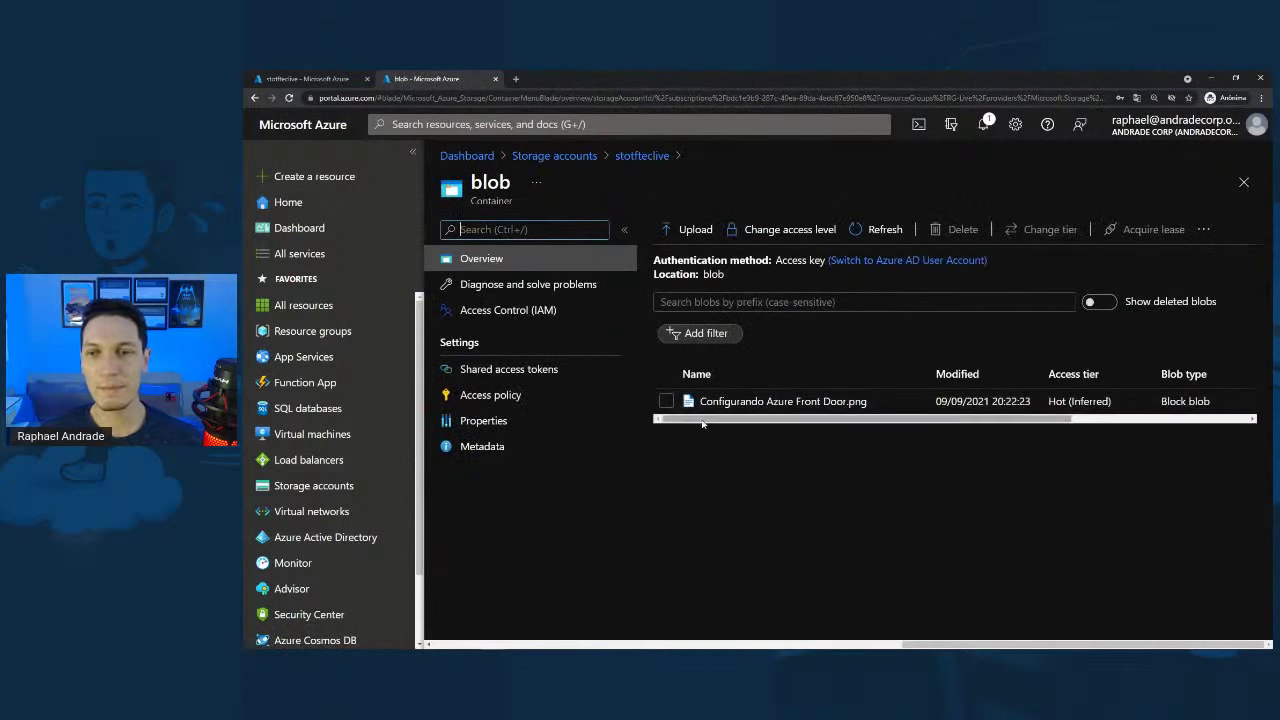
{"action": "left_click", "coordinate": [1052, 401]}
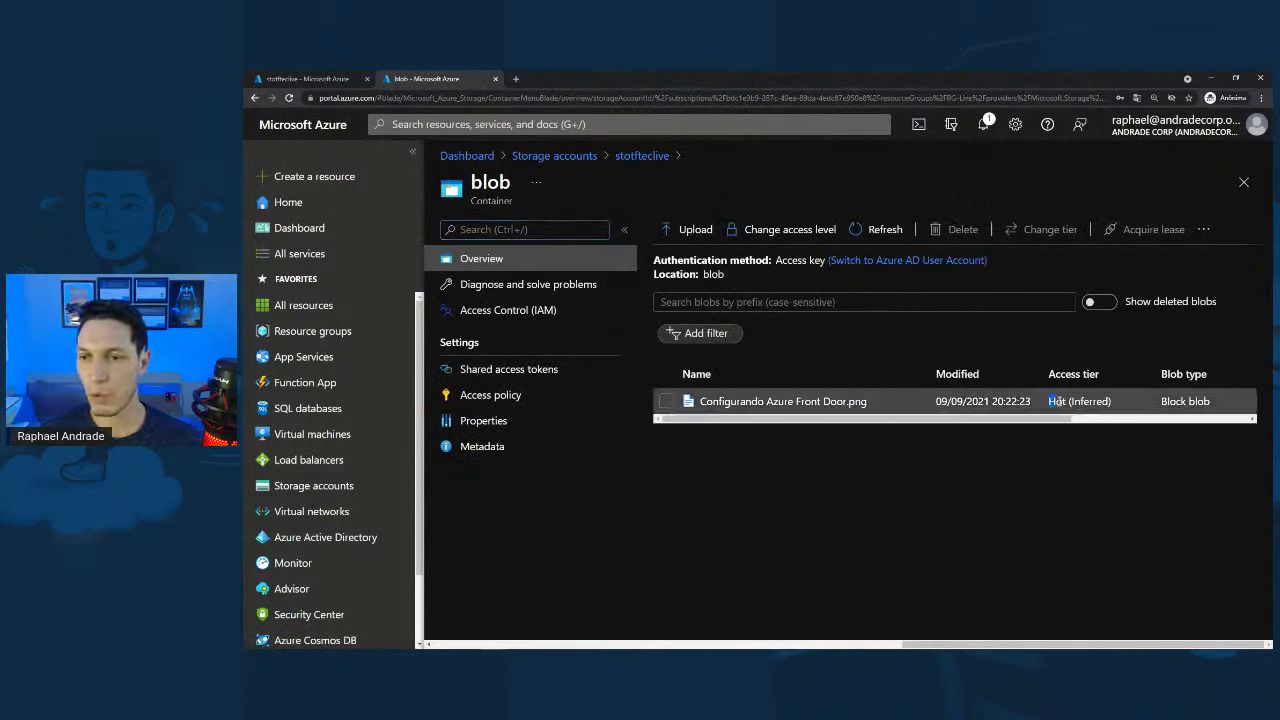
{"action": "left_click_drag", "start_coordinate": [1054, 401], "coordinate": [1108, 401]}
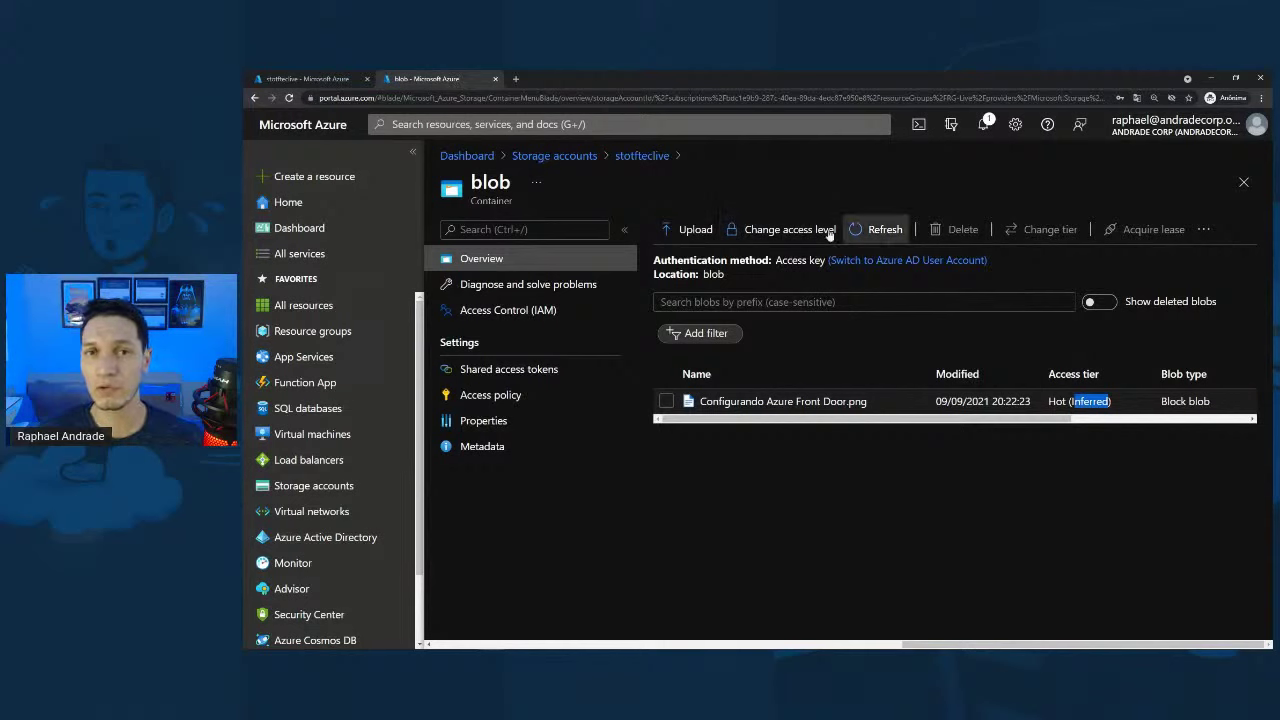
- Open the blob upload form, examine the access tier choices in its advanced options, and close it without uploading
{"action": "left_click", "coordinate": [690, 230]}
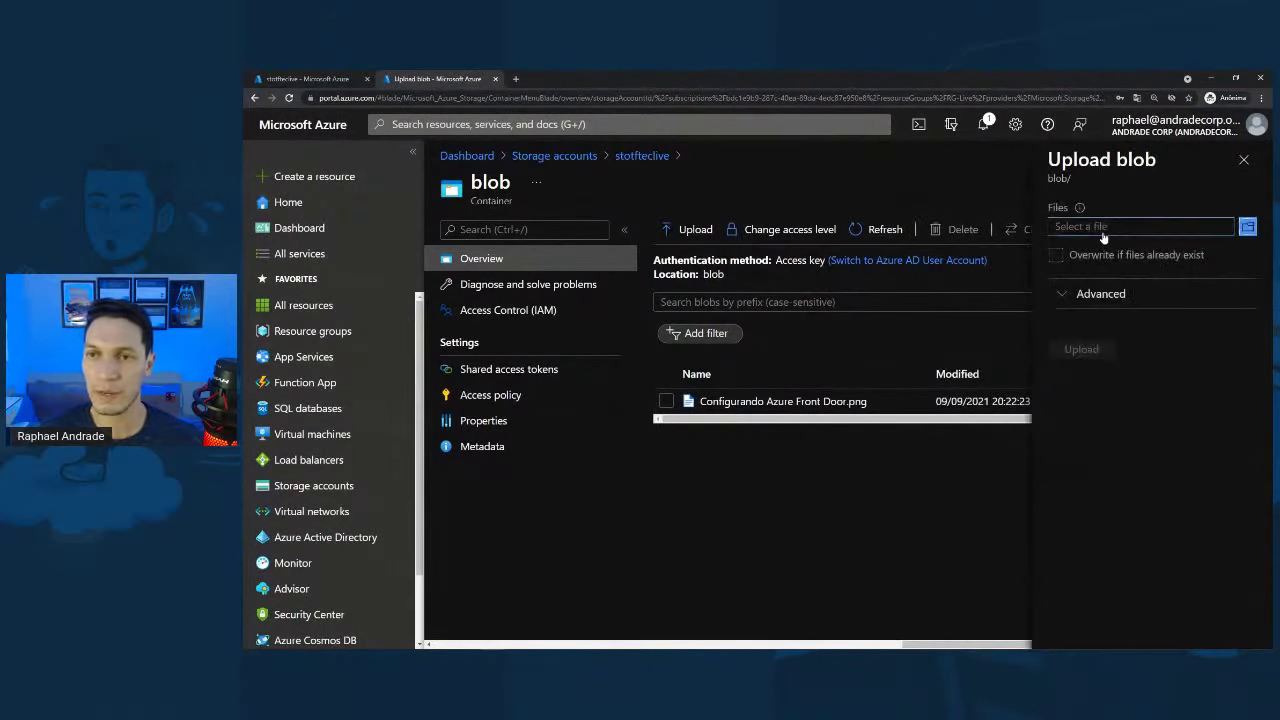
{"action": "left_click", "coordinate": [1120, 296]}
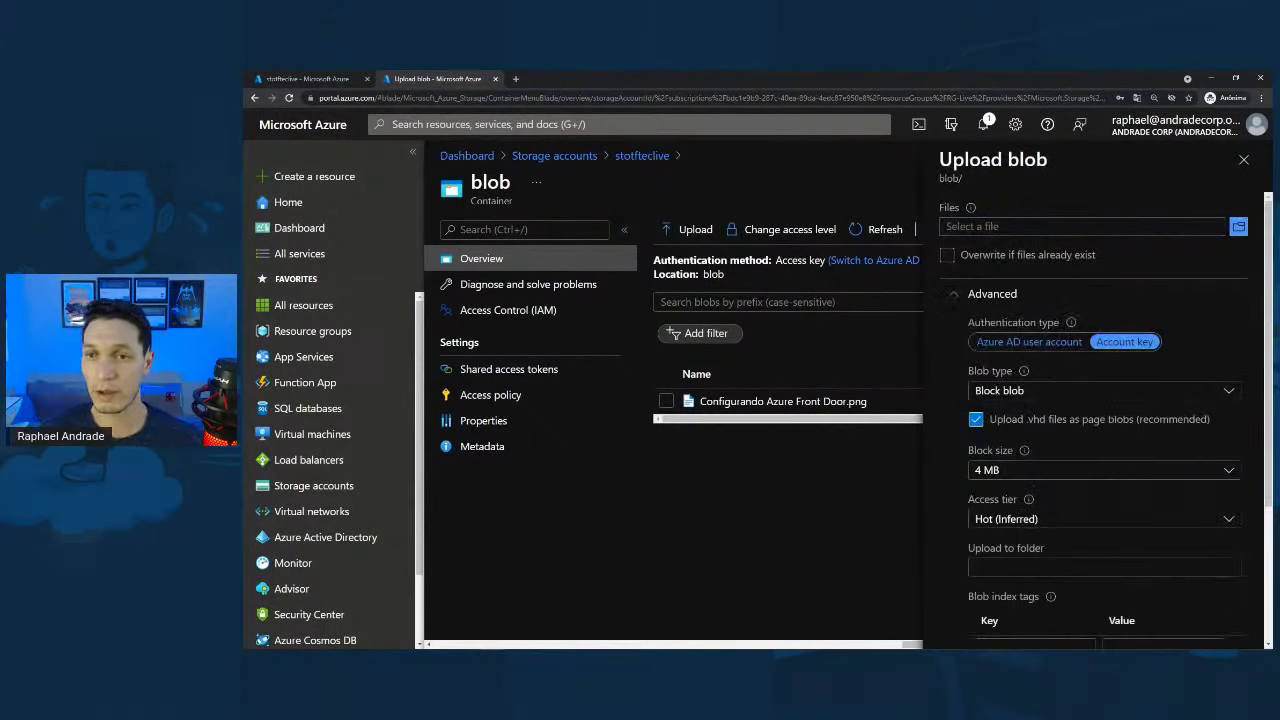
{"action": "scroll", "coordinate": [1151, 360], "scroll_direction": "down", "scroll_amount": 1}
{"action": "left_click", "coordinate": [1135, 472]}
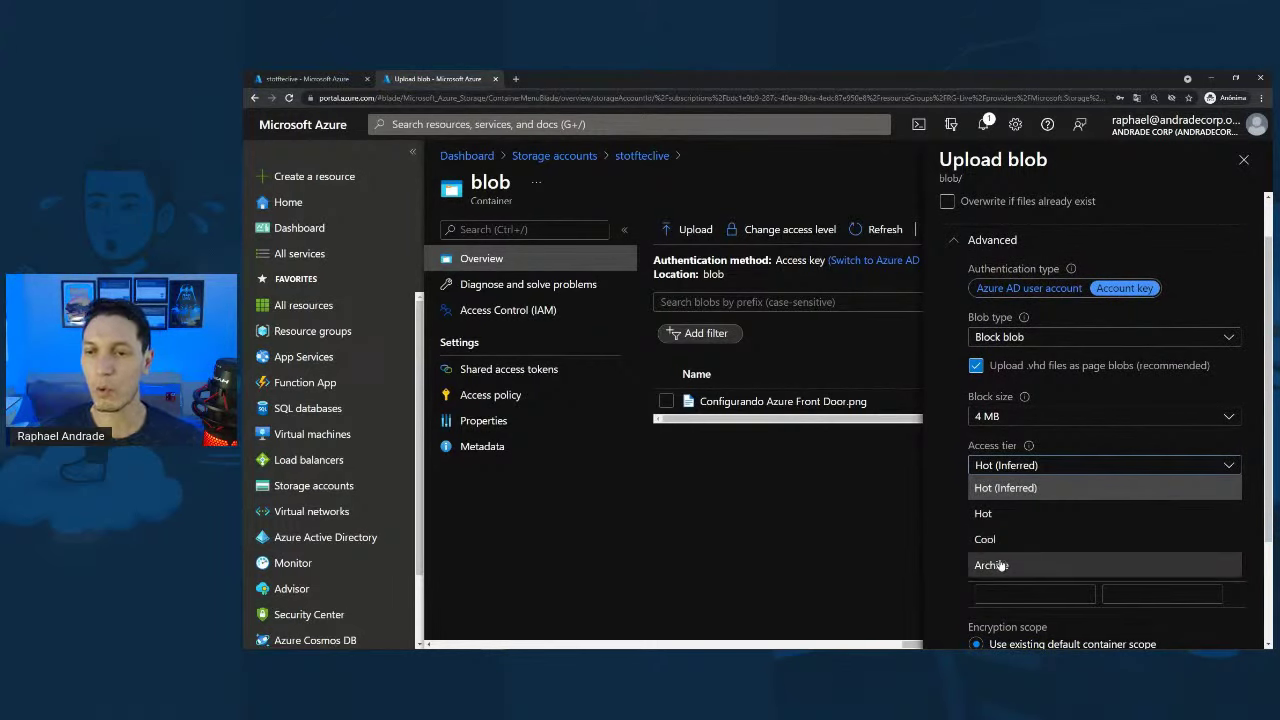
{"action": "left_click", "coordinate": [1244, 159]}
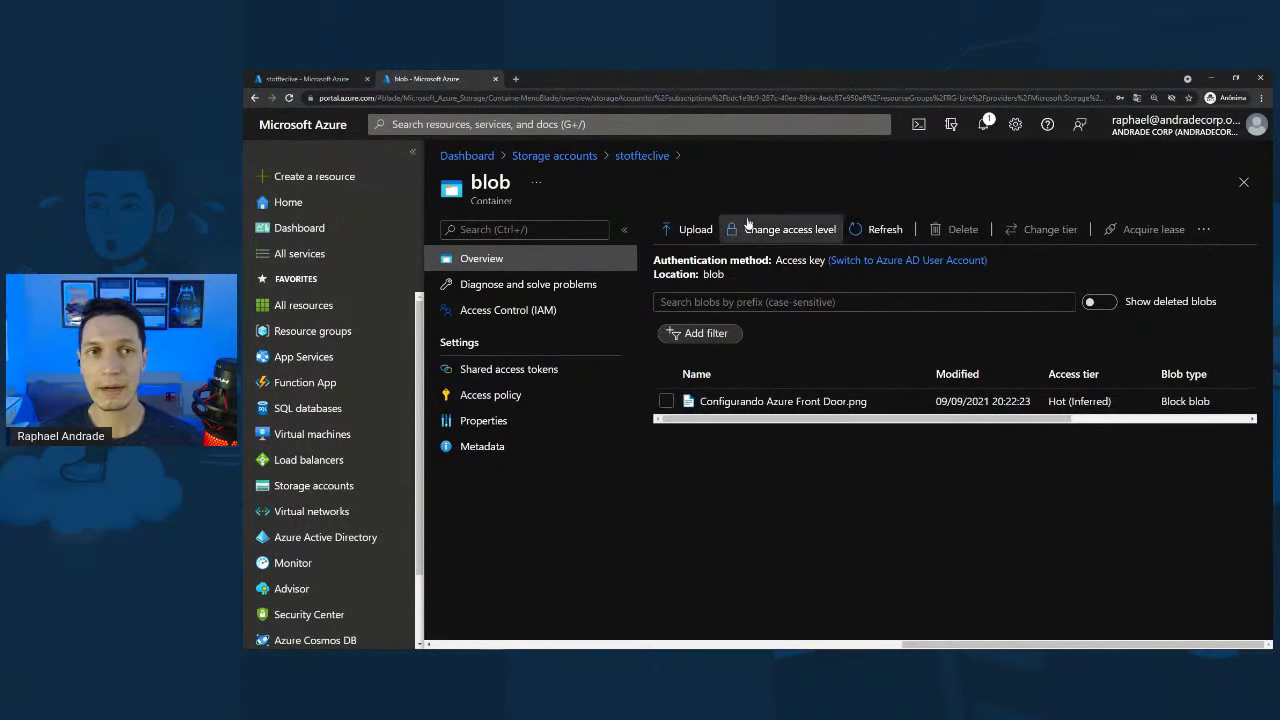
- Open the Configuration of stotfteclive, select Cool as the default blob access tier, and refresh the page to discard the change
{"action": "left_click", "coordinate": [643, 160]}
{"action": "scroll", "coordinate": [500, 440], "scroll_direction": "down", "scroll_amount": 3}
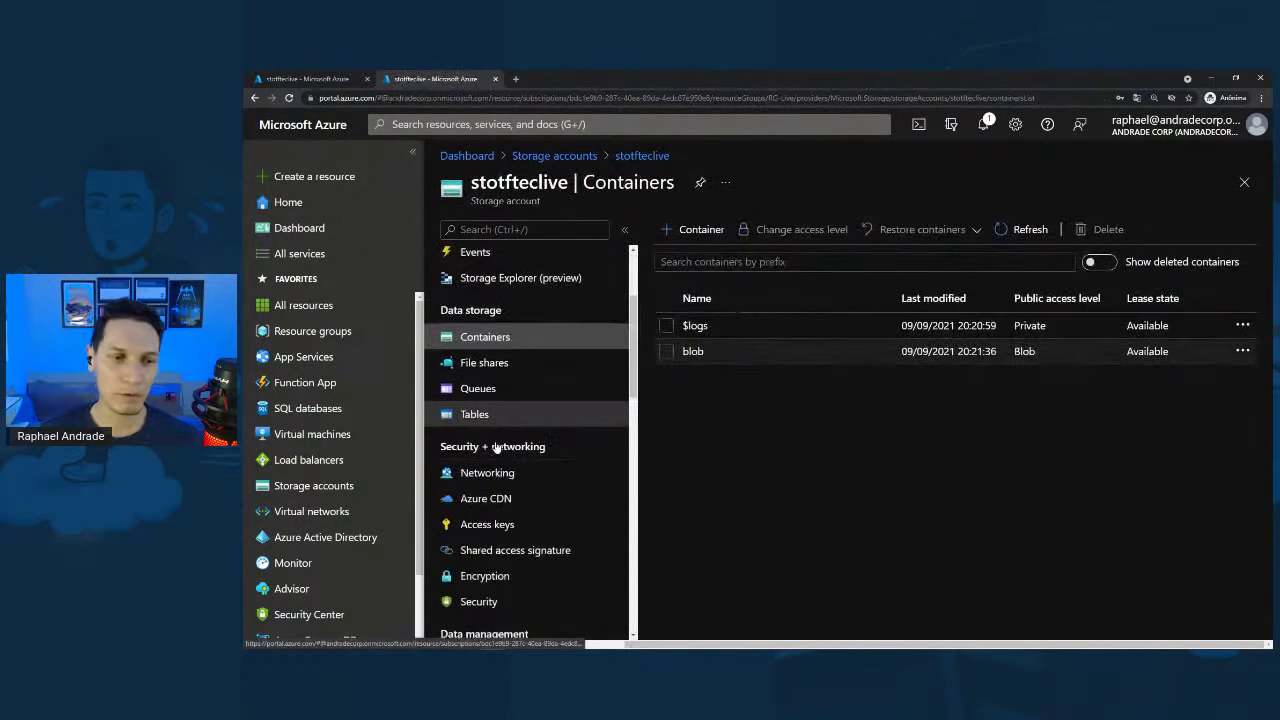
{"action": "scroll", "coordinate": [497, 447], "scroll_direction": "down", "scroll_amount": 1}
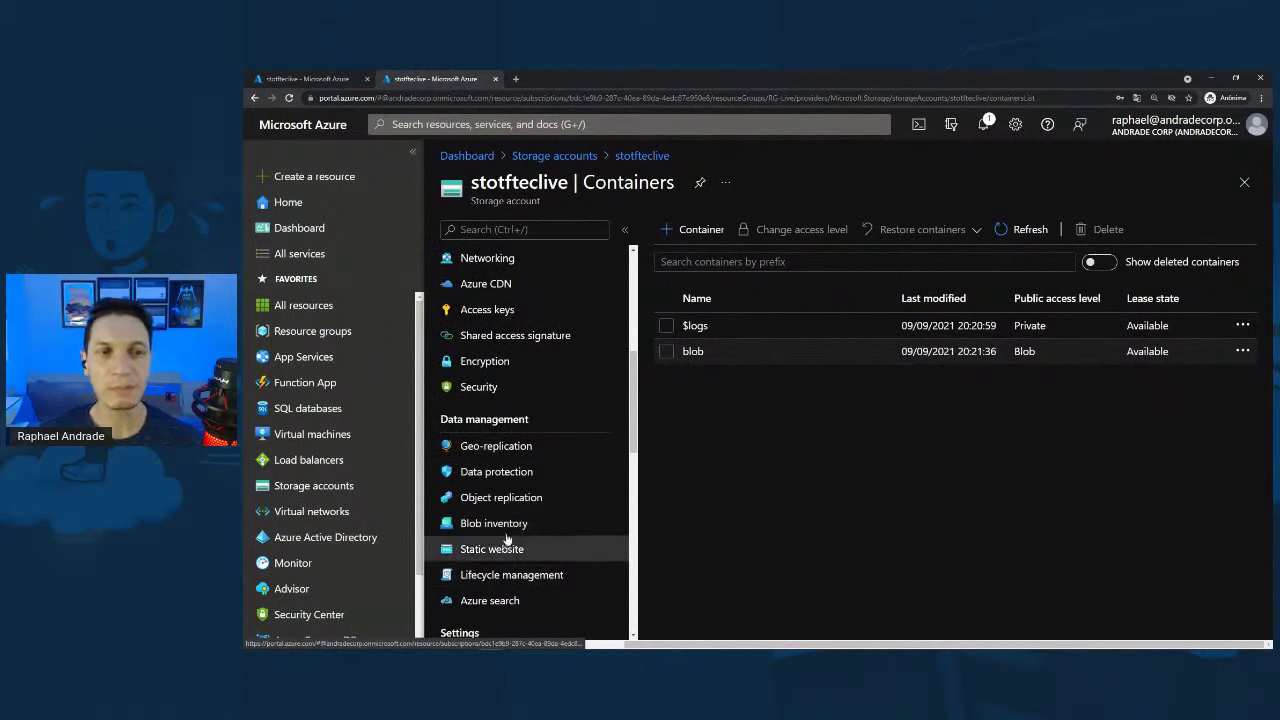
{"action": "scroll", "coordinate": [540, 392], "scroll_direction": "down", "scroll_amount": 2}
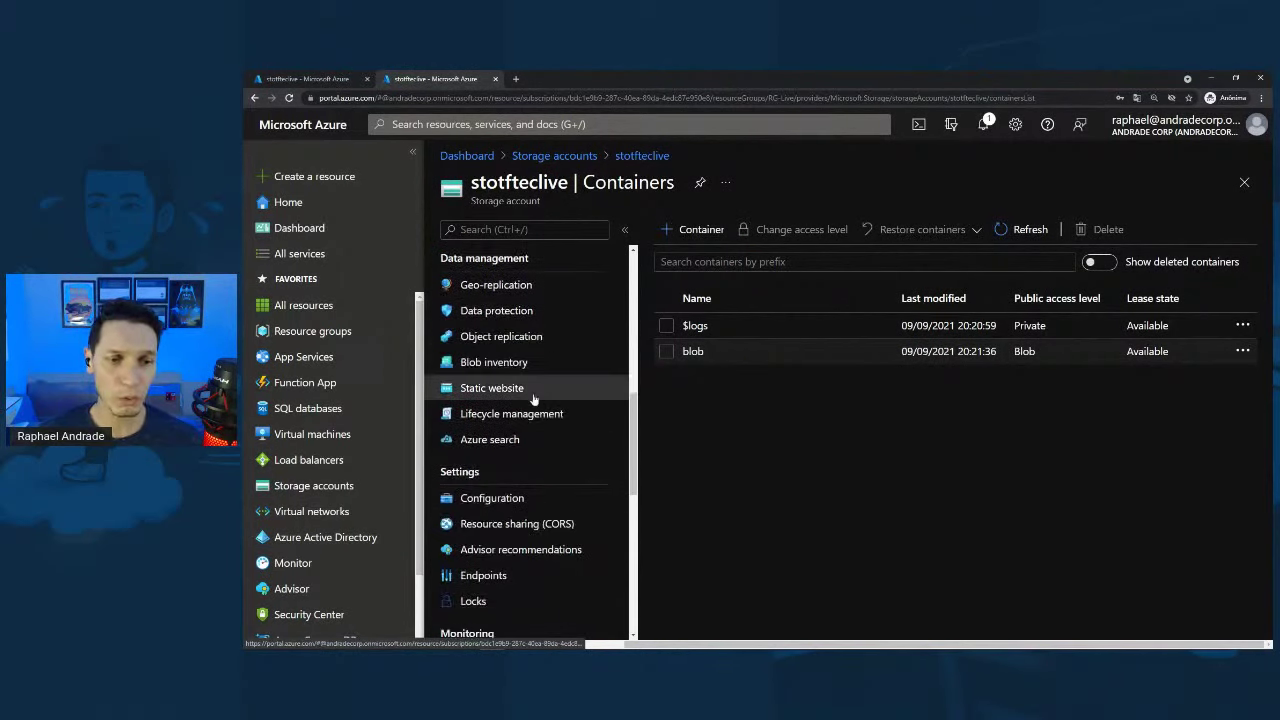
{"action": "left_click", "coordinate": [498, 500]}
{"action": "scroll", "coordinate": [771, 409], "scroll_direction": "down", "scroll_amount": 3}
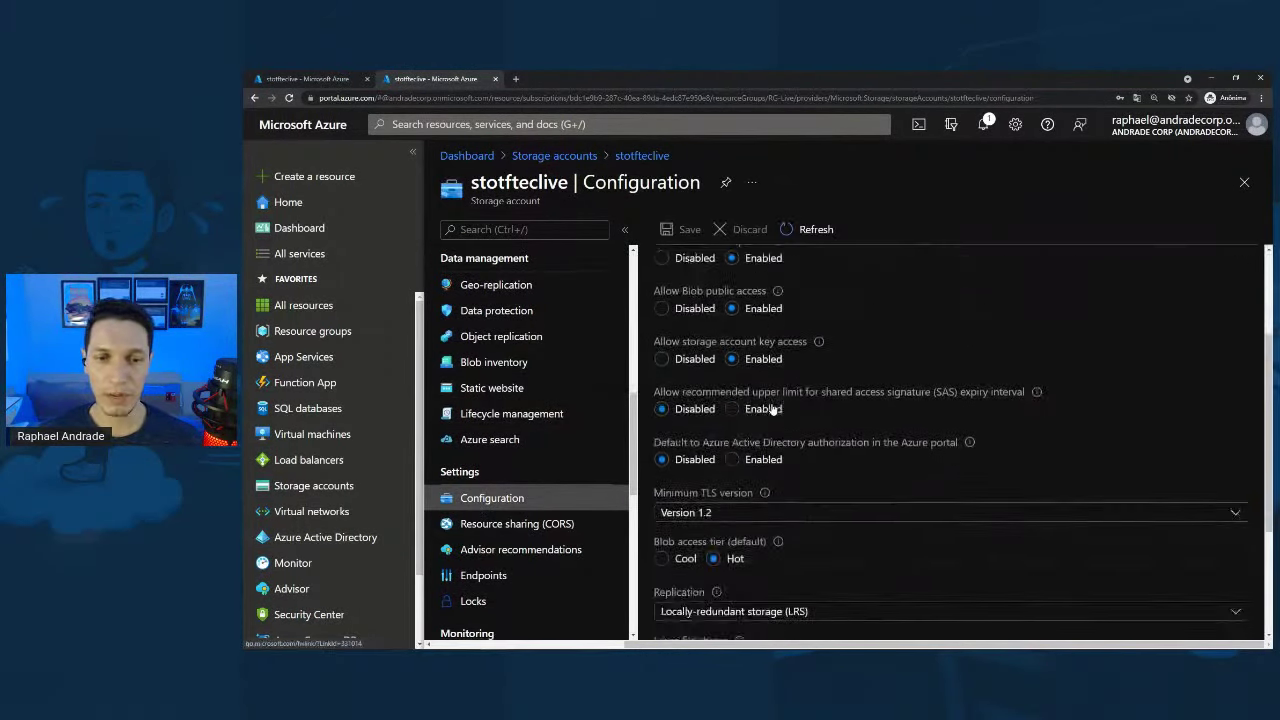
{"action": "scroll", "coordinate": [708, 550], "scroll_direction": "down", "scroll_amount": 1}
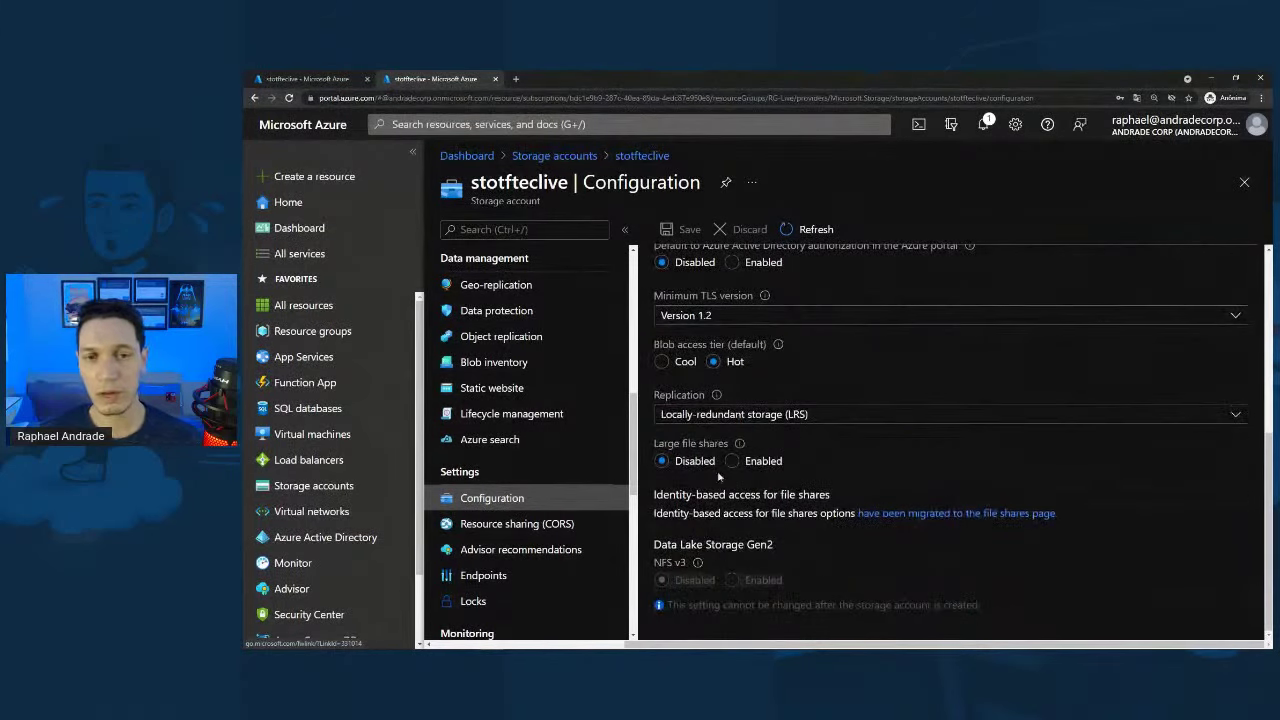
{"action": "left_click", "coordinate": [663, 362]}
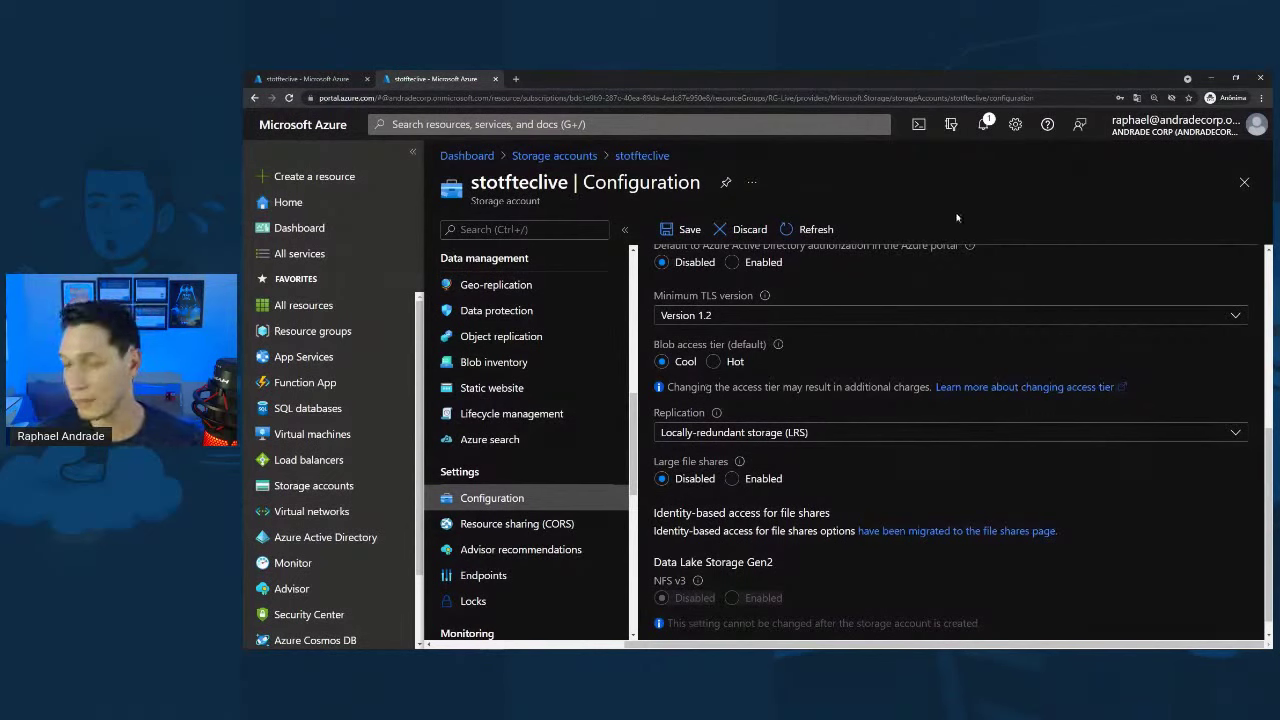
{"action": "left_click", "coordinate": [808, 229]}
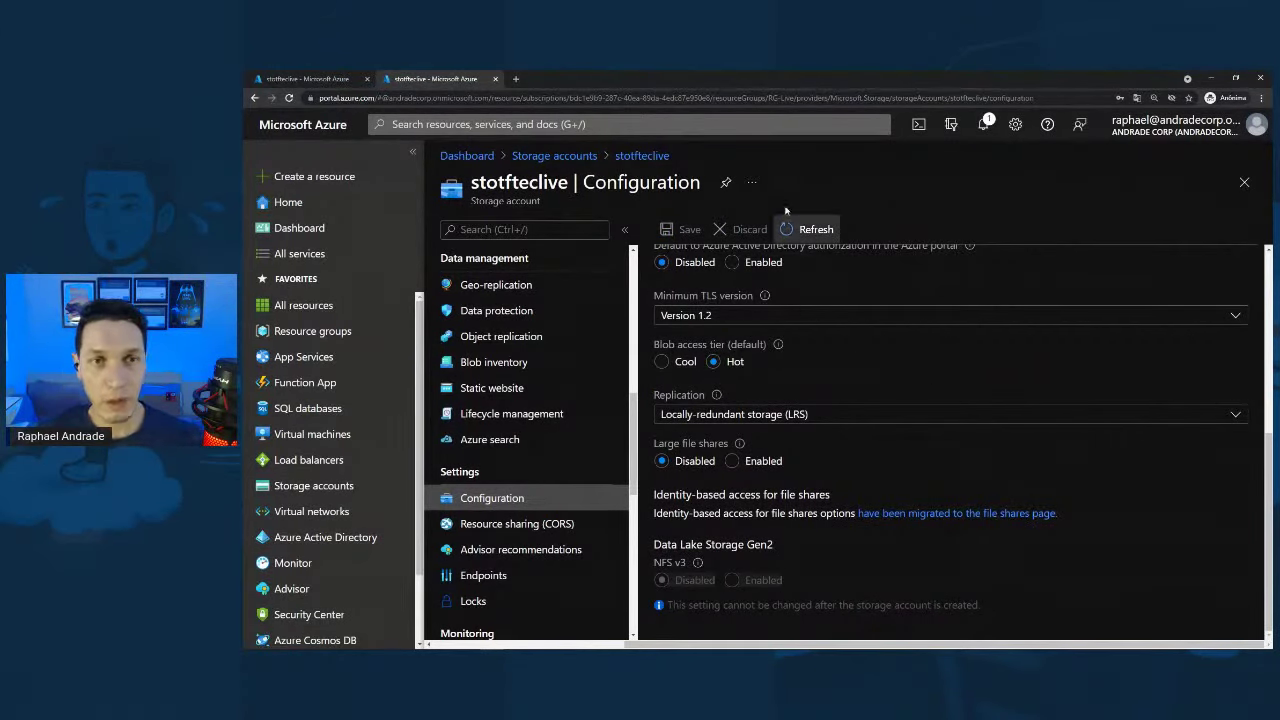
- Check the portal notifications in both stotfteclive browser tabs for the storage account operations
{"action": "left_click", "coordinate": [985, 124]}
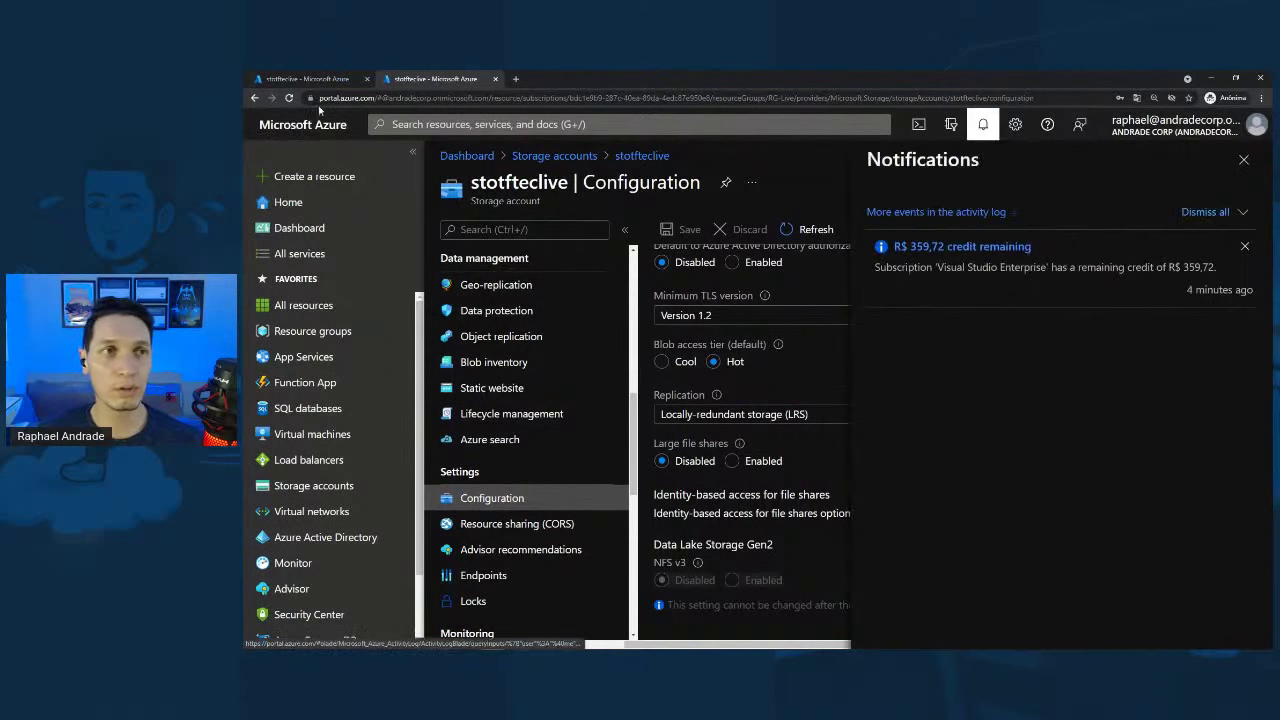
{"action": "key", "text": "ctrl+Tab"}
{"action": "left_click", "coordinate": [982, 126]}
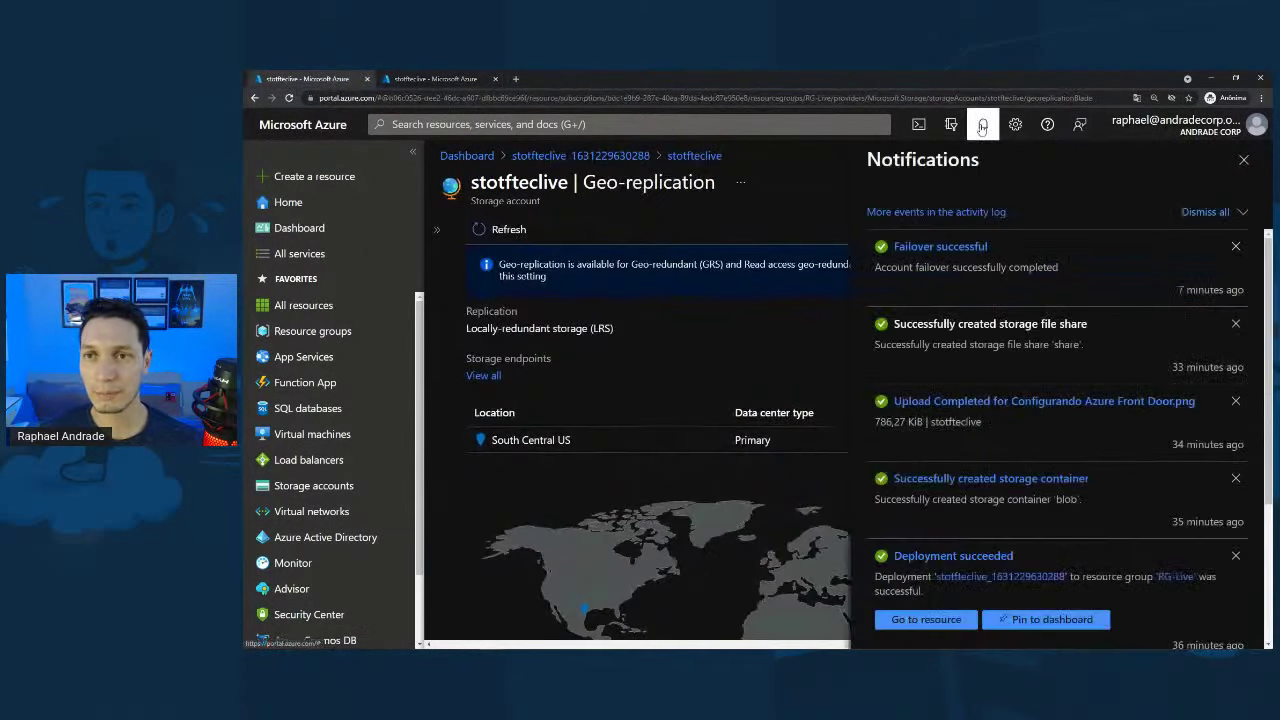
{"action": "left_click", "coordinate": [1243, 161]}
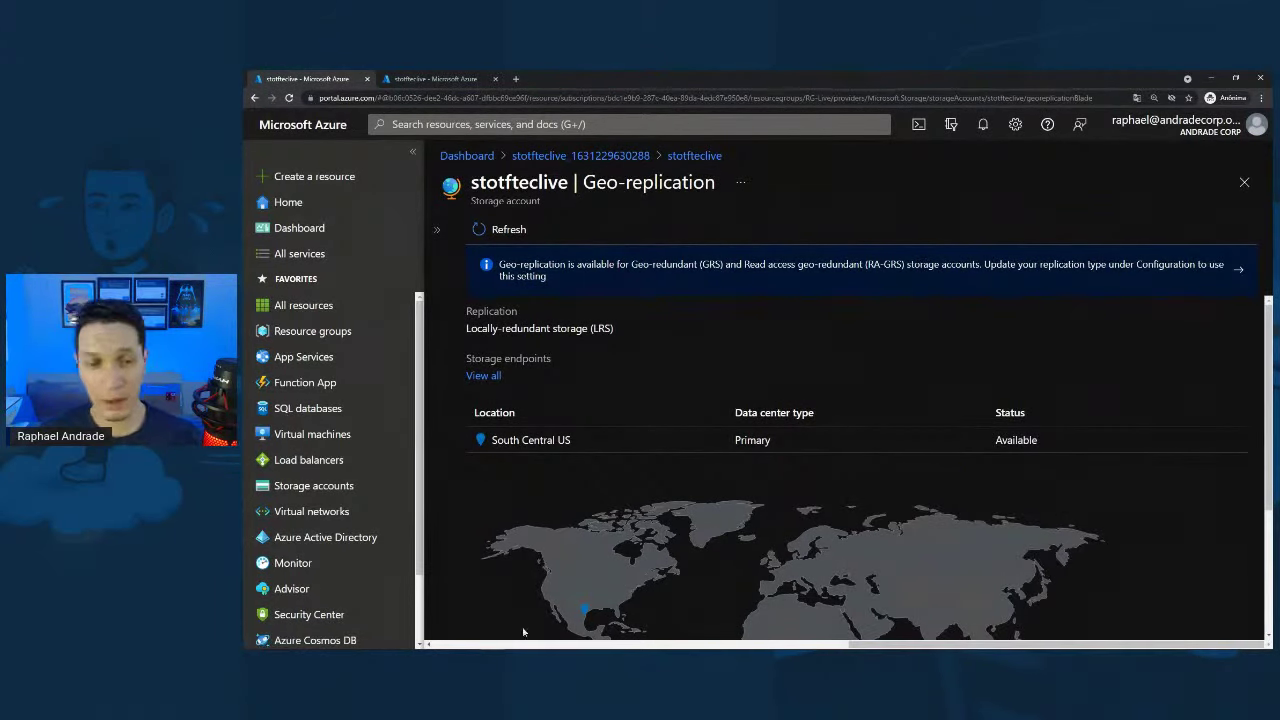
- Switch to the VM's remote desktop session and open the Teste Live text file on the mapped Z: share to check access
{"action": "left_click", "coordinate": [518, 638]}
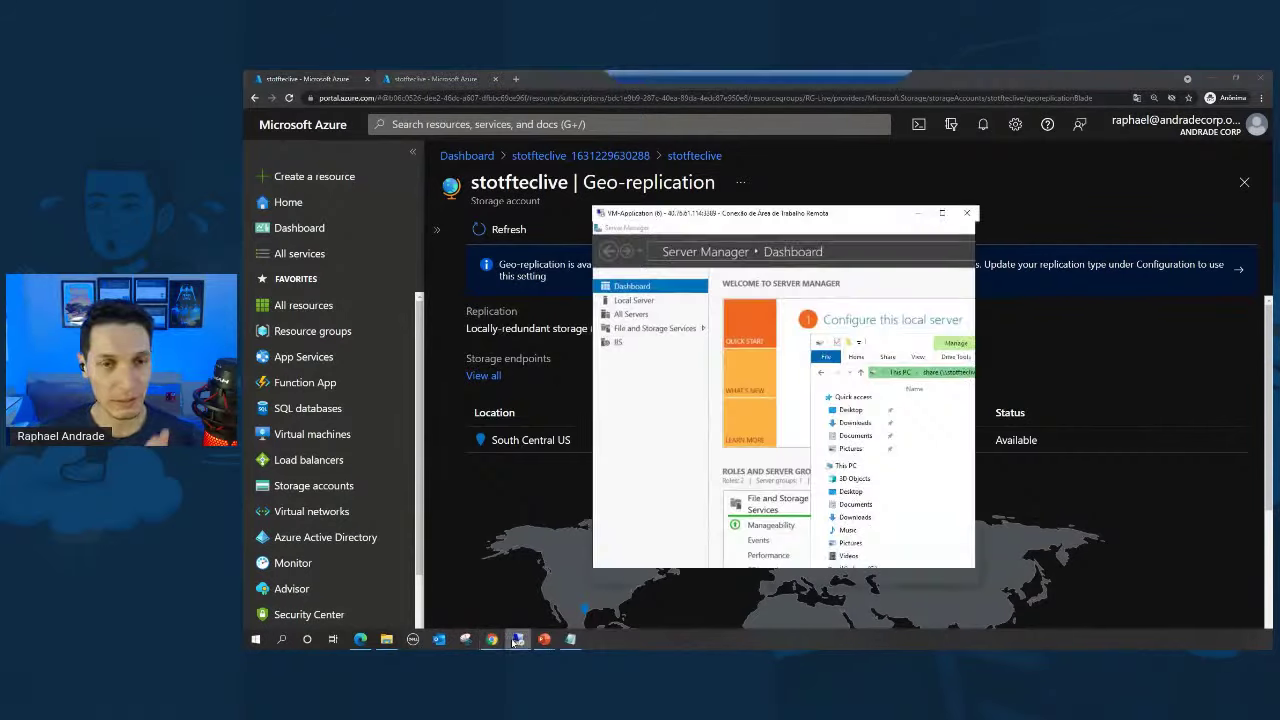
{"action": "left_click", "coordinate": [843, 410]}
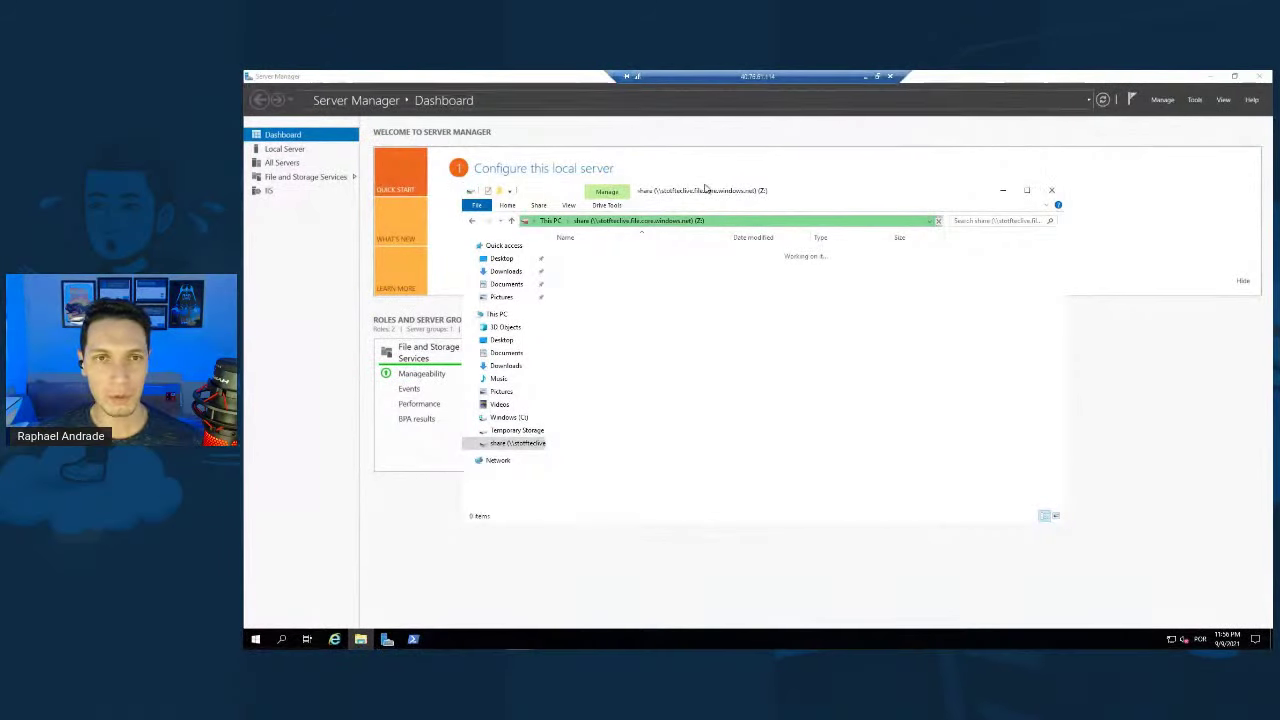
{"action": "left_click", "coordinate": [749, 221]}
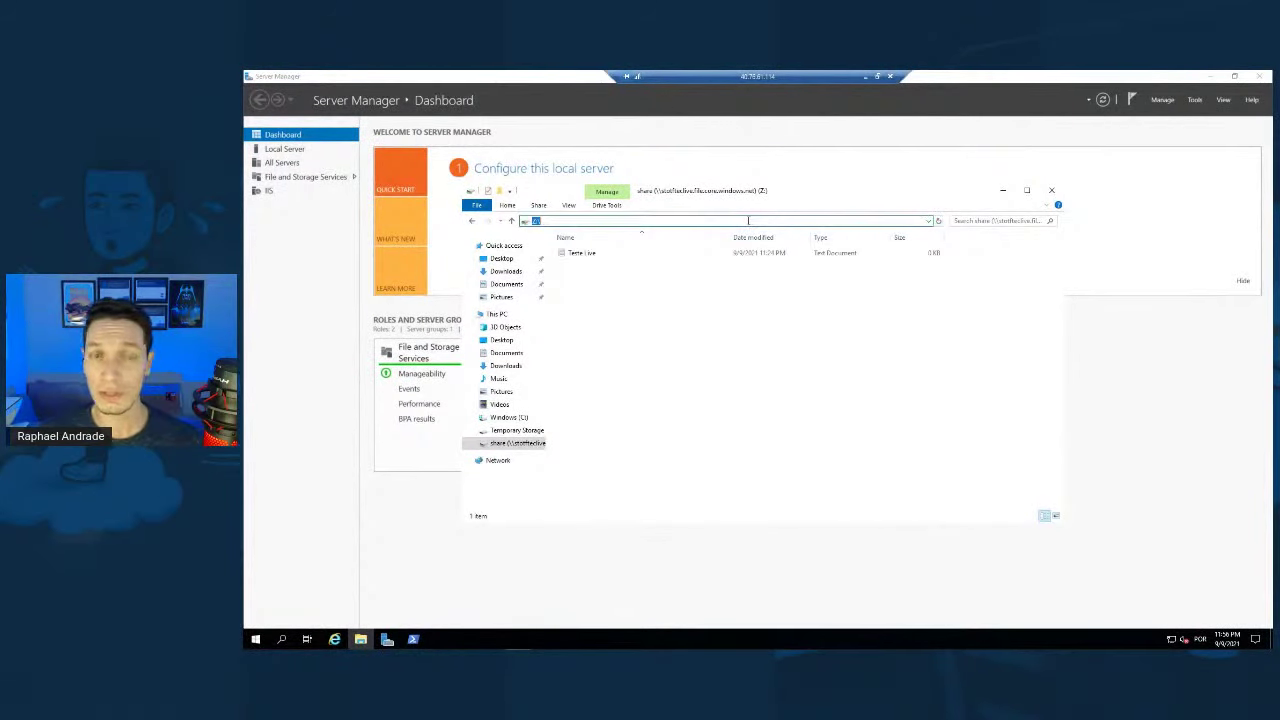
{"action": "key", "text": "Escape"}
{"action": "left_click", "coordinate": [585, 254]}
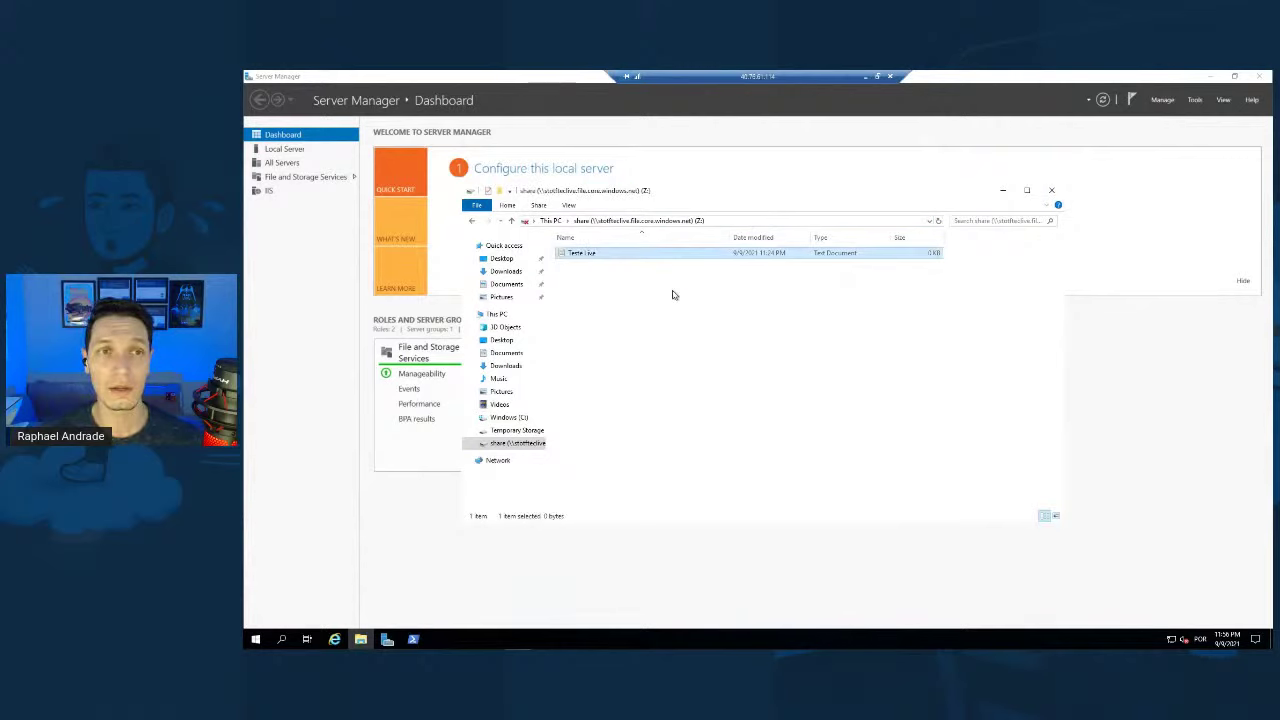
{"action": "key", "text": "Return"}
{"action": "left_click", "coordinate": [1051, 131]}
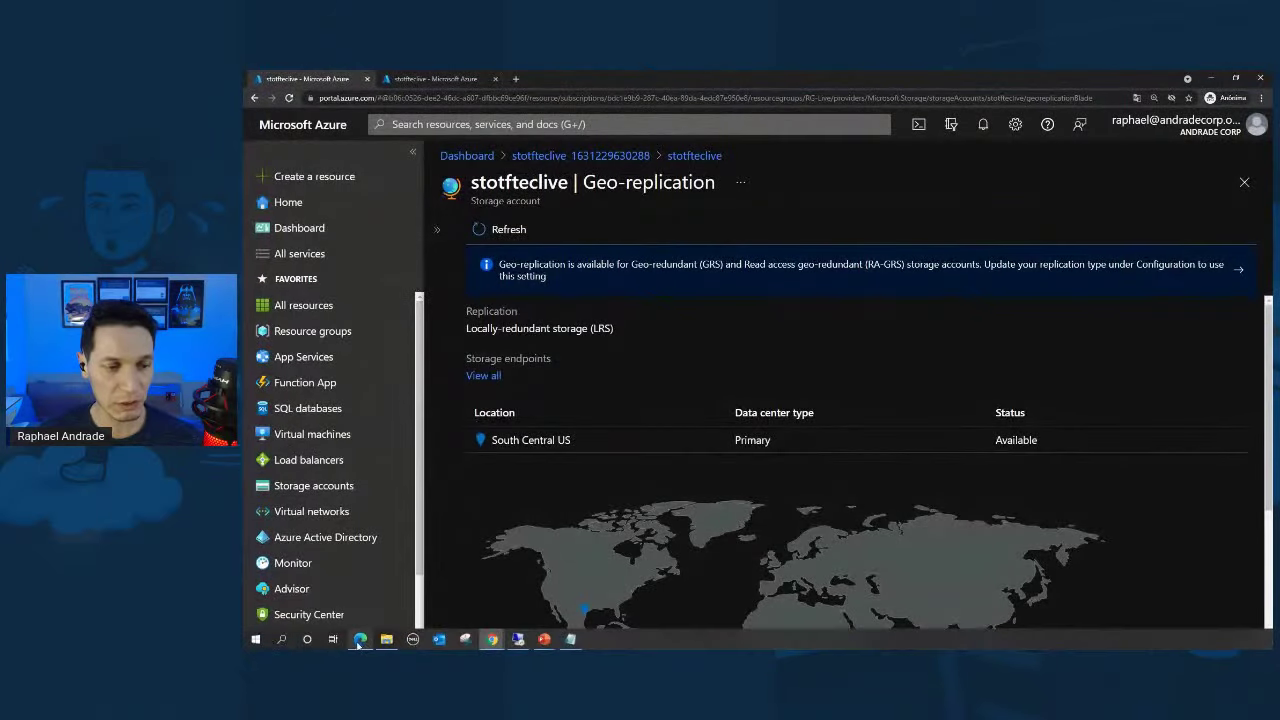
- Switch to Microsoft Edge and reload Configurando Azure Front Door.png from the primary blob endpoint
{"action": "left_click", "coordinate": [360, 640]}
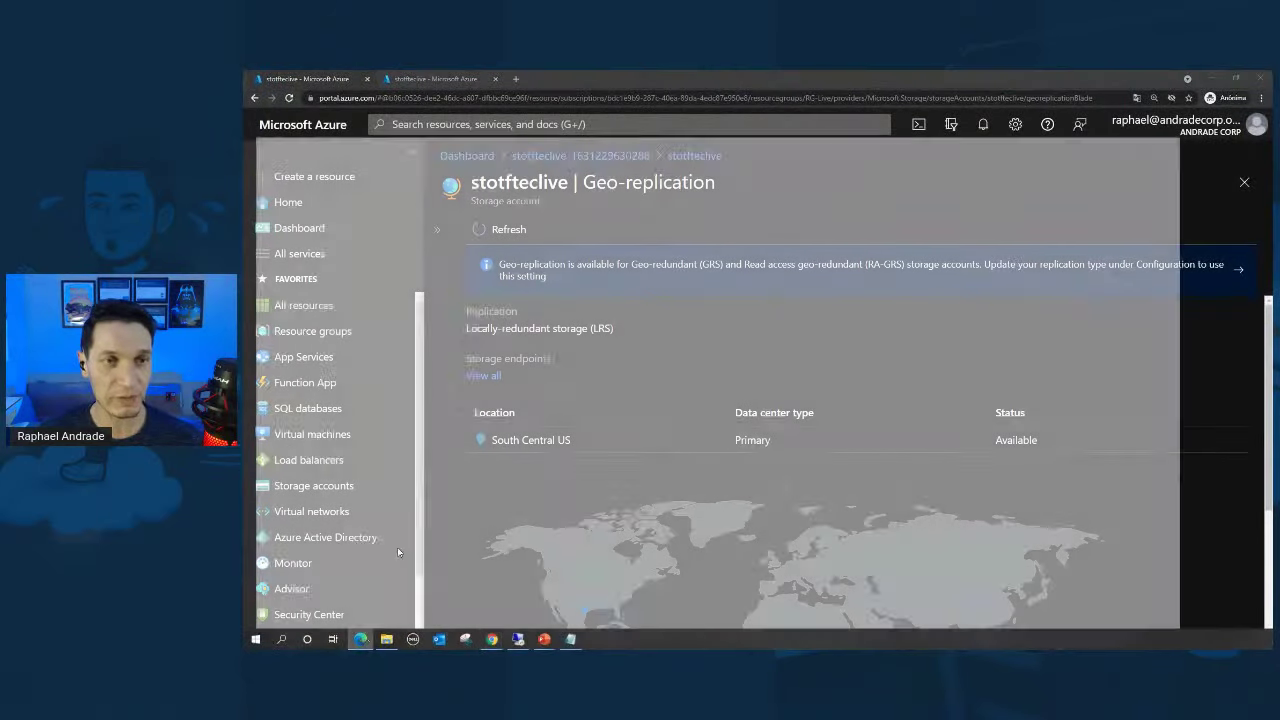
{"action": "left_click", "coordinate": [340, 78]}
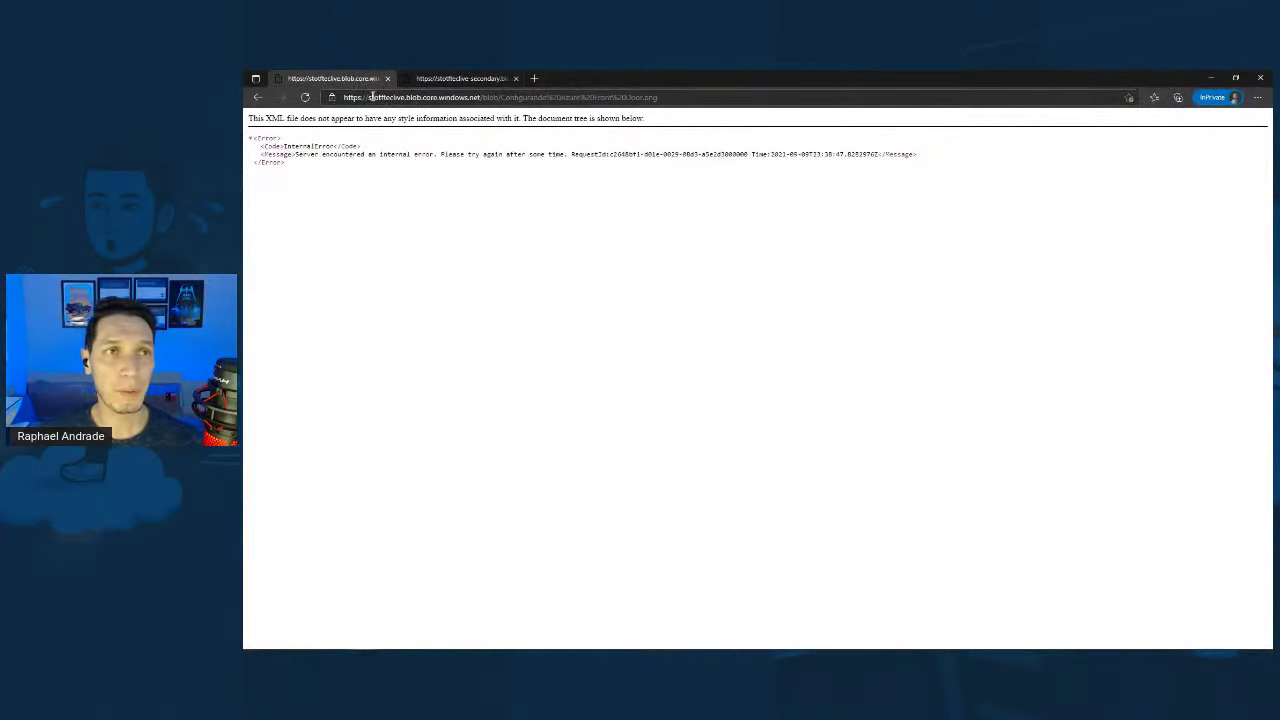
{"action": "left_click", "coordinate": [662, 99]}
{"action": "key", "text": "Return"}
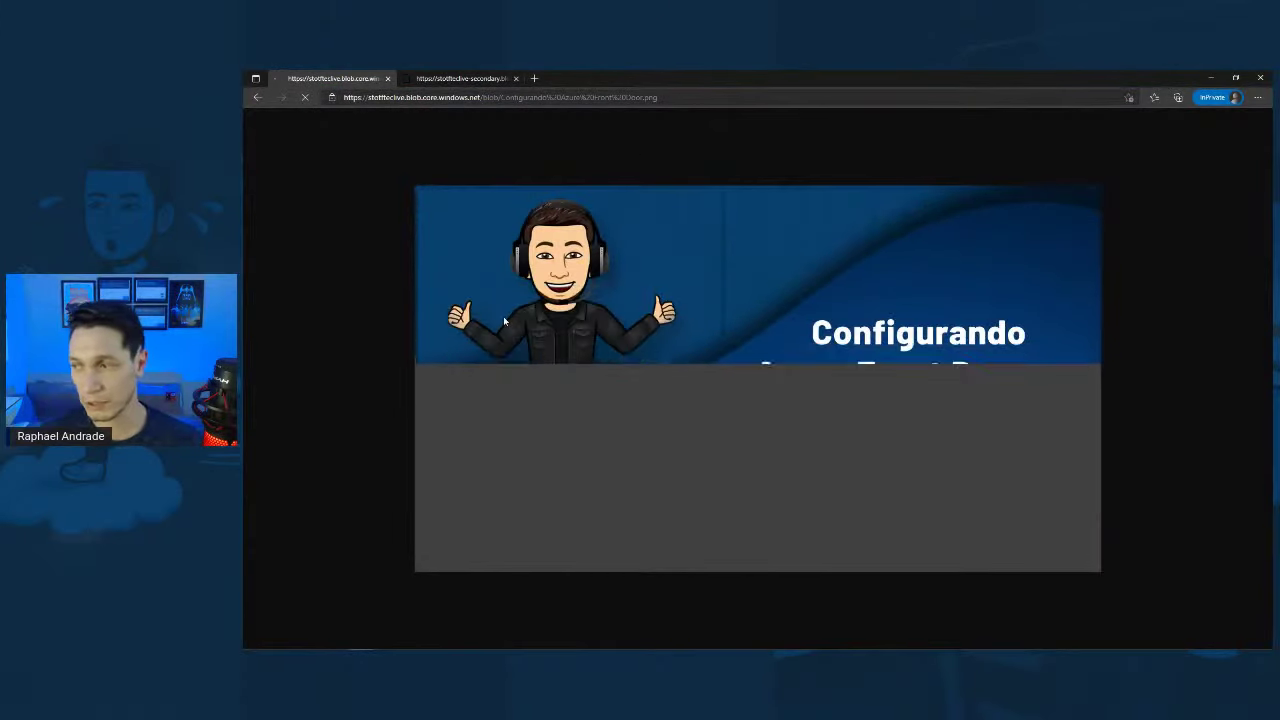
- Reload the image URL on the stotfteclive-secondary blob endpoint, and return to the Geo-replication page in the Azure portal
{"action": "left_click", "coordinate": [455, 78]}
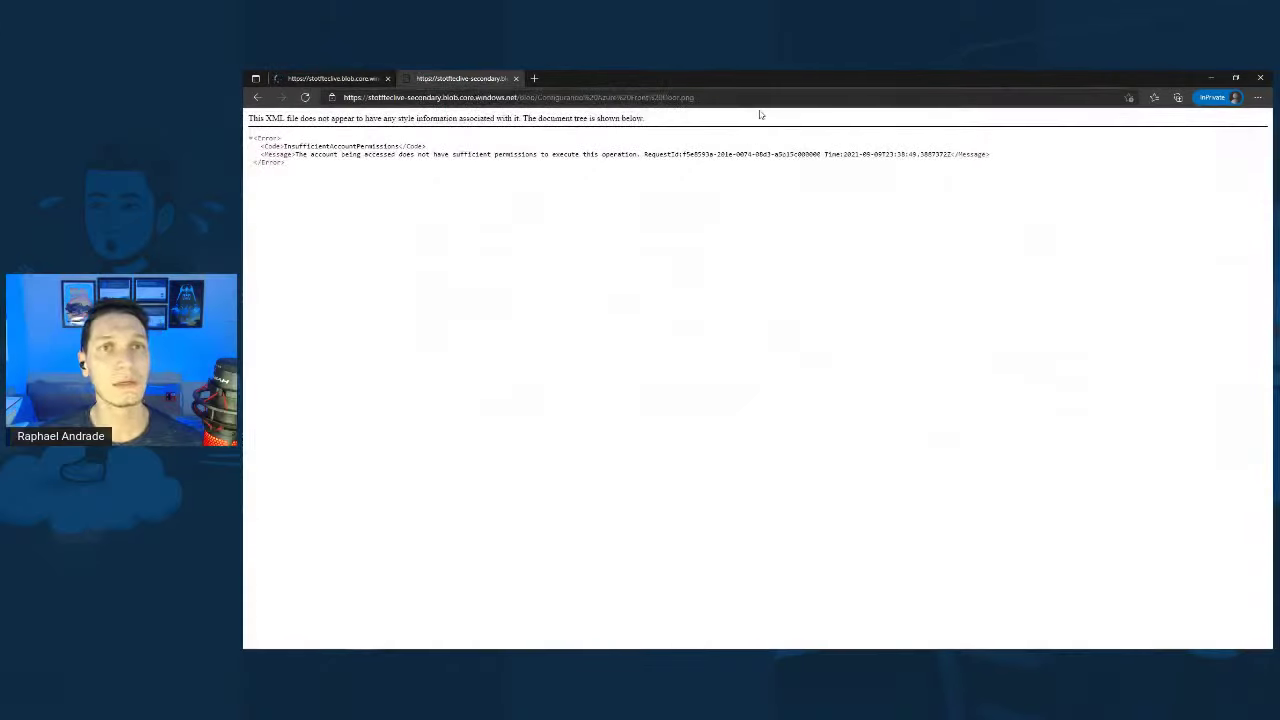
{"action": "left_click", "coordinate": [758, 97]}
{"action": "key", "text": "Return"}
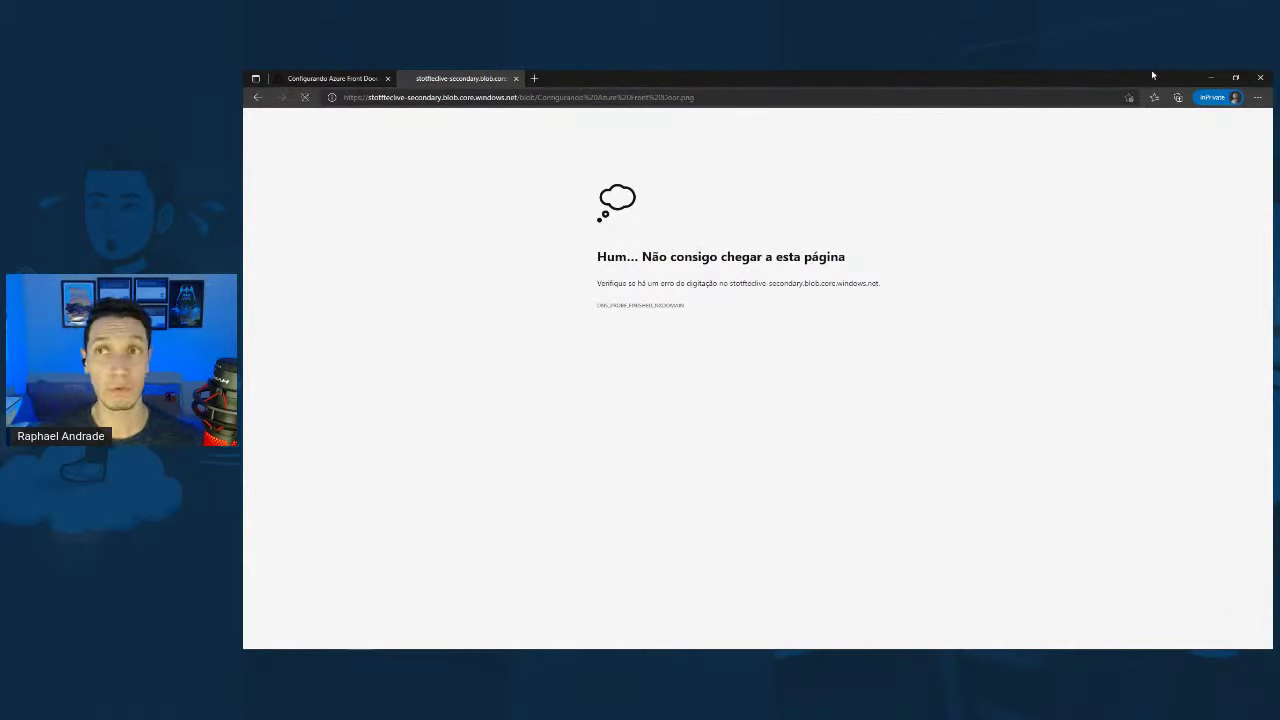
{"action": "left_click", "coordinate": [1210, 78]}
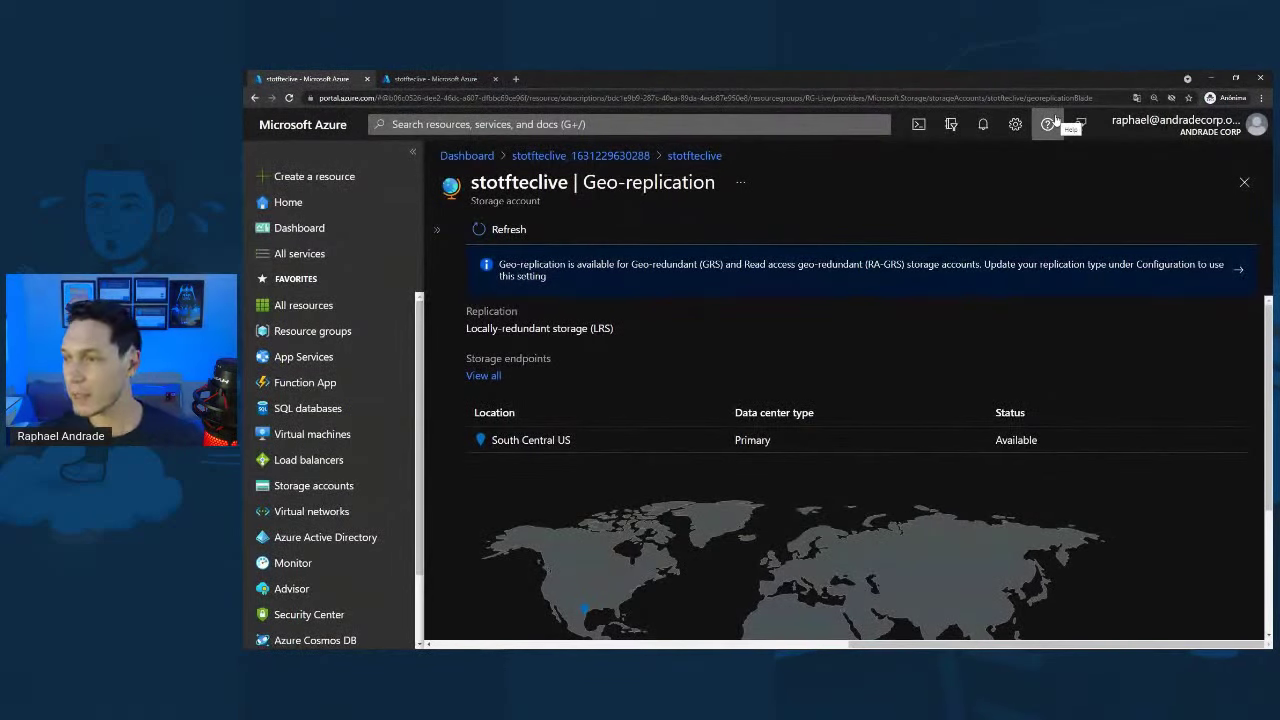
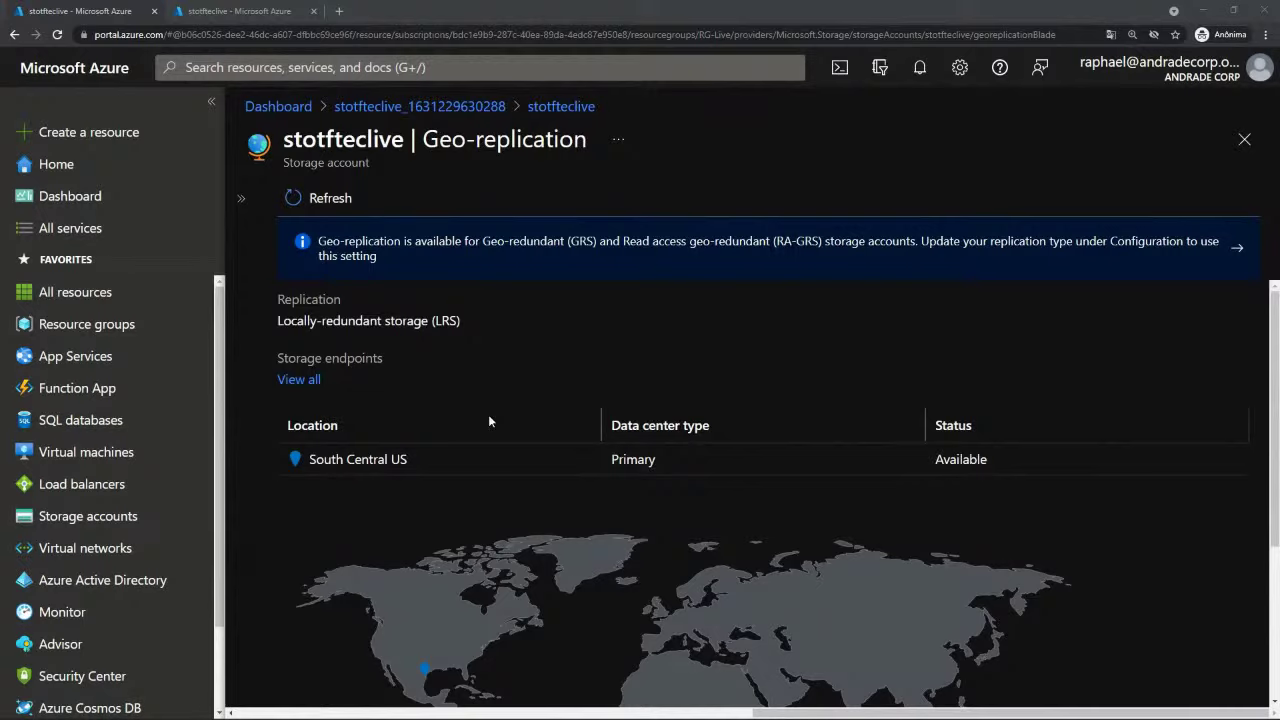
- Switch to the Replication Strategies slides, review the options from LRS to RA-GZRS, and return to the Azure portal
{"action": "key", "text": "alt+Tab"}
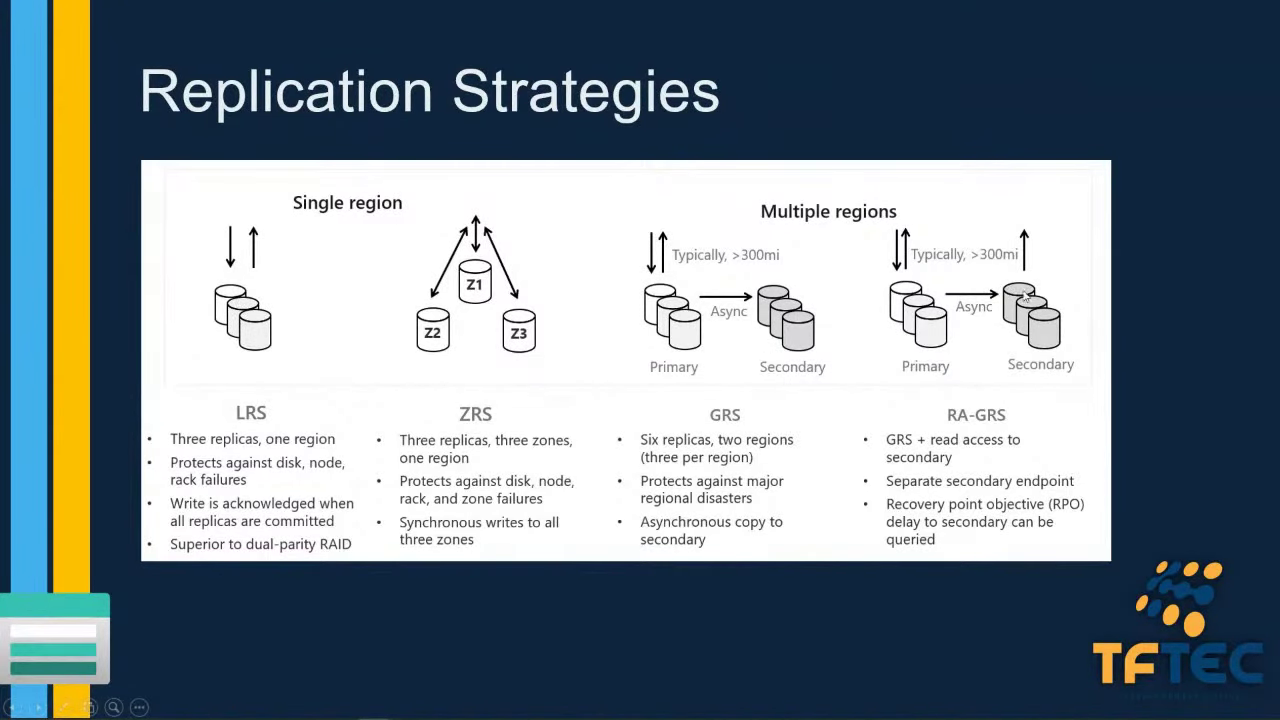
{"action": "left_click", "coordinate": [787, 314]}
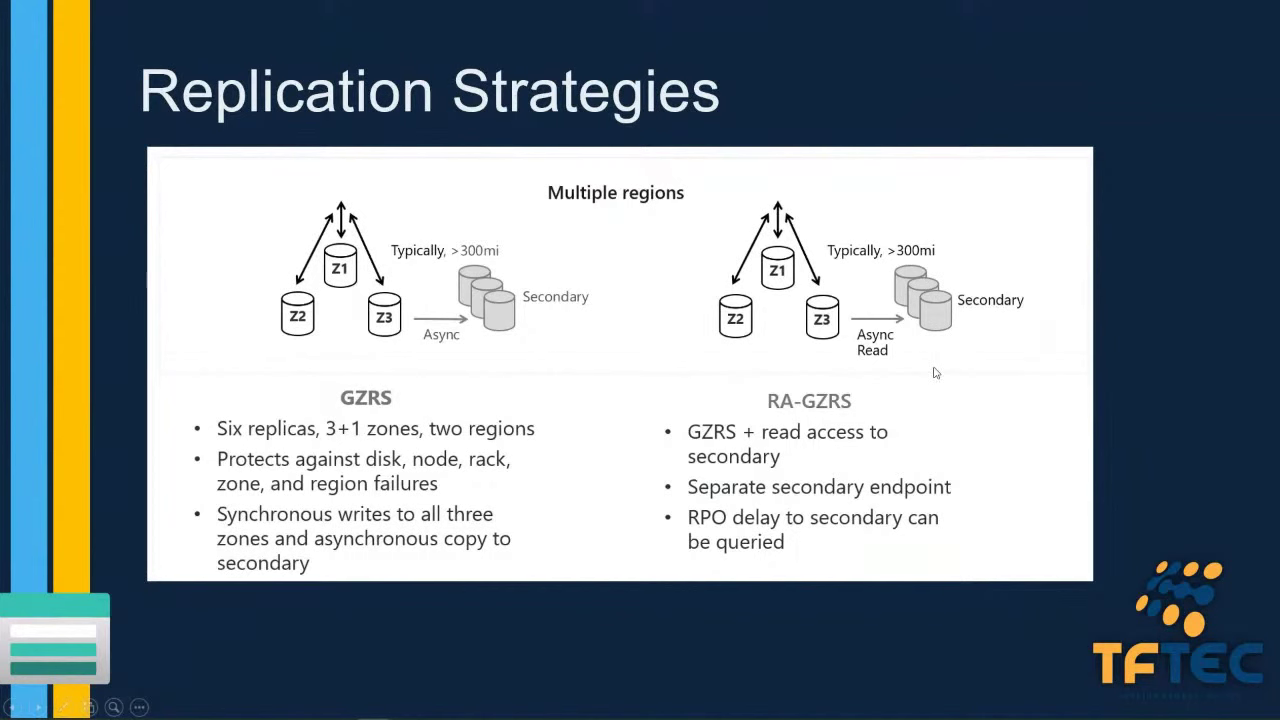
{"action": "key", "text": "alt+Tab"}
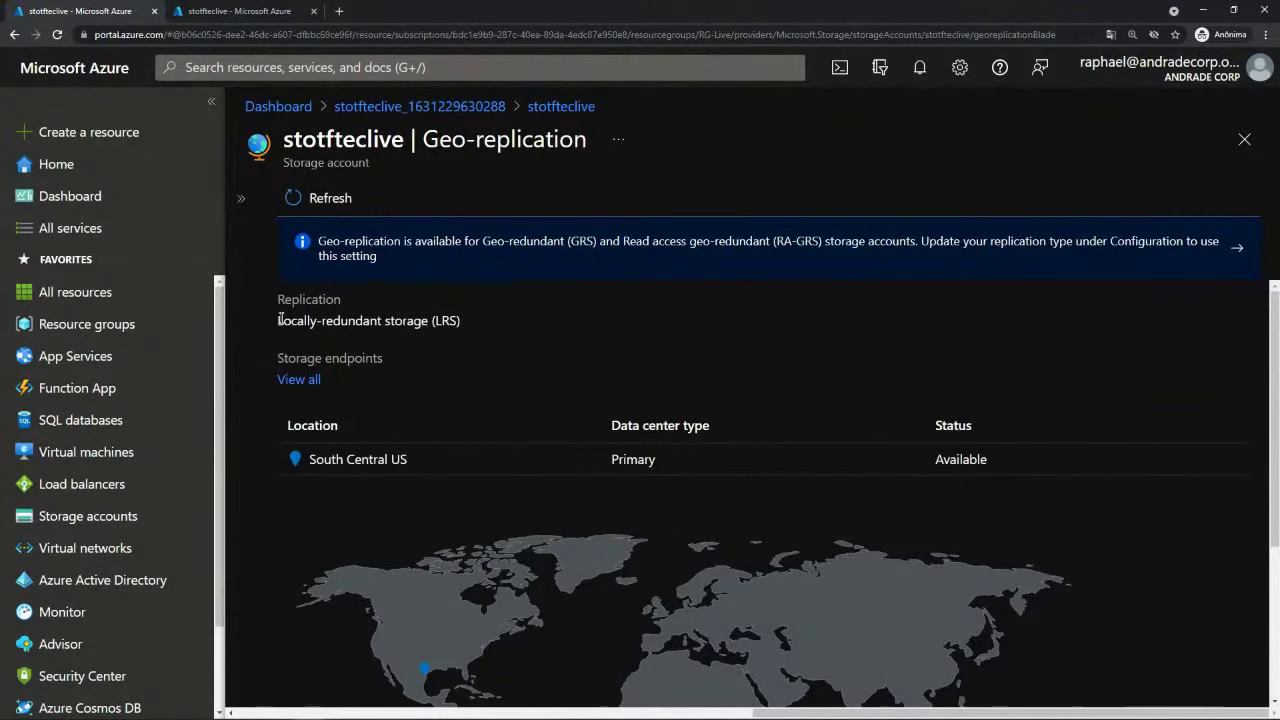
- Examine the replication type and primary location map of stotfteclive on its Geo-replication page, and expand the storage account's navigation to its settings
{"action": "left_click_drag", "start_coordinate": [279, 320], "coordinate": [491, 322]}
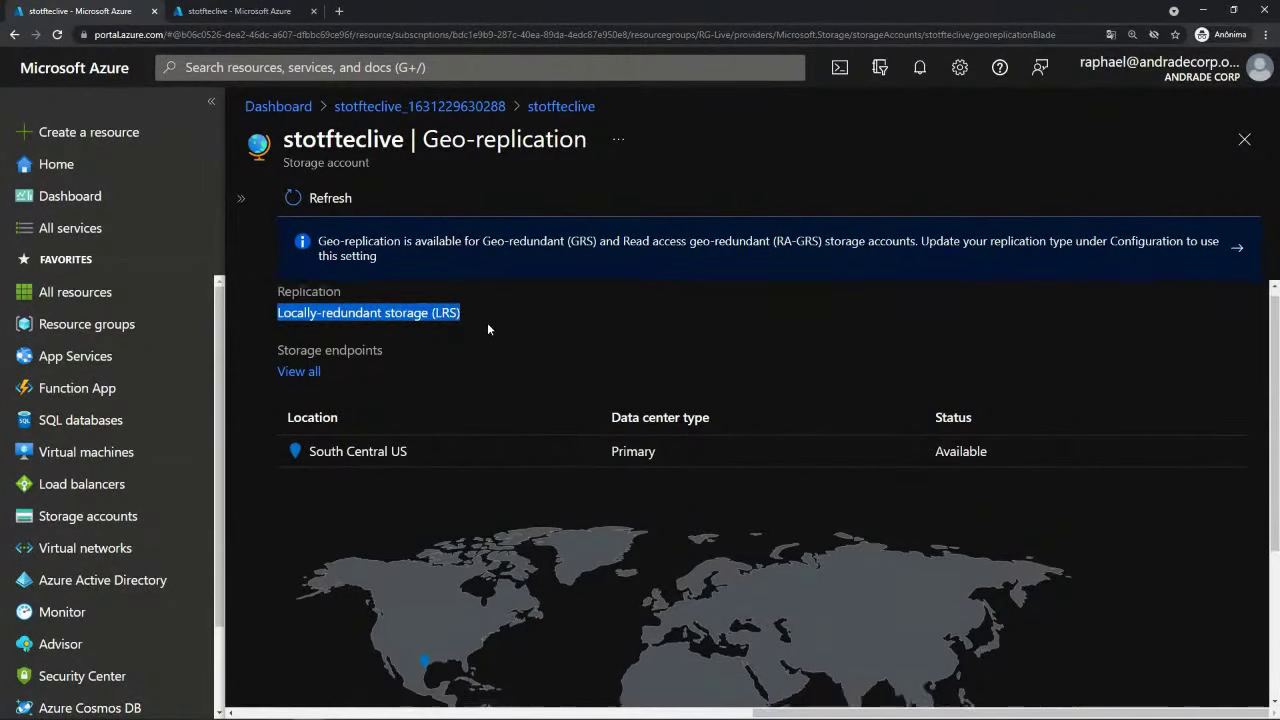
{"action": "scroll", "coordinate": [491, 320], "scroll_direction": "down", "scroll_amount": 2}
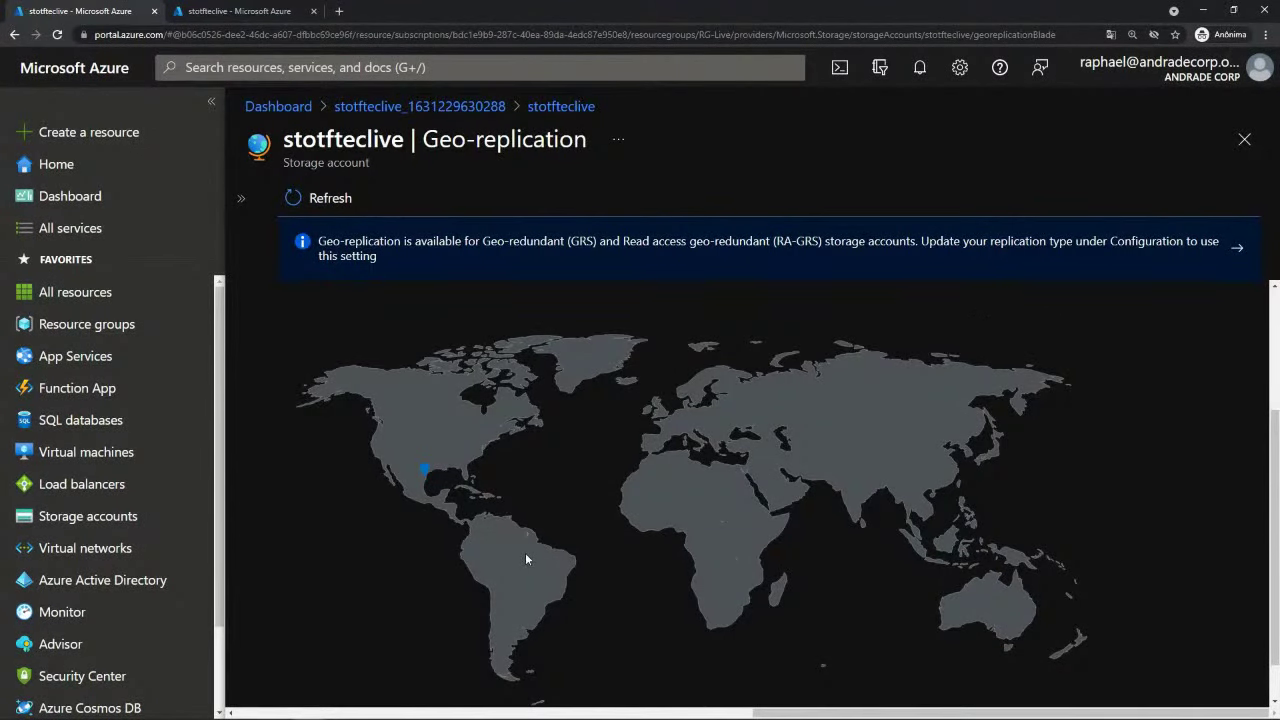
{"action": "scroll", "coordinate": [537, 517], "scroll_direction": "up", "scroll_amount": 2}
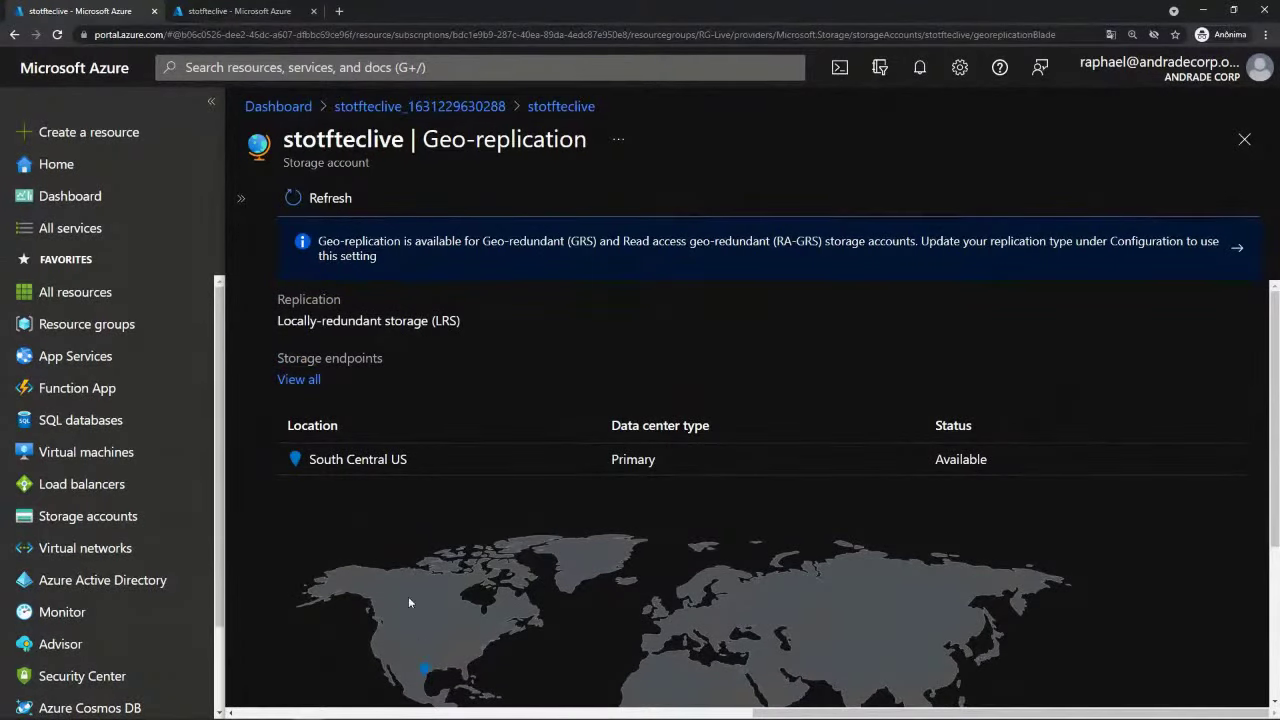
{"action": "left_click", "coordinate": [240, 198]}
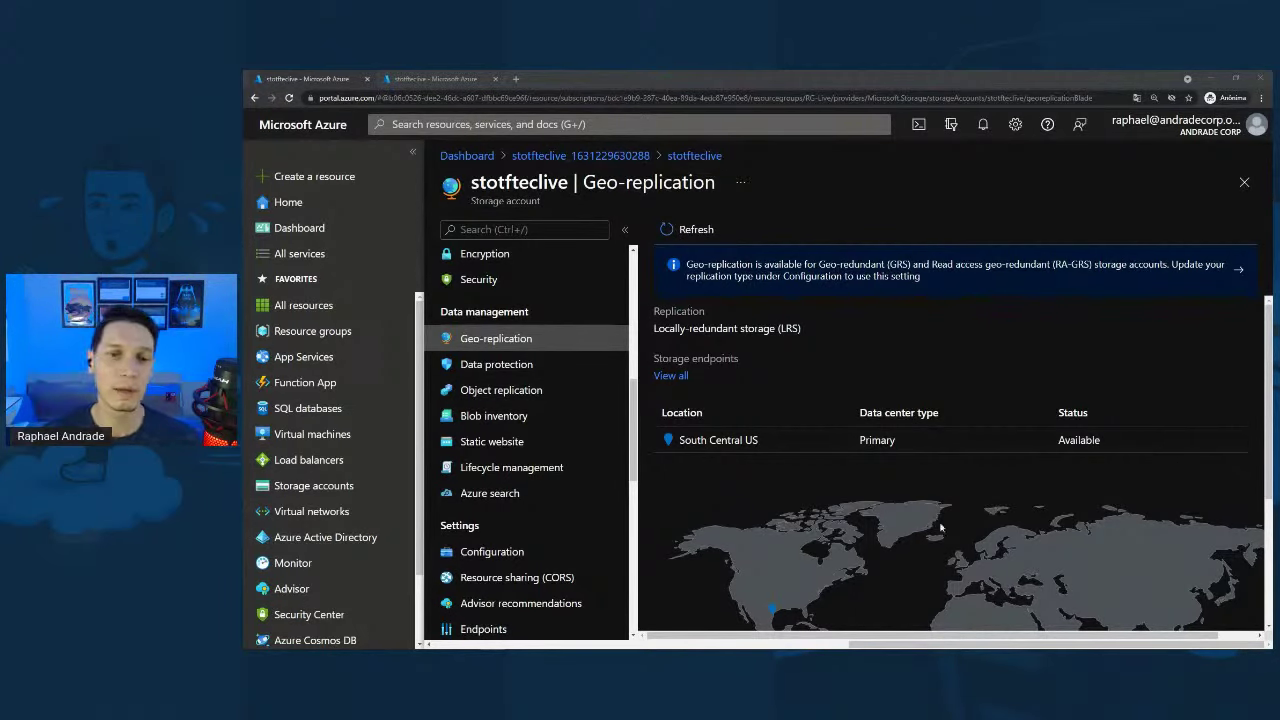
{"action": "scroll", "coordinate": [763, 483], "scroll_direction": "down", "scroll_amount": 3}
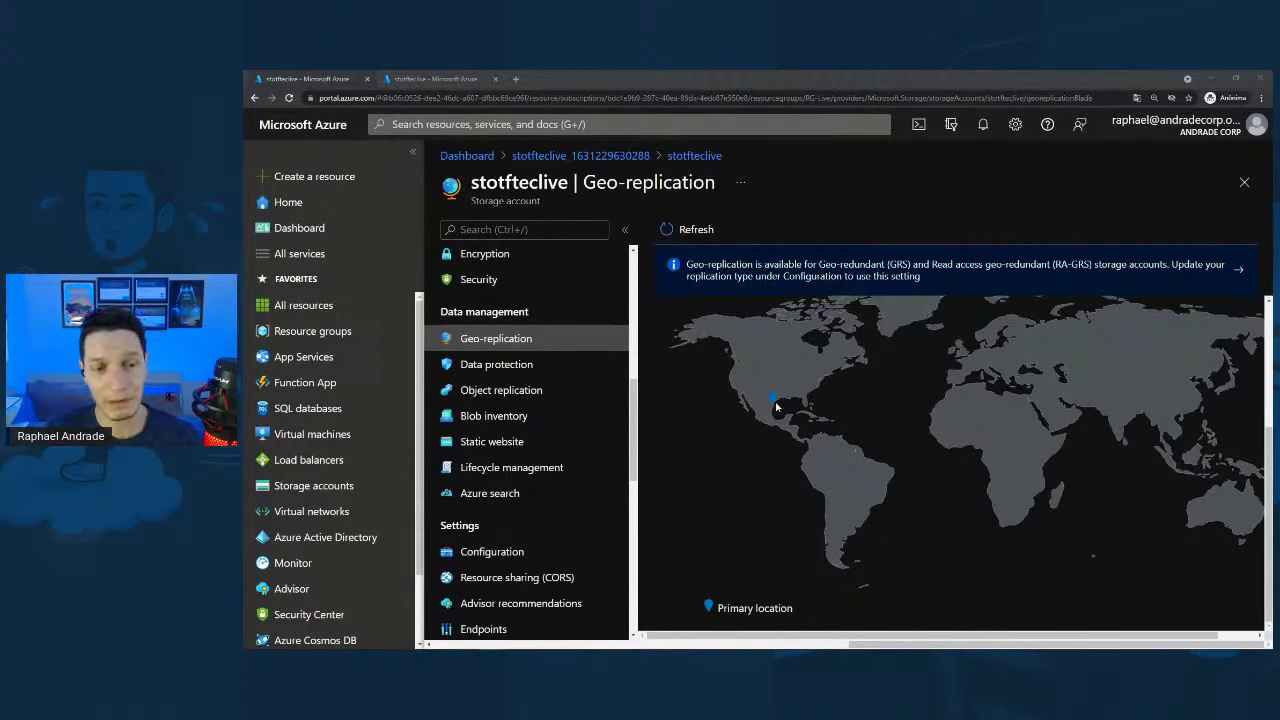
{"action": "scroll", "coordinate": [563, 450], "scroll_direction": "down", "scroll_amount": 2}
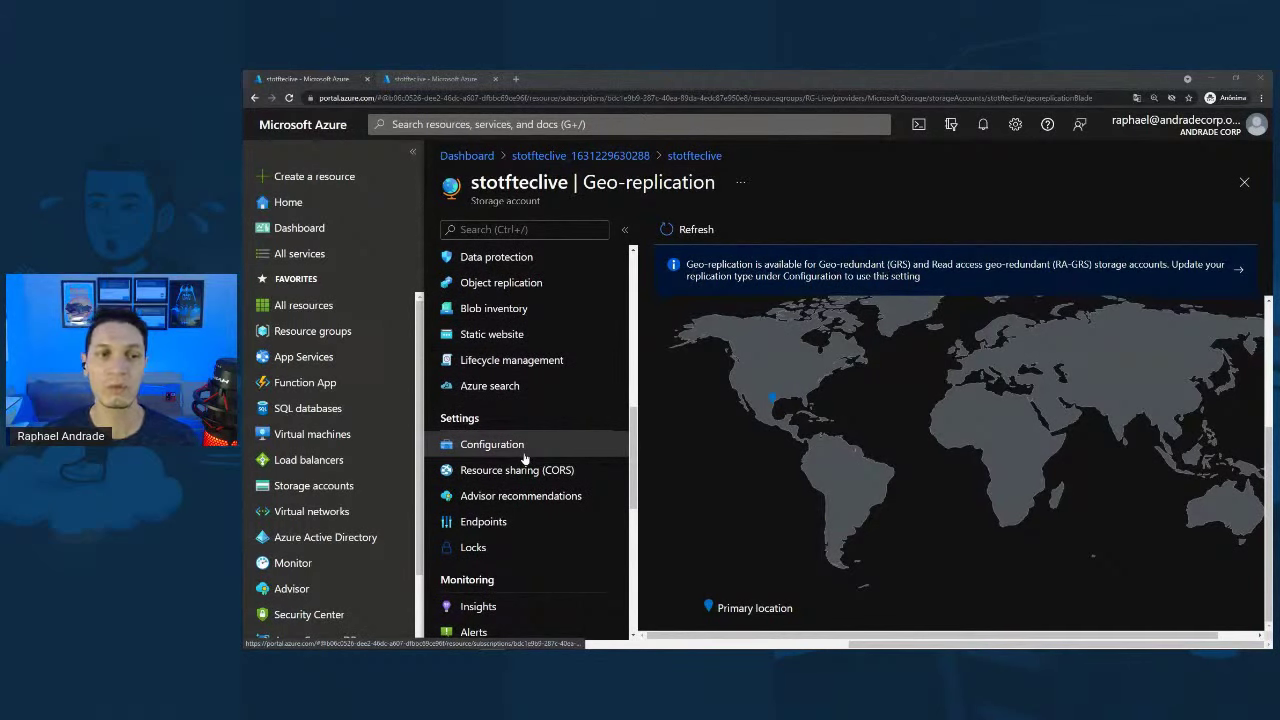
- In the configuration of stotfteclive, set replication to Read-access geo-redundant storage (RA-GRS) and save the change
{"action": "left_click", "coordinate": [524, 455]}
{"action": "scroll", "coordinate": [943, 382], "scroll_direction": "down", "scroll_amount": 3}
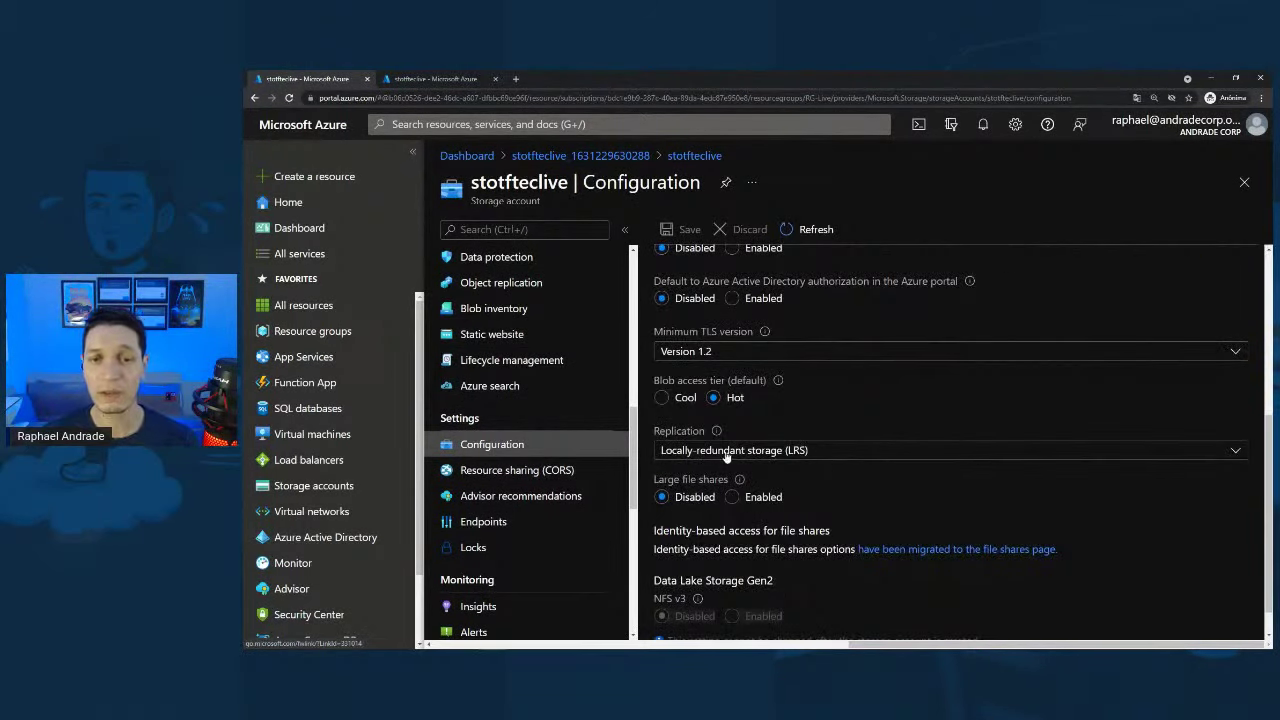
{"action": "left_click", "coordinate": [828, 456]}
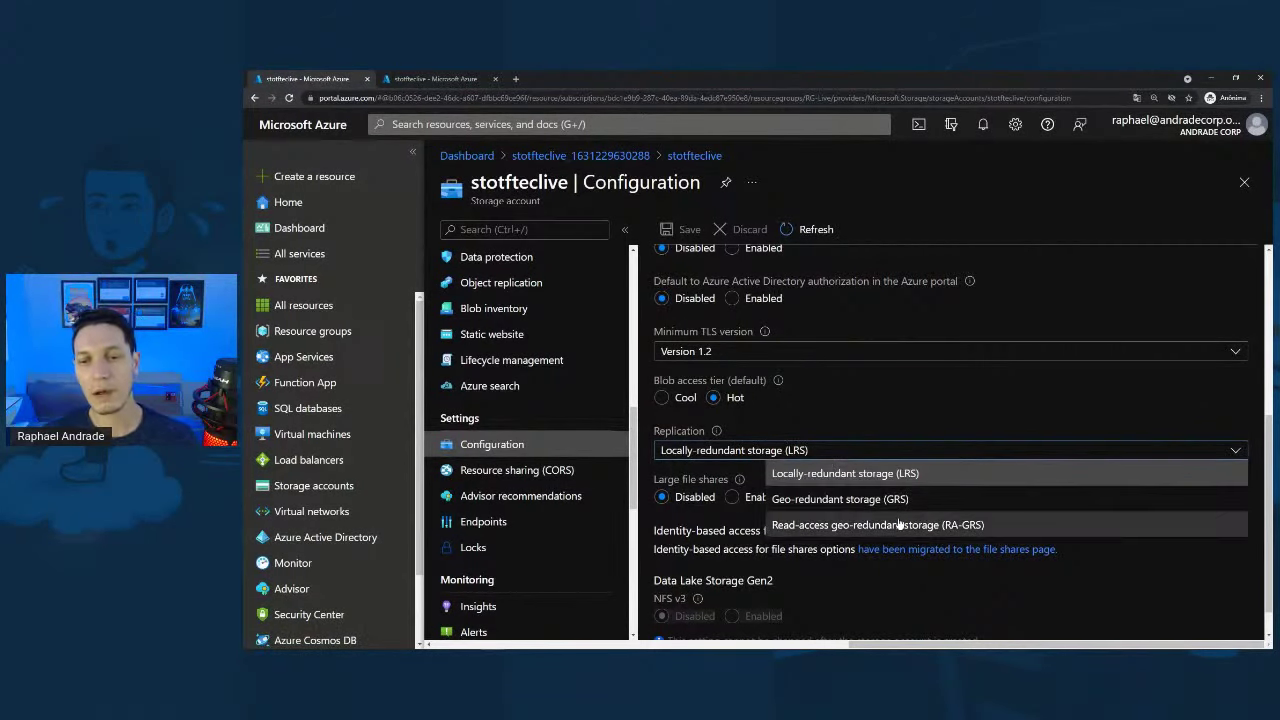
{"action": "left_click", "coordinate": [849, 527]}
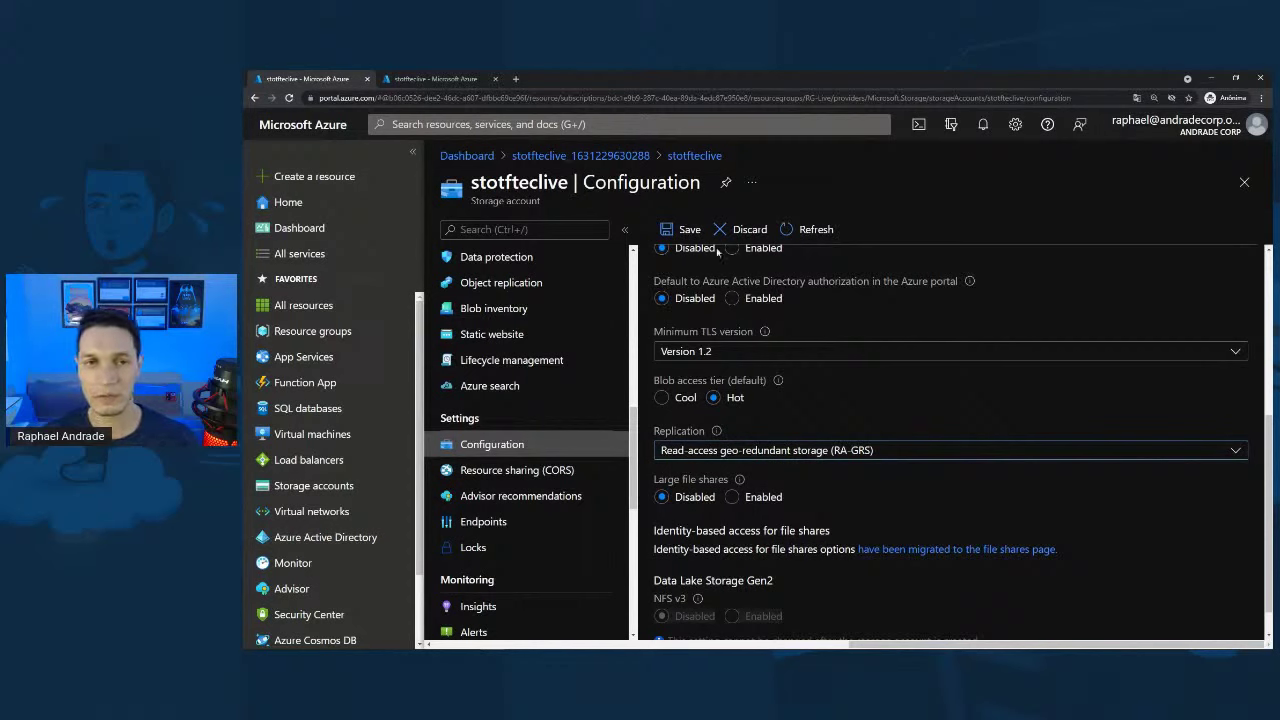
{"action": "left_click", "coordinate": [679, 229]}
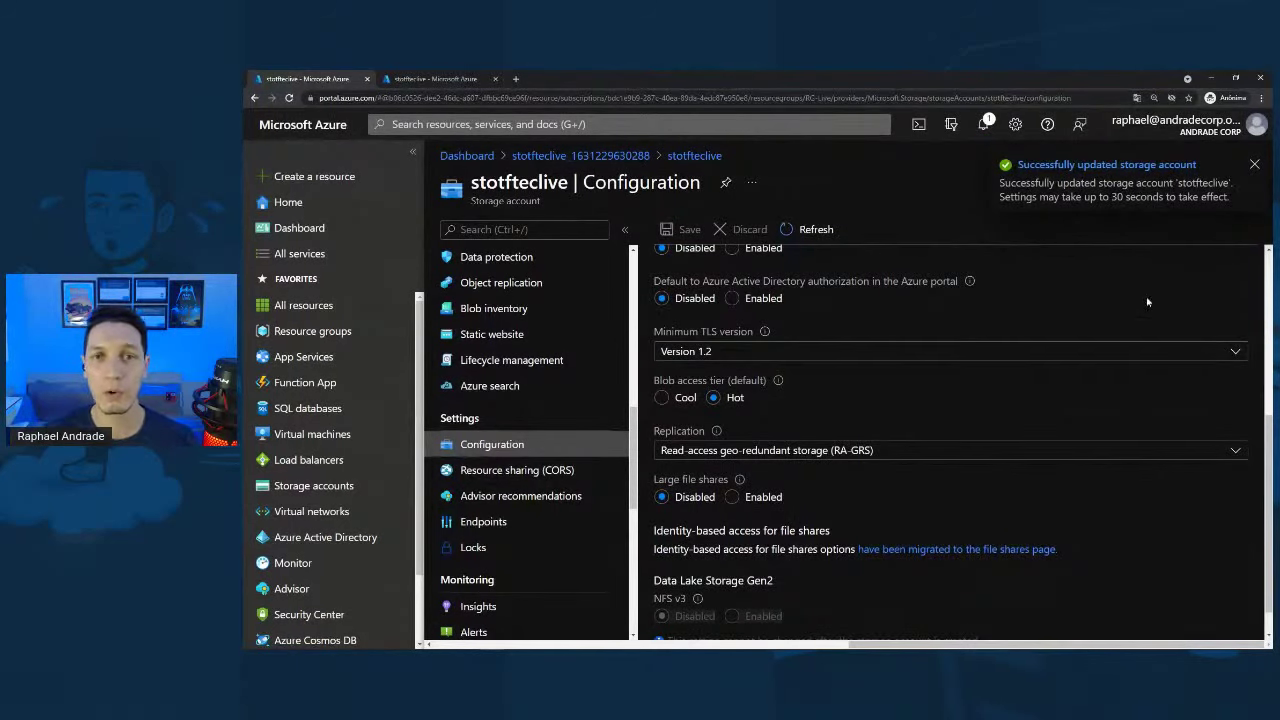
- Open the Geo-replication page of stotfteclive and examine the failover availability, replication type and primary and secondary locations
{"action": "scroll", "coordinate": [1102, 331], "scroll_direction": "up", "scroll_amount": 3}
{"action": "scroll", "coordinate": [493, 310], "scroll_direction": "up", "scroll_amount": 2}
{"action": "scroll", "coordinate": [493, 310], "scroll_direction": "up", "scroll_amount": 3}
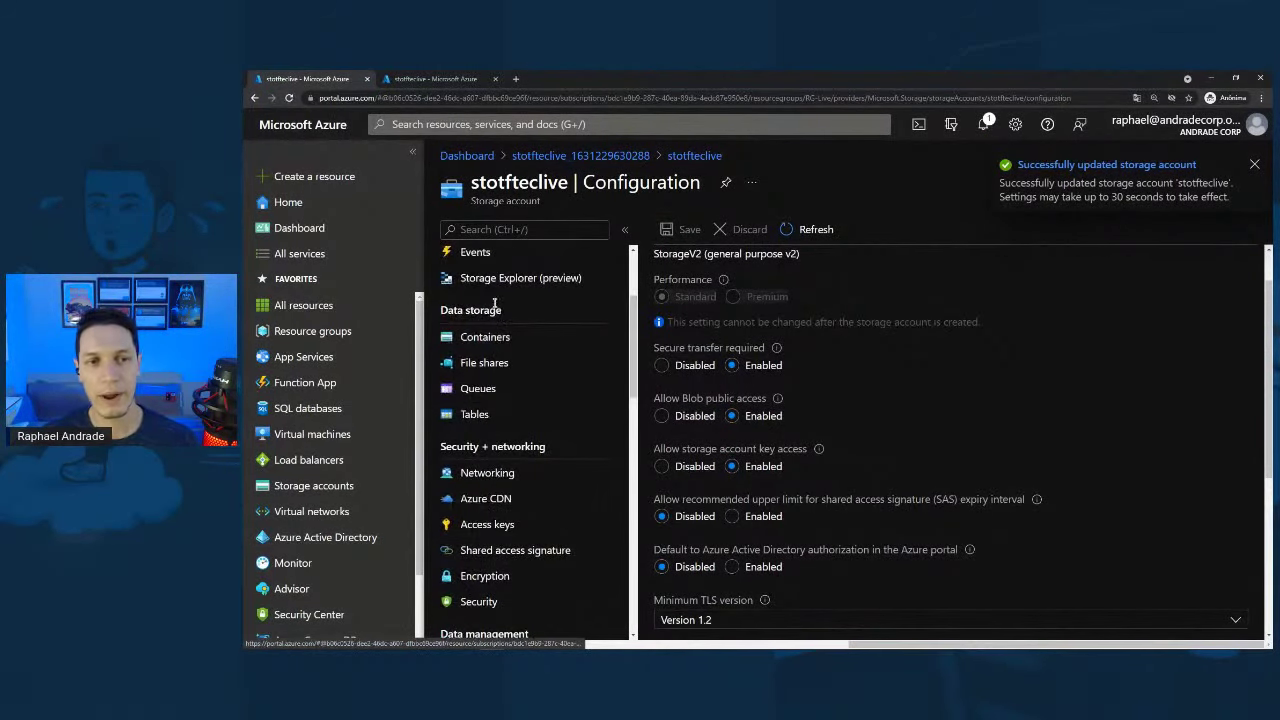
{"action": "scroll", "coordinate": [495, 482], "scroll_direction": "down", "scroll_amount": 3}
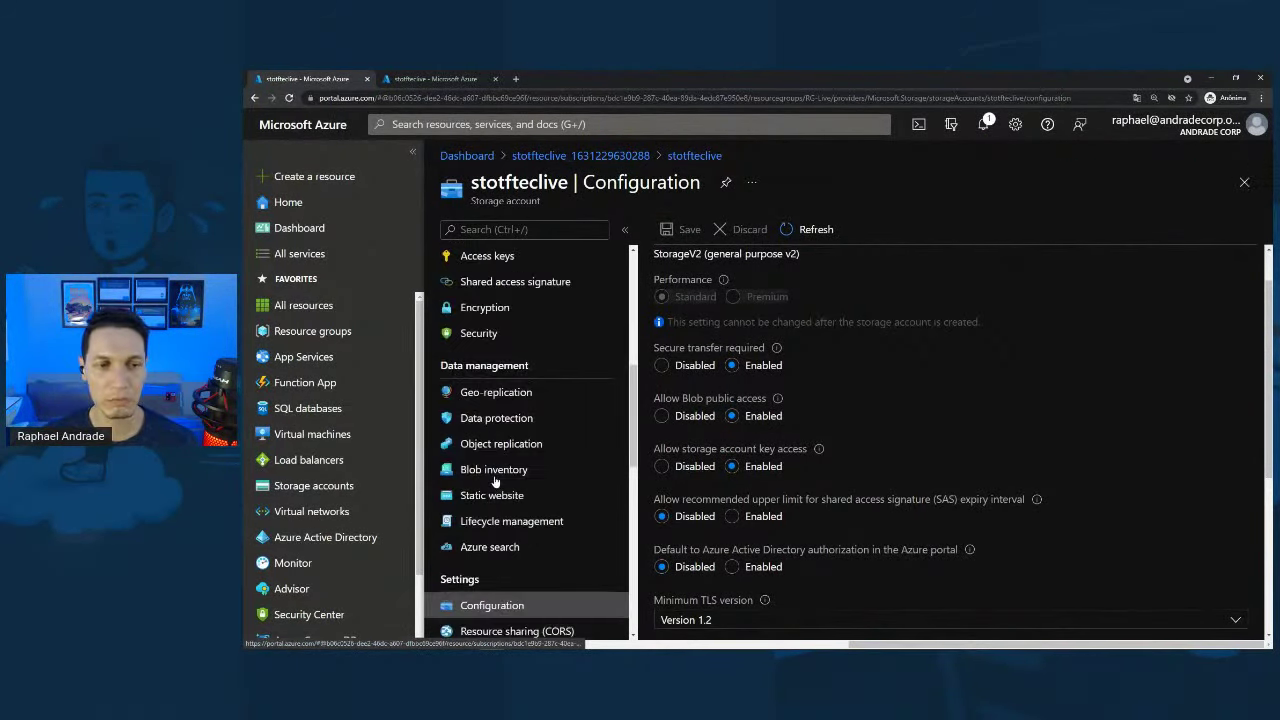
{"action": "left_click", "coordinate": [519, 386]}
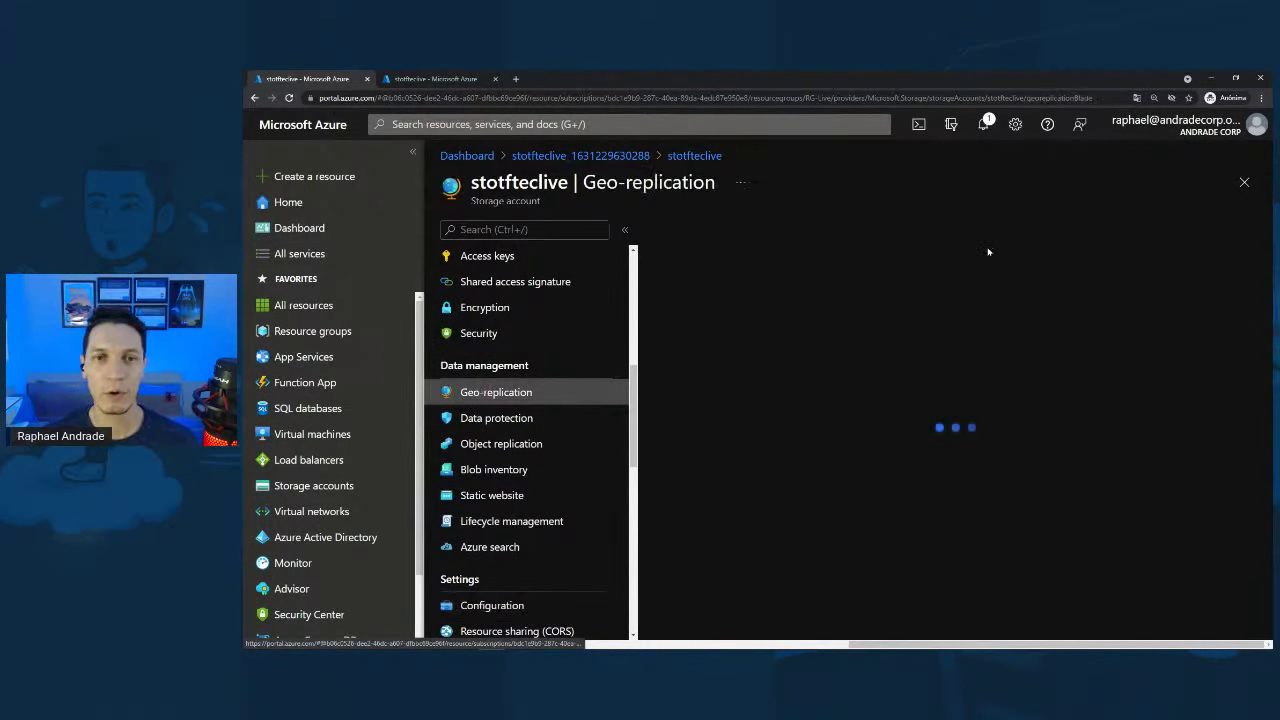
{"action": "scroll", "coordinate": [767, 333], "scroll_direction": "down", "scroll_amount": 1}
{"action": "scroll", "coordinate": [767, 333], "scroll_direction": "down", "scroll_amount": 2}
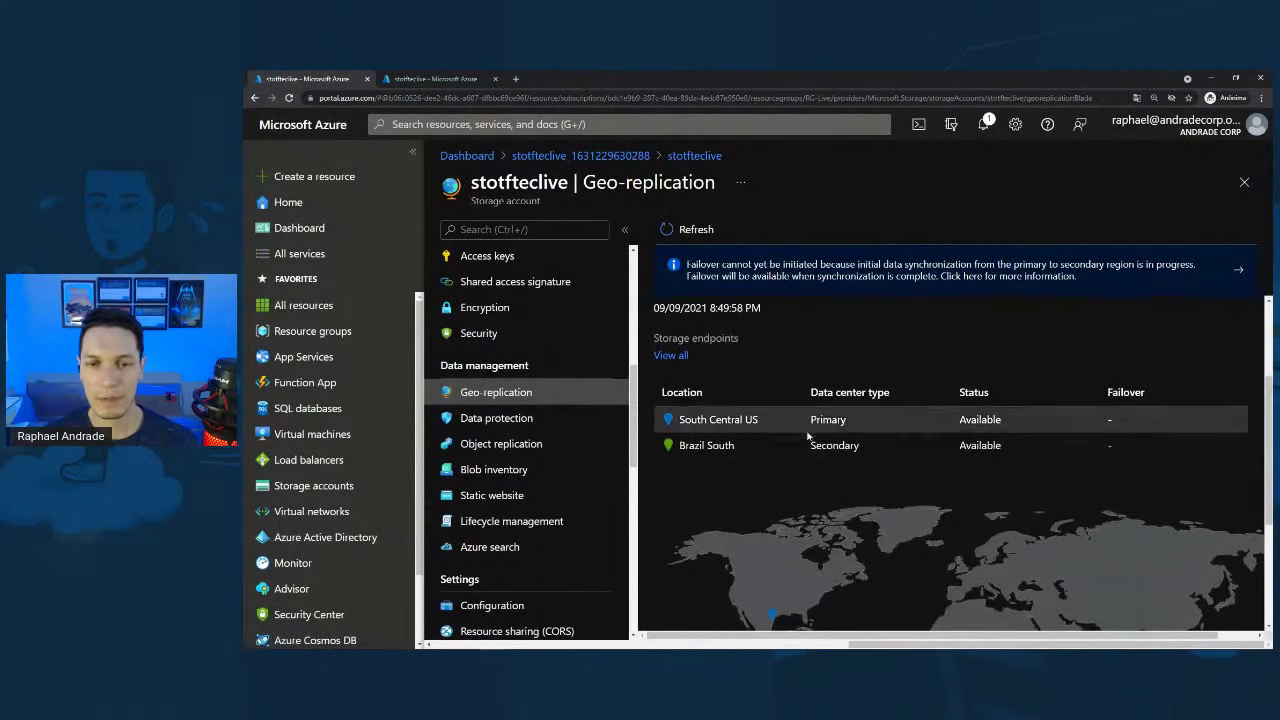
{"action": "scroll", "coordinate": [717, 454], "scroll_direction": "up", "scroll_amount": 3}
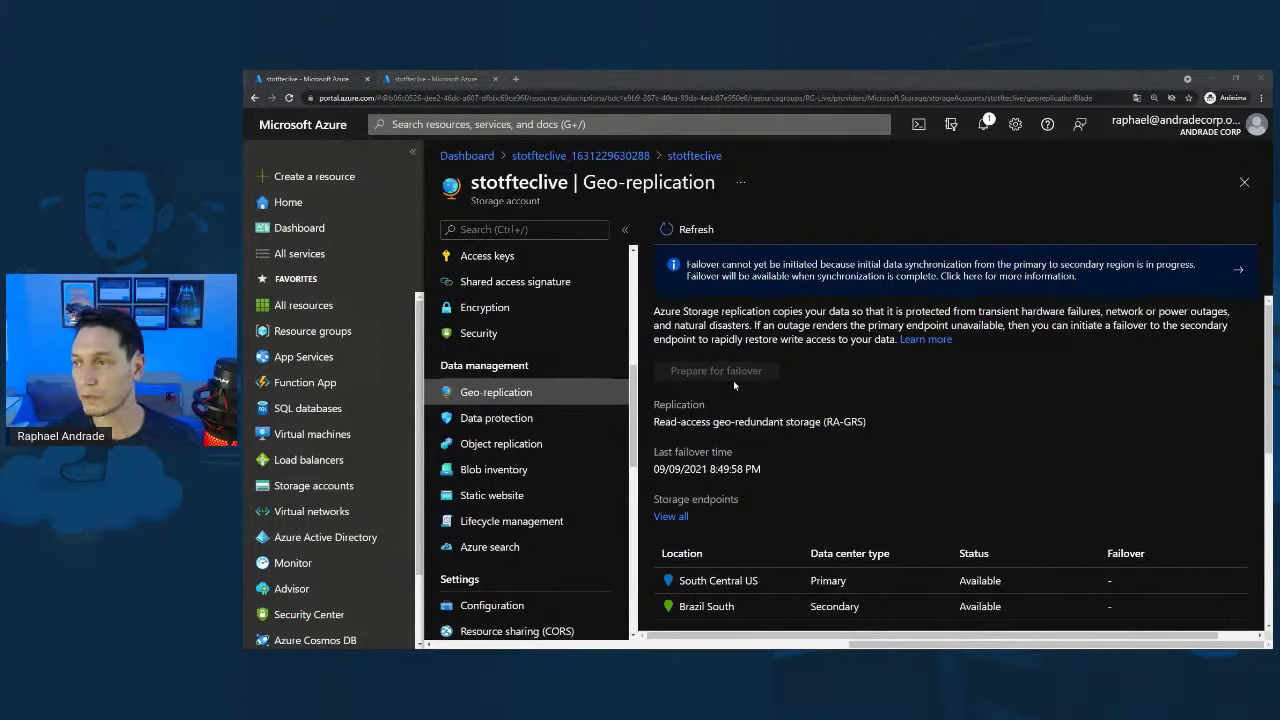
- Switch to the slide presentation and go to the "Pontos Importantes:" slide about failover
{"action": "key", "text": "alt+Tab"}
{"action": "key", "text": "Left"}
{"action": "key", "text": "Right"}
{"action": "key", "text": "Left"}
{"action": "key", "text": "Right"}
{"action": "key", "text": "Right"}
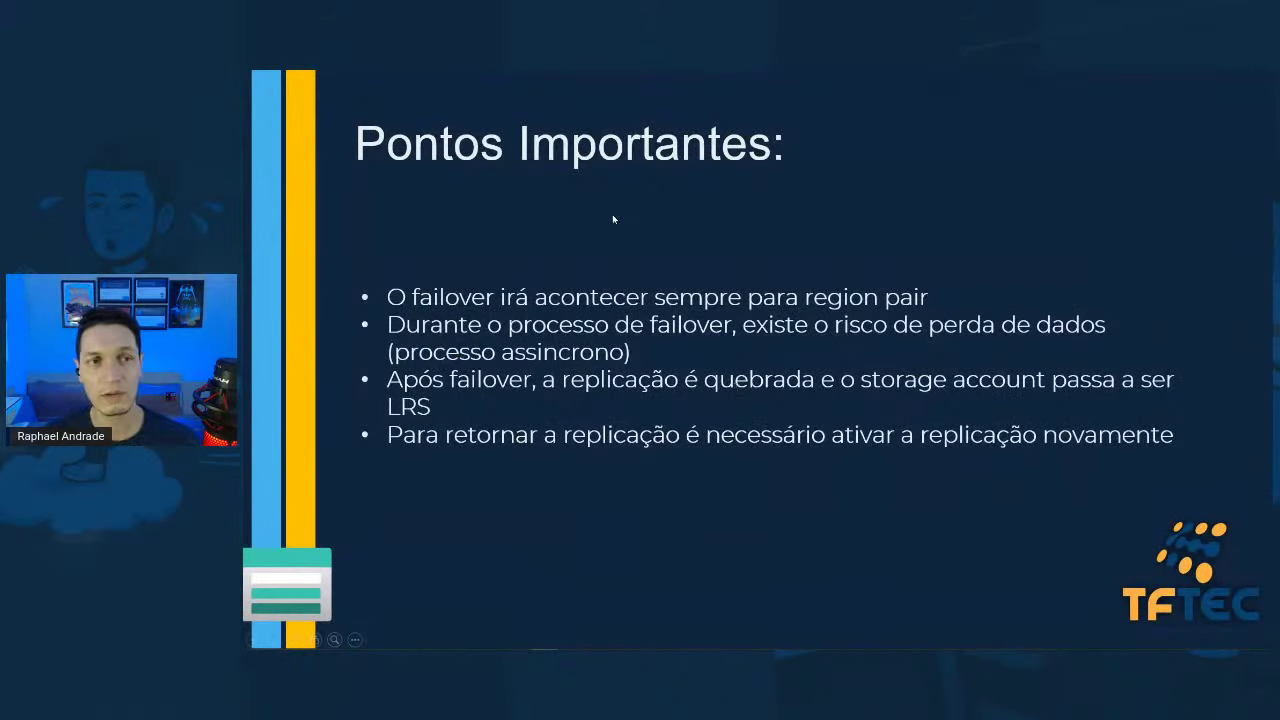